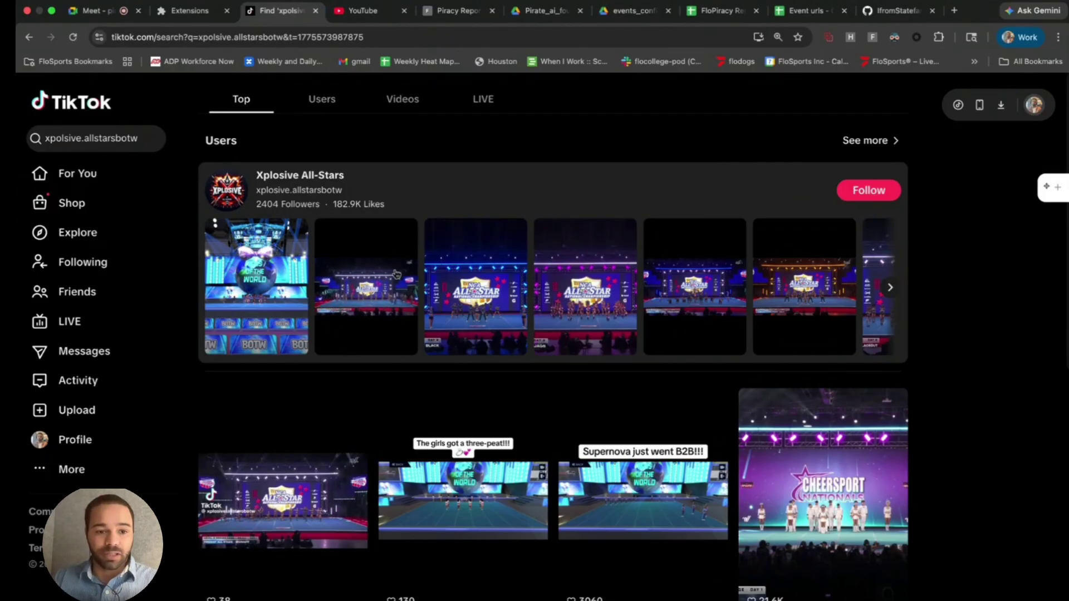
- Open the Xplosive All-Stars profile and scroll its video grid down to the Jamfest clips
{"action": "left_click", "coordinate": [304, 176]}
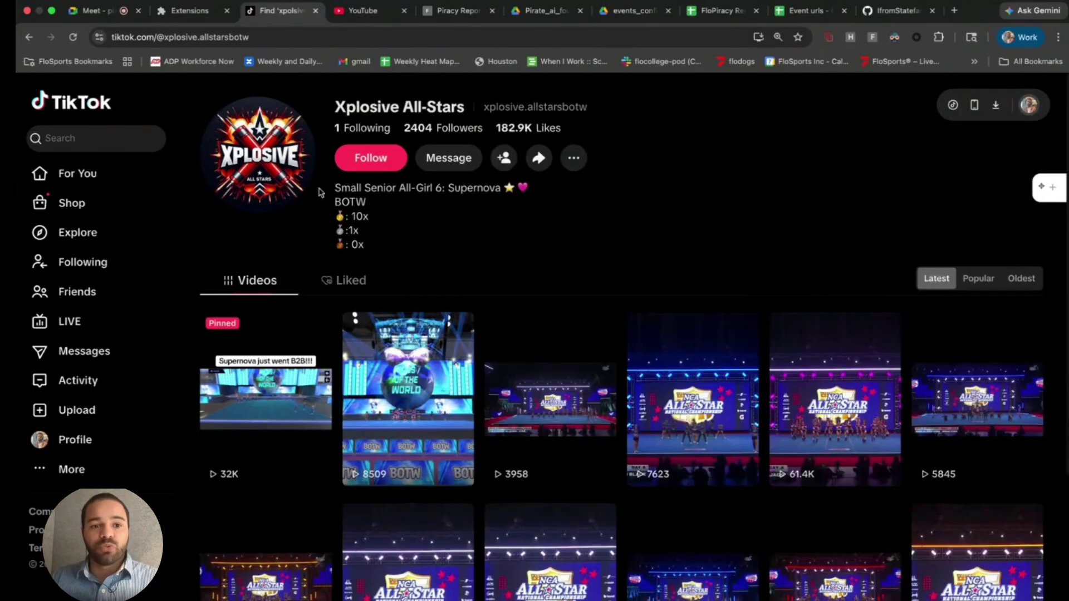
{"action": "scroll", "coordinate": [509, 335], "scroll_direction": "down", "scroll_amount": 15}
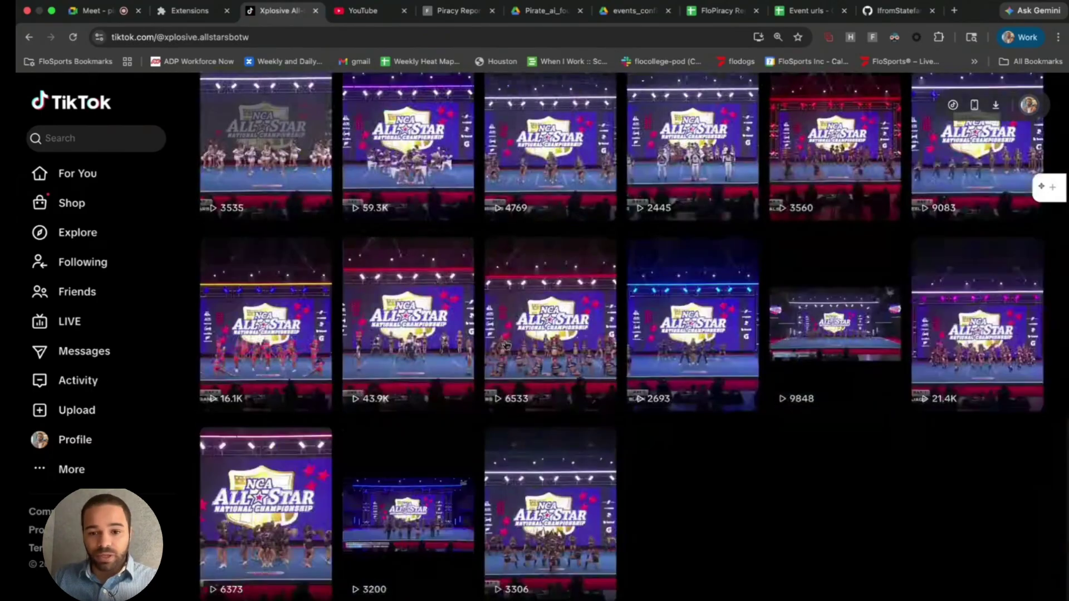
{"action": "scroll", "coordinate": [506, 345], "scroll_direction": "down", "scroll_amount": 10}
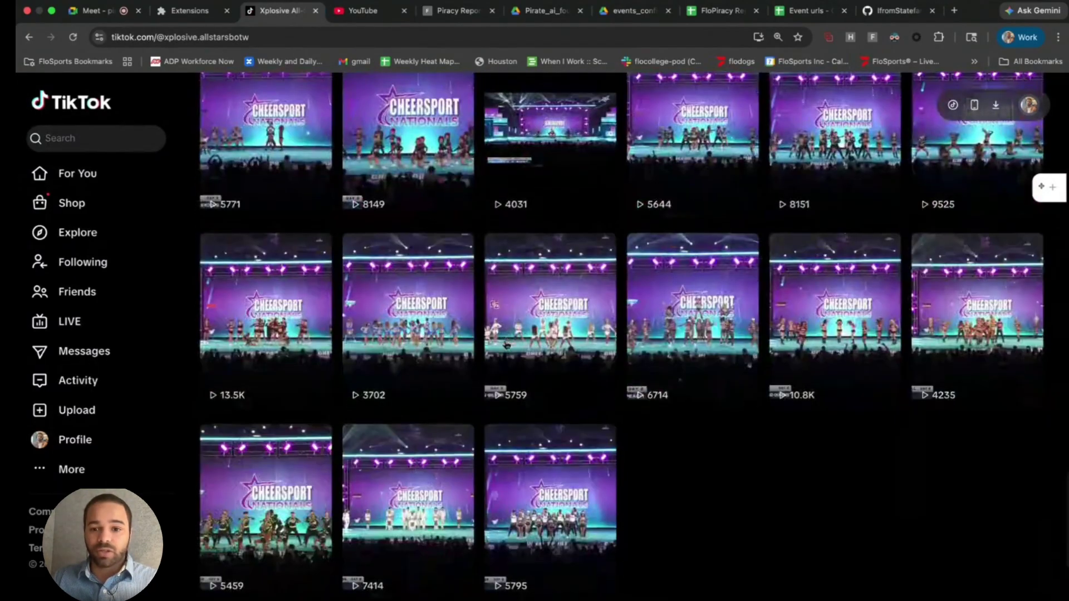
{"action": "scroll", "coordinate": [507, 345], "scroll_direction": "down", "scroll_amount": 10}
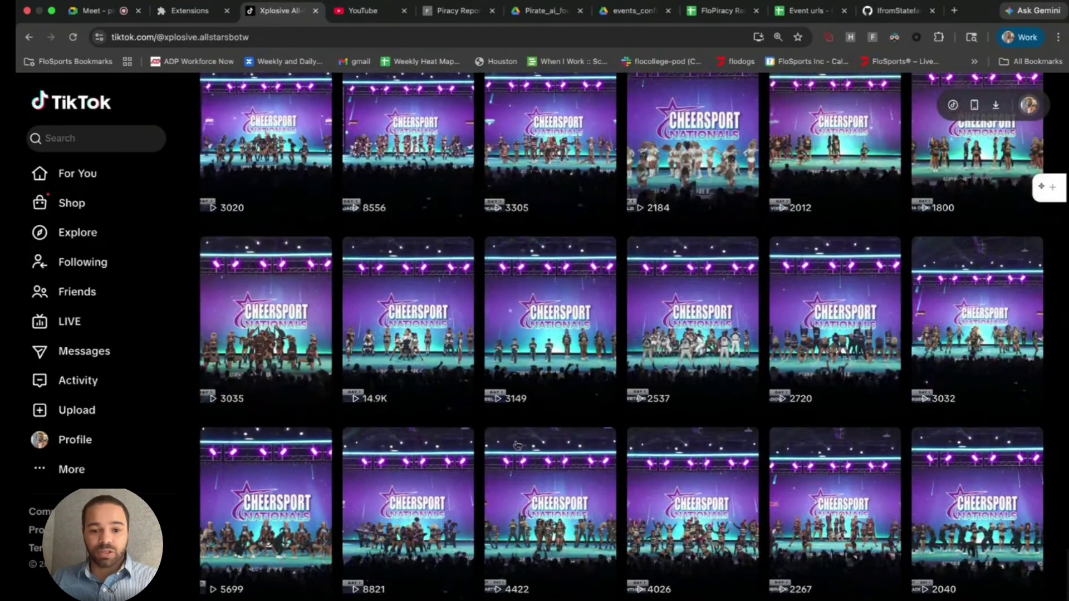
{"action": "scroll", "coordinate": [509, 390], "scroll_direction": "down", "scroll_amount": 10}
{"action": "scroll", "coordinate": [446, 382], "scroll_direction": "down", "scroll_amount": 10}
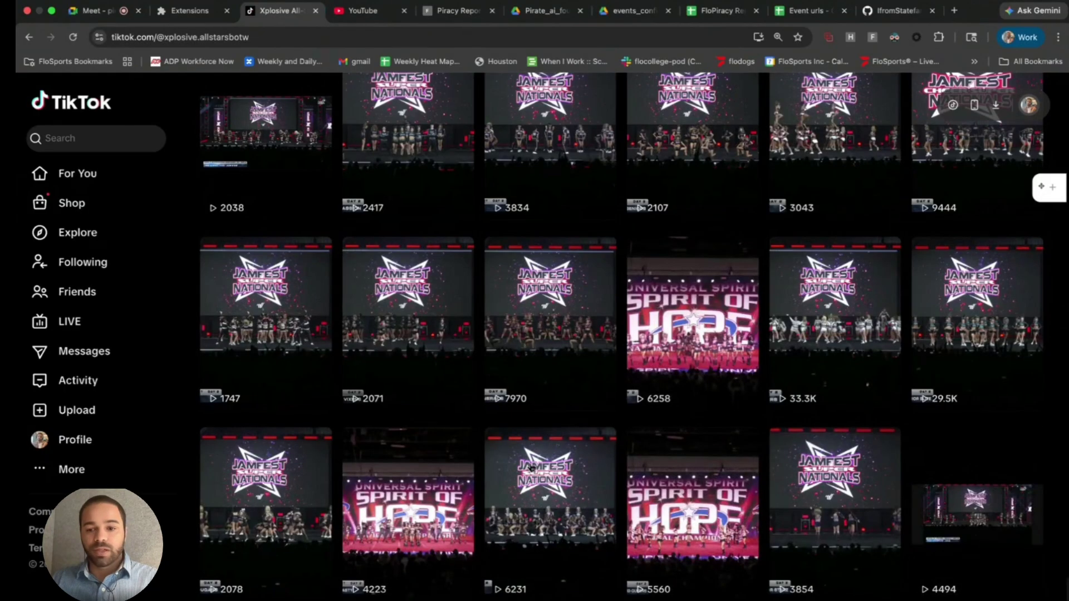
- Open the ATA – QuaNTuM JAMfest 2026 Day 2 clip and place the expanded Pirate AI widget (152) over the caption
{"action": "left_click", "coordinate": [455, 376]}
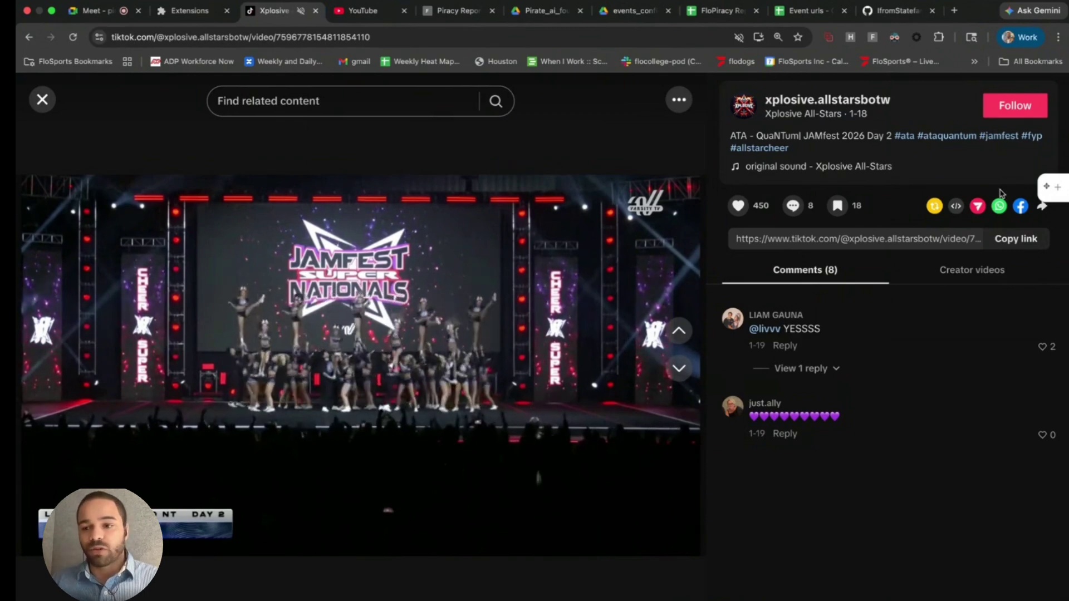
{"action": "left_click", "coordinate": [1055, 190]}
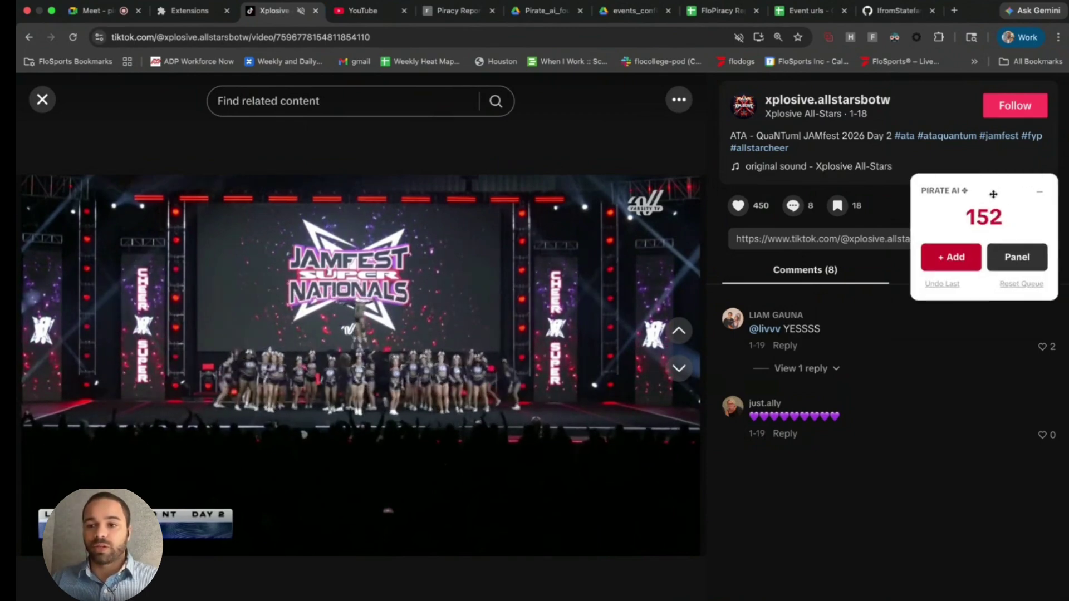
{"action": "left_click_drag", "start_coordinate": [953, 191], "coordinate": [694, 143]}
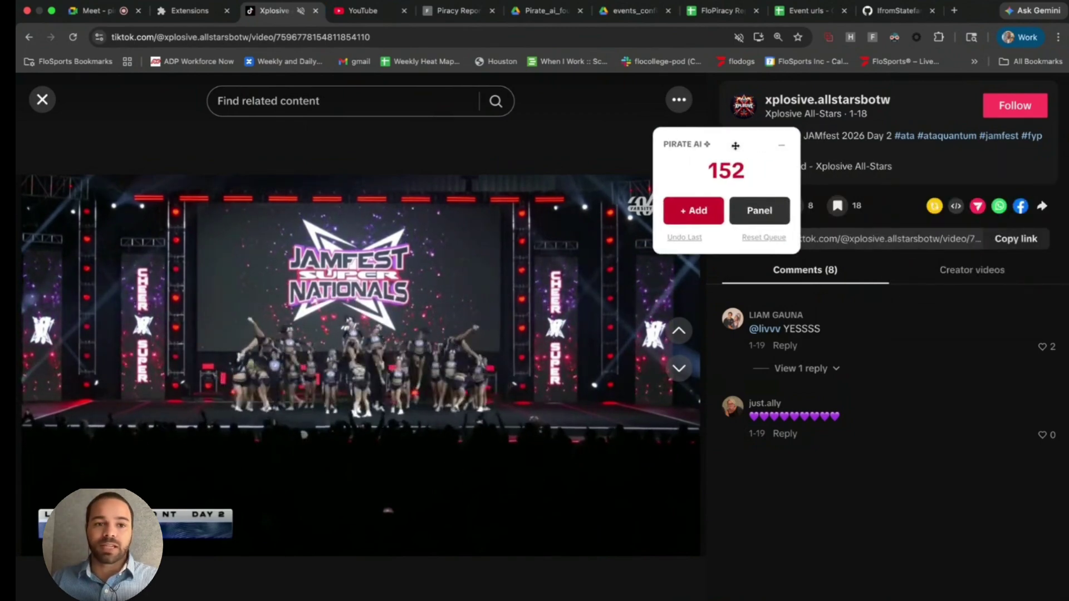
{"action": "left_click", "coordinate": [392, 20]}
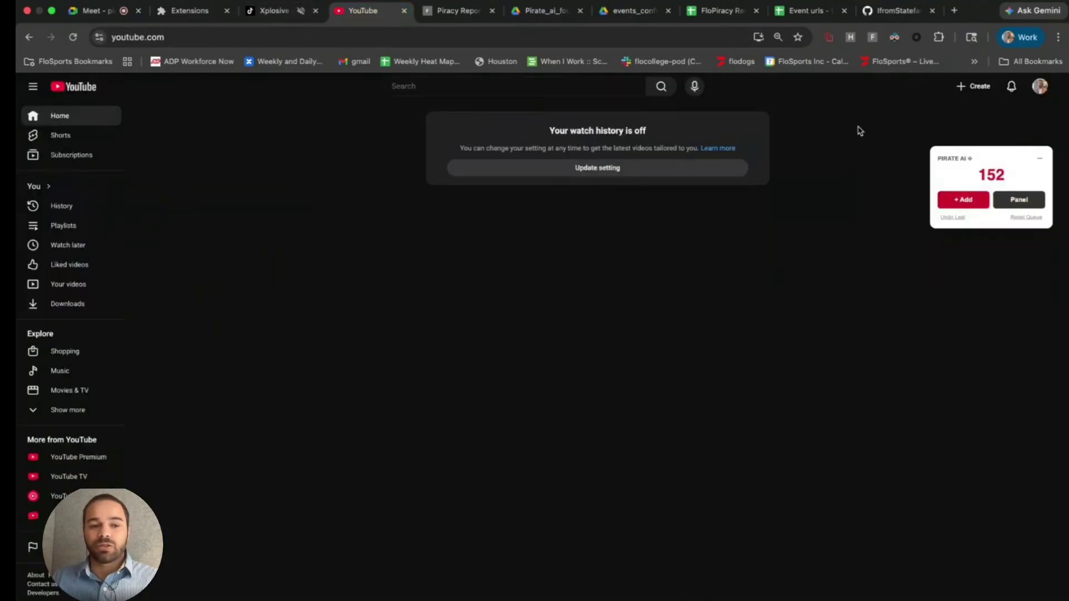
{"action": "left_click", "coordinate": [272, 11]}
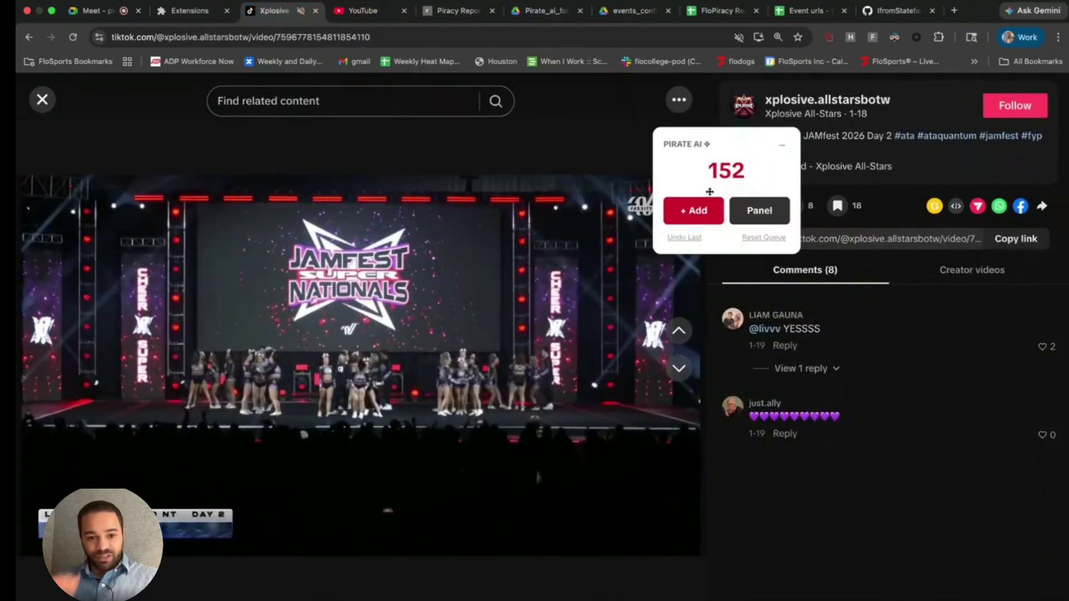
- Queue the current Jamfest clip, the Spirit of Hope clip and the next Jamfest clip in Pirate AI
{"action": "left_click", "coordinate": [693, 216]}
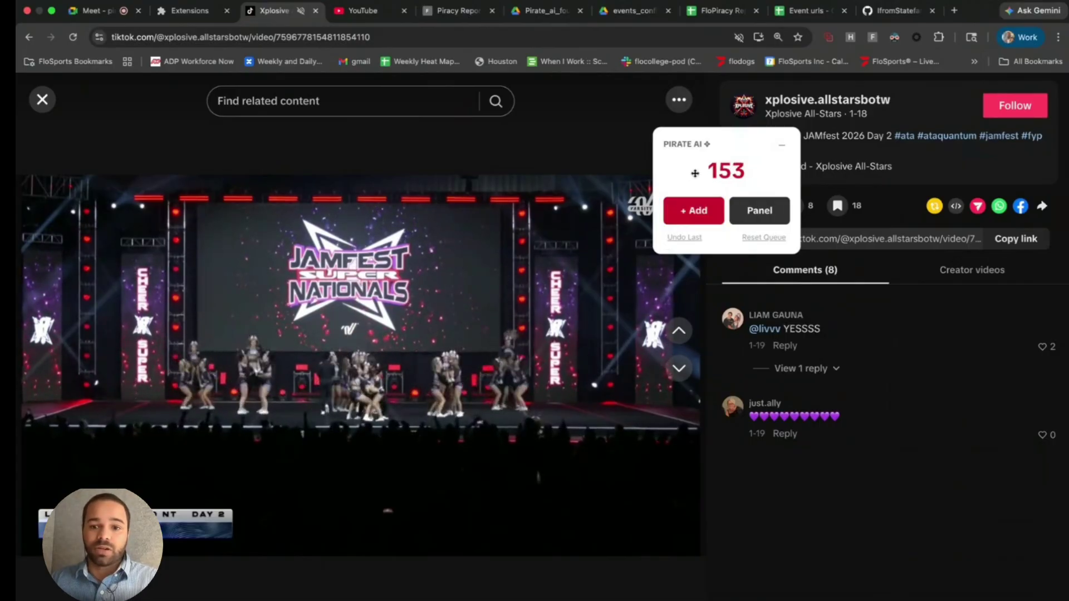
{"action": "left_click_drag", "start_coordinate": [689, 169], "coordinate": [777, 172]}
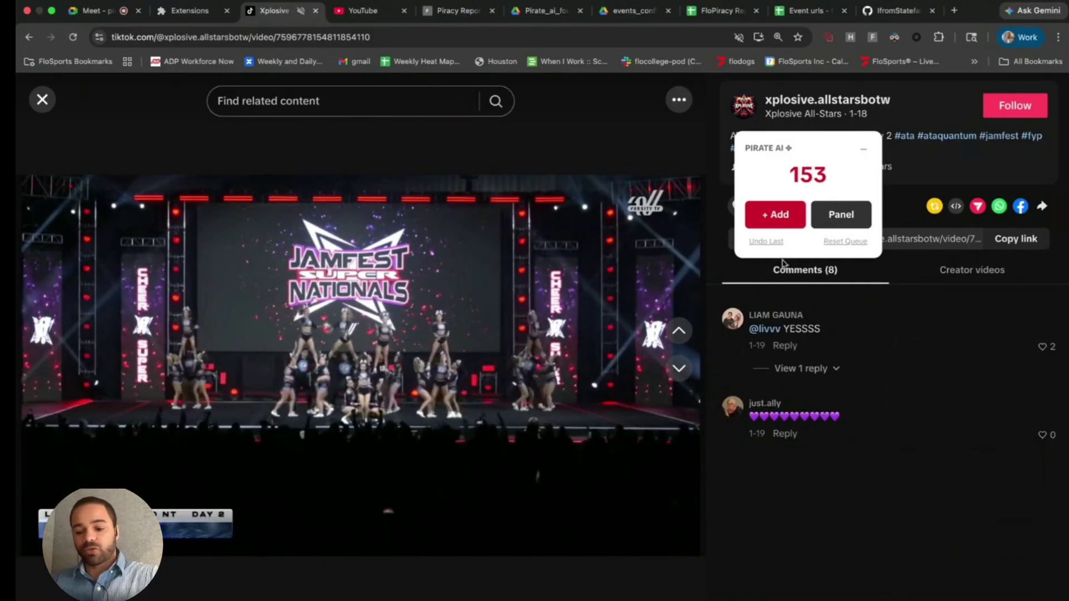
{"action": "left_click", "coordinate": [678, 368]}
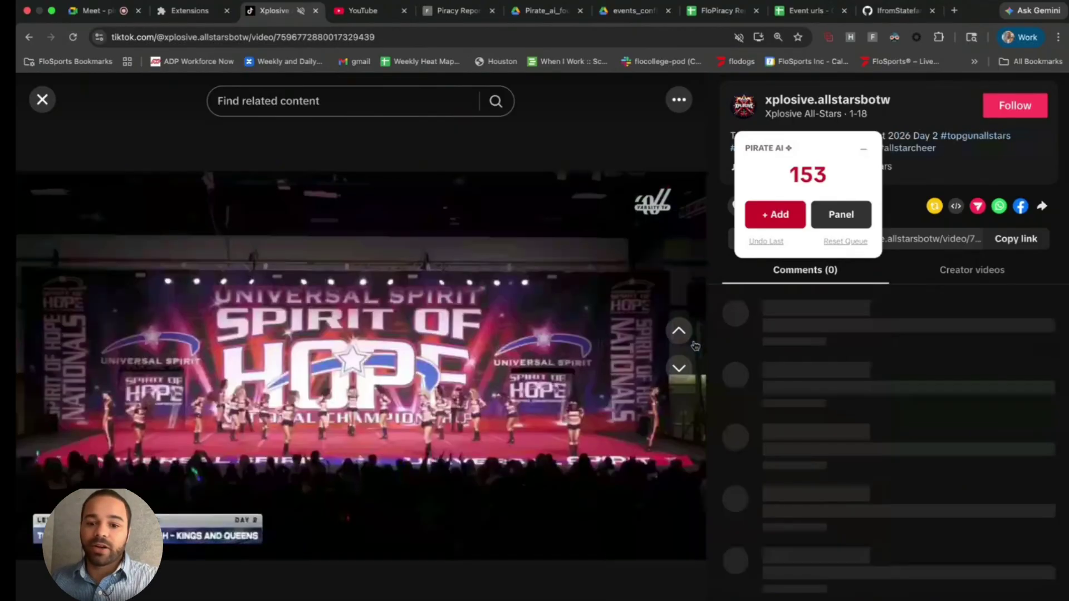
{"action": "left_click", "coordinate": [775, 214]}
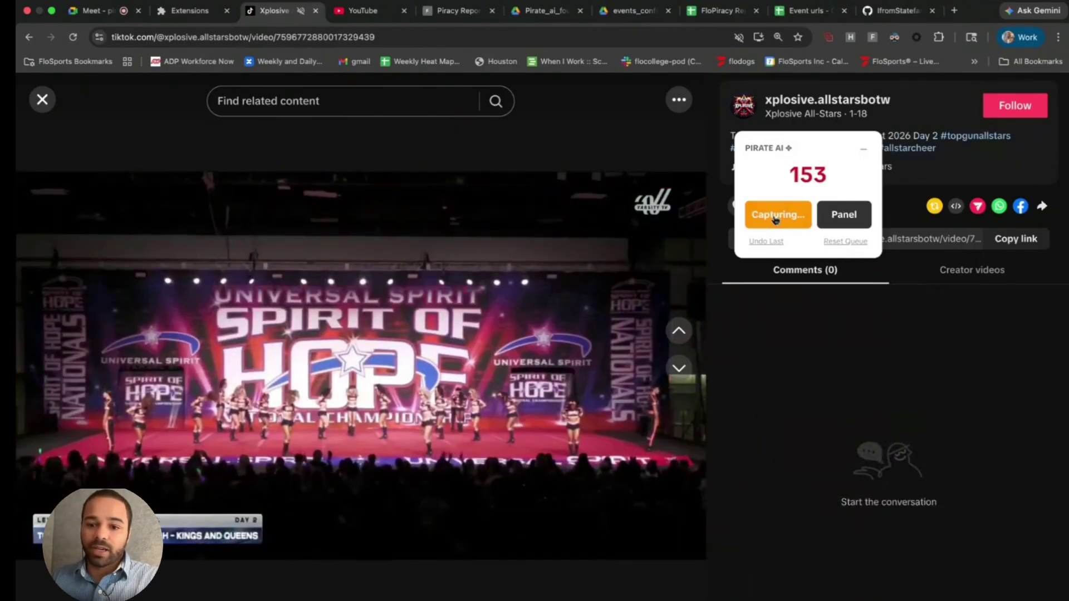
{"action": "left_click", "coordinate": [679, 368]}
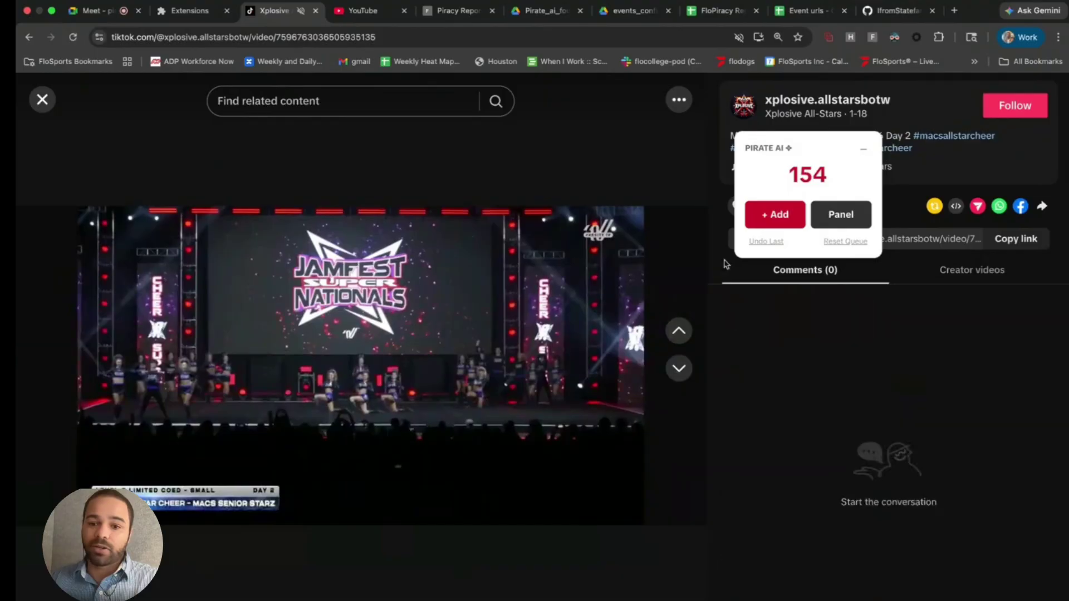
{"action": "left_click", "coordinate": [774, 215]}
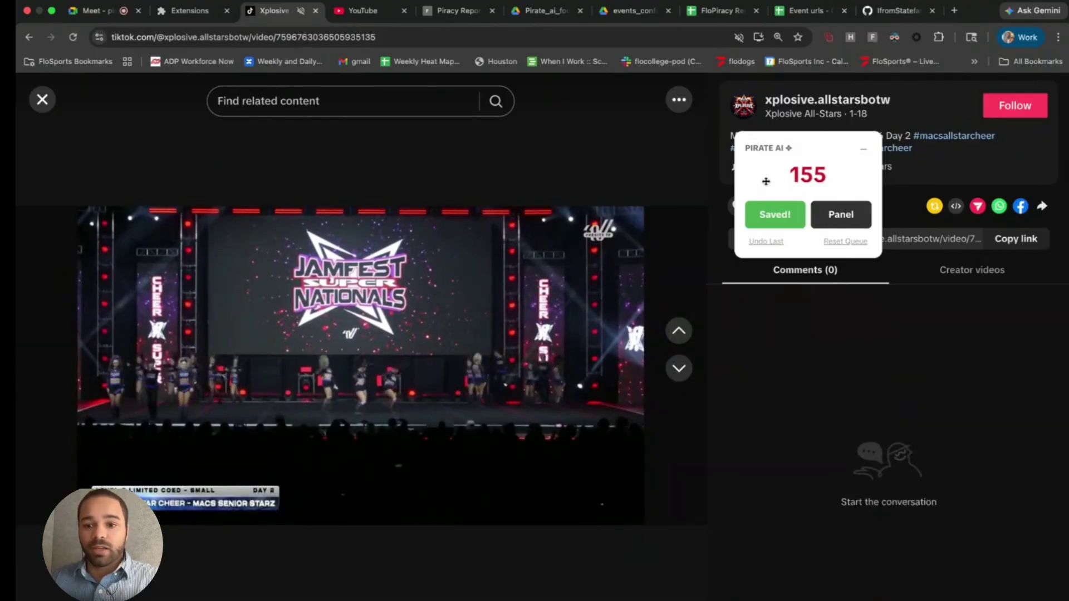
{"action": "left_click_drag", "start_coordinate": [763, 181], "coordinate": [647, 192]}
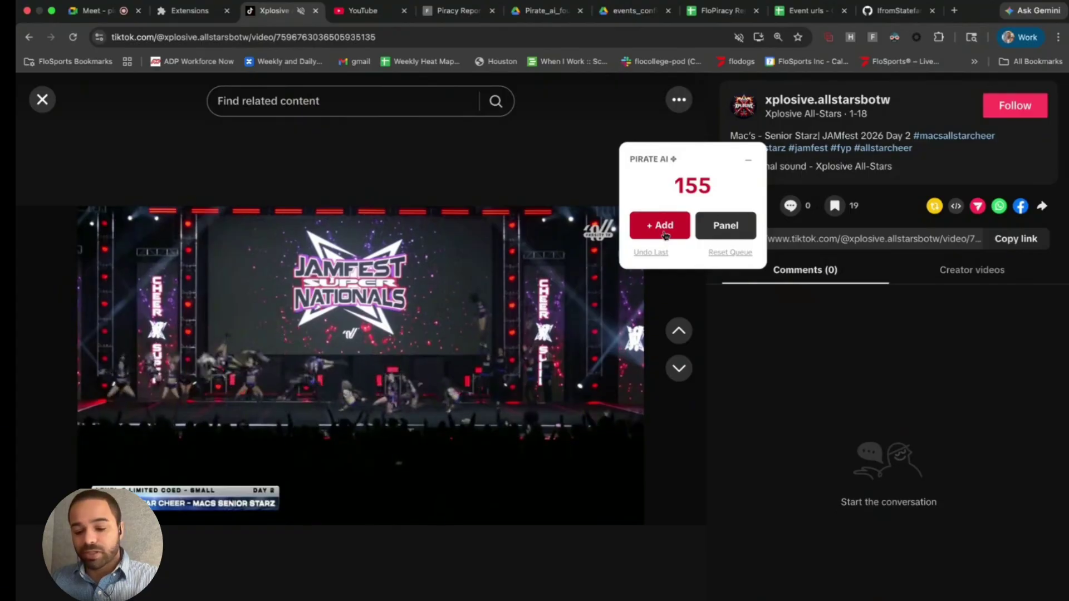
- Queue the Rain Athletics, Top Gun Legends, Stingray Allstars and Cheer Extreme Crush videos, ending on Cheer Extreme XSS
{"action": "key", "text": "Down"}
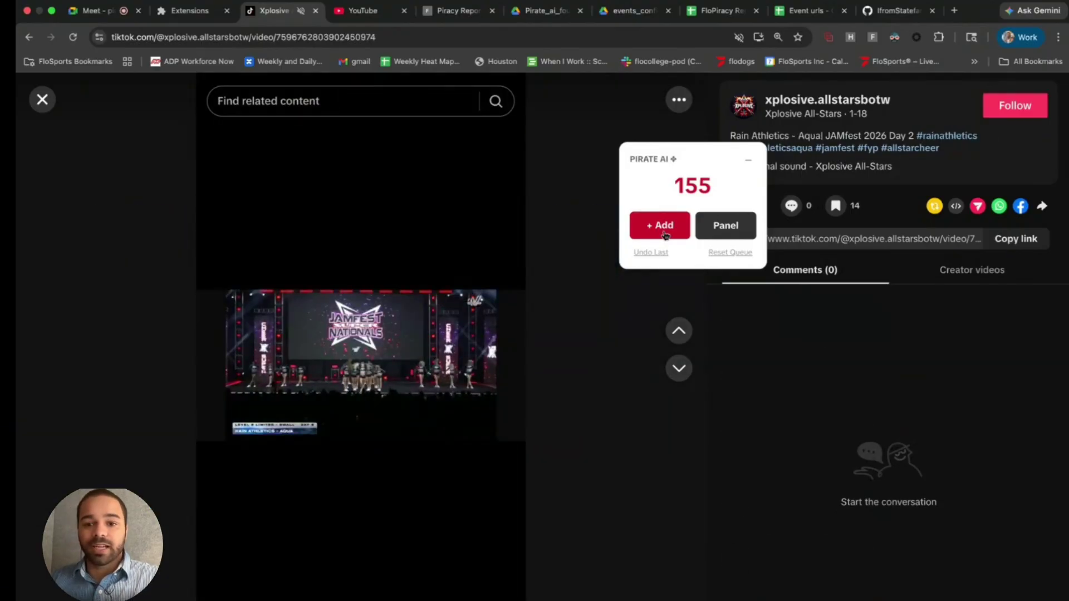
{"action": "left_click", "coordinate": [665, 234]}
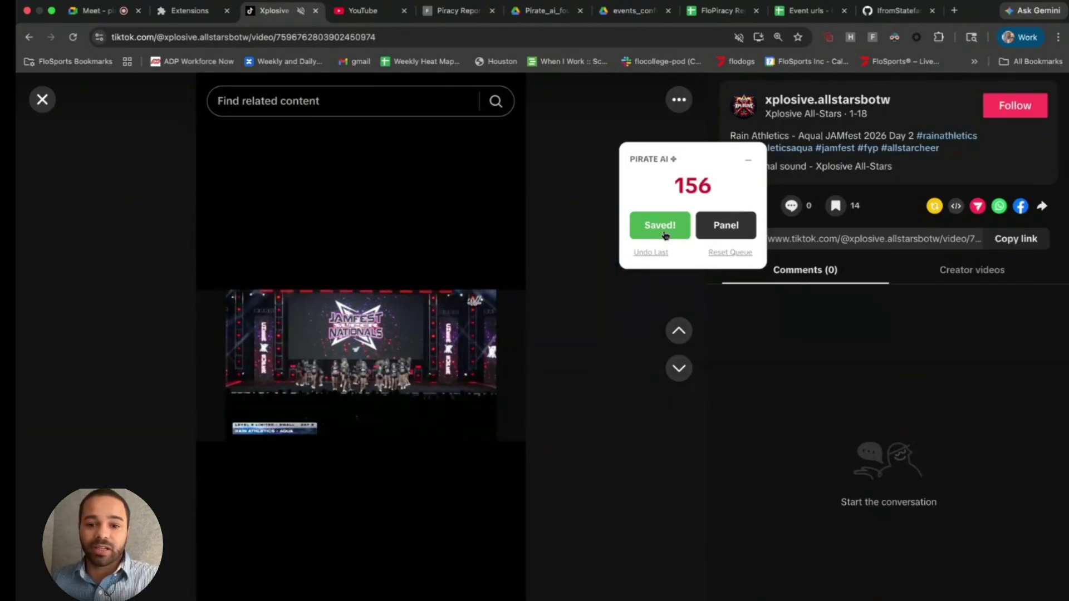
{"action": "key", "text": "Down"}
{"action": "left_click", "coordinate": [665, 234]}
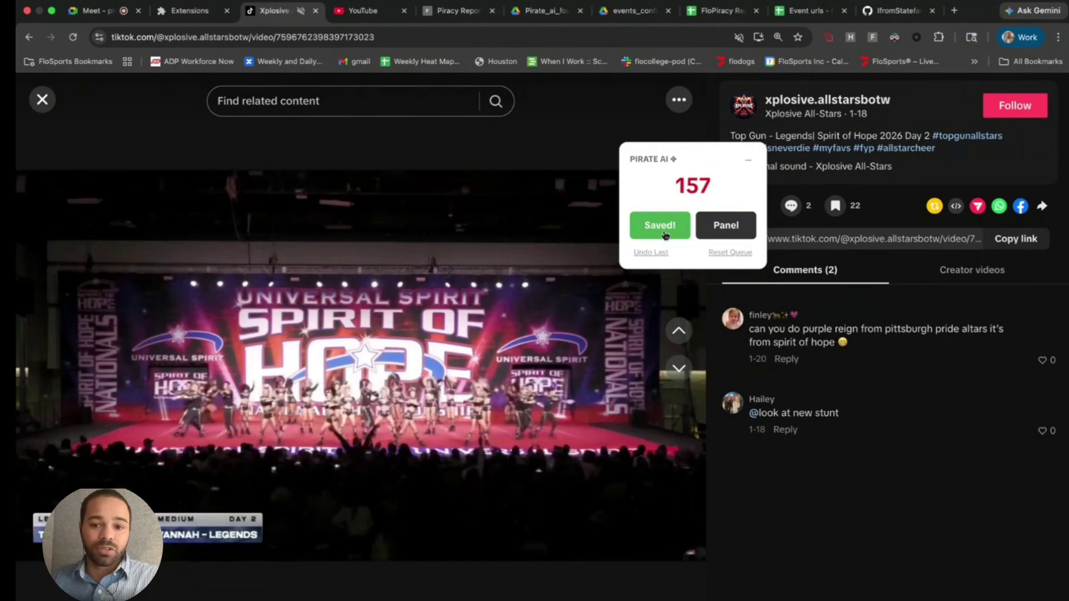
{"action": "key", "text": "Down"}
{"action": "left_click", "coordinate": [665, 234]}
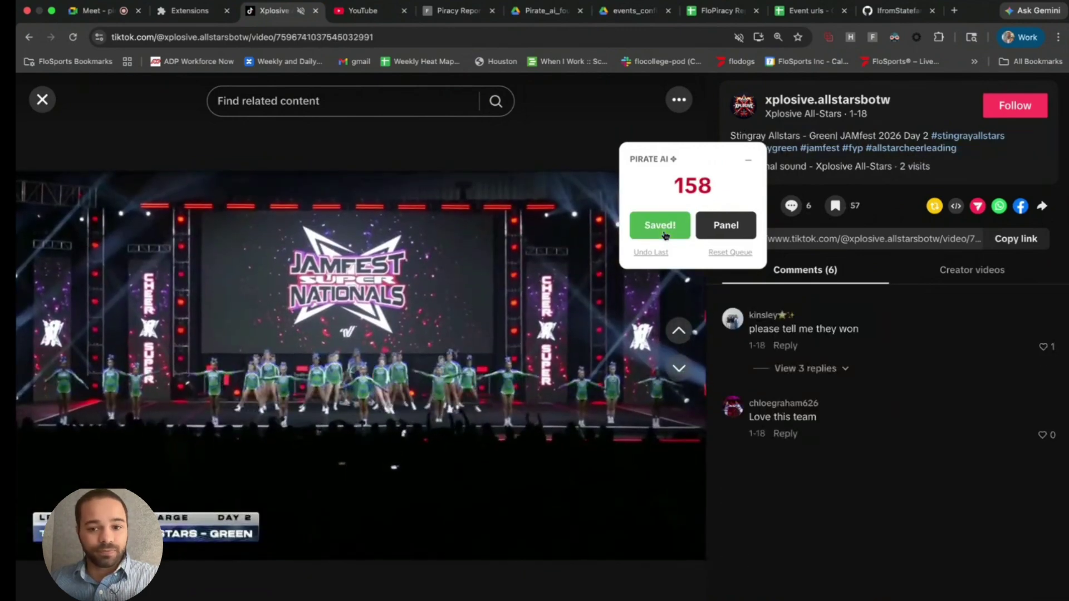
{"action": "key", "text": "Down"}
{"action": "left_click", "coordinate": [665, 233]}
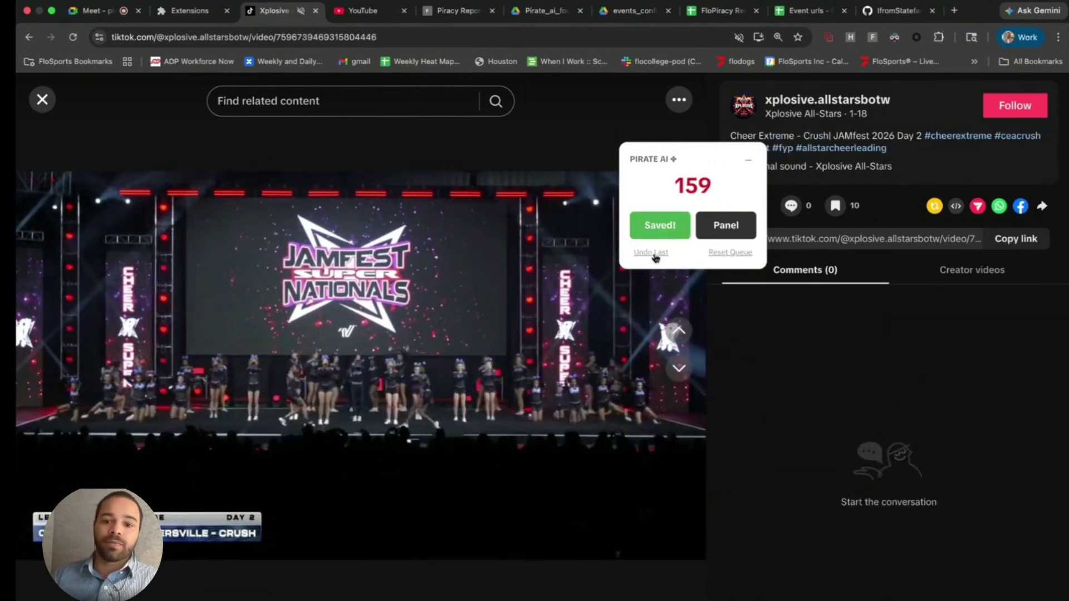
{"action": "key", "text": "Down"}
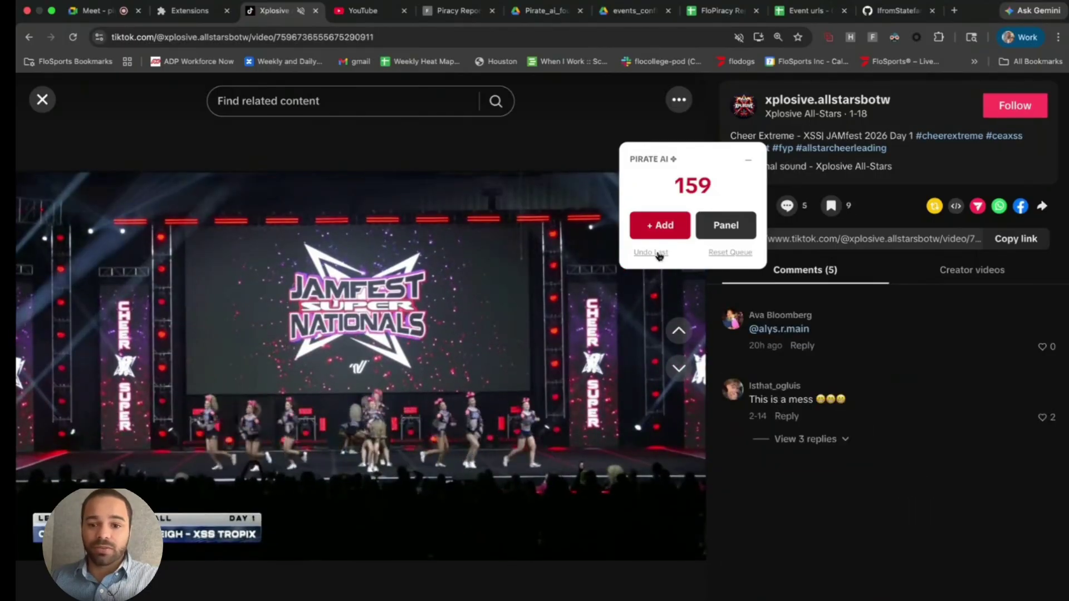
- Undo six queued videos, reset the whole queue, and add the Cheer Extreme XSS clip as entry 1
{"action": "left_click", "coordinate": [658, 253]}
{"action": "left_click", "coordinate": [658, 254]}
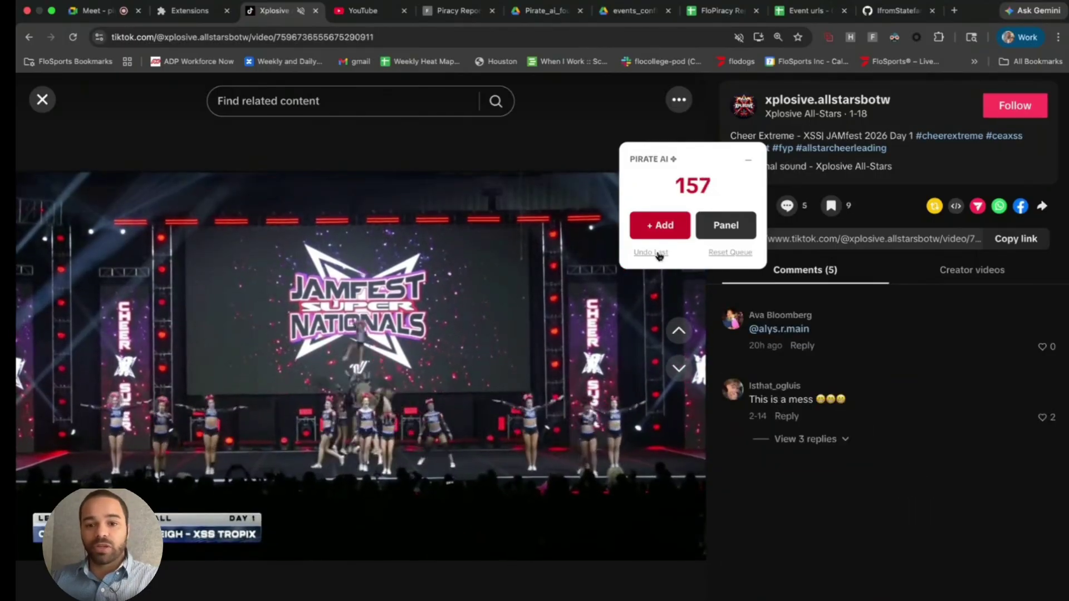
{"action": "left_click", "coordinate": [659, 254]}
{"action": "left_click", "coordinate": [658, 253]}
{"action": "left_click", "coordinate": [658, 253]}
{"action": "left_click", "coordinate": [659, 253]}
{"action": "left_click", "coordinate": [658, 254]}
{"action": "left_click", "coordinate": [659, 253]}
{"action": "left_click", "coordinate": [659, 253]}
{"action": "left_click", "coordinate": [659, 253]}
{"action": "left_click", "coordinate": [659, 253]}
{"action": "left_click", "coordinate": [658, 254]}
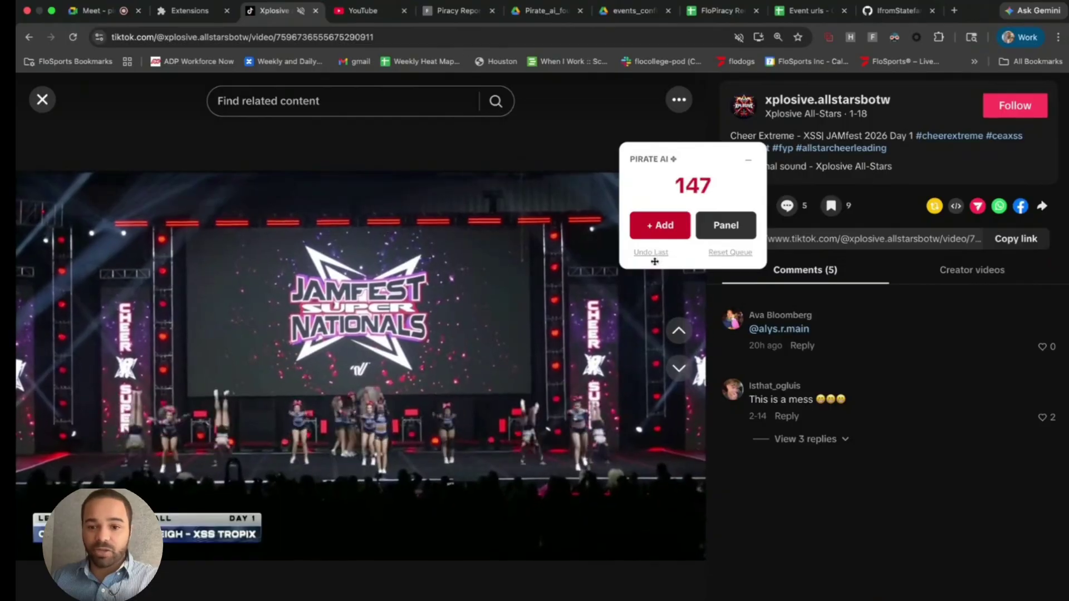
{"action": "left_click", "coordinate": [729, 252]}
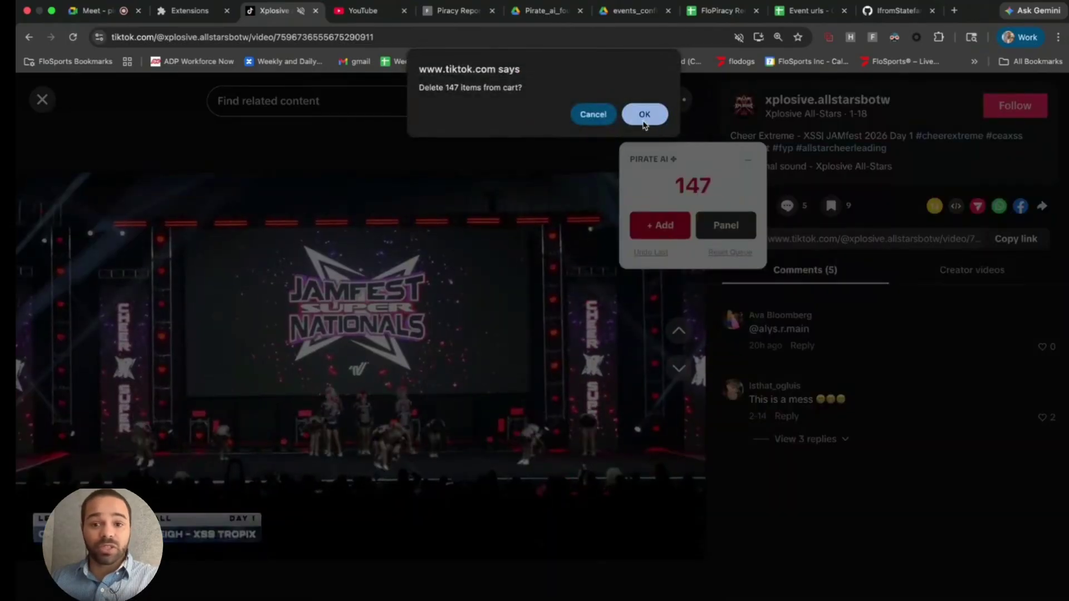
{"action": "left_click", "coordinate": [644, 114]}
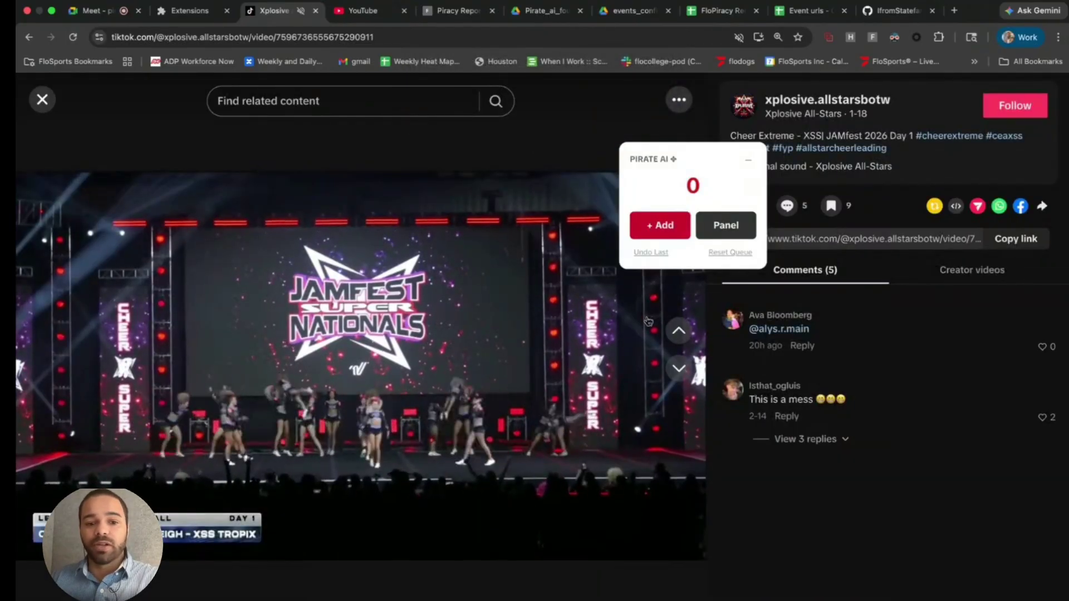
{"action": "left_click", "coordinate": [650, 225]}
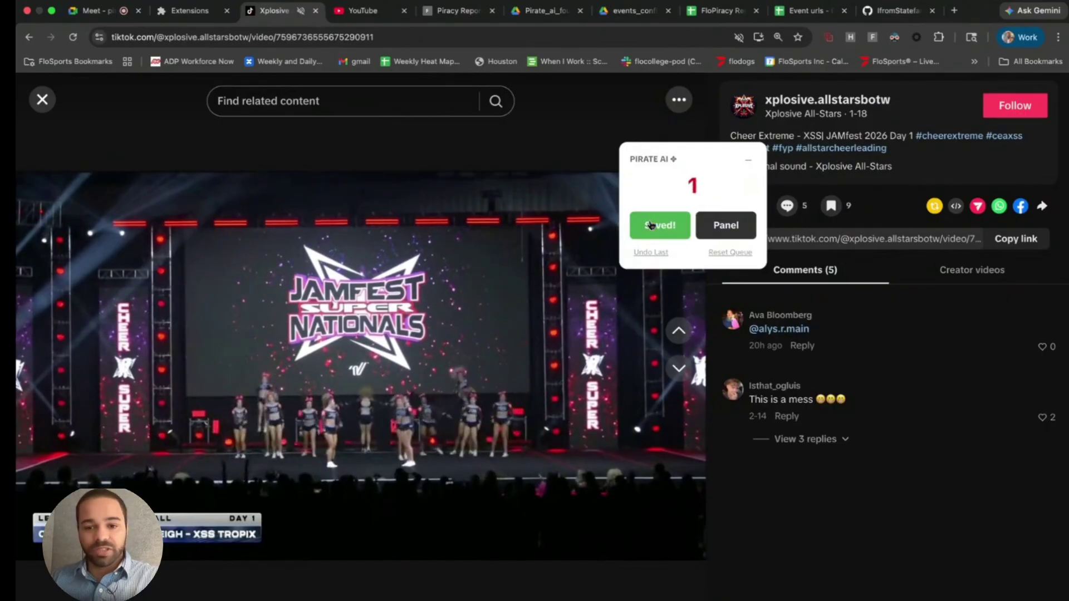
- Queue the California All Stars Exodus clip and the next two videos for reporting
{"action": "key", "text": "Down"}
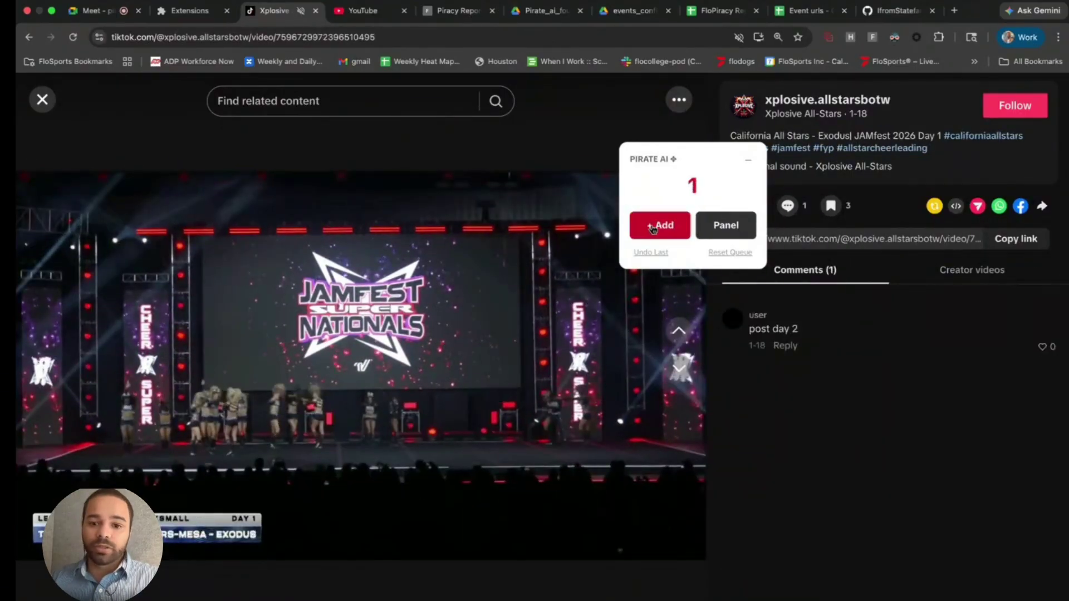
{"action": "left_click", "coordinate": [652, 226]}
{"action": "key", "text": "Down"}
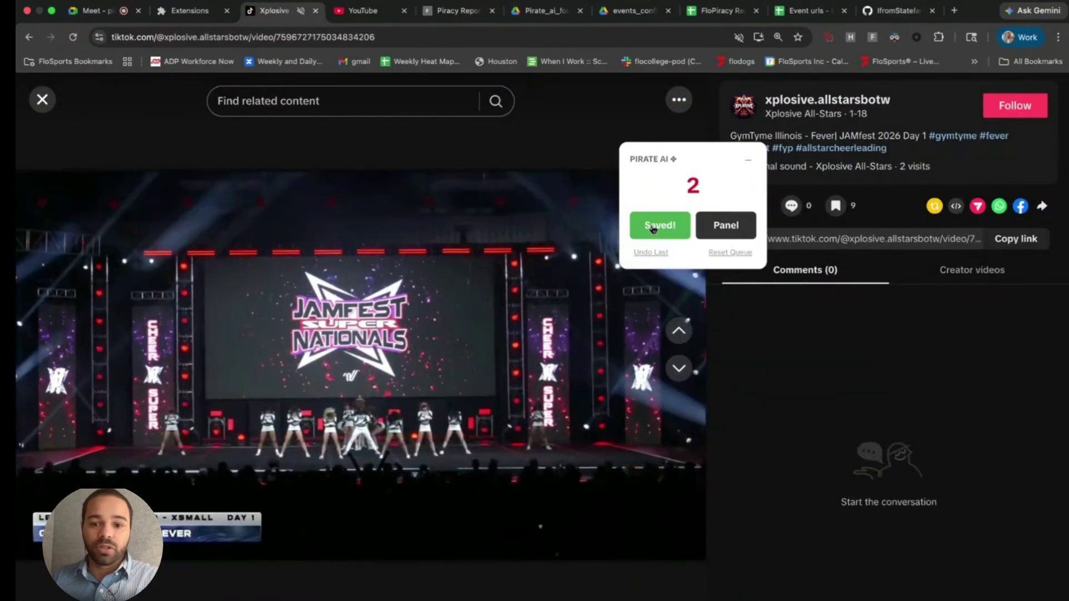
{"action": "left_click", "coordinate": [653, 227]}
{"action": "key", "text": "Down"}
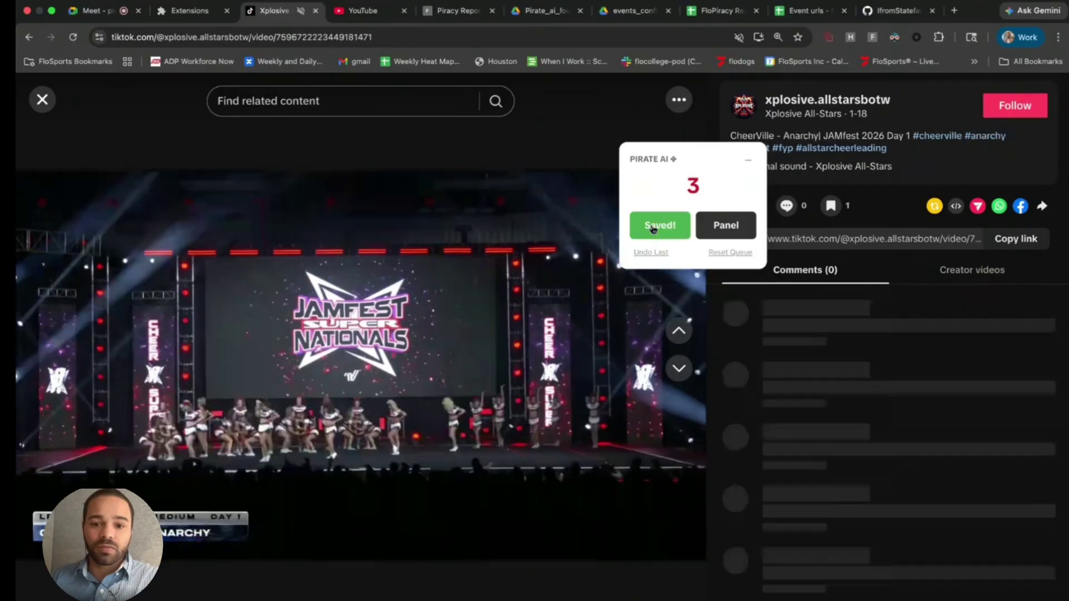
{"action": "left_click", "coordinate": [653, 227]}
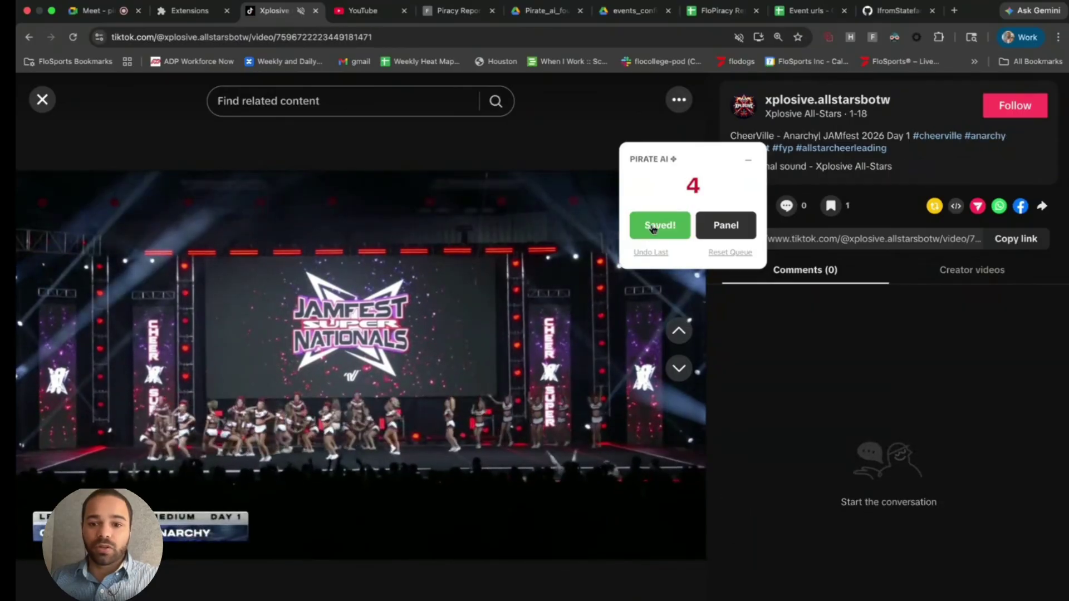
- Queue the Cheer Extreme – Hiss video and open the FloSports Reporter side panel
{"action": "key", "text": "Down"}
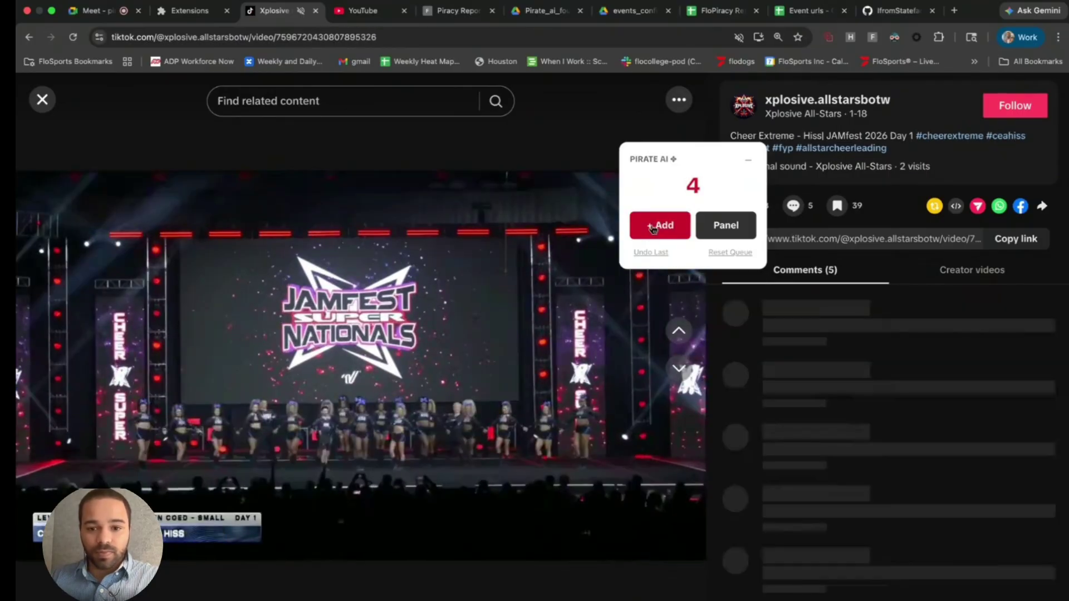
{"action": "left_click", "coordinate": [657, 226]}
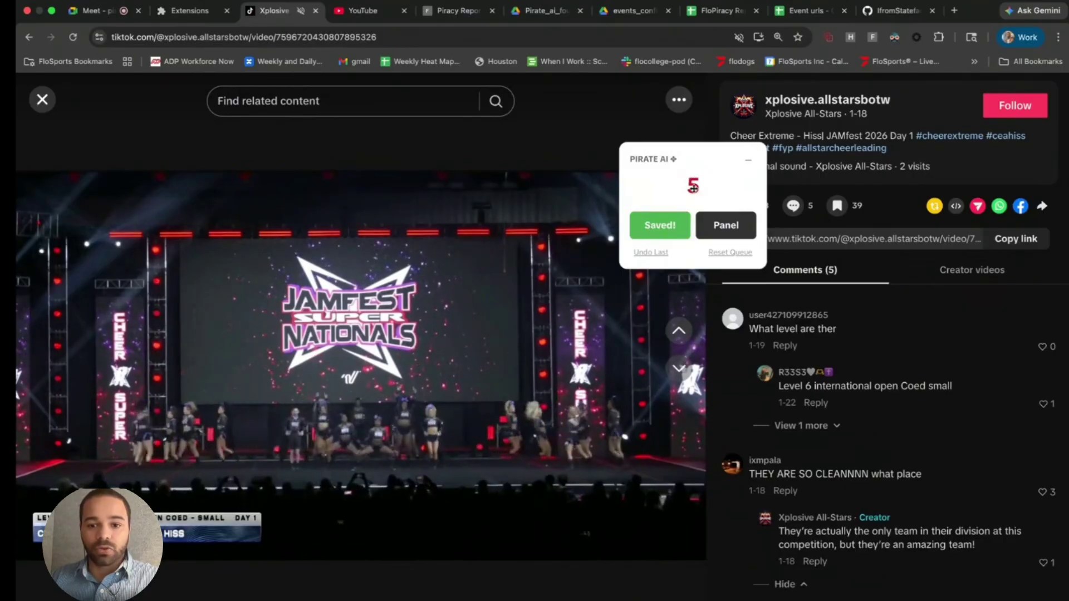
{"action": "left_click", "coordinate": [720, 229]}
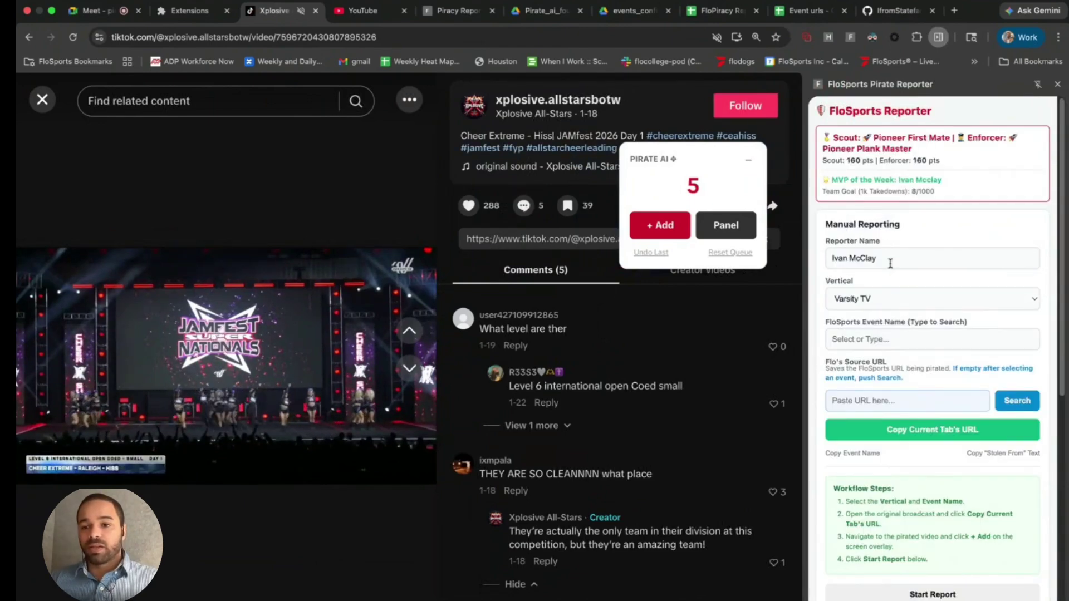
{"action": "scroll", "coordinate": [913, 279], "scroll_direction": "down", "scroll_amount": 1}
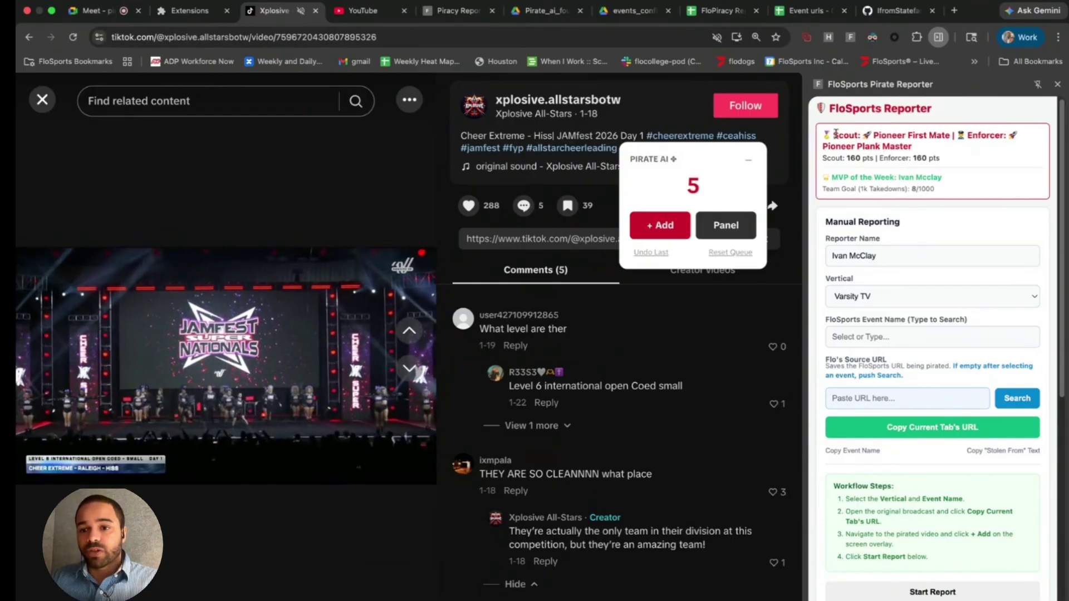
{"action": "left_click_drag", "start_coordinate": [835, 133], "coordinate": [940, 131]}
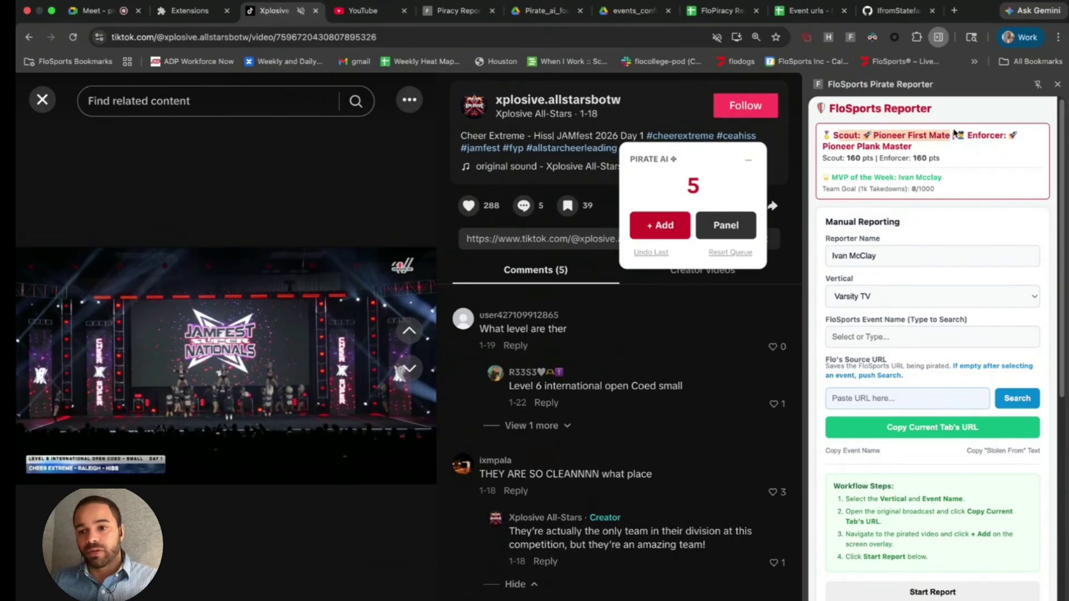
{"action": "left_click_drag", "start_coordinate": [967, 134], "coordinate": [927, 154]}
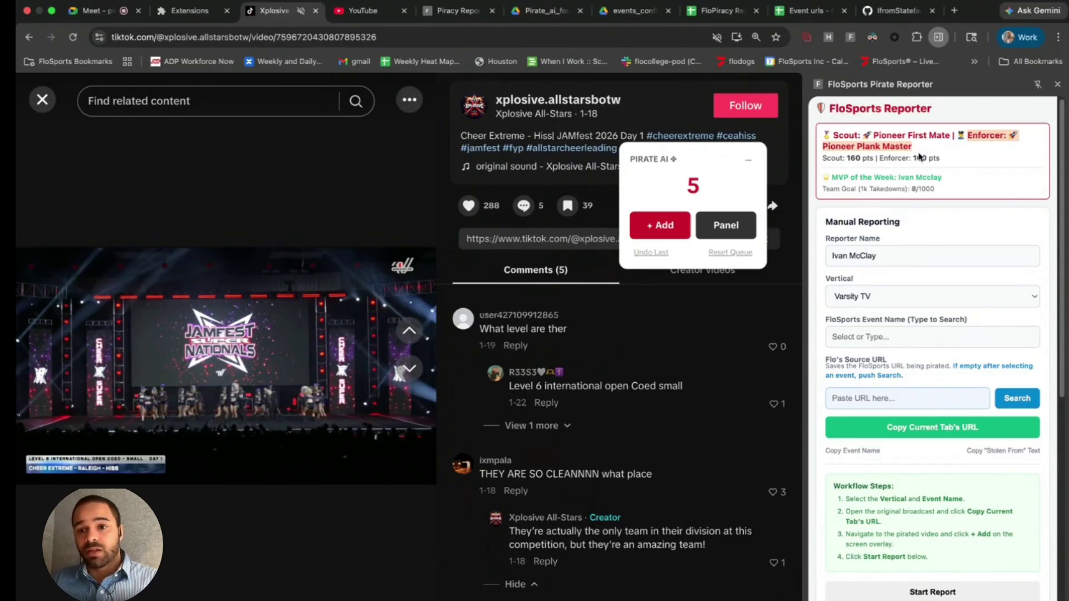
{"action": "left_click", "coordinate": [856, 159]}
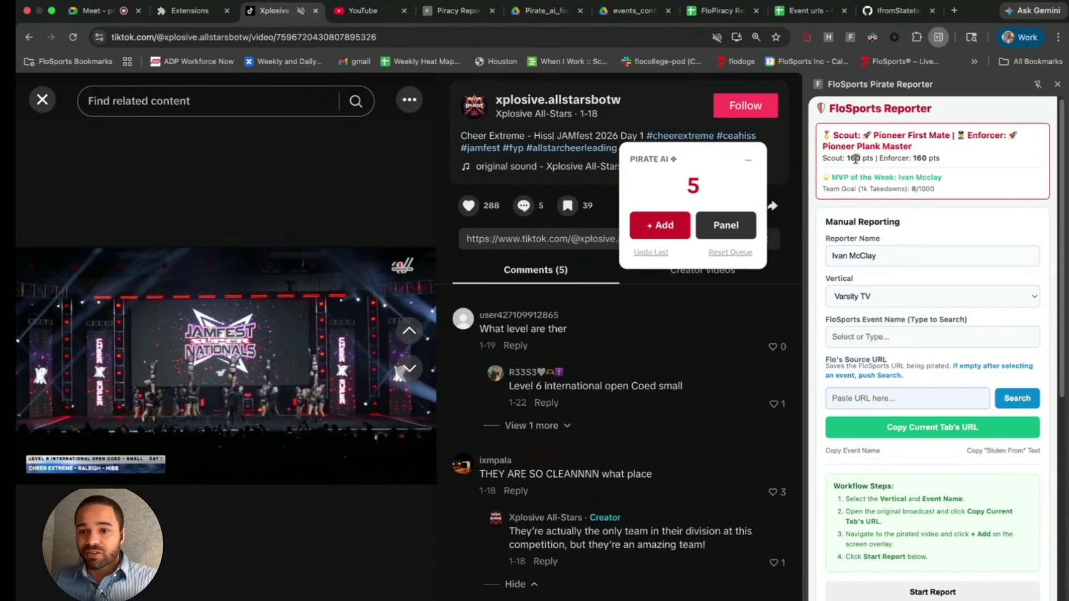
{"action": "double_click", "coordinate": [919, 158]}
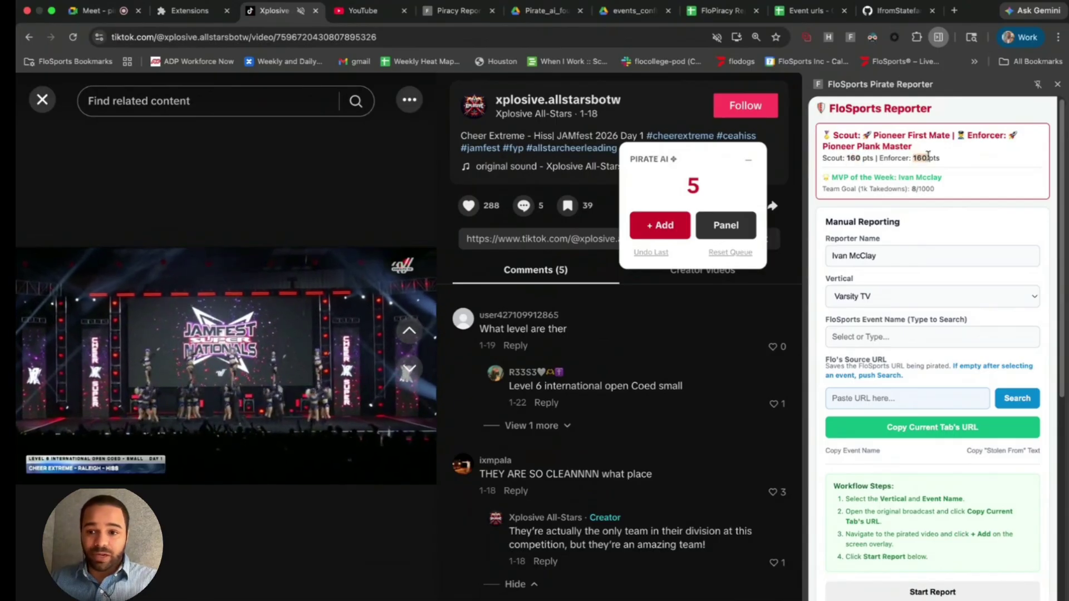
{"action": "left_click_drag", "start_coordinate": [830, 177], "coordinate": [899, 175]}
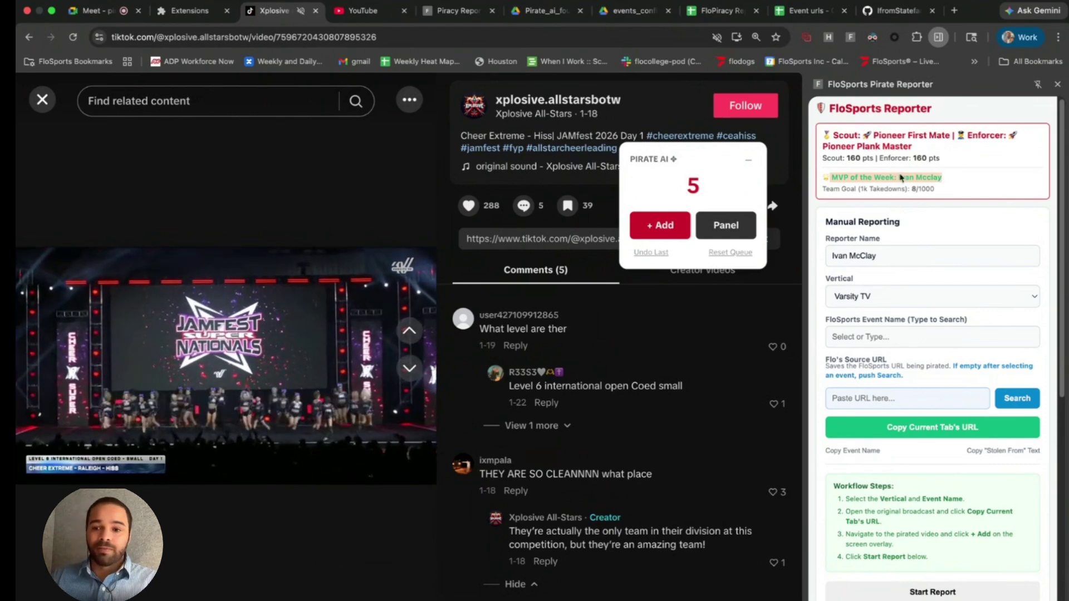
{"action": "left_click", "coordinate": [881, 176]}
{"action": "triple_click", "coordinate": [881, 176]}
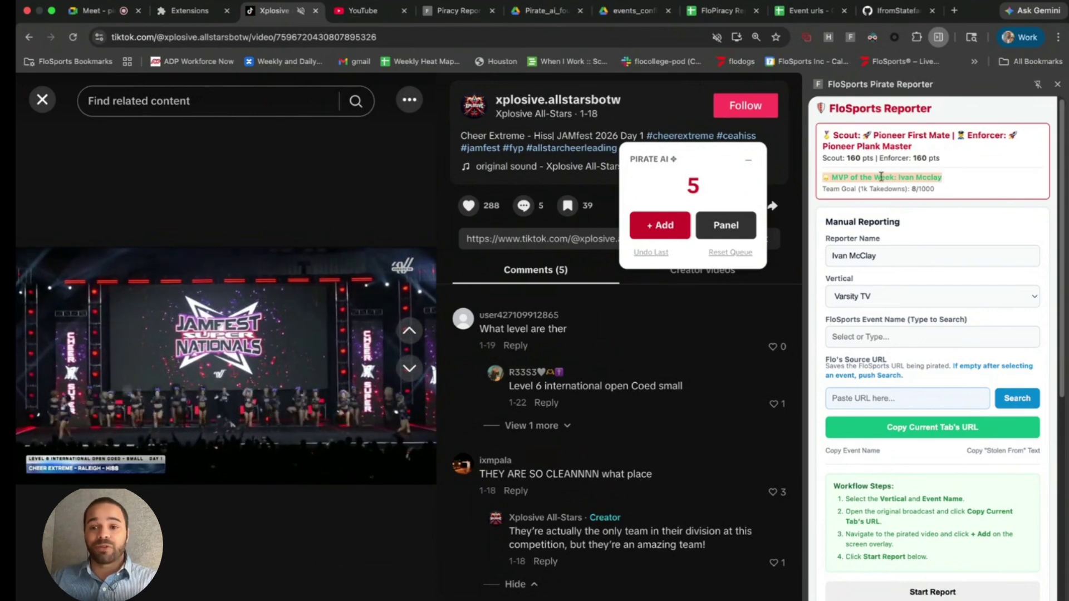
{"action": "left_click_drag", "start_coordinate": [911, 188], "coordinate": [936, 190]}
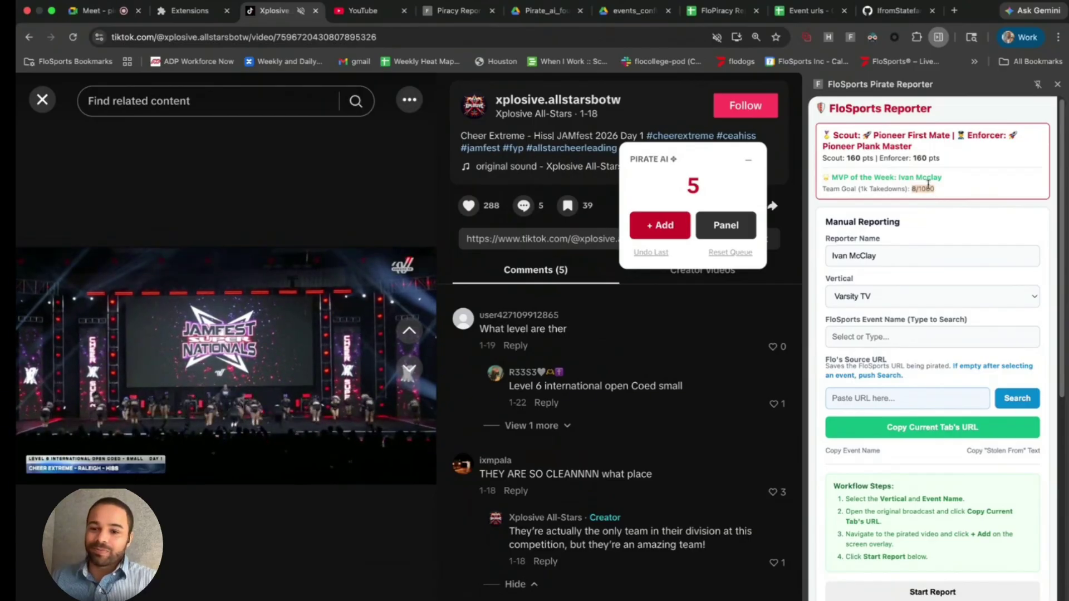
{"action": "left_click", "coordinate": [891, 245]}
{"action": "scroll", "coordinate": [891, 244], "scroll_direction": "down", "scroll_amount": 2}
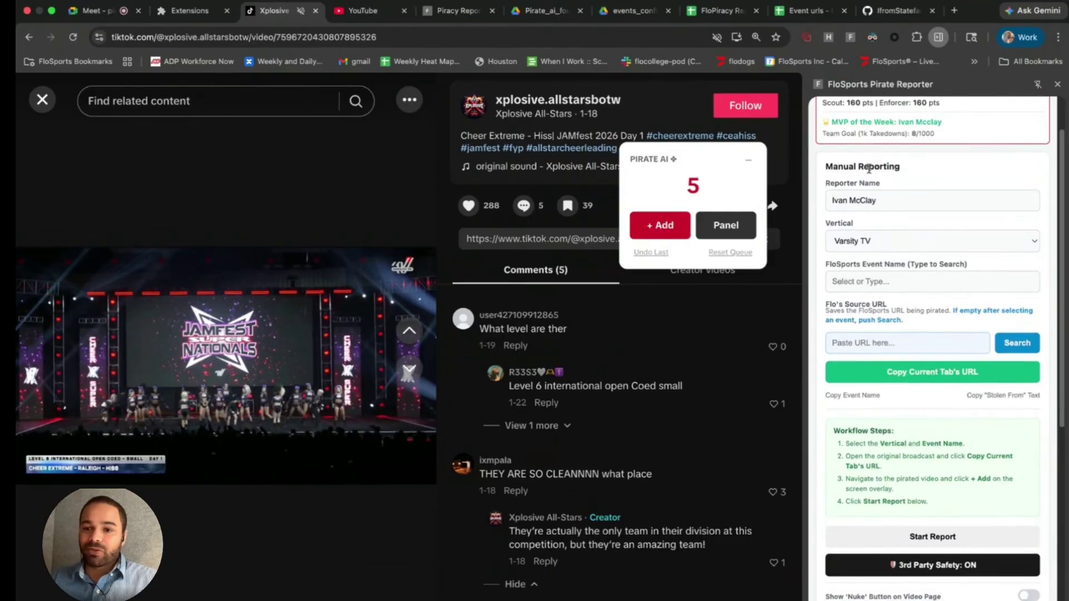
{"action": "left_click_drag", "start_coordinate": [896, 200], "coordinate": [828, 202]}
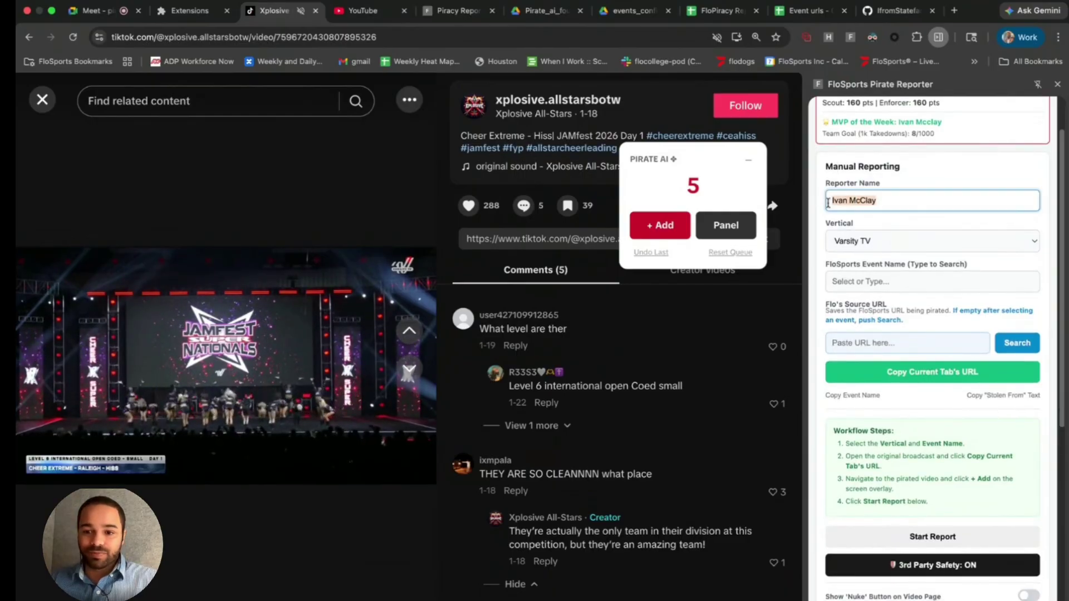
{"action": "left_click", "coordinate": [880, 200]}
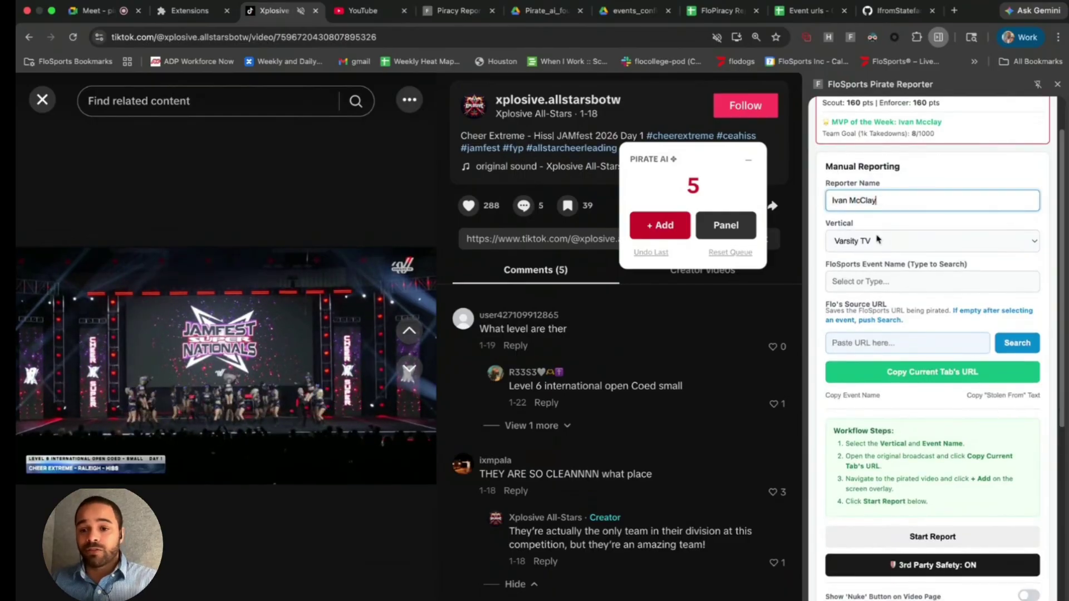
- Keep Varsity TV as the vertical, focus the Event Name field, and scroll to the Top Gun – Royal Jags clip
{"action": "left_click_drag", "start_coordinate": [887, 206], "coordinate": [819, 208]}
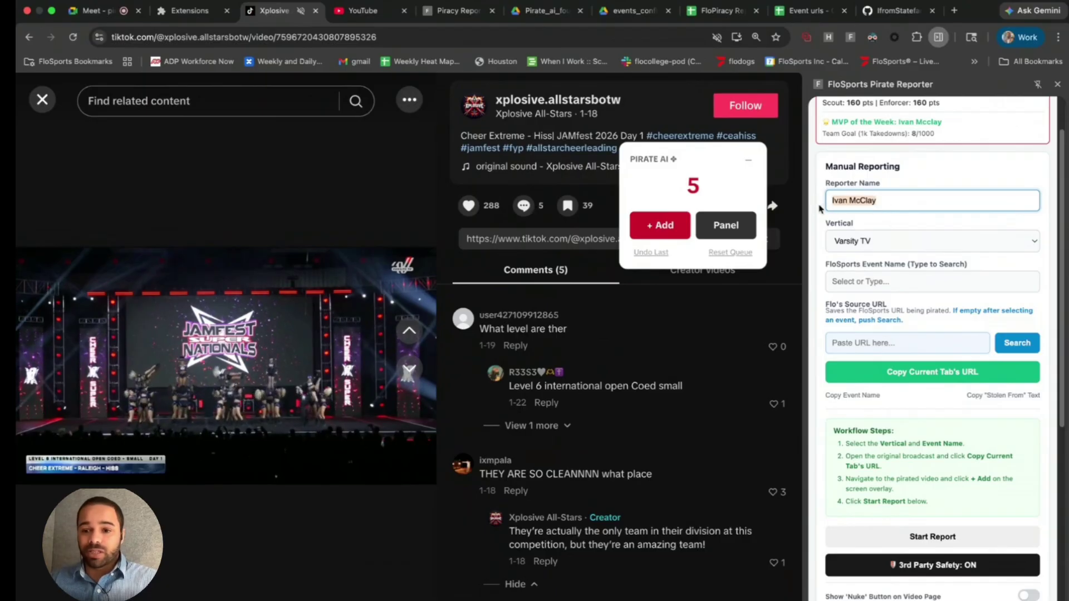
{"action": "left_click", "coordinate": [901, 243]}
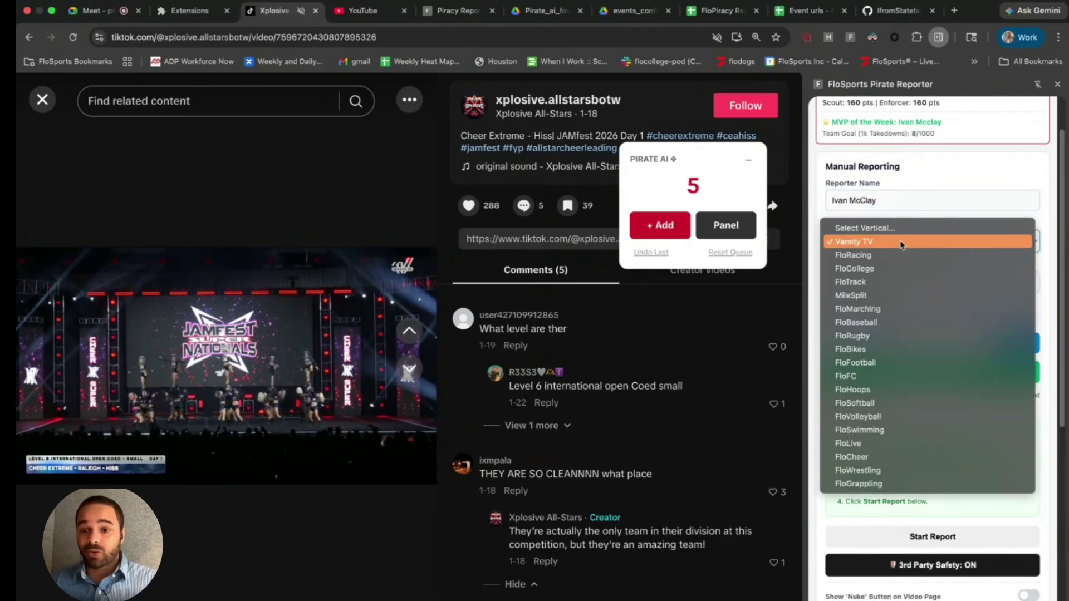
{"action": "left_click", "coordinate": [902, 243]}
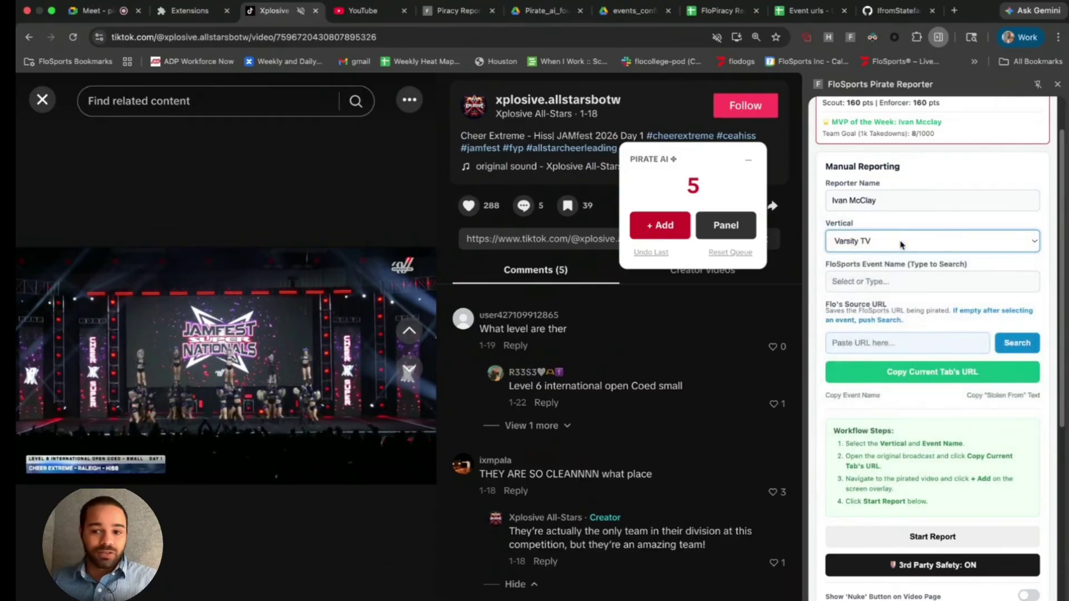
{"action": "left_click", "coordinate": [870, 282]}
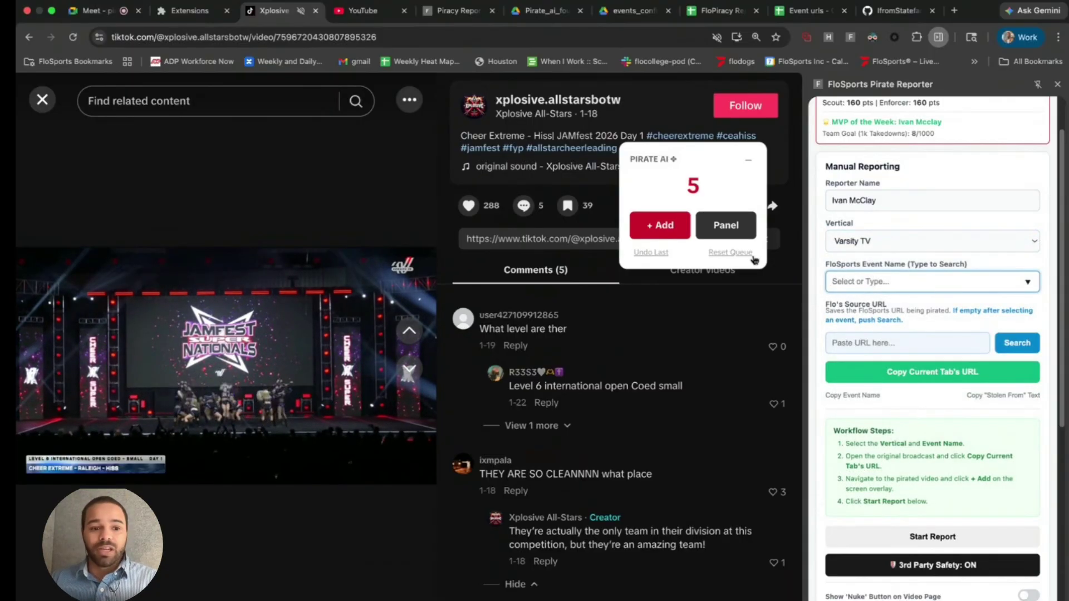
{"action": "scroll", "coordinate": [268, 300], "scroll_direction": "down", "scroll_amount": 3}
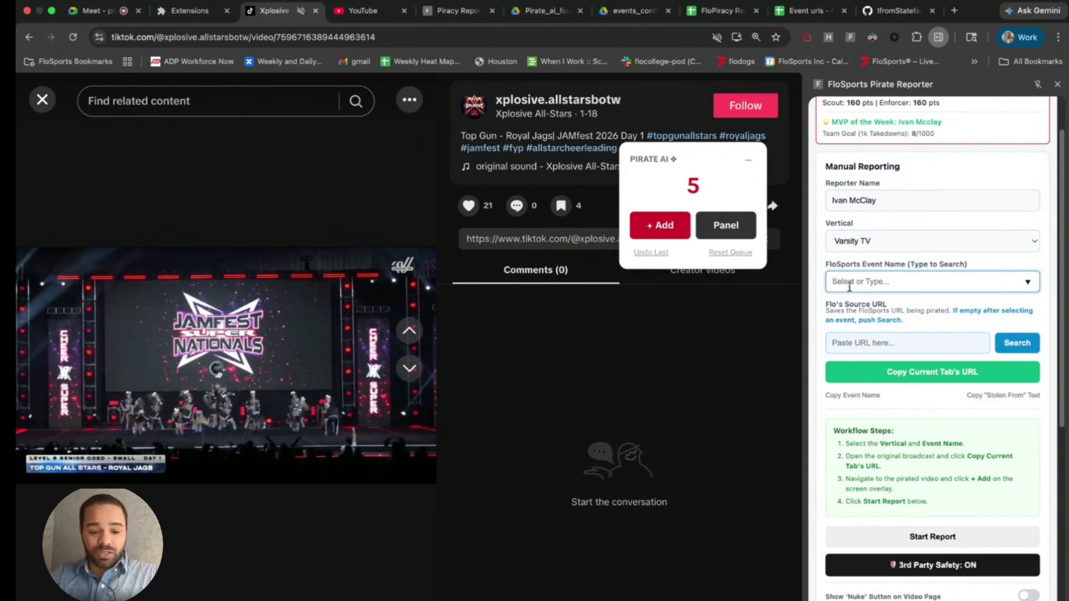
- Set the event name to 2025 JAMfest Cheer Super Nationals from the suggestion list
{"action": "type", "text": "2026"}
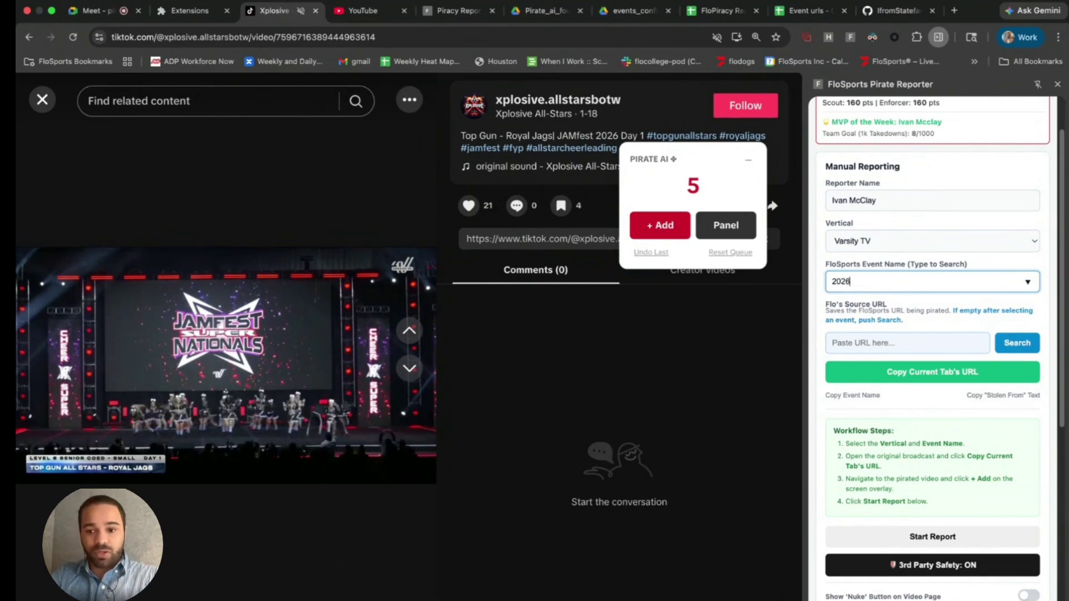
{"action": "type", "text": " Jam"}
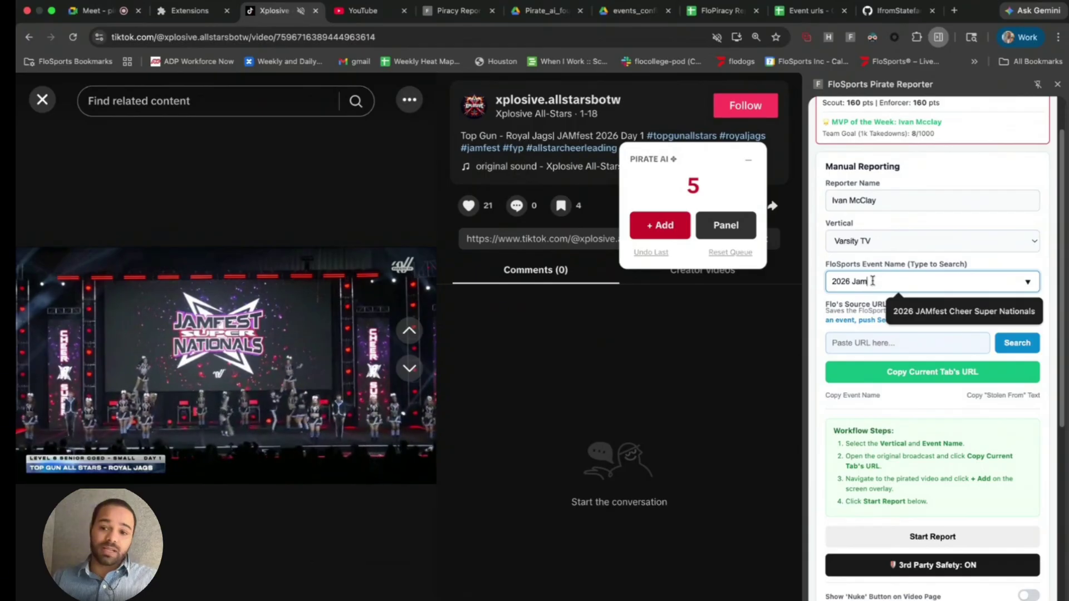
{"action": "key", "text": "BackSpace"}
{"action": "key", "text": "BackSpace"}
{"action": "key", "text": "BackSpace"}
{"action": "key", "text": "BackSpace"}
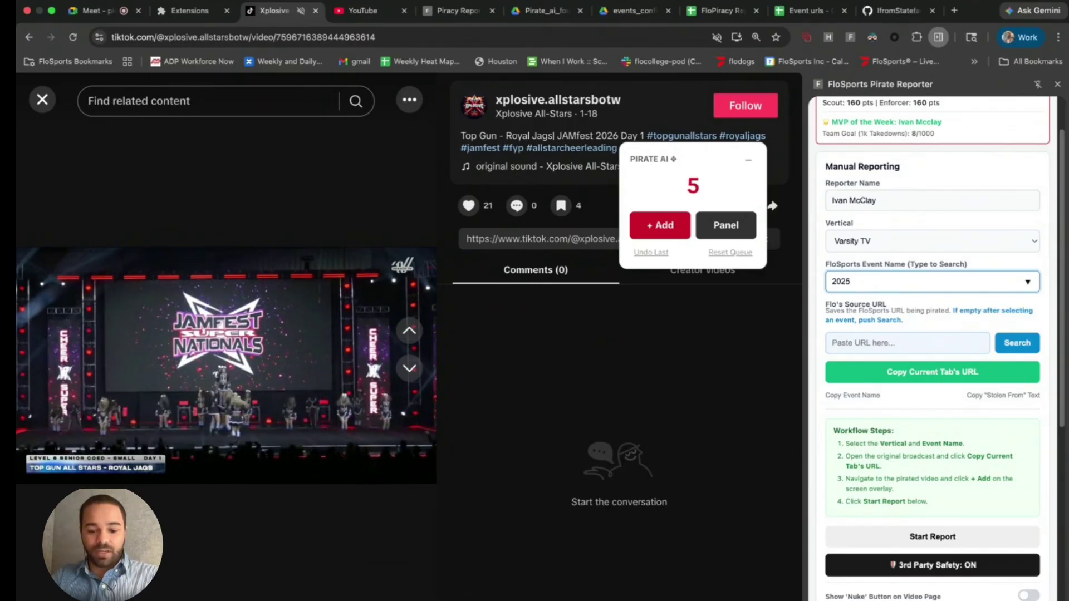
{"action": "type", "text": "Jam"}
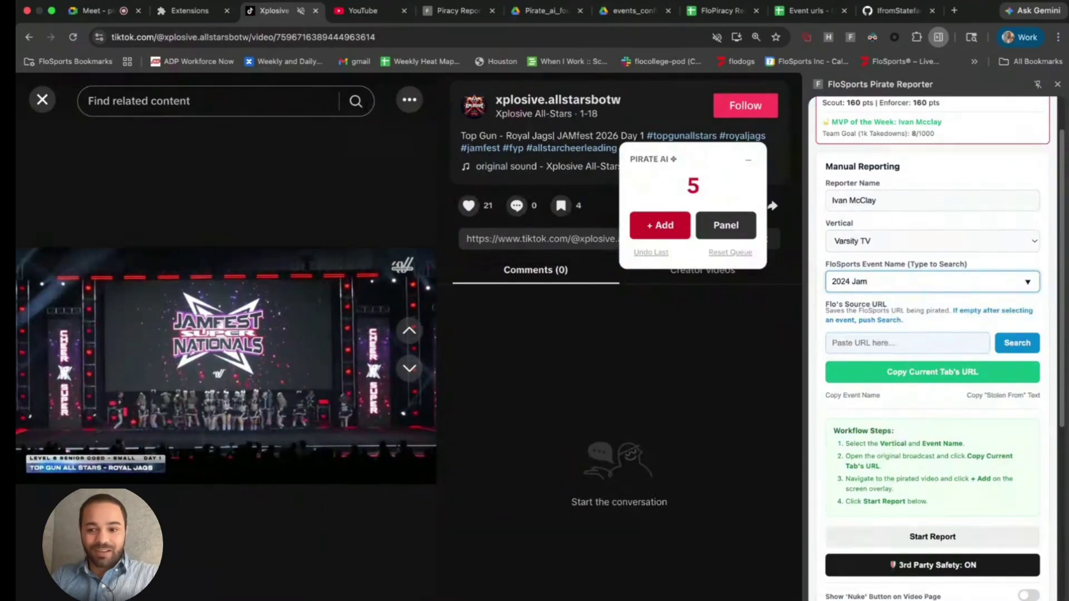
{"action": "key", "text": "BackSpace"}
{"action": "type", "text": "f"}
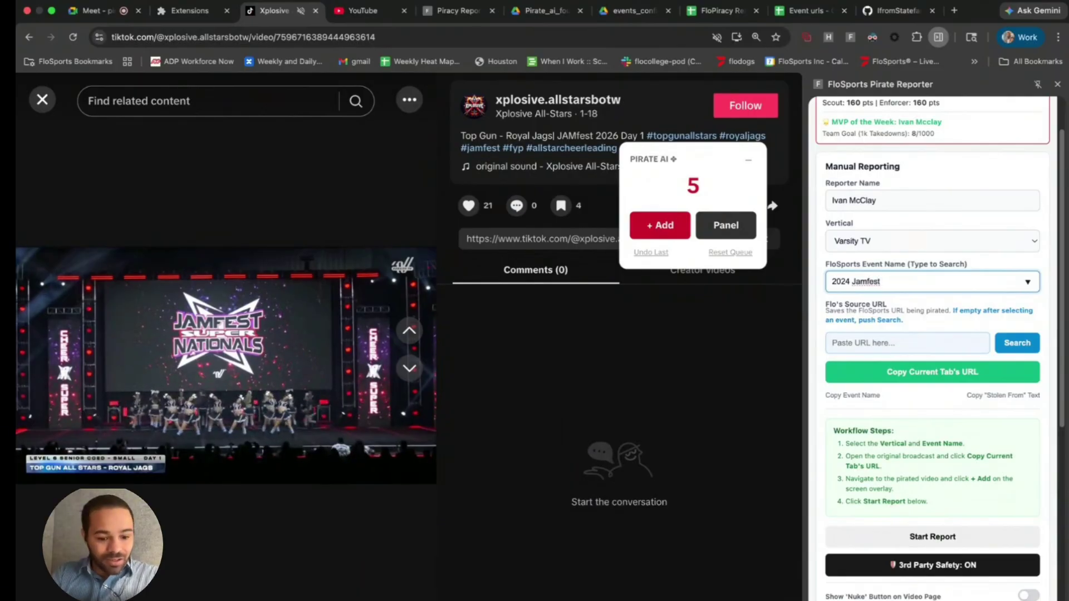
{"action": "type", "text": "est Super Nationals"}
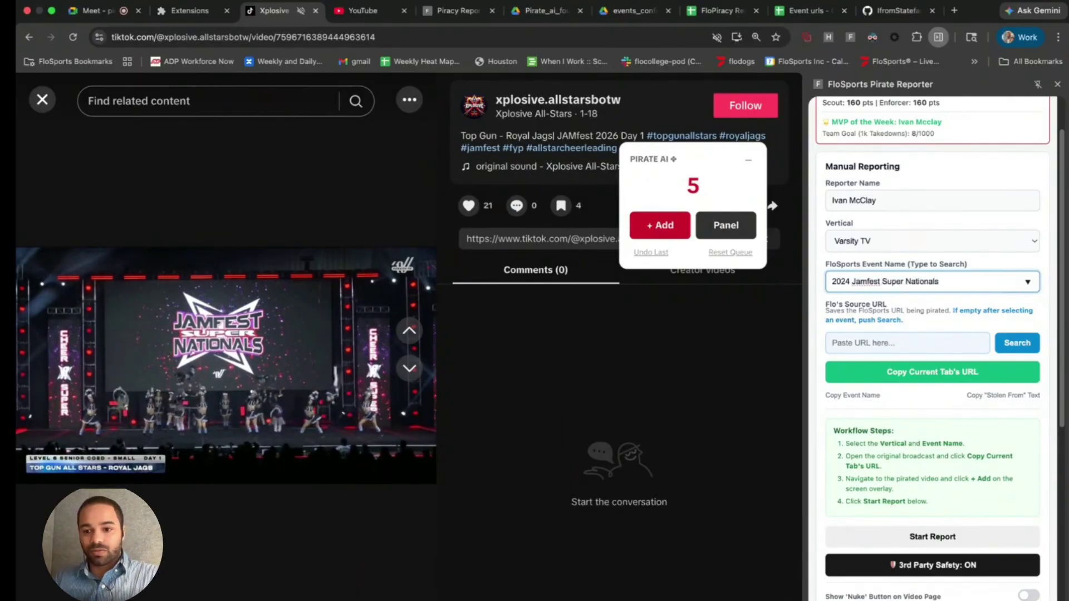
{"action": "left_click", "coordinate": [929, 311]}
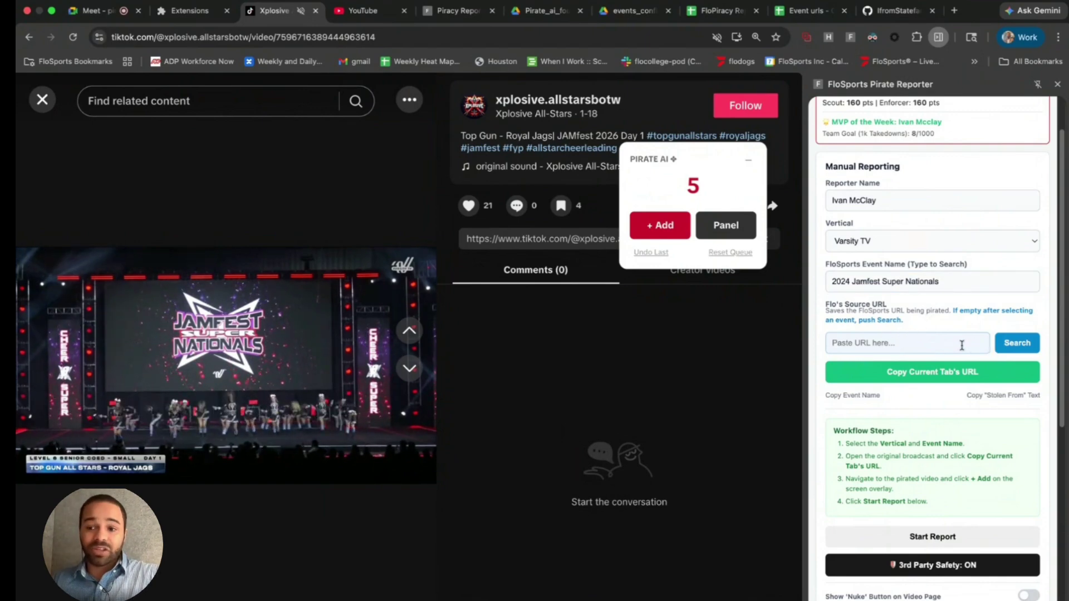
{"action": "left_click", "coordinate": [956, 282]}
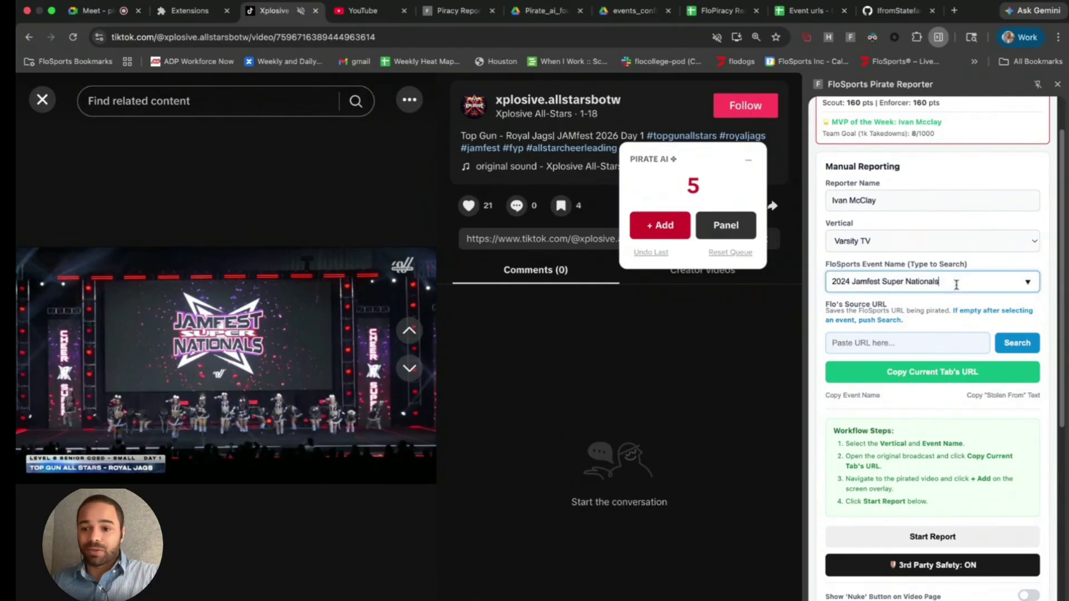
{"action": "left_click", "coordinate": [849, 281]}
{"action": "key", "text": "BackSpace"}
{"action": "type", "text": "5"}
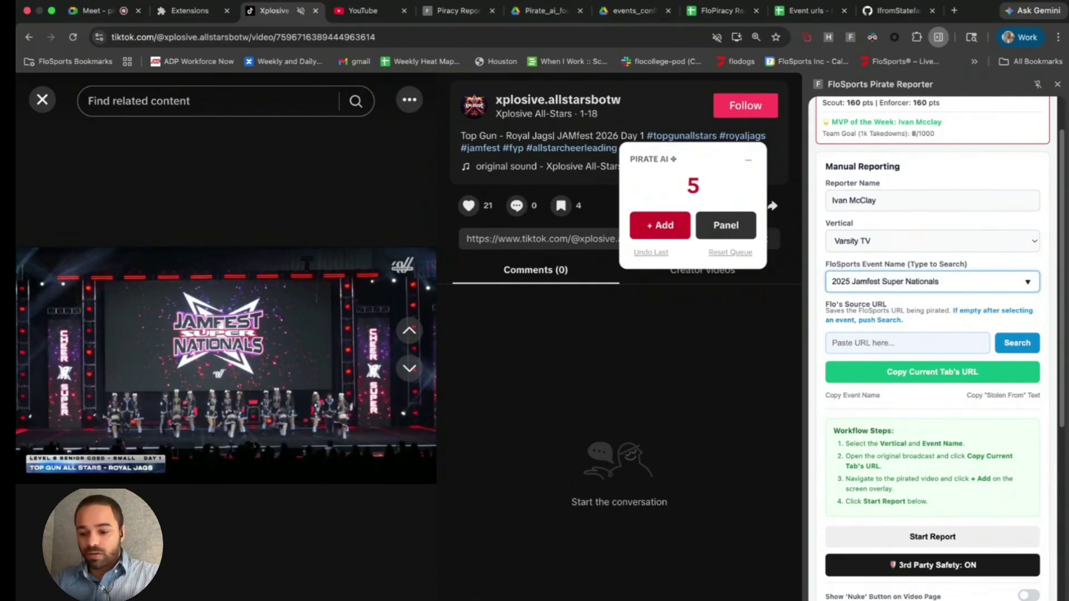
{"action": "left_click", "coordinate": [958, 283]}
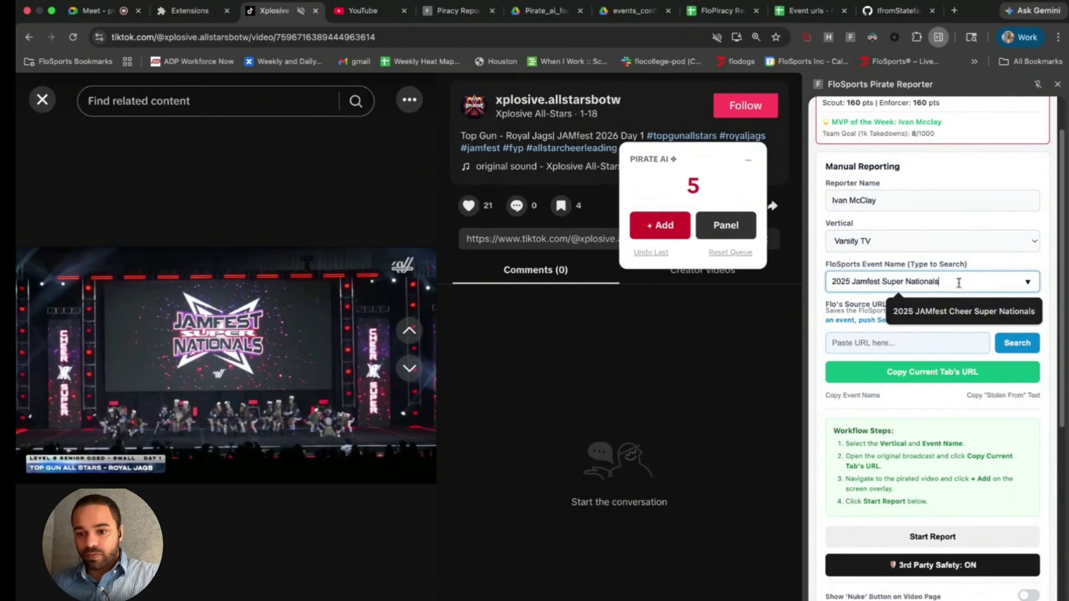
{"action": "left_click", "coordinate": [953, 311]}
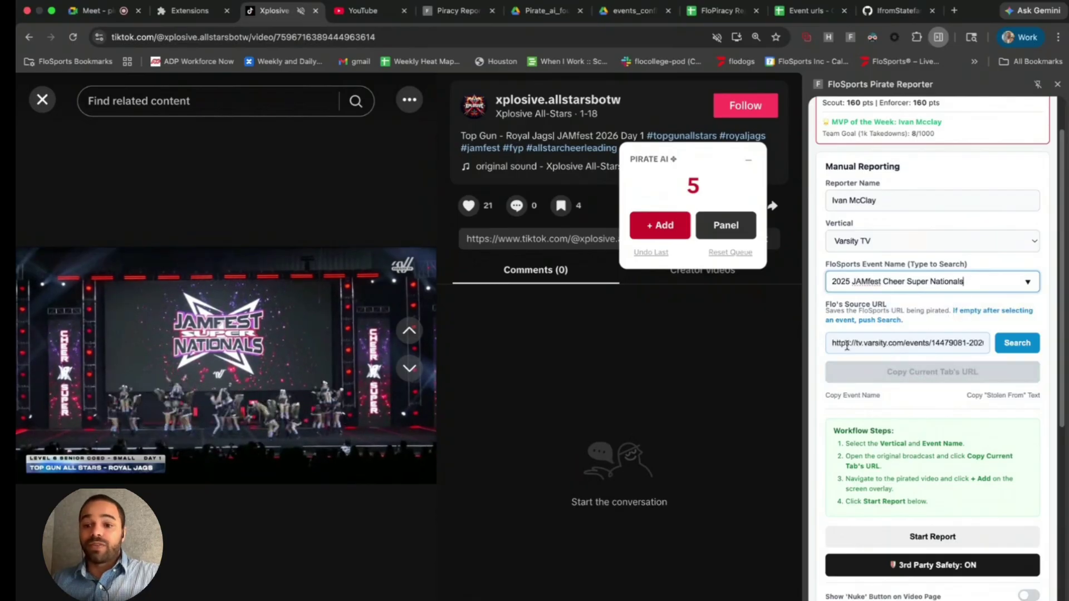
- Clear the auto-filled Source URL and start the report
{"action": "left_click_drag", "start_coordinate": [831, 346], "coordinate": [1030, 344]}
{"action": "key", "text": "BackSpace"}
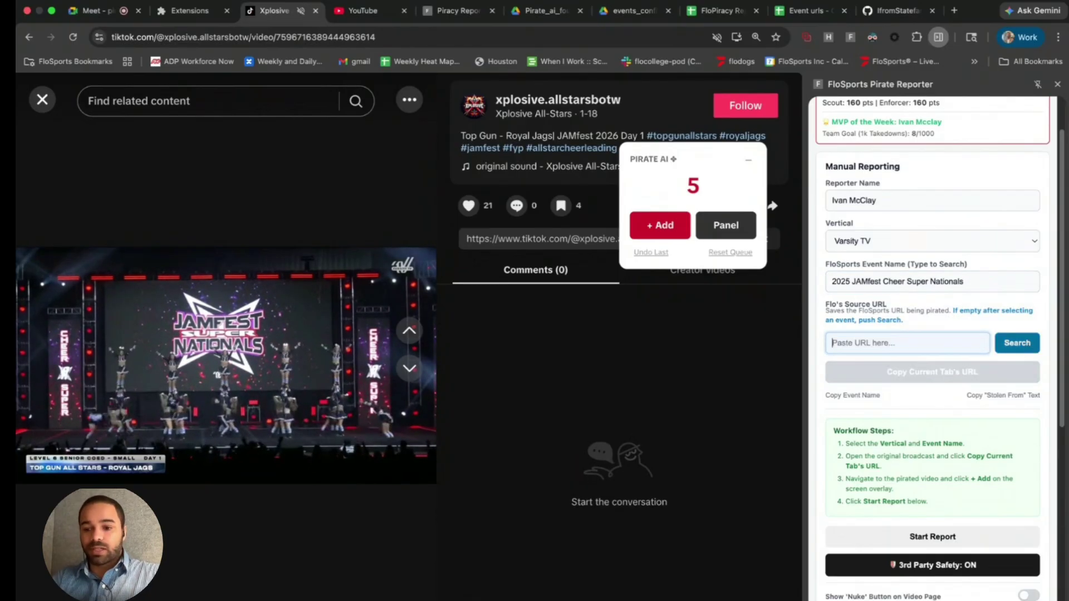
{"action": "left_click", "coordinate": [1016, 343]}
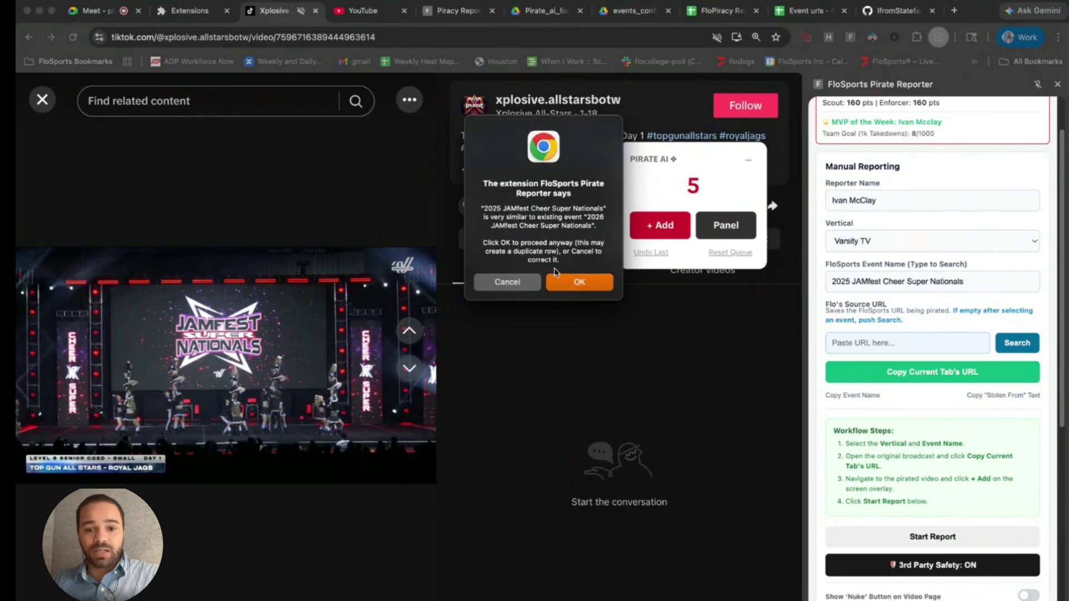
- Accept the duplicate-event warning so the Varsity TV event search opens in a new tab
{"action": "left_click", "coordinate": [559, 282]}
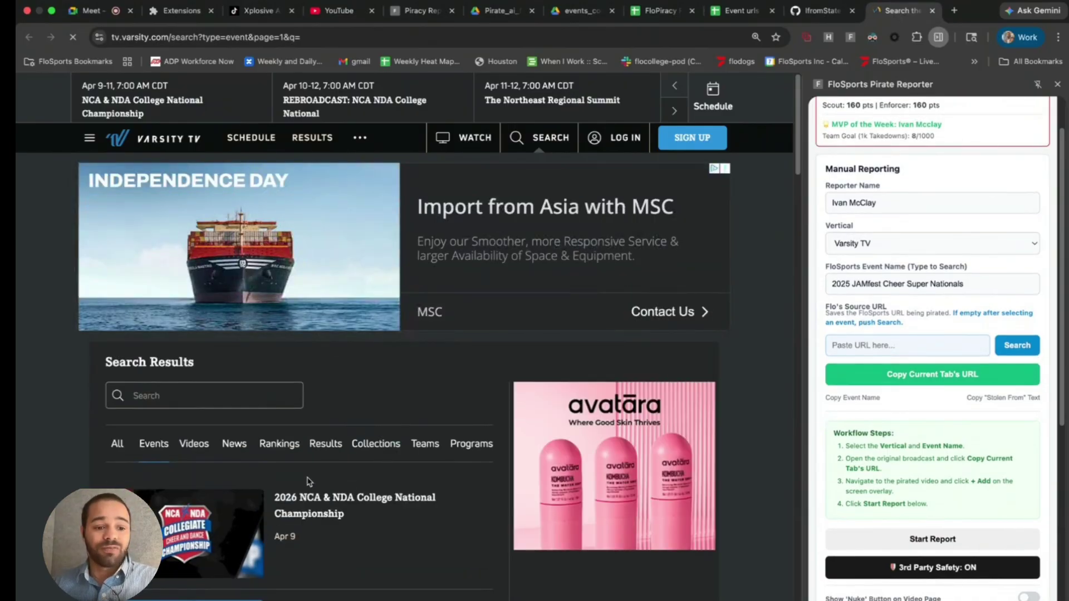
- Search Varsity TV for the copied event name and open the 2025 JAMfest Cheer Super Nationals videos page
{"action": "left_click", "coordinate": [870, 399]}
{"action": "left_click", "coordinate": [247, 387]}
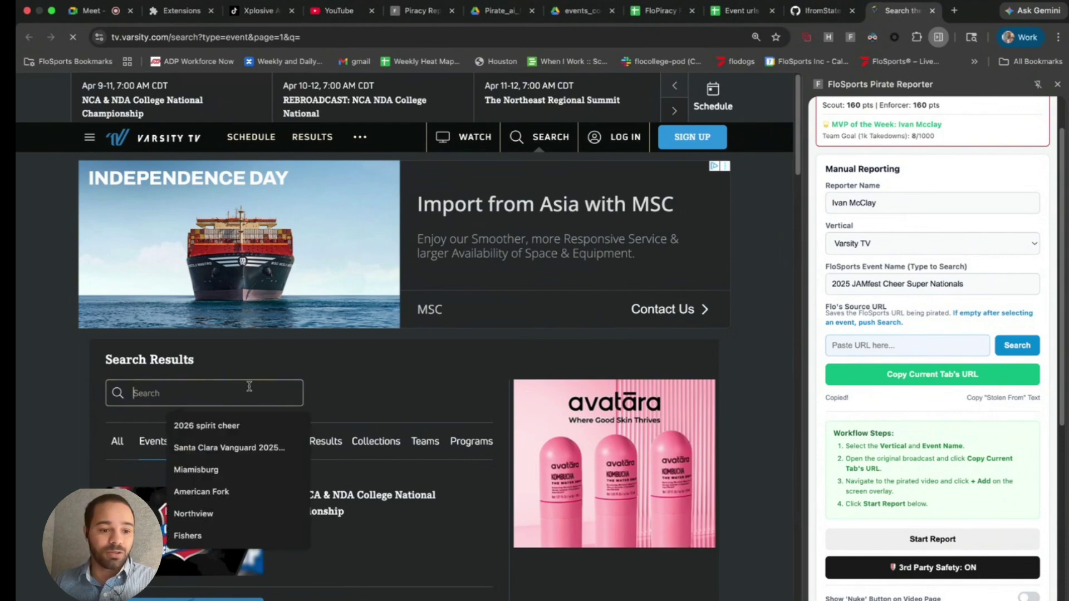
{"action": "key", "text": "super+v"}
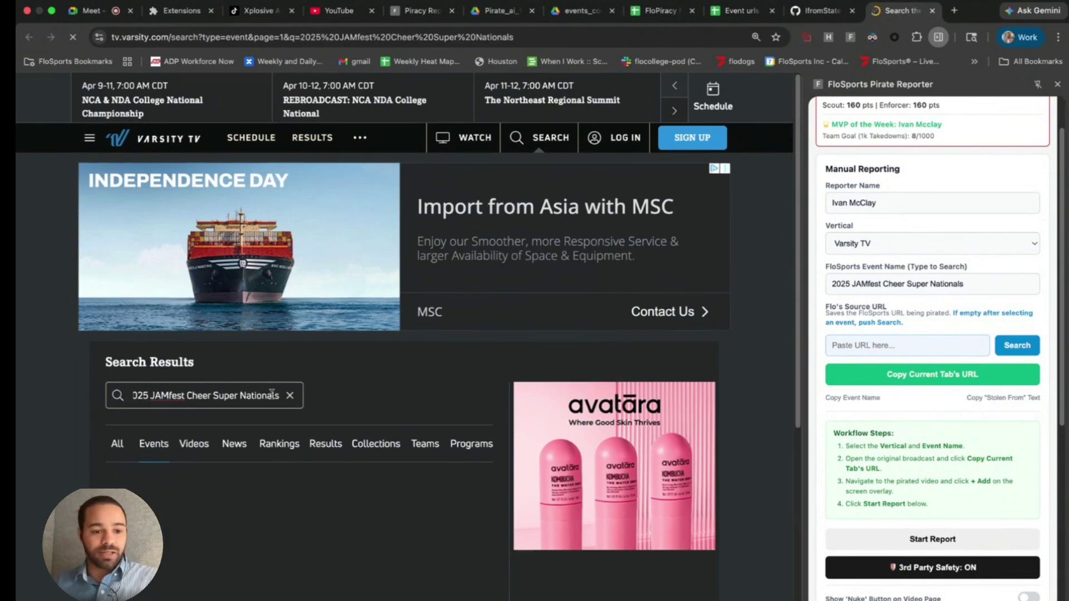
{"action": "scroll", "coordinate": [291, 389], "scroll_direction": "down", "scroll_amount": 4}
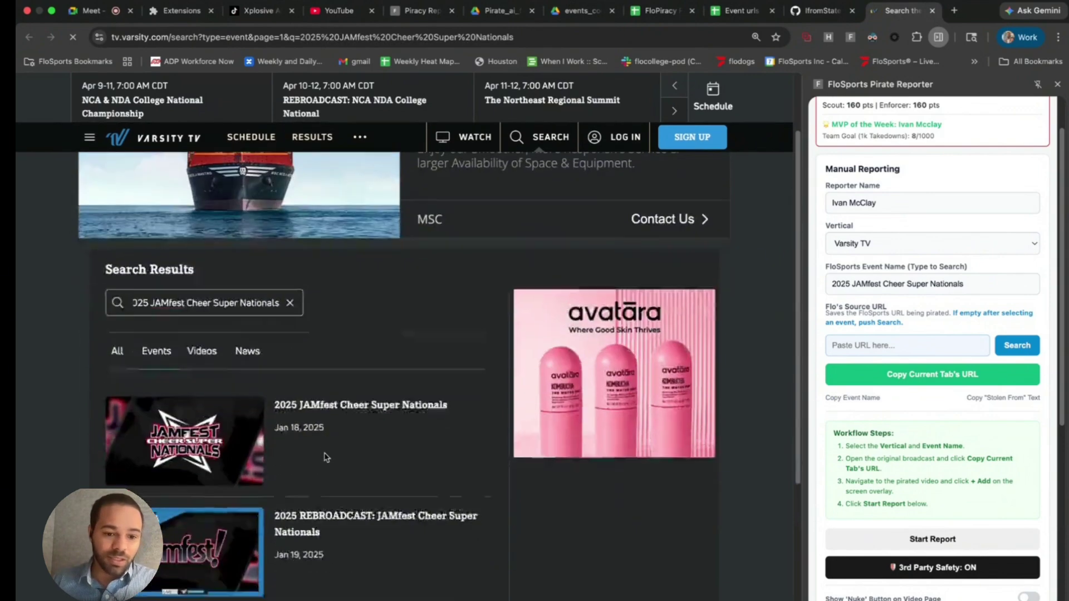
{"action": "left_click", "coordinate": [337, 324]}
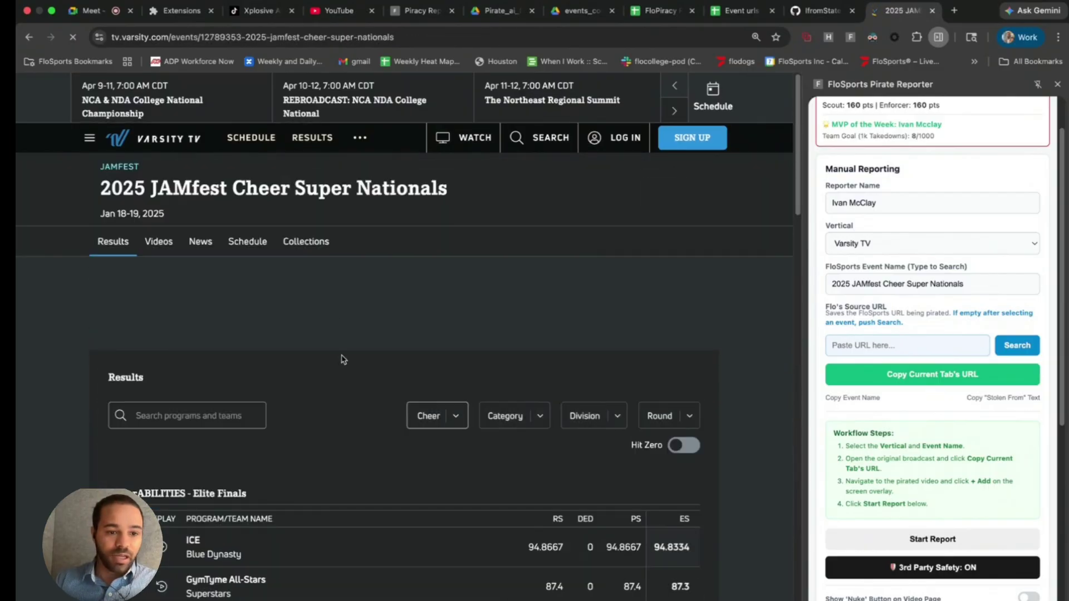
{"action": "scroll", "coordinate": [172, 234], "scroll_direction": "down", "scroll_amount": 1}
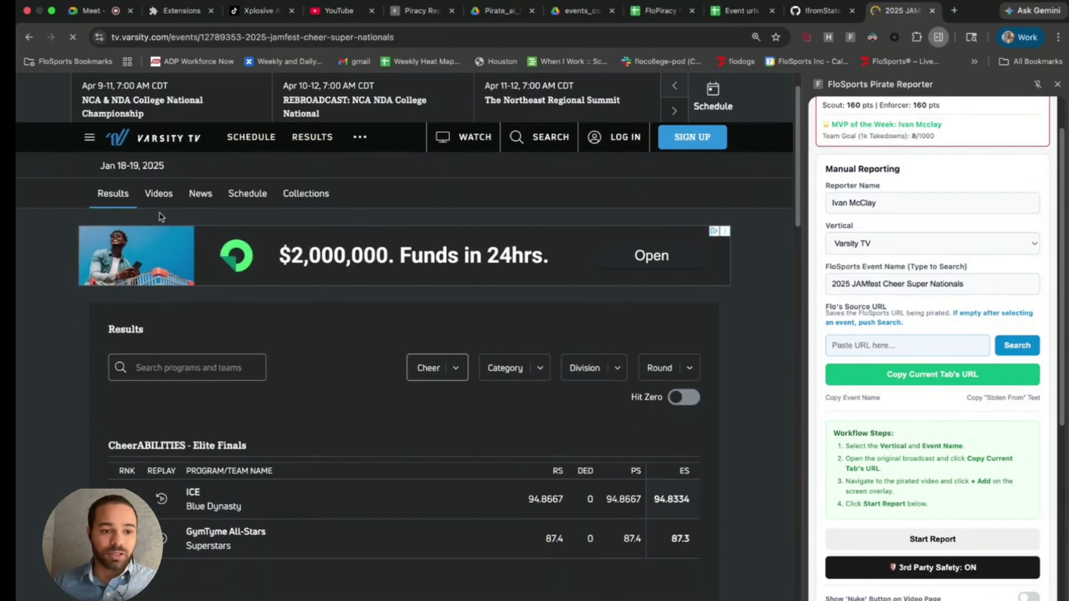
{"action": "left_click", "coordinate": [160, 195]}
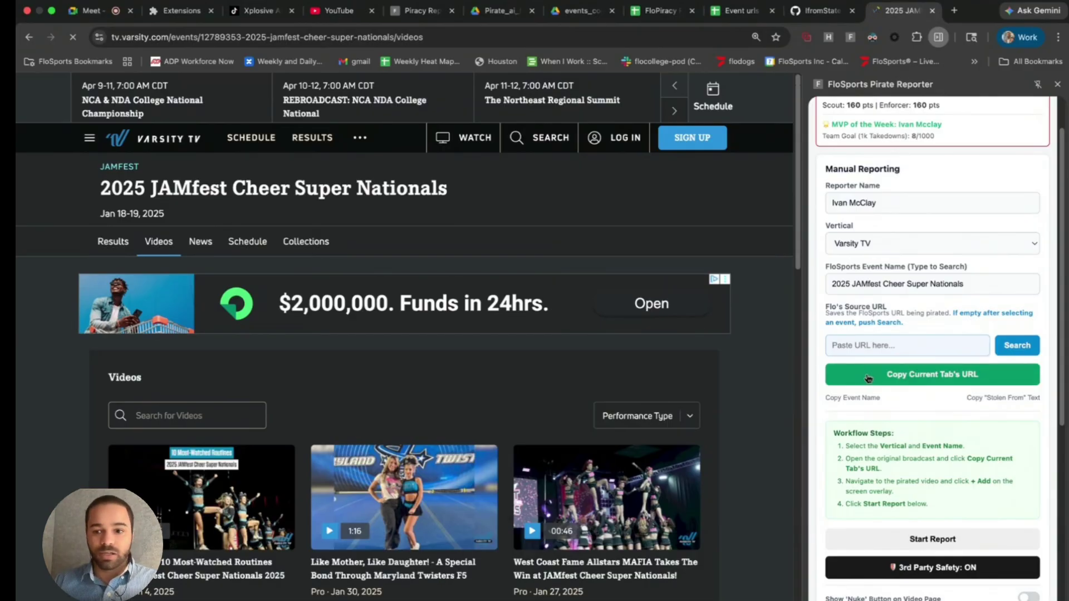
- Use this Varsity TV page's address as the source URL and start the TikTok copyright report
{"action": "left_click", "coordinate": [866, 378]}
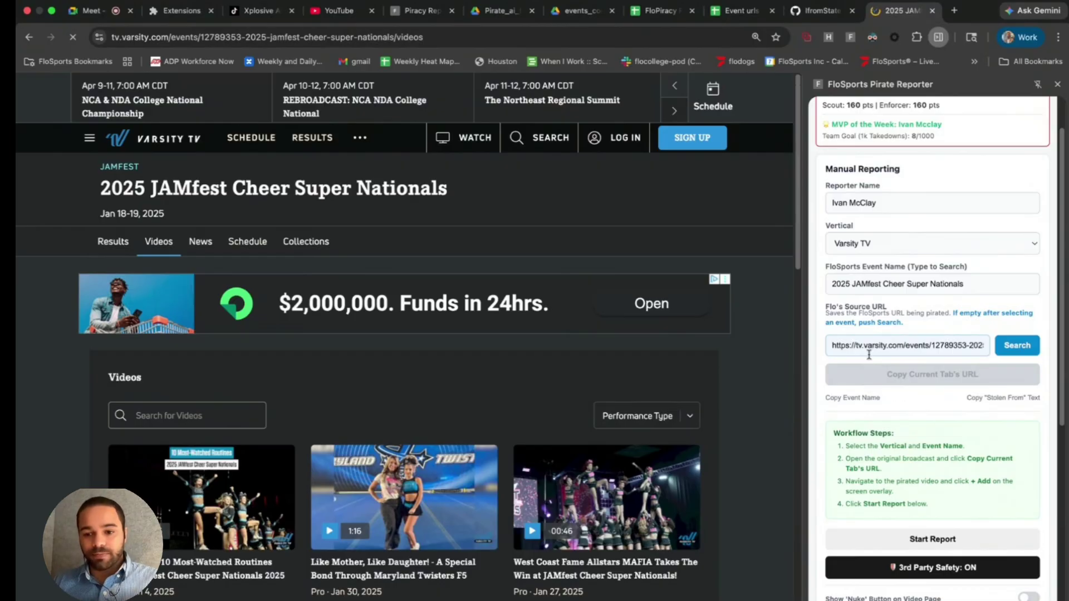
{"action": "scroll", "coordinate": [930, 404], "scroll_direction": "down", "scroll_amount": 3}
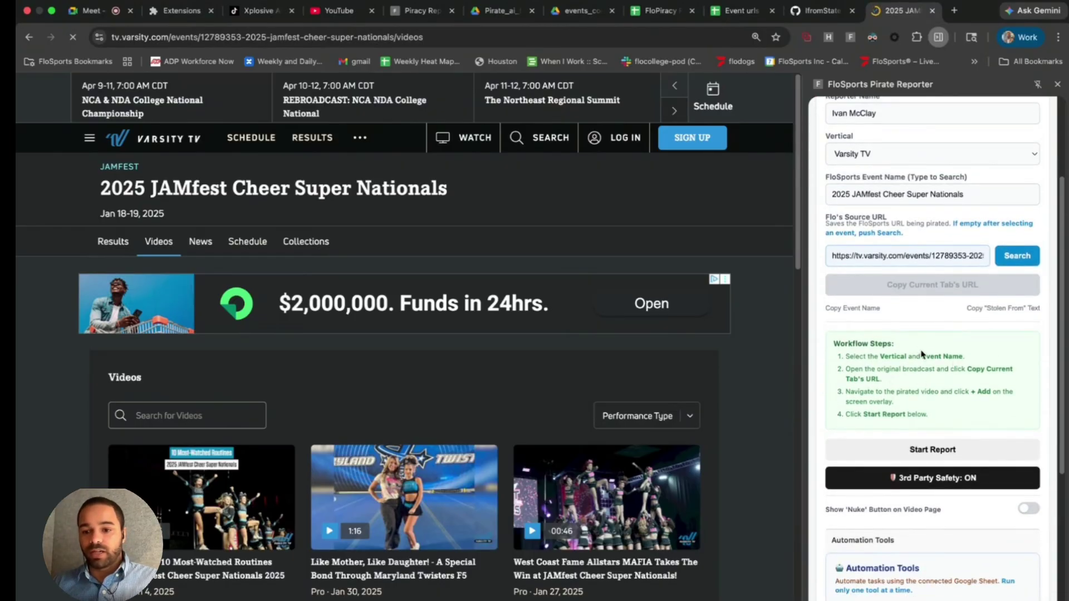
{"action": "scroll", "coordinate": [894, 222], "scroll_direction": "up", "scroll_amount": 2}
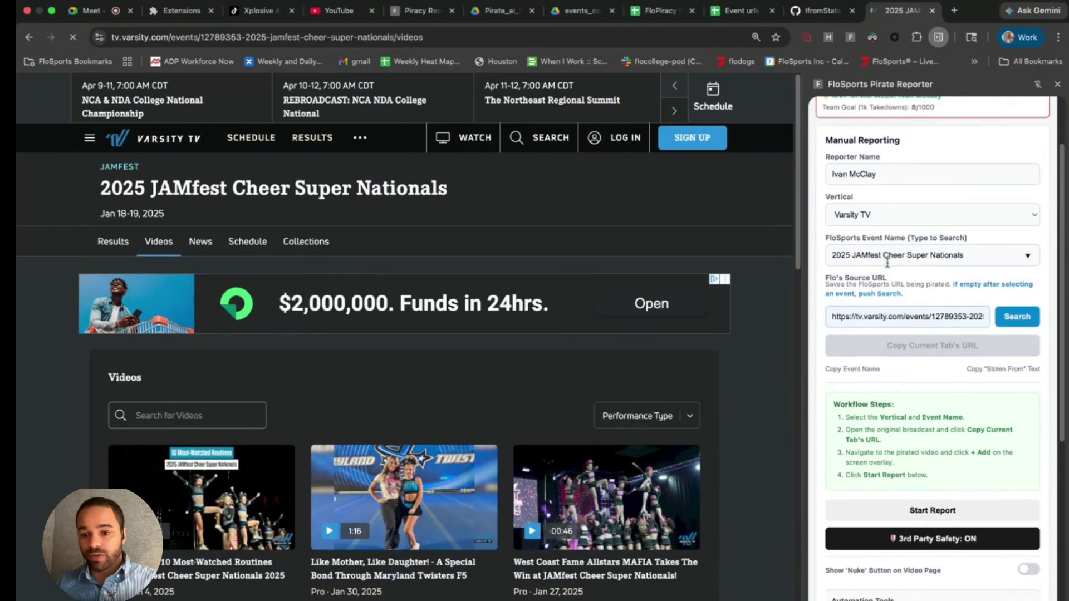
{"action": "scroll", "coordinate": [887, 263], "scroll_direction": "down", "scroll_amount": 1}
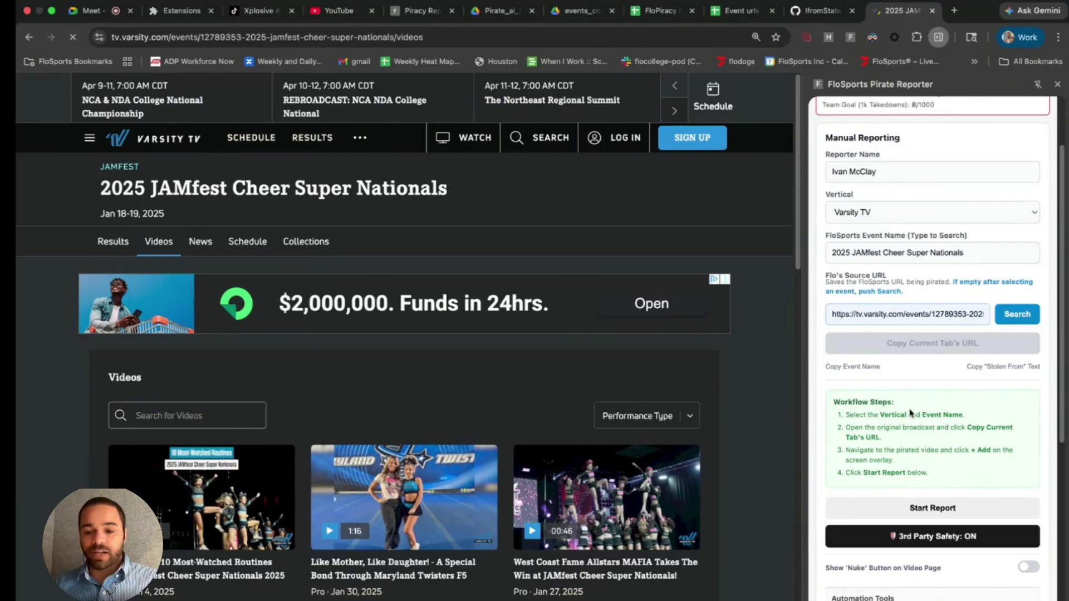
{"action": "left_click", "coordinate": [912, 510]}
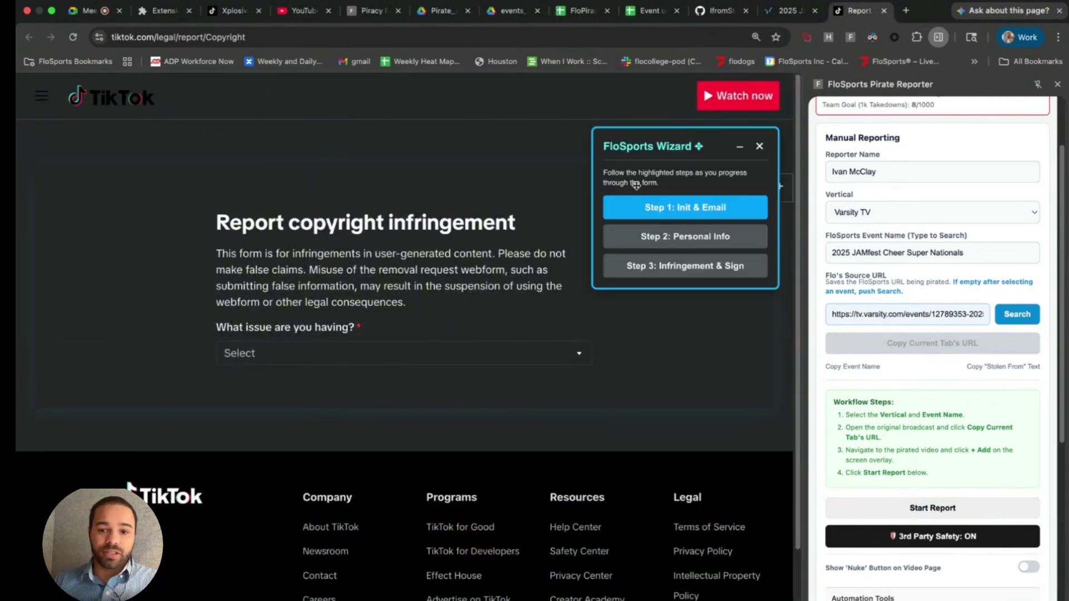
- Auto-fill the form's issue, email, personal info, infringement details and signature with Wizard Steps 1–3
{"action": "left_click", "coordinate": [717, 216]}
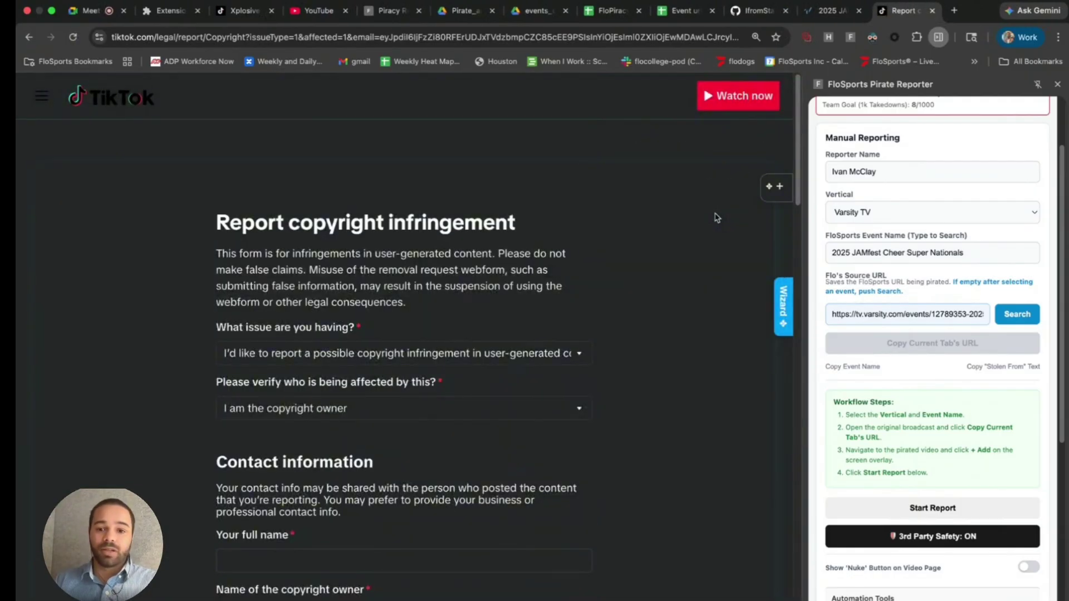
{"action": "left_click", "coordinate": [706, 237]}
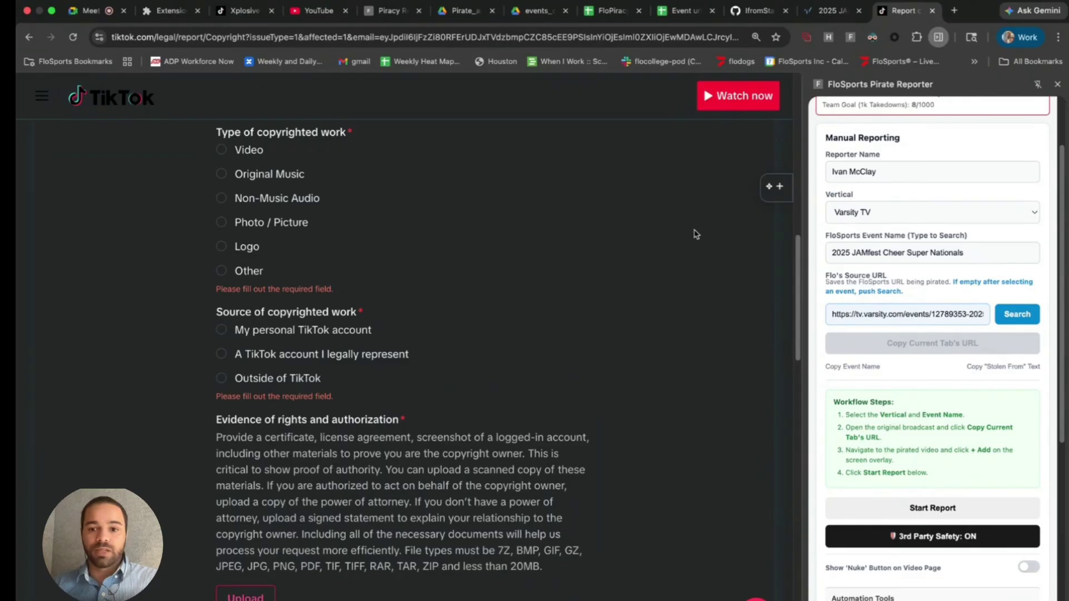
{"action": "left_click", "coordinate": [683, 267]}
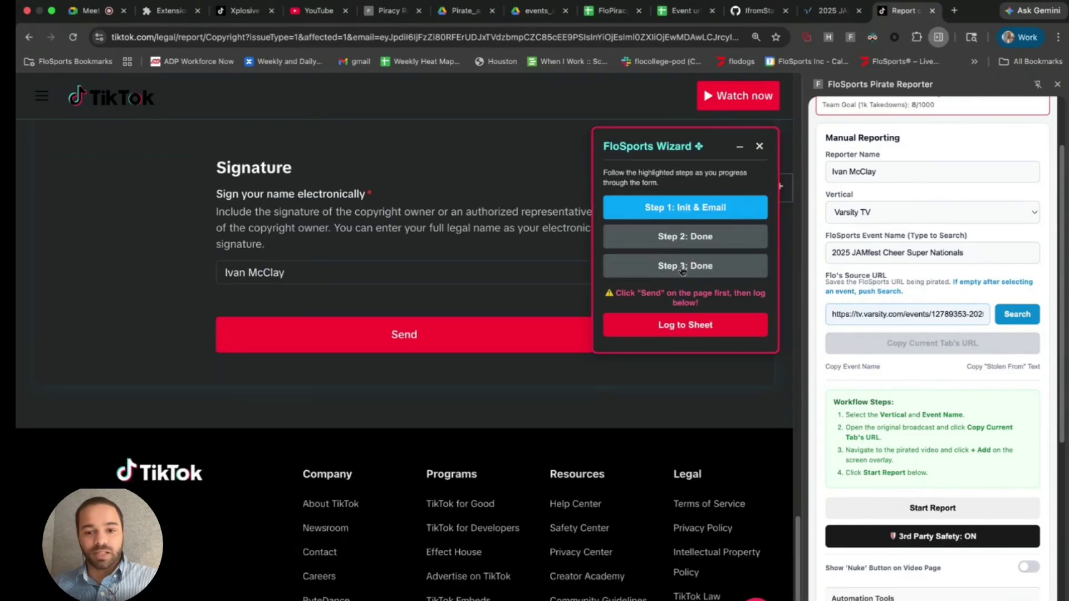
{"action": "mouse_move", "coordinate": [670, 155]}
{"action": "left_mouse_down"}
{"action": "mouse_move", "coordinate": [711, 176]}
{"action": "mouse_move", "coordinate": [702, 173]}
{"action": "left_mouse_up"}
{"action": "scroll", "coordinate": [540, 205], "scroll_direction": "up", "scroll_amount": 3}
{"action": "scroll", "coordinate": [540, 205], "scroll_direction": "up", "scroll_amount": 10}
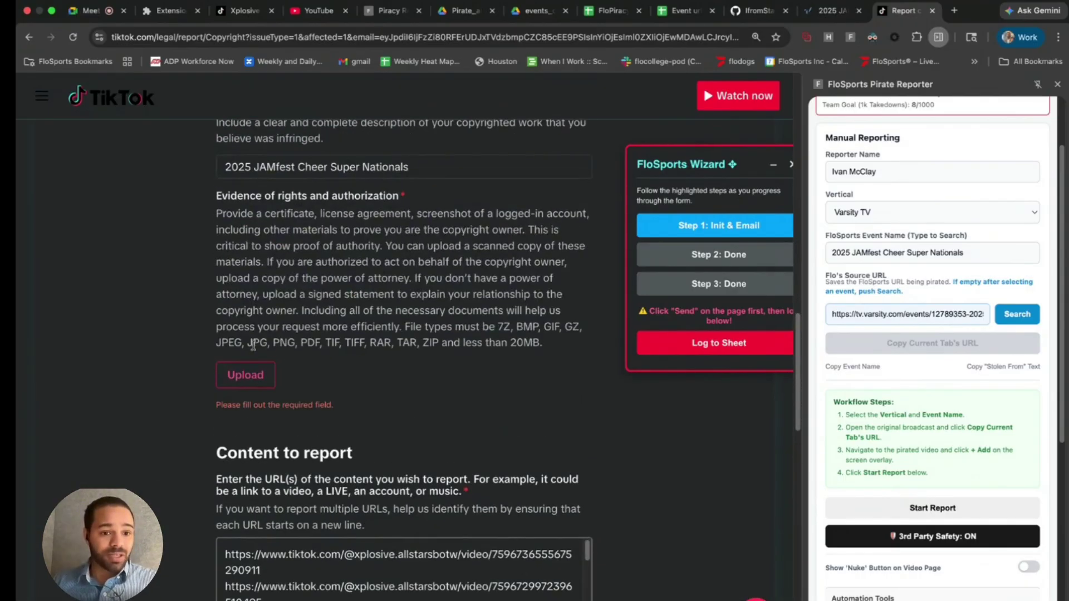
- Cancel the evidence upload without attaching a file and copy the Stolen From text
{"action": "left_click", "coordinate": [252, 377]}
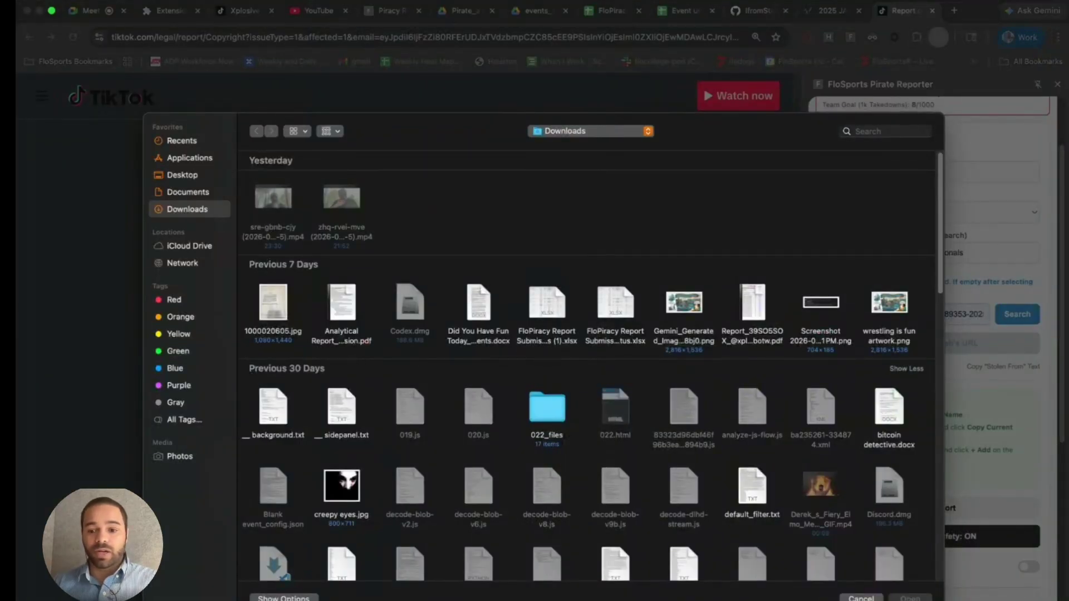
{"action": "left_click", "coordinate": [860, 598]}
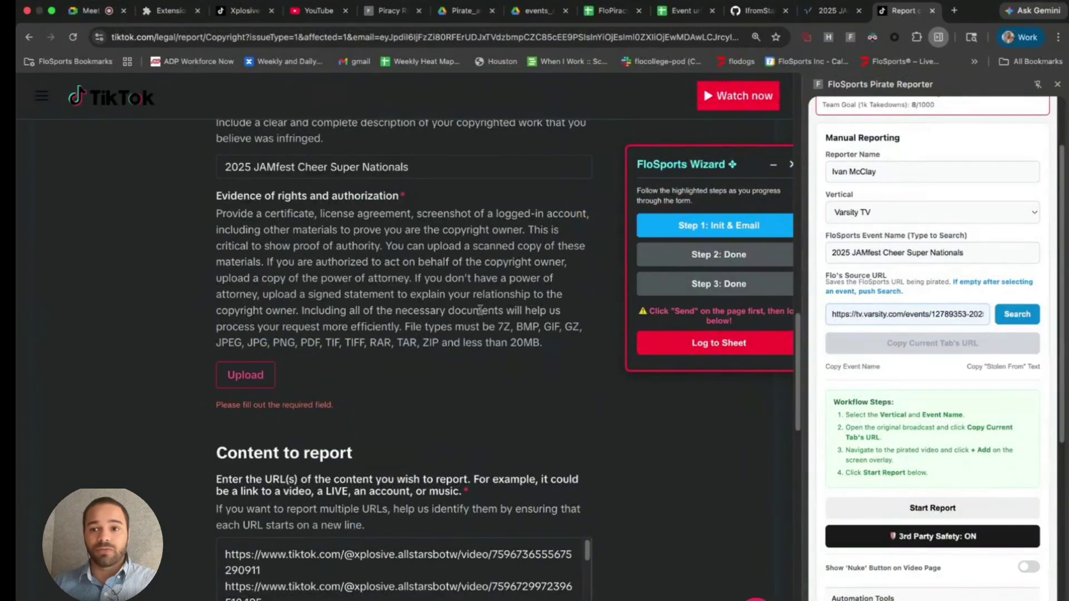
{"action": "left_click", "coordinate": [986, 368]}
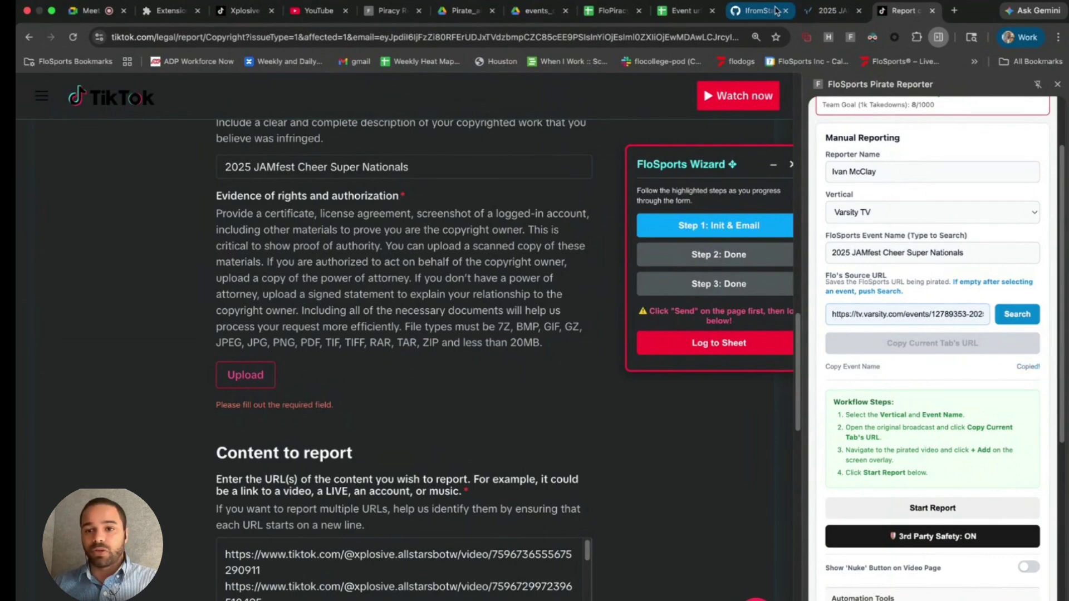
- Reload the Varsity TV JAMfest event videos page and open the ICE Blue Dynasty replay from the results
{"action": "left_click", "coordinate": [826, 11]}
{"action": "left_click", "coordinate": [622, 39]}
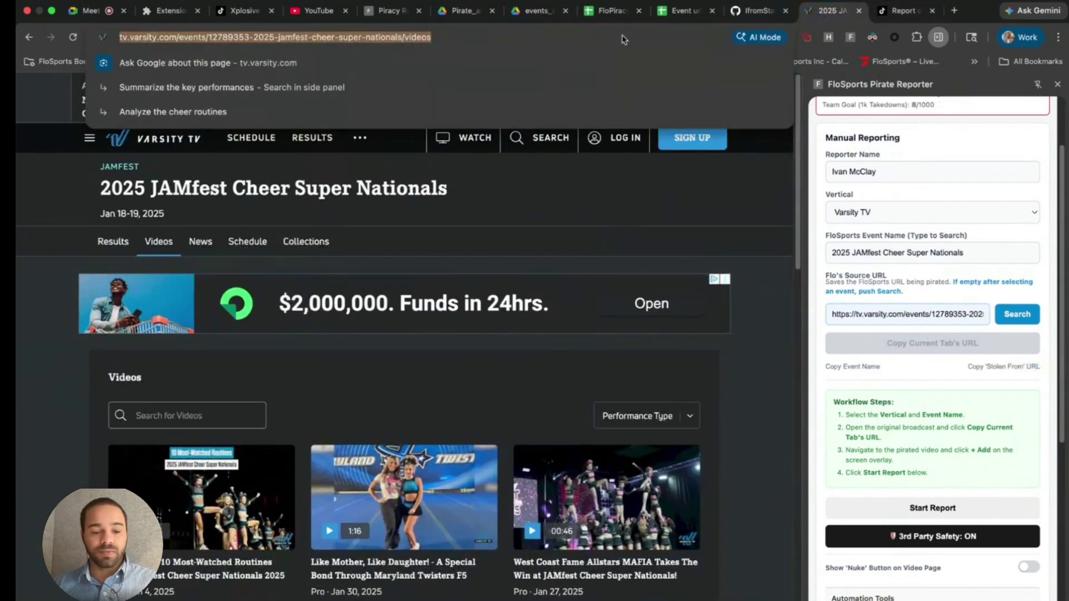
{"action": "key", "text": "ctrl+v"}
{"action": "key", "text": "Return"}
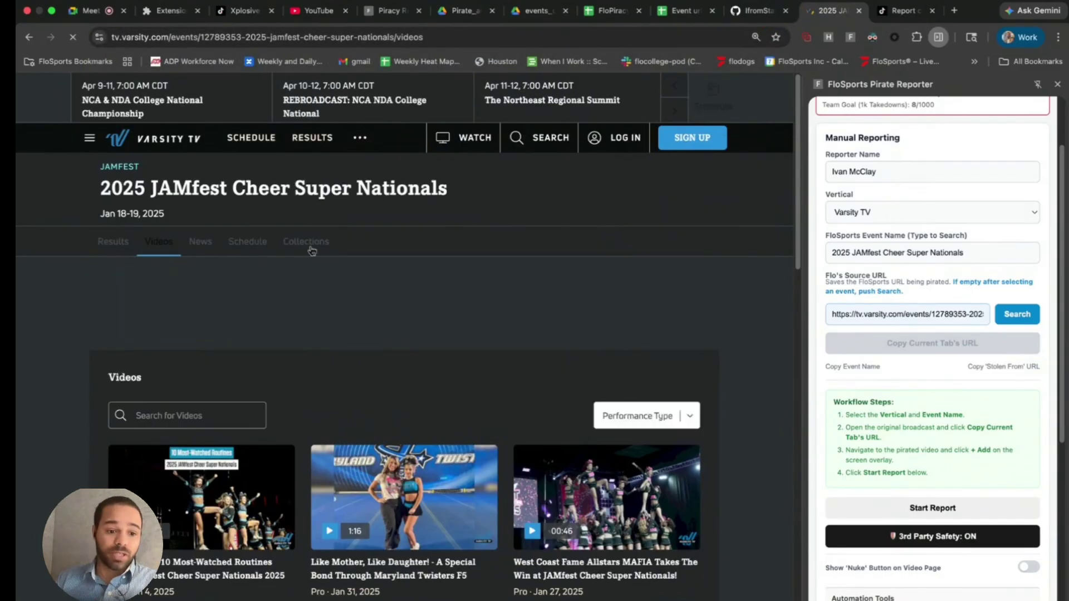
{"action": "scroll", "coordinate": [256, 439], "scroll_direction": "down", "scroll_amount": 3}
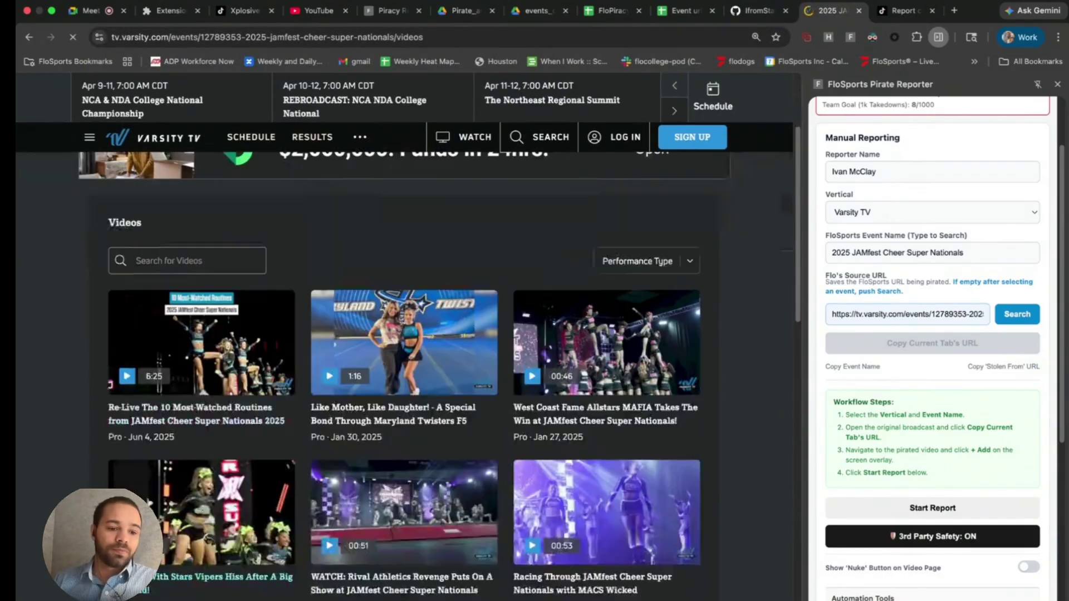
{"action": "left_click", "coordinate": [121, 243]}
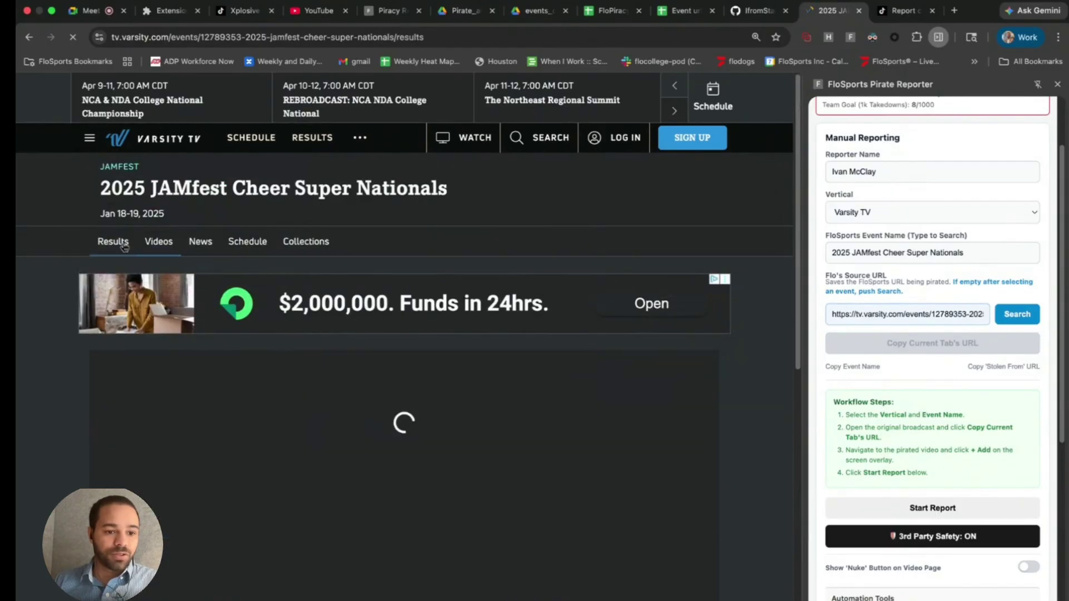
{"action": "scroll", "coordinate": [173, 503], "scroll_direction": "down", "scroll_amount": 1}
{"action": "left_click", "coordinate": [173, 502]}
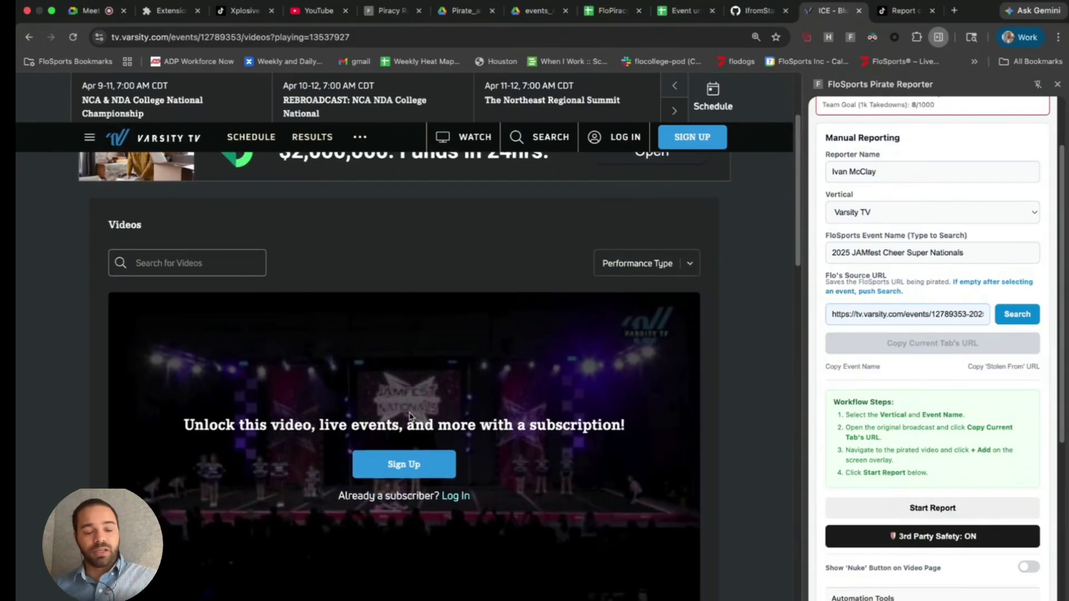
- Take a region screenshot of the locked ICE Blue Dynasty video page
{"action": "scroll", "coordinate": [410, 412], "scroll_direction": "down", "scroll_amount": 1}
{"action": "scroll", "coordinate": [408, 411], "scroll_direction": "down", "scroll_amount": 1}
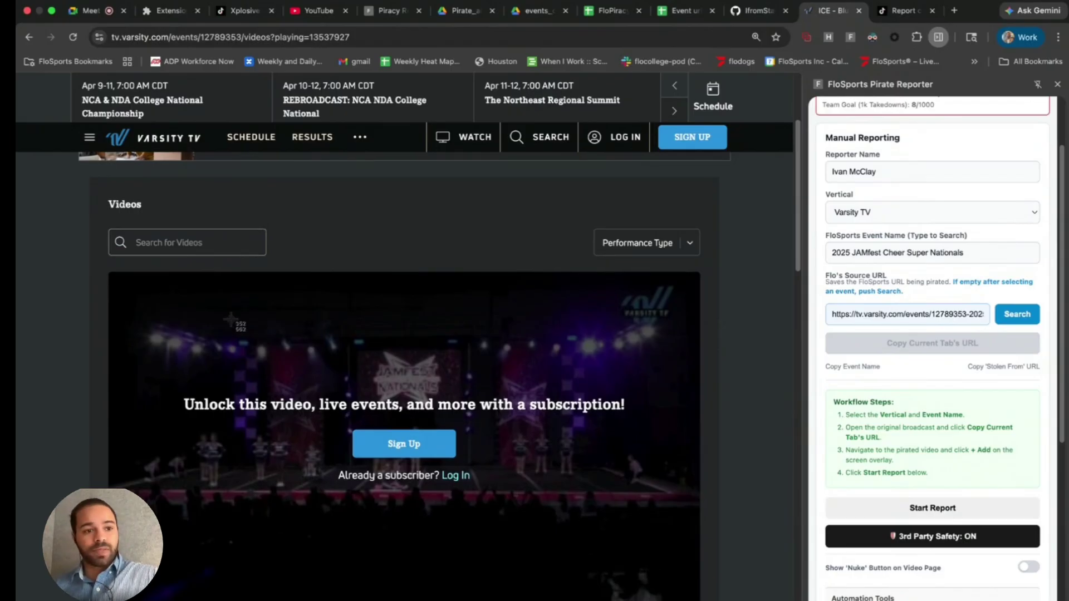
{"action": "key", "text": "super+shift+4"}
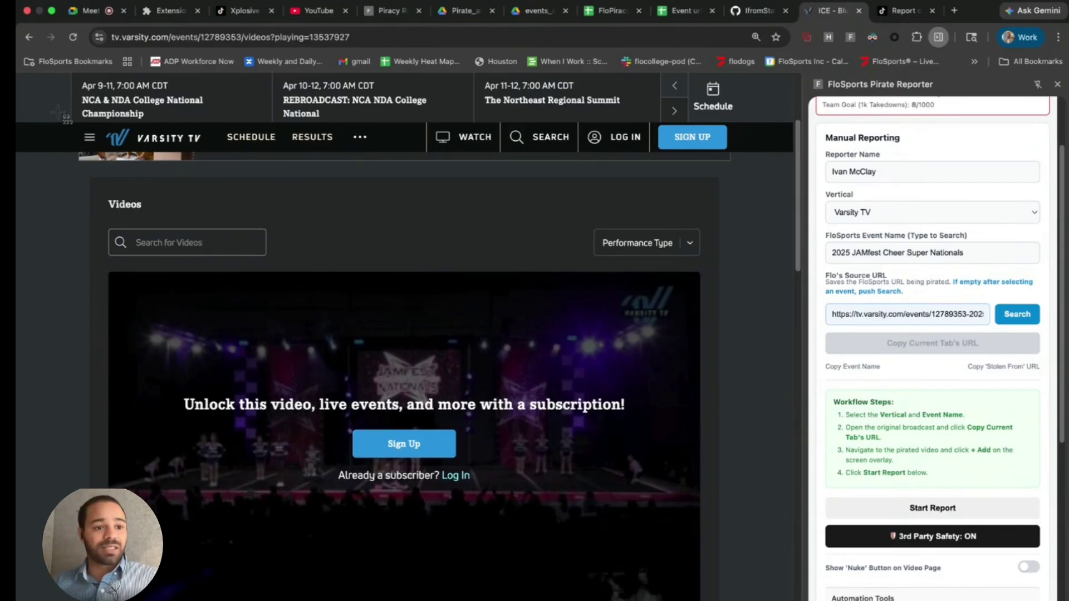
{"action": "left_click_drag", "start_coordinate": [70, 120], "coordinate": [731, 600]}
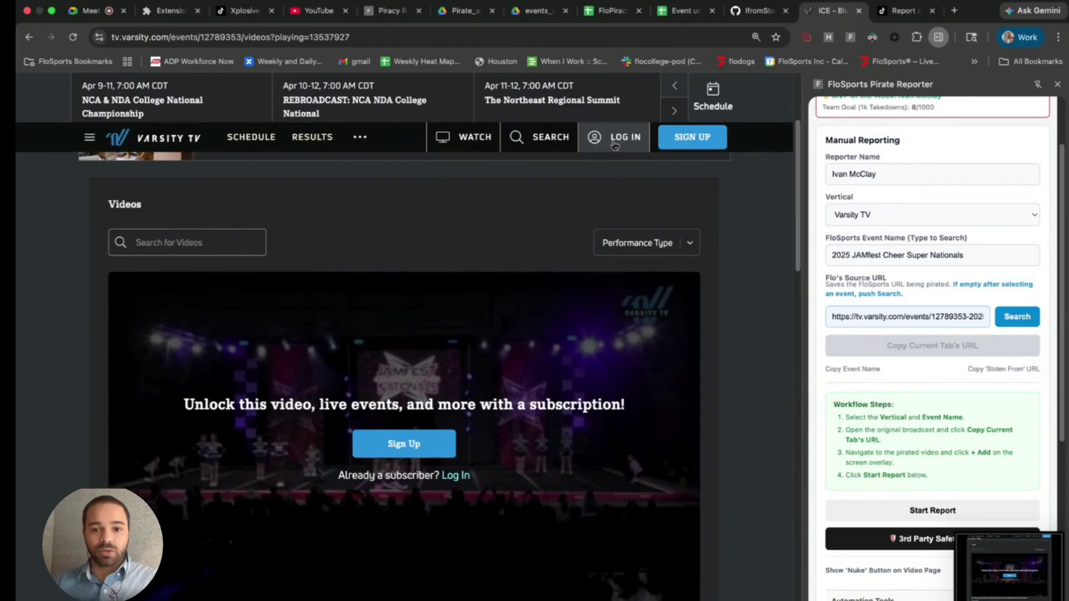
- Log in to Varsity TV and play the ICE Blue Dynasty replay from the 2025 JAMfest Cheer Super Nationals results
{"action": "left_click", "coordinate": [615, 144]}
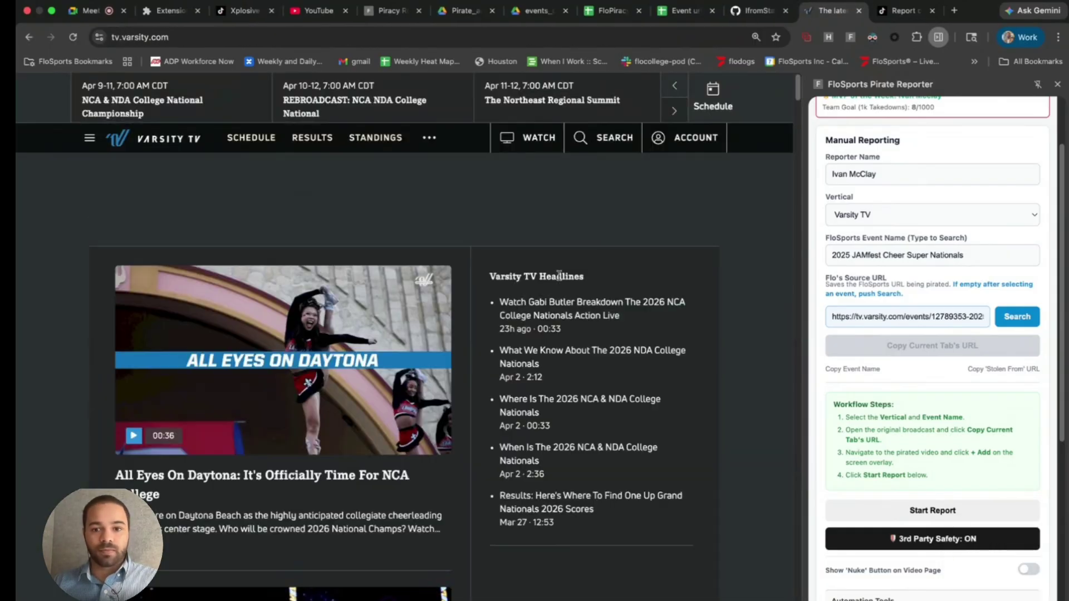
{"action": "key", "text": "super+l"}
{"action": "key", "text": "super+v"}
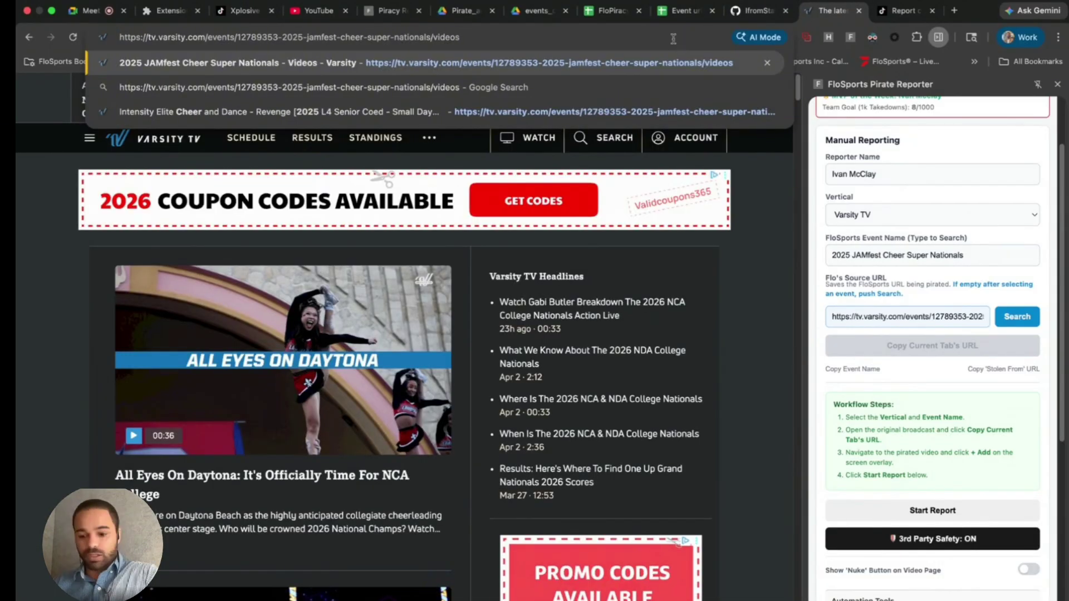
{"action": "key", "text": "Return"}
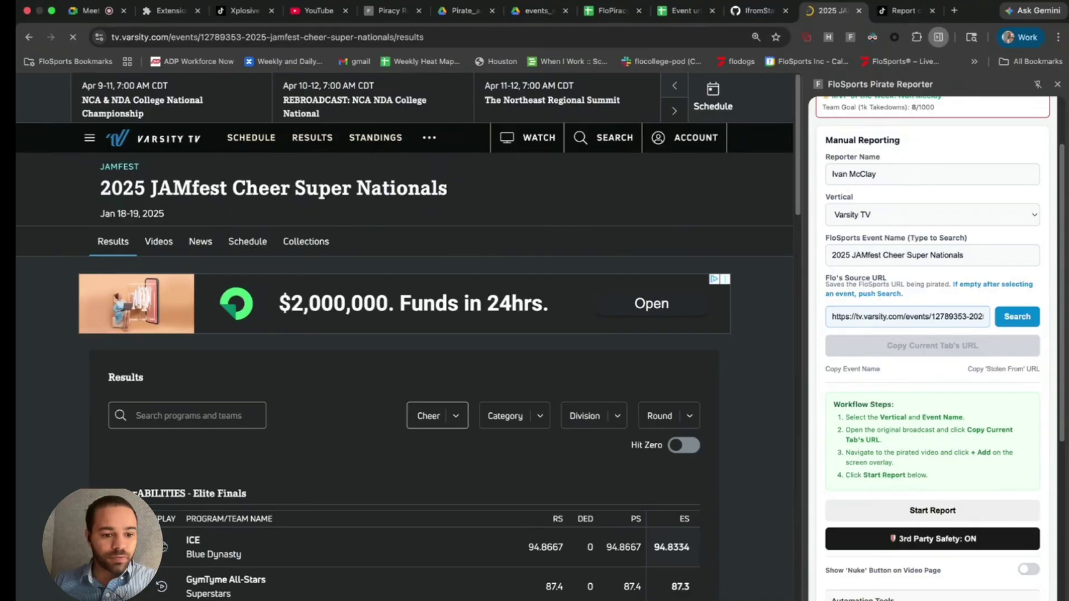
{"action": "left_click", "coordinate": [163, 546]}
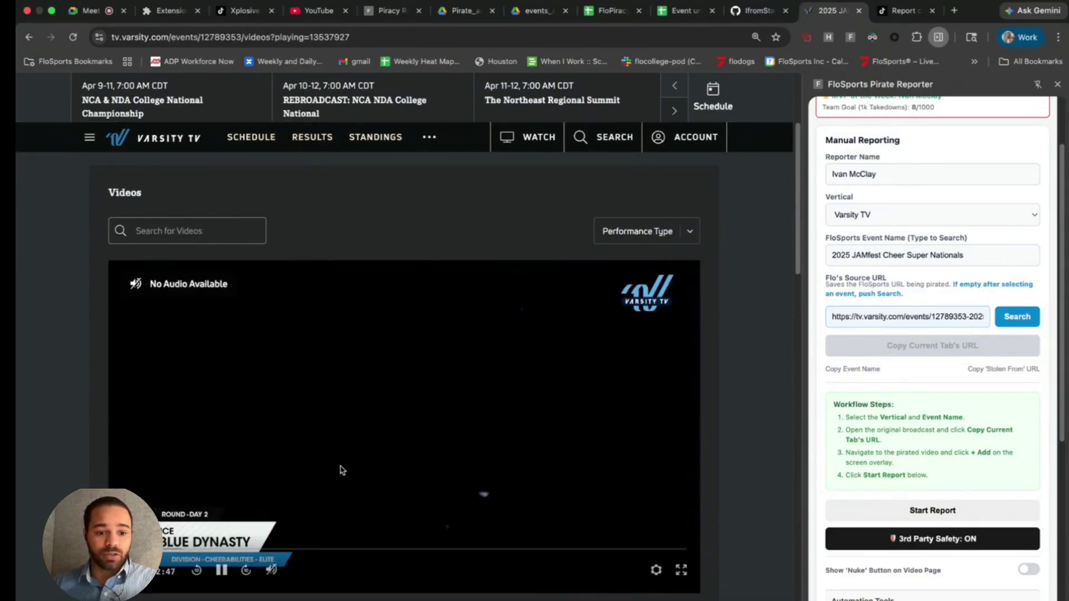
{"action": "left_click", "coordinate": [682, 140]}
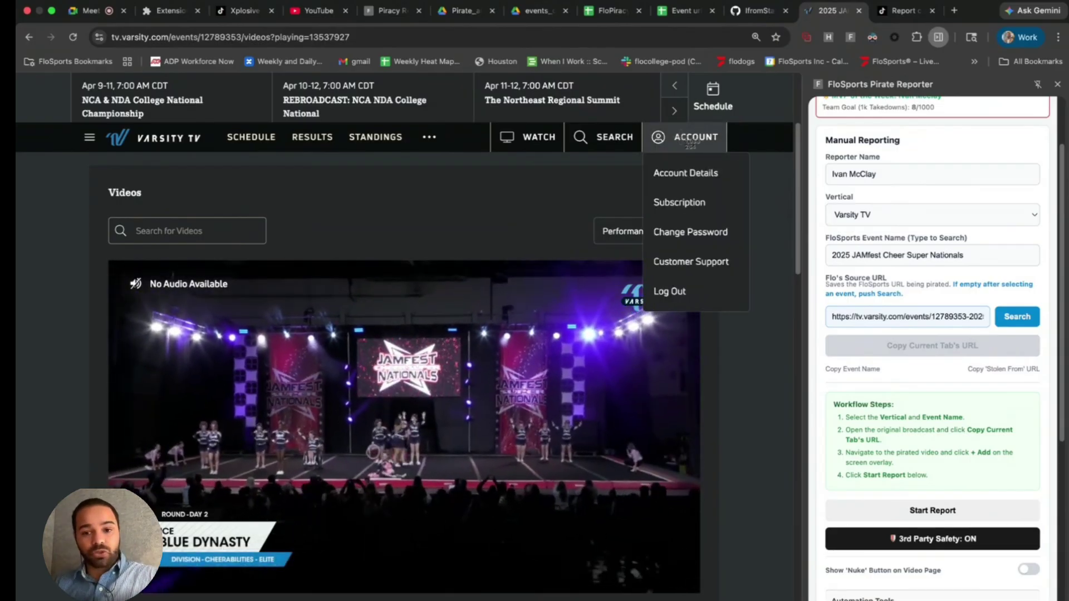
- Screenshot the playing replay, the Varsity TV logo and the team banner, then exit full screen
{"action": "key", "text": "super+shift+4"}
{"action": "left_click_drag", "start_coordinate": [77, 119], "coordinate": [763, 600]}
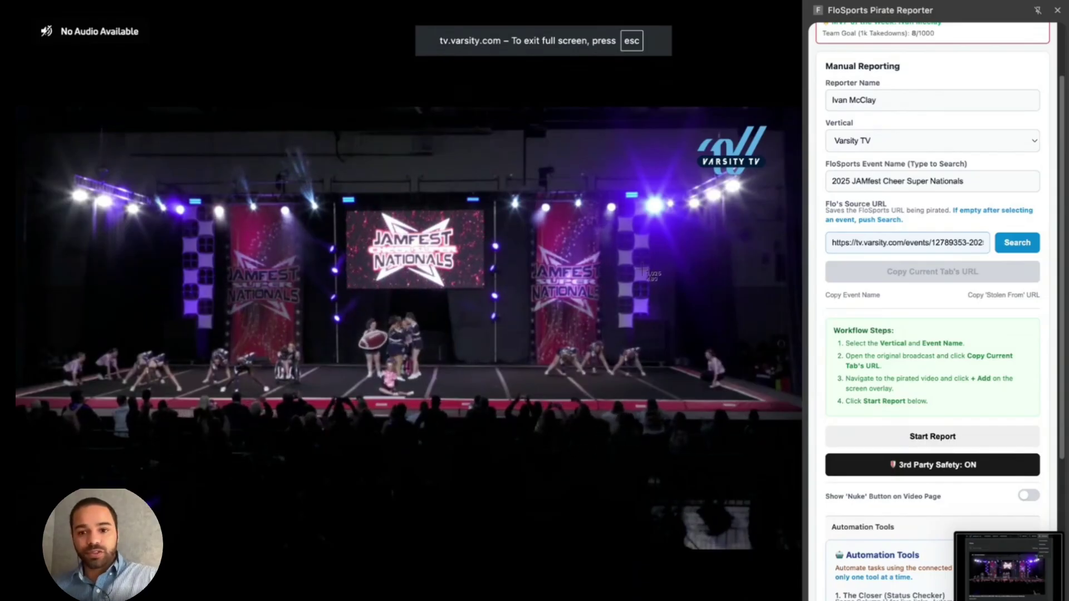
{"action": "left_click_drag", "start_coordinate": [673, 116], "coordinate": [773, 196]}
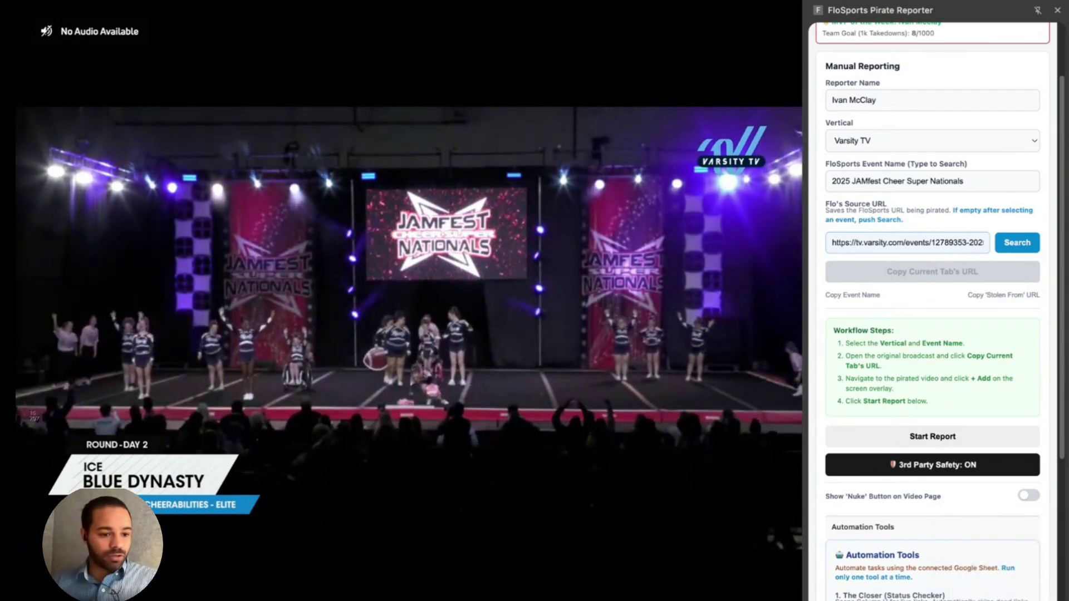
{"action": "left_click_drag", "start_coordinate": [23, 412], "coordinate": [281, 547]}
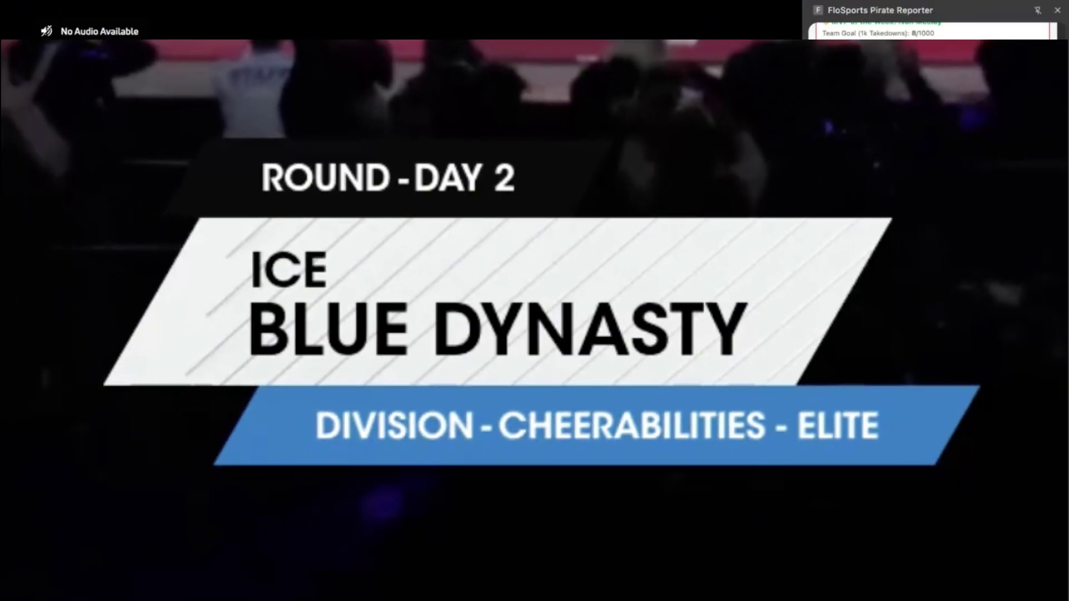
{"action": "key", "text": "Escape"}
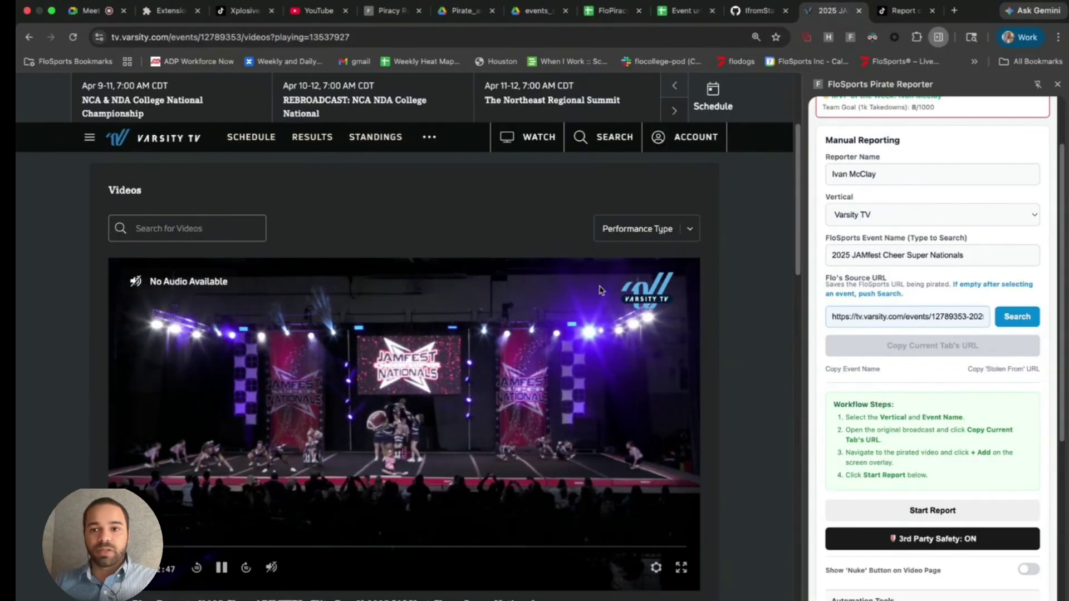
{"action": "left_click", "coordinate": [904, 10]}
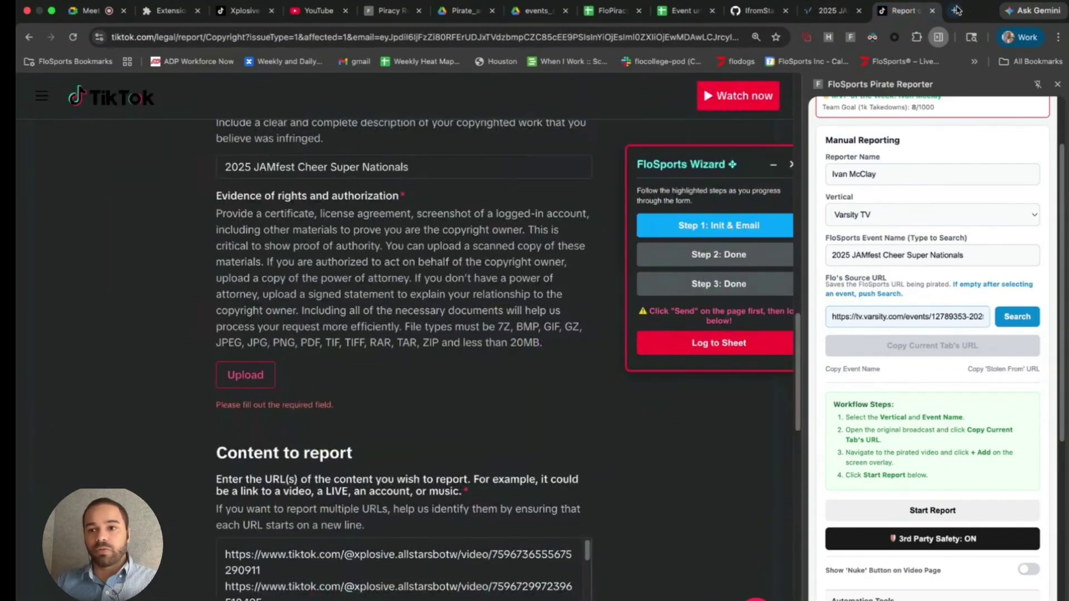
- In a new tab, search Google for how FloSports is related to Varsity TV
{"action": "left_click", "coordinate": [956, 11]}
{"action": "left_click", "coordinate": [643, 37]}
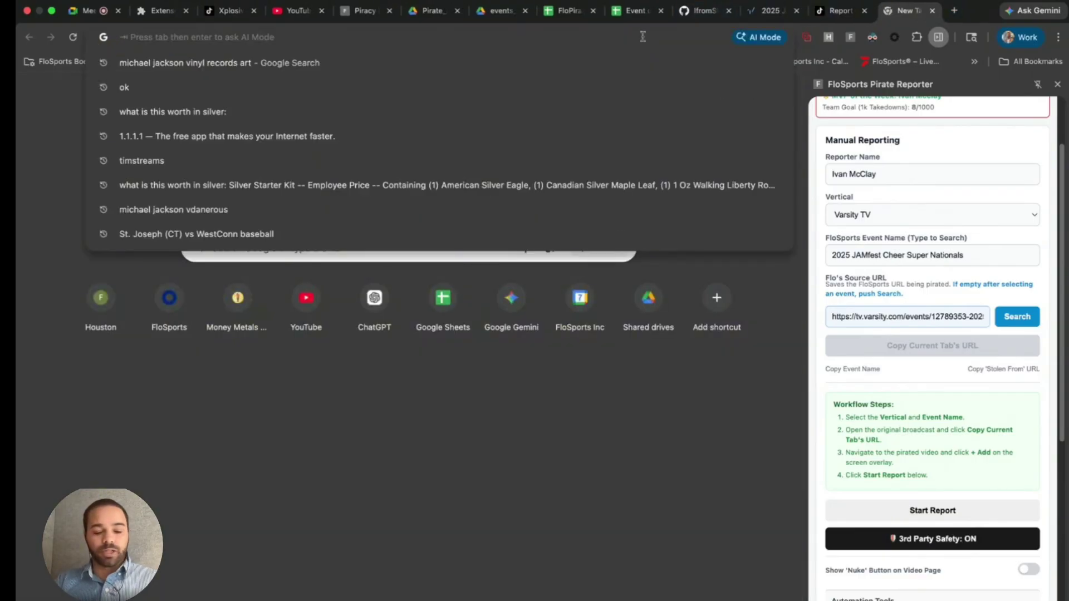
{"action": "type", "text": "How "}
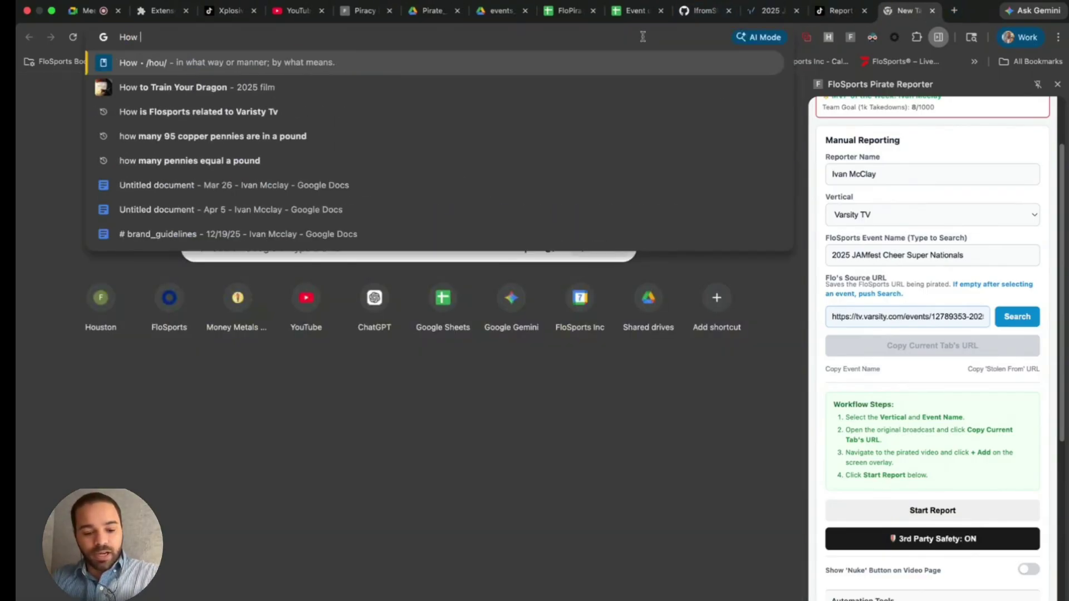
{"action": "type", "text": "is FLos"}
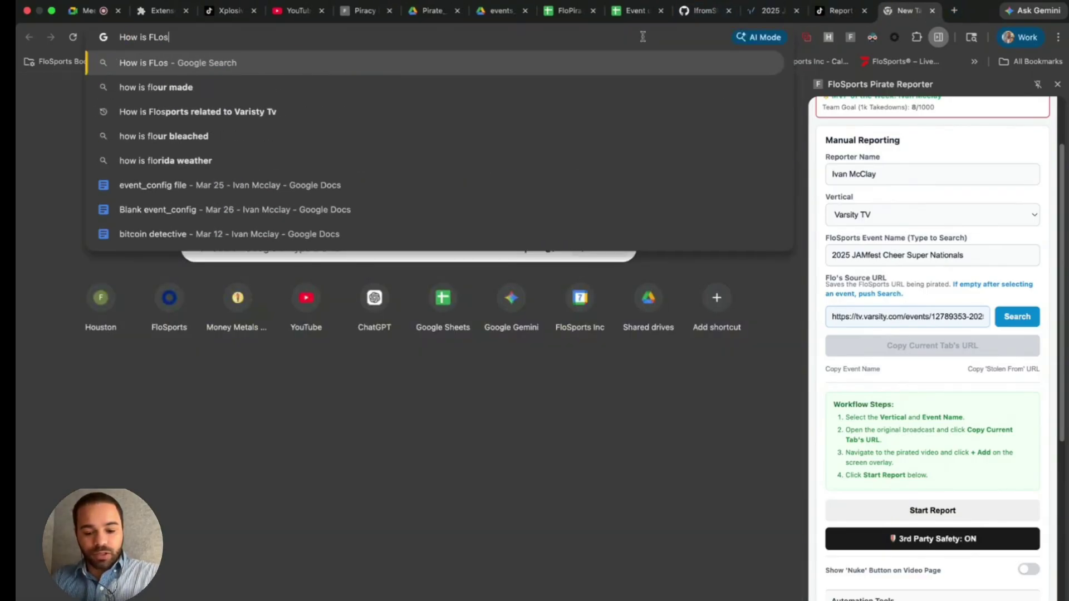
{"action": "type", "text": "ports re"}
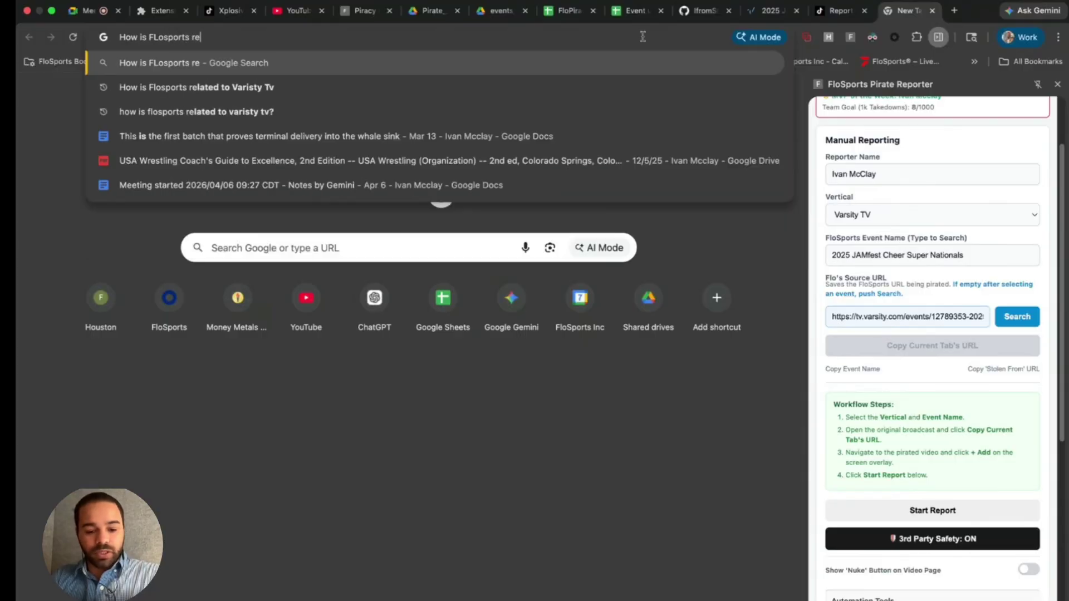
{"action": "type", "text": "lated to Vari"}
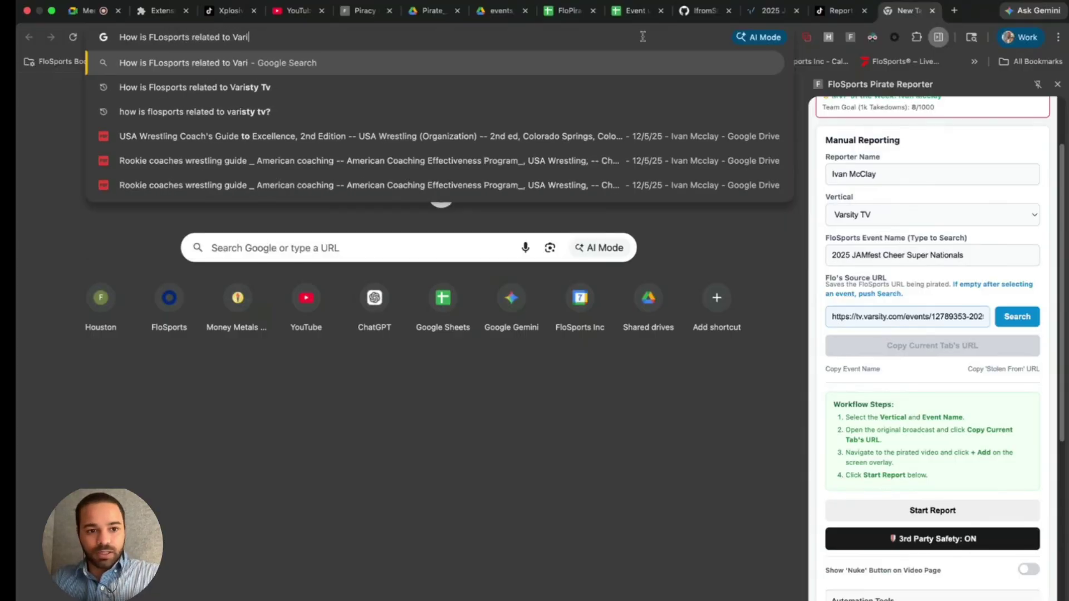
{"action": "key", "text": "Down"}
{"action": "key", "text": "Return"}
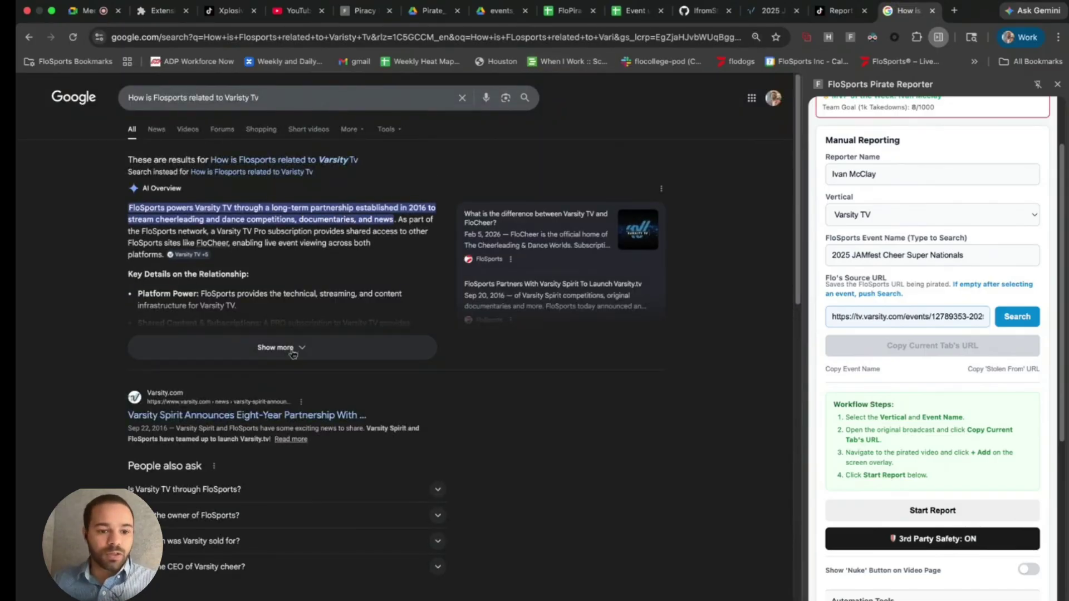
- Expand the AI Overview answer and capture it in a region screenshot
{"action": "left_click", "coordinate": [288, 348]}
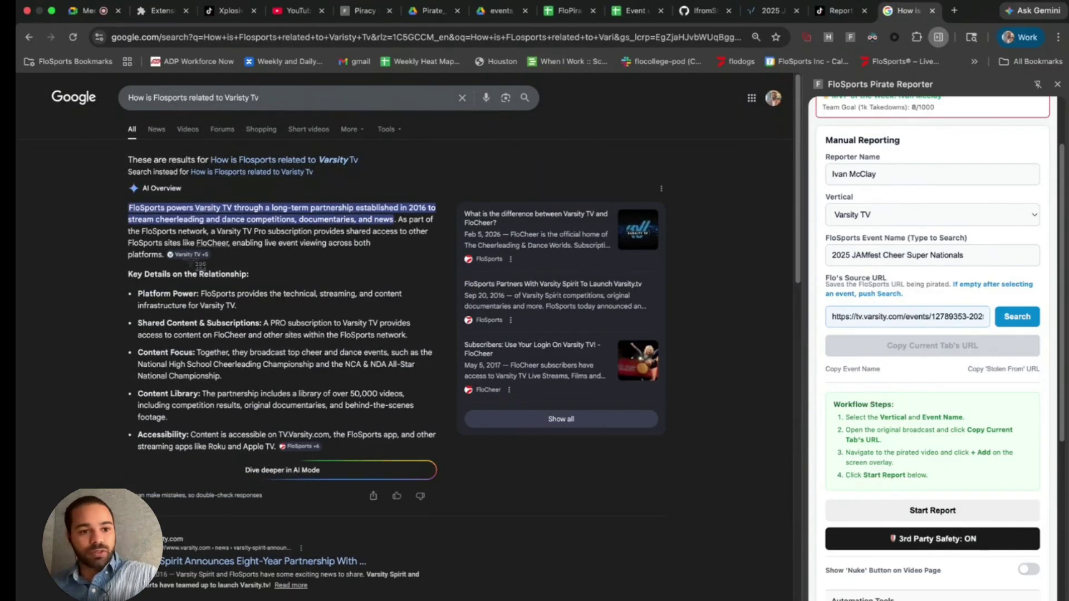
{"action": "key", "text": "super+shift+4"}
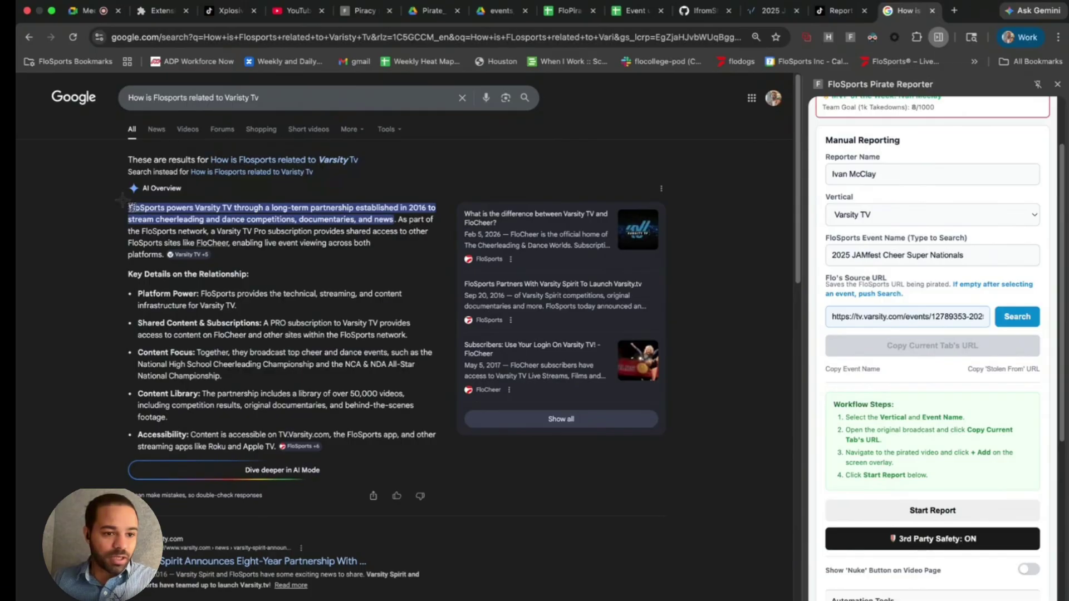
{"action": "left_click_drag", "start_coordinate": [40, 82], "coordinate": [448, 452]}
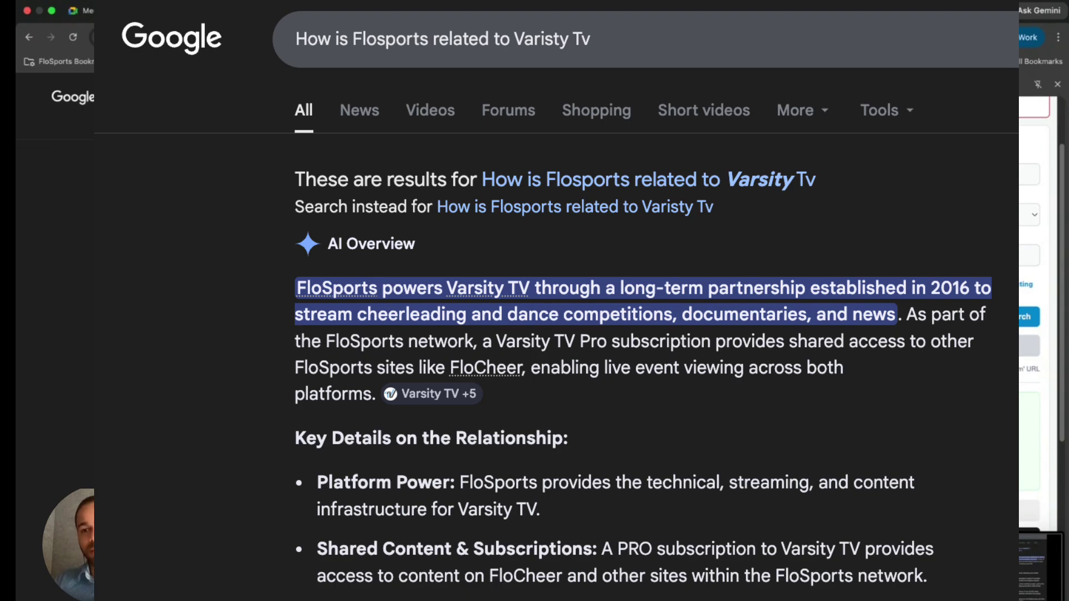
{"action": "key", "text": "ctrl+Tab"}
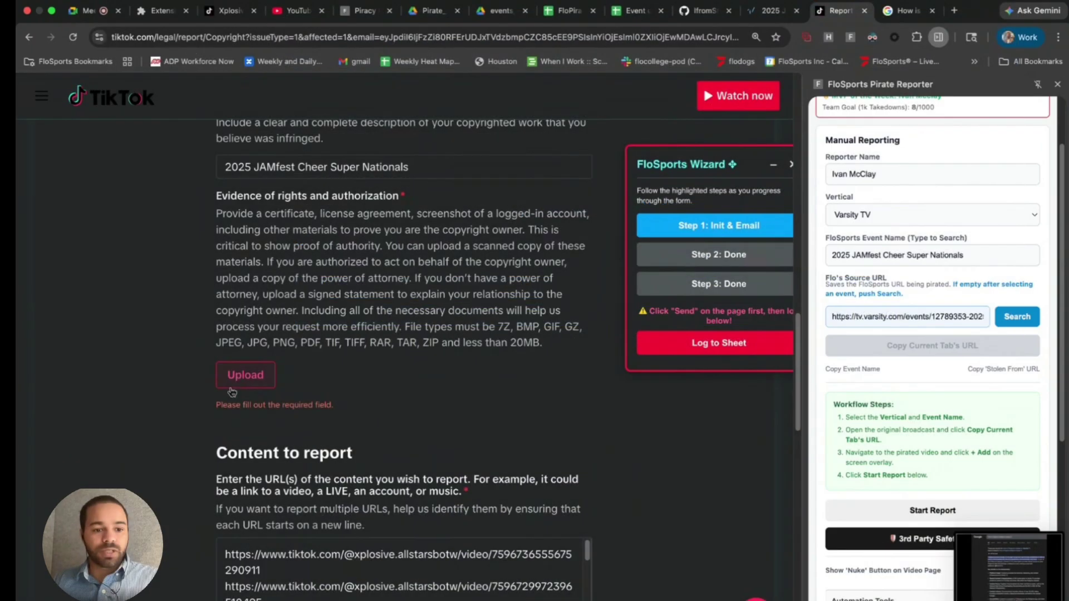
- Upload the first three Desktop screenshots as evidence on the TikTok copyright report
{"action": "left_click", "coordinate": [242, 379]}
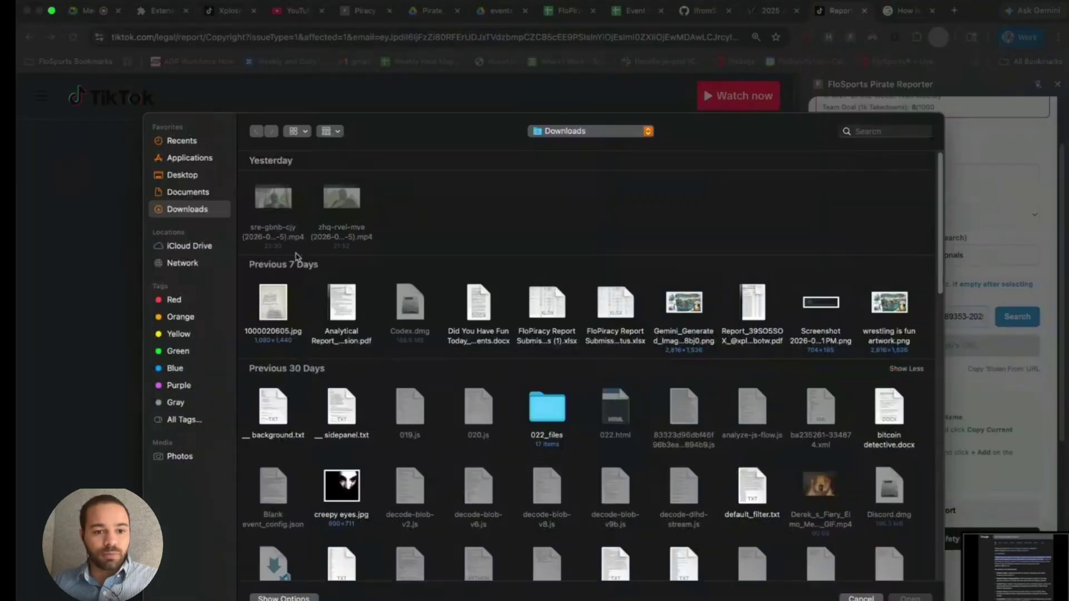
{"action": "left_click", "coordinate": [184, 175]}
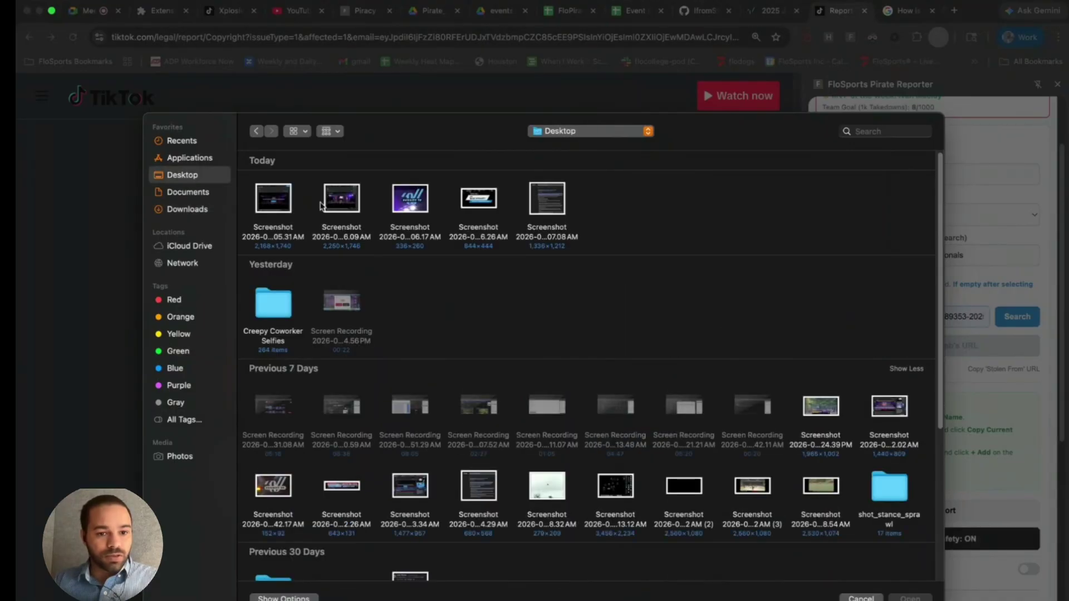
{"action": "left_click", "coordinate": [274, 203]}
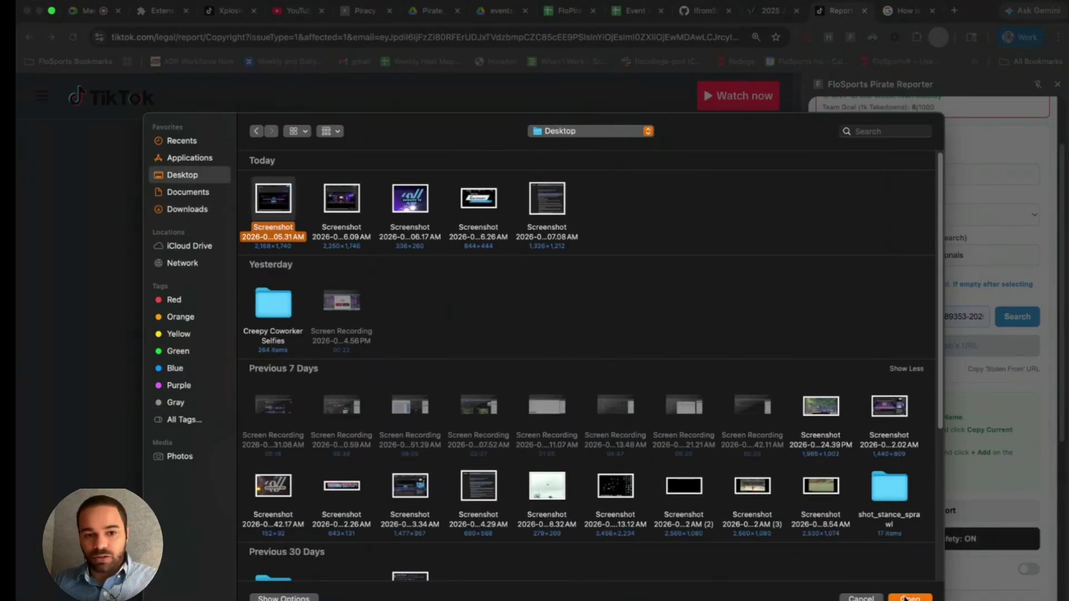
{"action": "left_click", "coordinate": [907, 597]}
{"action": "left_click", "coordinate": [272, 382]}
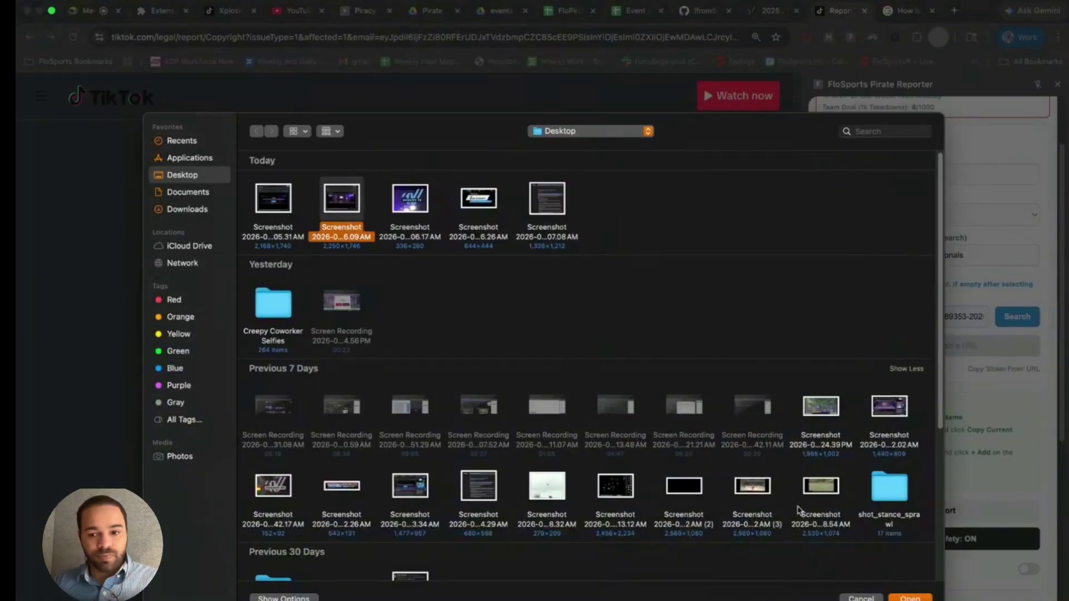
{"action": "left_click", "coordinate": [909, 598]}
{"action": "left_click", "coordinate": [270, 383]}
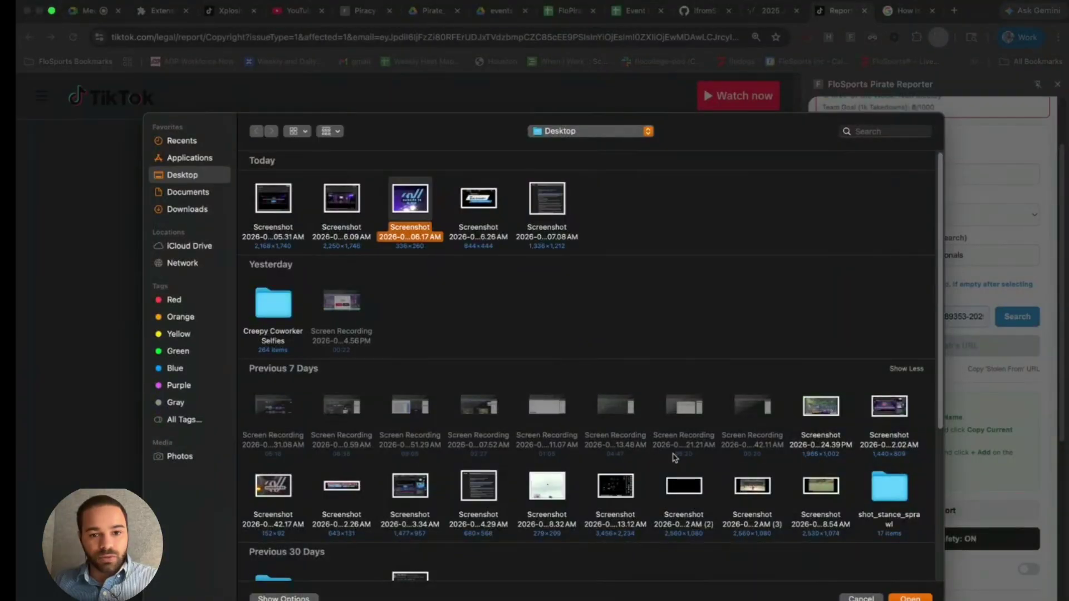
{"action": "key", "text": "Return"}
- Upload the fourth and fifth screenshots and send the copyright report
{"action": "left_click", "coordinate": [262, 382]}
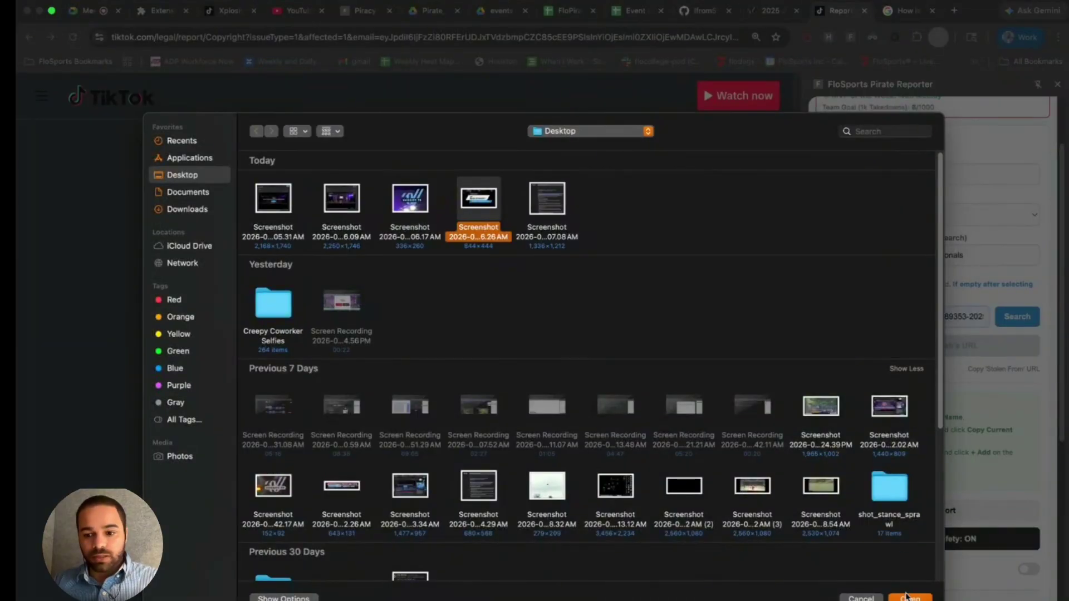
{"action": "left_click", "coordinate": [908, 598]}
{"action": "scroll", "coordinate": [312, 390], "scroll_direction": "down", "scroll_amount": 10}
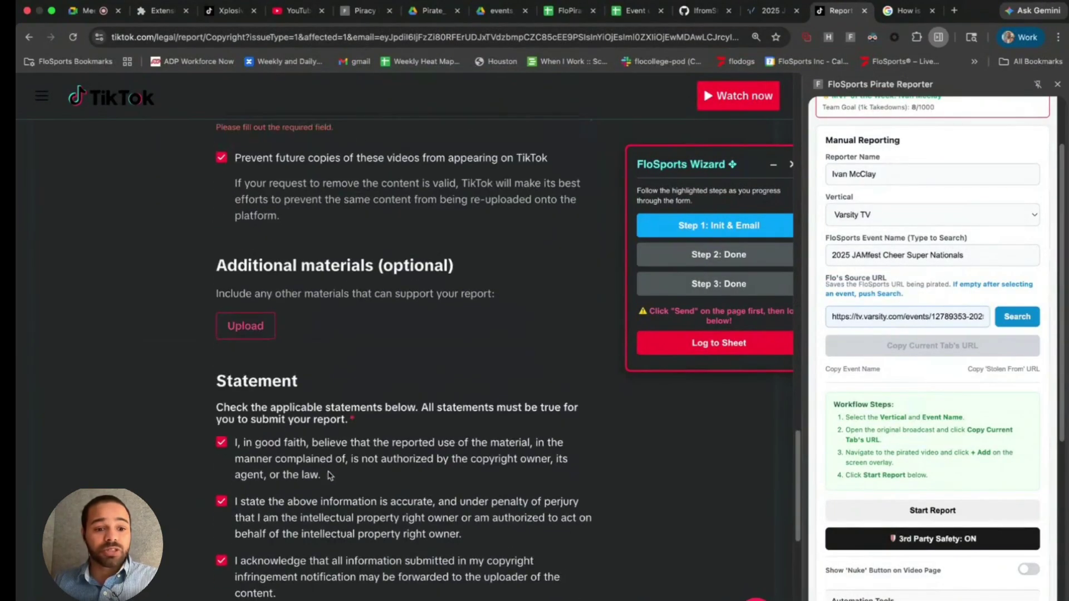
{"action": "left_click", "coordinate": [246, 327]}
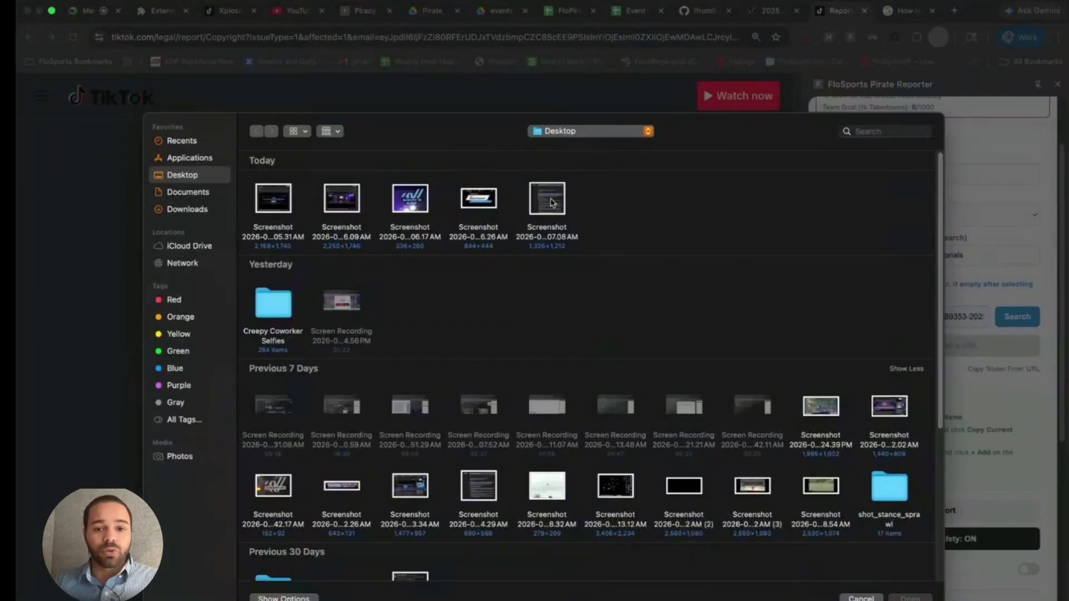
{"action": "left_click", "coordinate": [551, 202]}
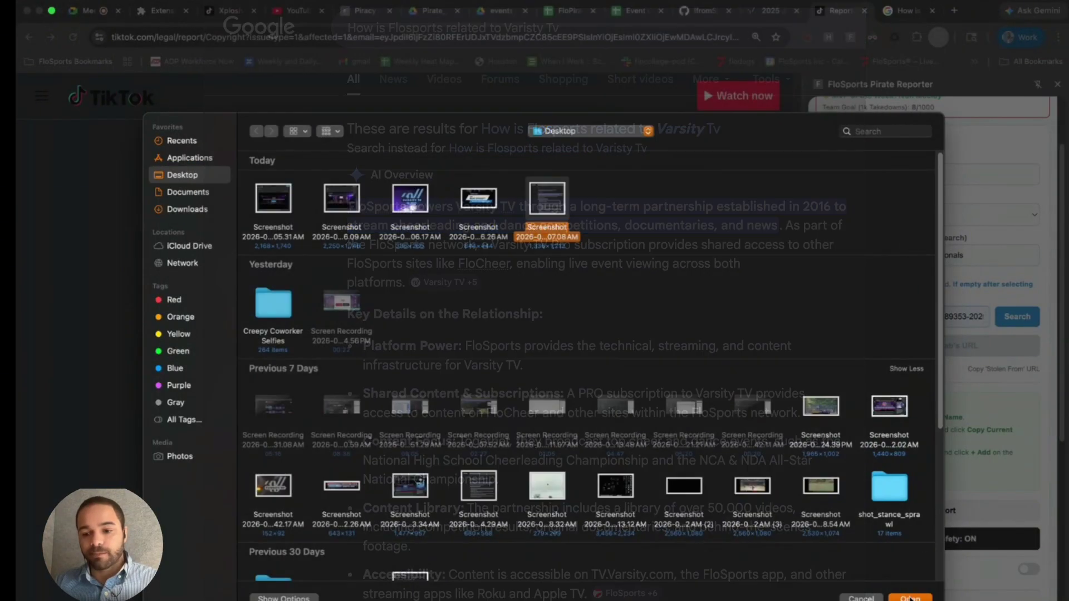
{"action": "left_click", "coordinate": [911, 598]}
{"action": "scroll", "coordinate": [511, 402], "scroll_direction": "down", "scroll_amount": 4}
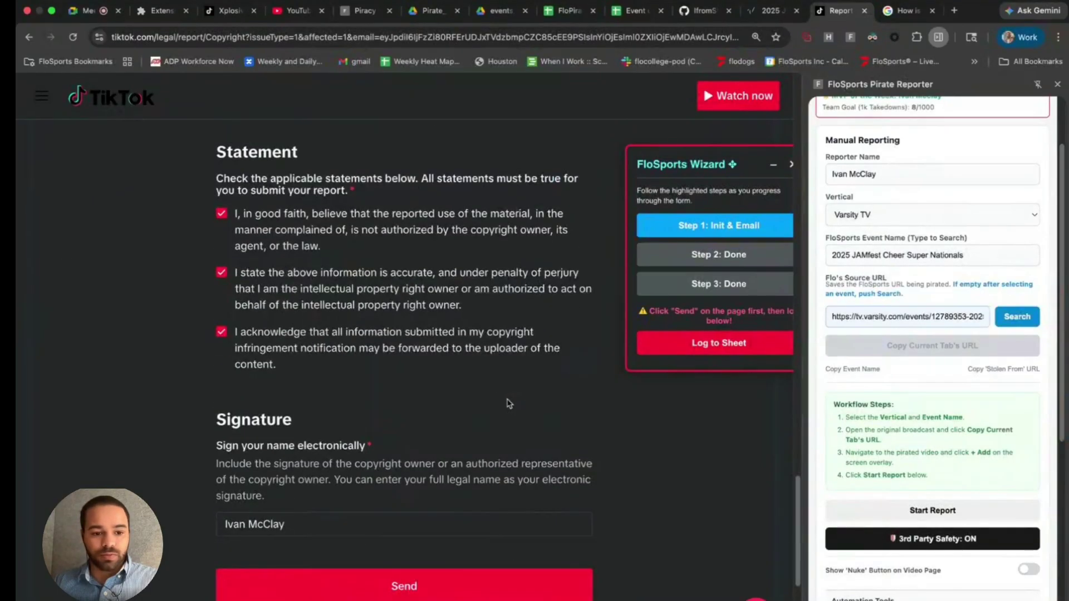
{"action": "left_click", "coordinate": [444, 579]}
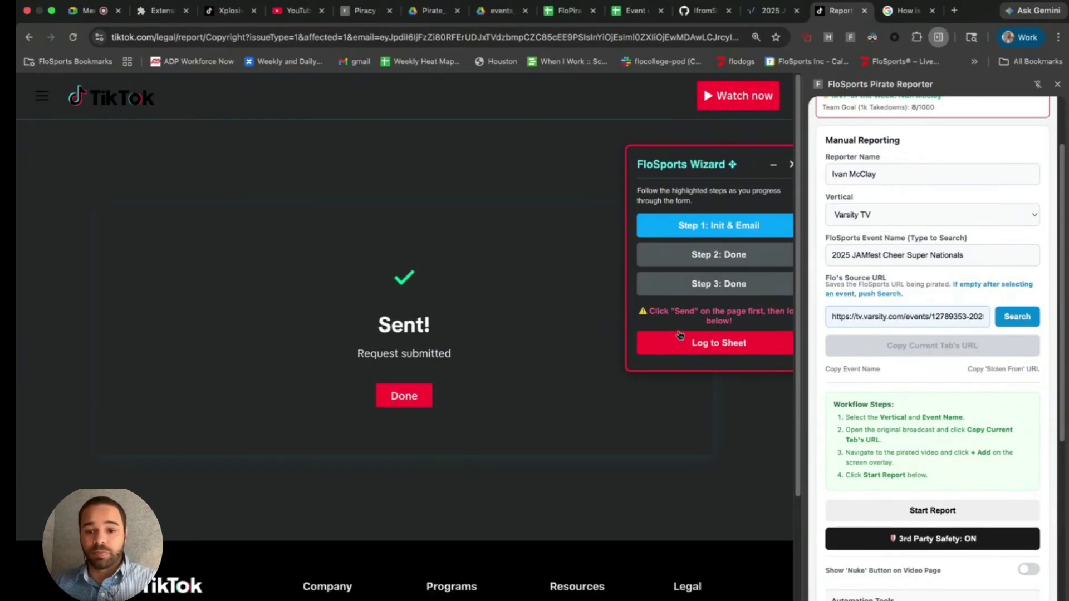
- Move the FloSports Wizard to the centre, log the TikTok report to the sheet, and collapse the wizard
{"action": "left_click_drag", "start_coordinate": [690, 178], "coordinate": [499, 171]}
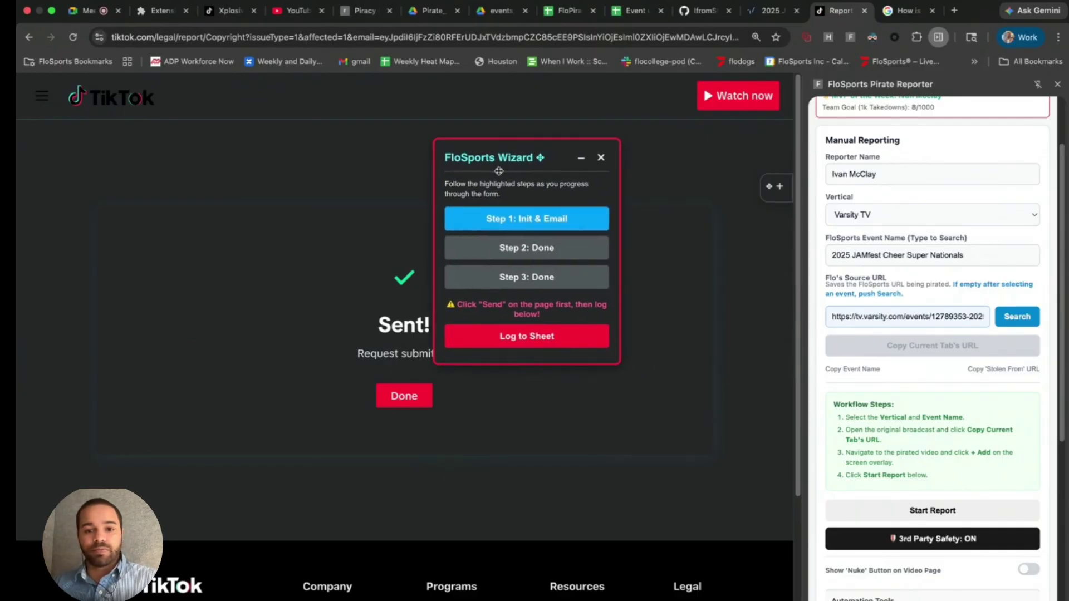
{"action": "left_click", "coordinate": [520, 341]}
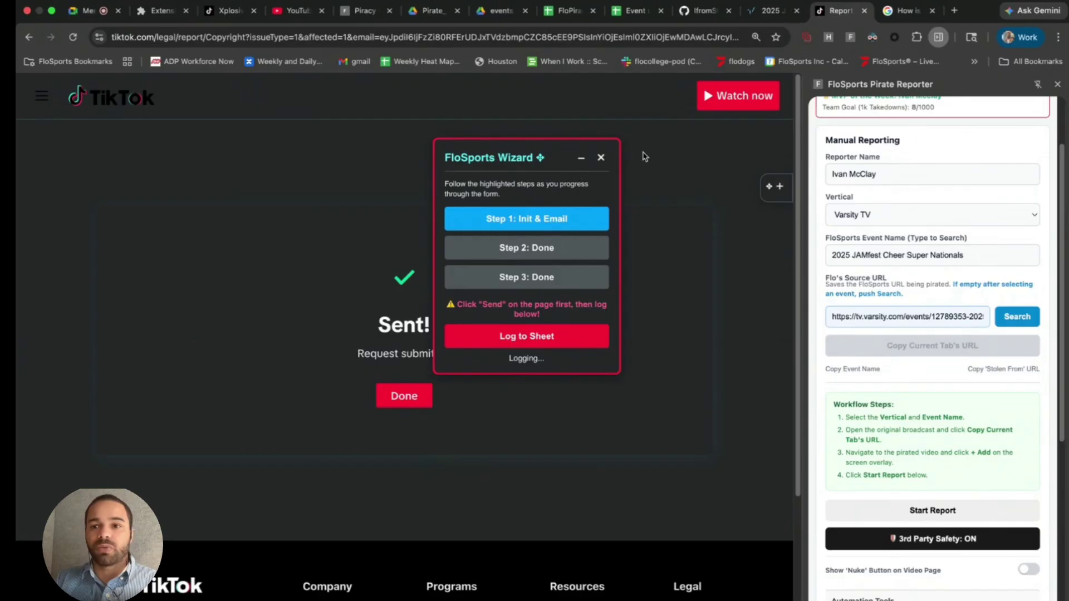
{"action": "left_click", "coordinate": [580, 159]}
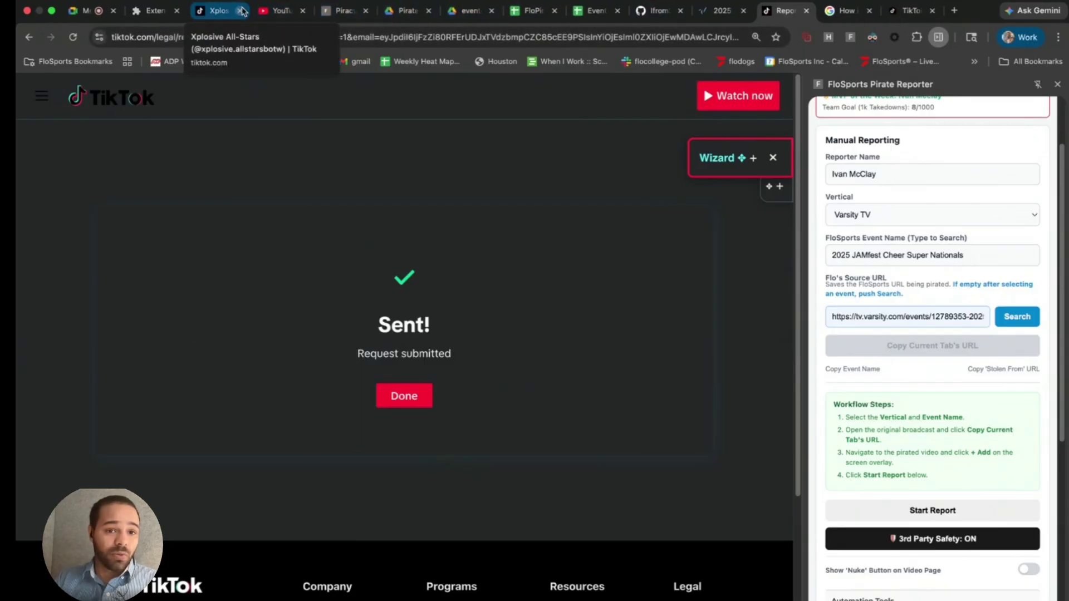
{"action": "left_click", "coordinate": [281, 10]}
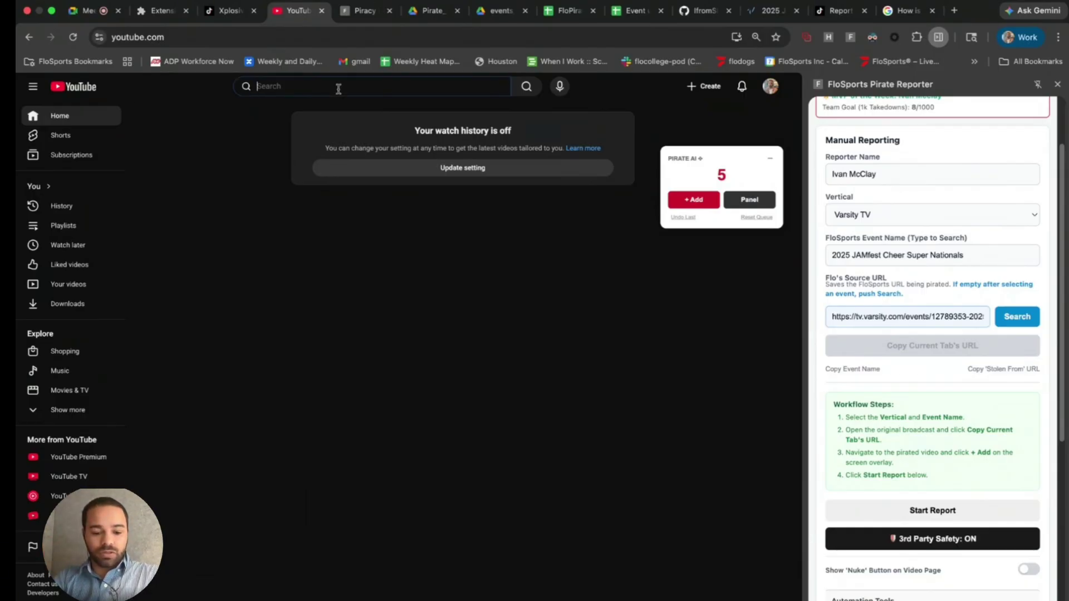
- Search YouTube for 'dci world championships 2025' and browse down the results
{"action": "type", "text": "dci world"}
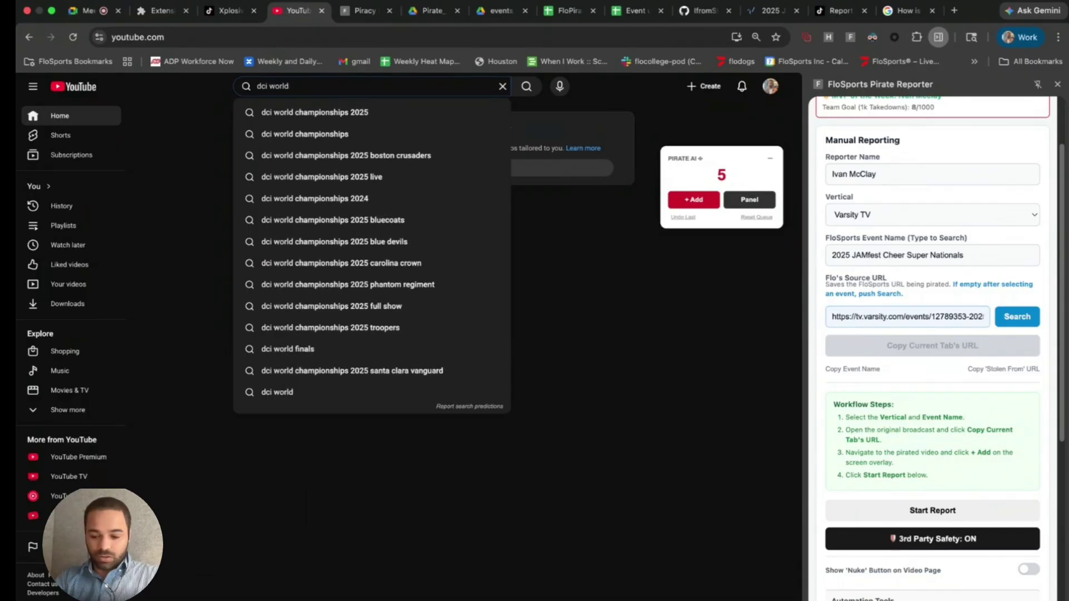
{"action": "key", "text": "Down"}
{"action": "key", "text": "Return"}
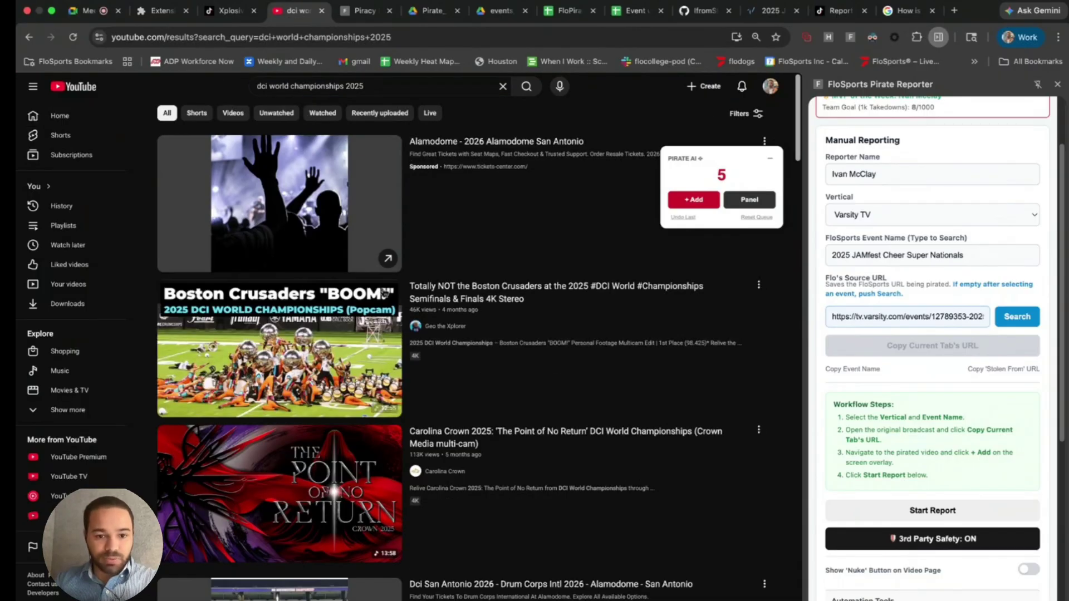
{"action": "scroll", "coordinate": [426, 362], "scroll_direction": "down", "scroll_amount": 1}
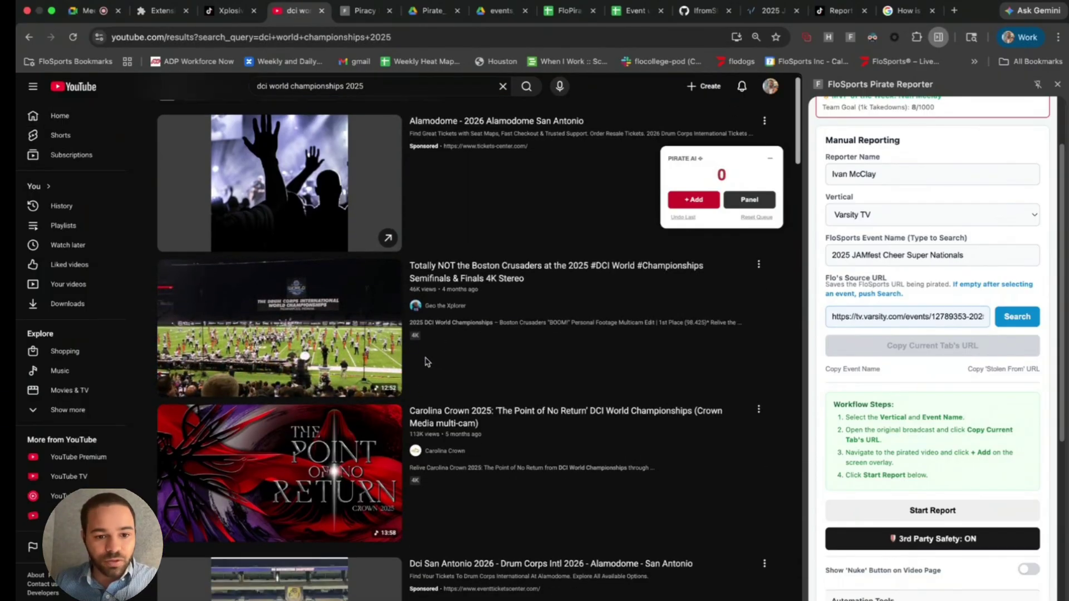
{"action": "scroll", "coordinate": [427, 362], "scroll_direction": "down", "scroll_amount": 12}
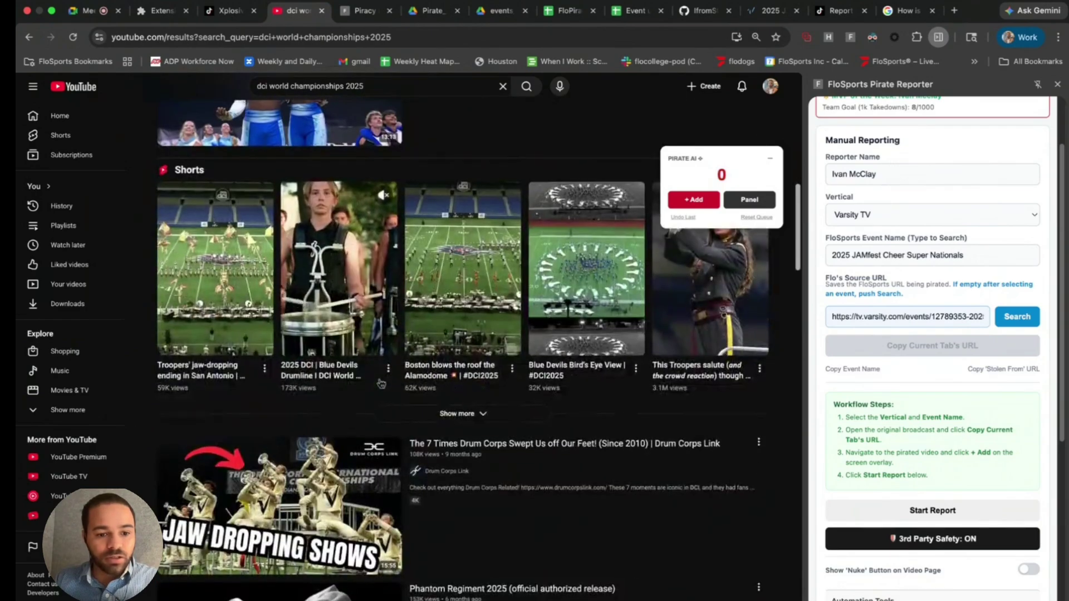
{"action": "scroll", "coordinate": [381, 383], "scroll_direction": "down", "scroll_amount": 12}
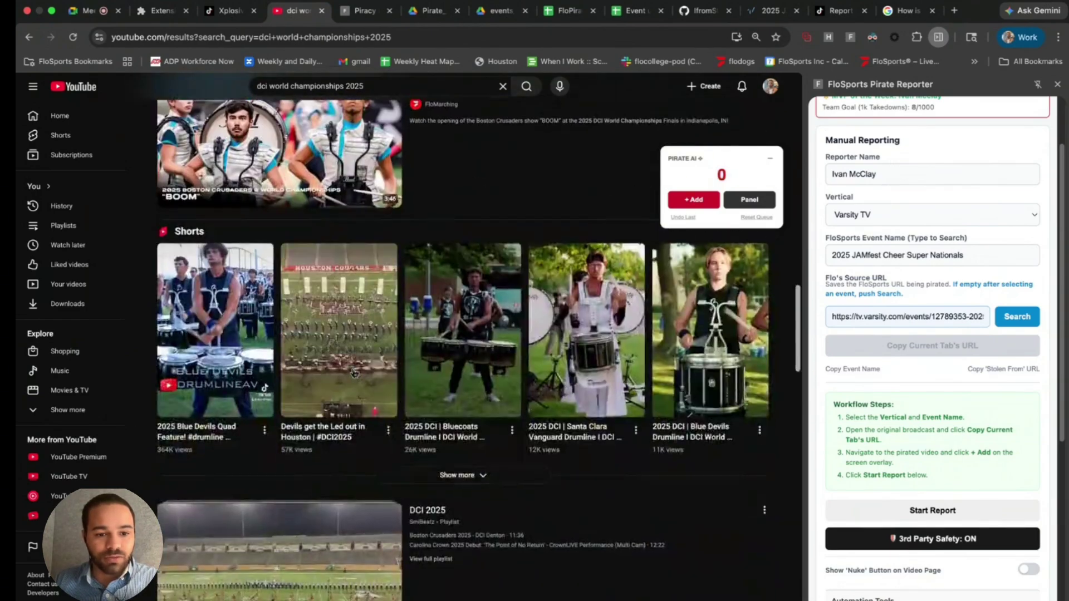
{"action": "scroll", "coordinate": [353, 373], "scroll_direction": "down", "scroll_amount": 6}
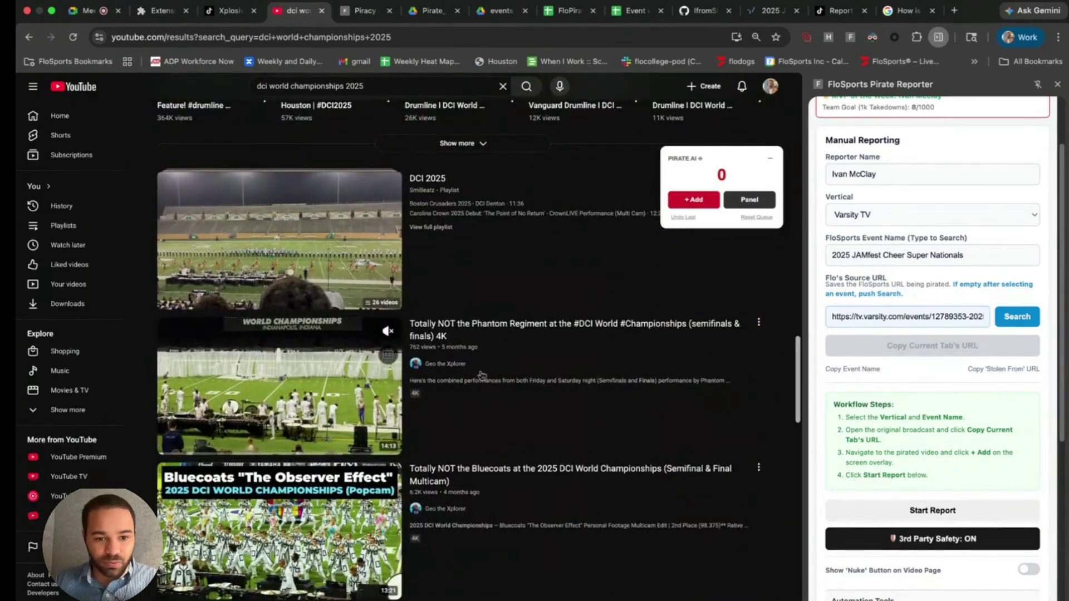
{"action": "scroll", "coordinate": [438, 441], "scroll_direction": "down", "scroll_amount": 1}
{"action": "scroll", "coordinate": [445, 440], "scroll_direction": "down", "scroll_amount": 4}
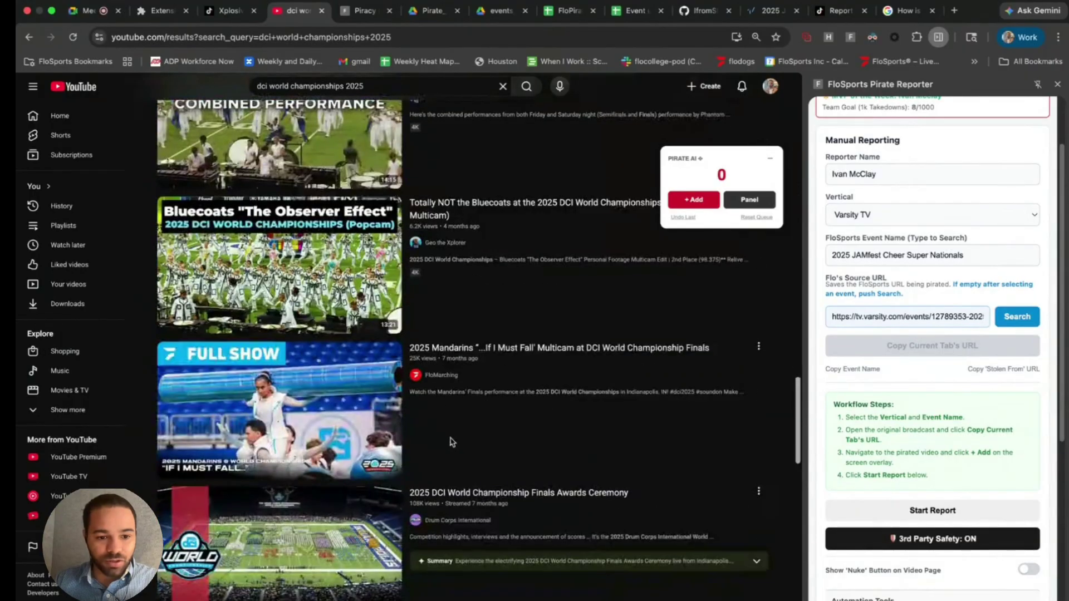
{"action": "scroll", "coordinate": [453, 428], "scroll_direction": "down", "scroll_amount": 8}
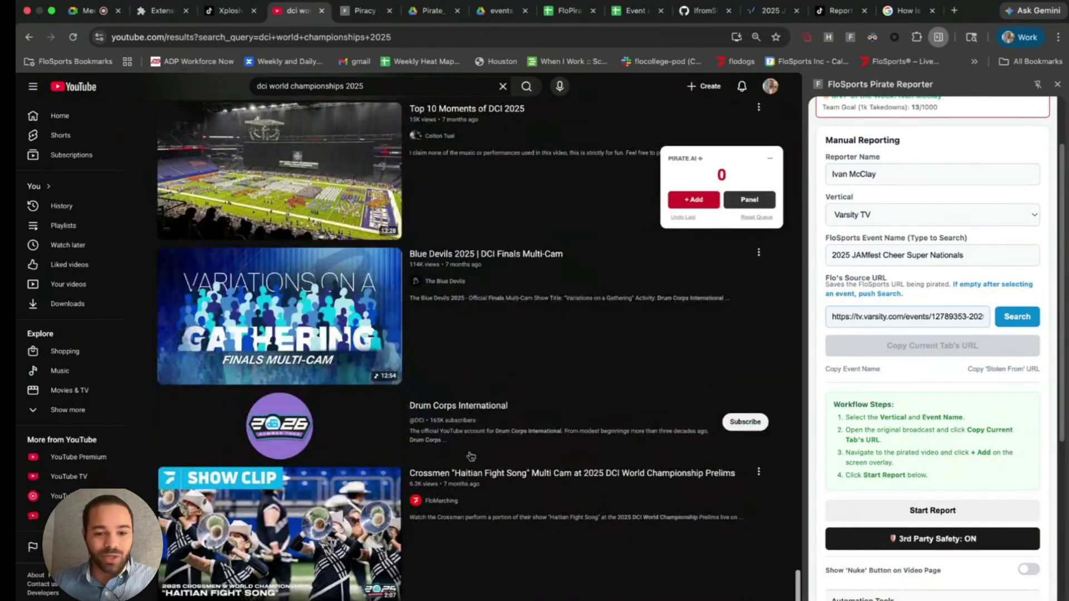
{"action": "scroll", "coordinate": [470, 456], "scroll_direction": "down", "scroll_amount": 5}
{"action": "scroll", "coordinate": [435, 417], "scroll_direction": "down", "scroll_amount": 6}
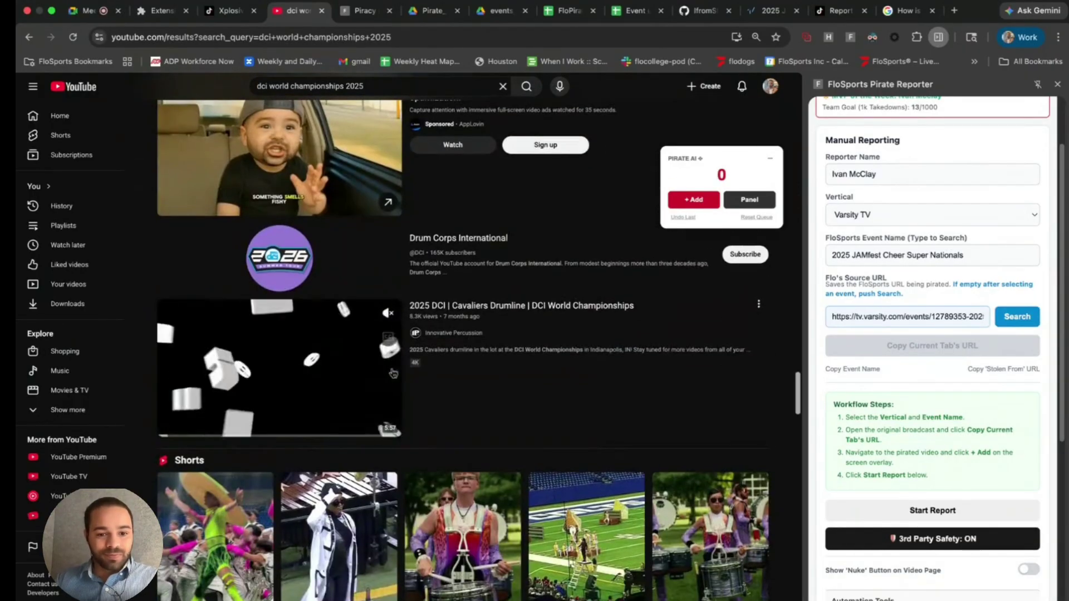
{"action": "scroll", "coordinate": [452, 456], "scroll_direction": "down", "scroll_amount": 4}
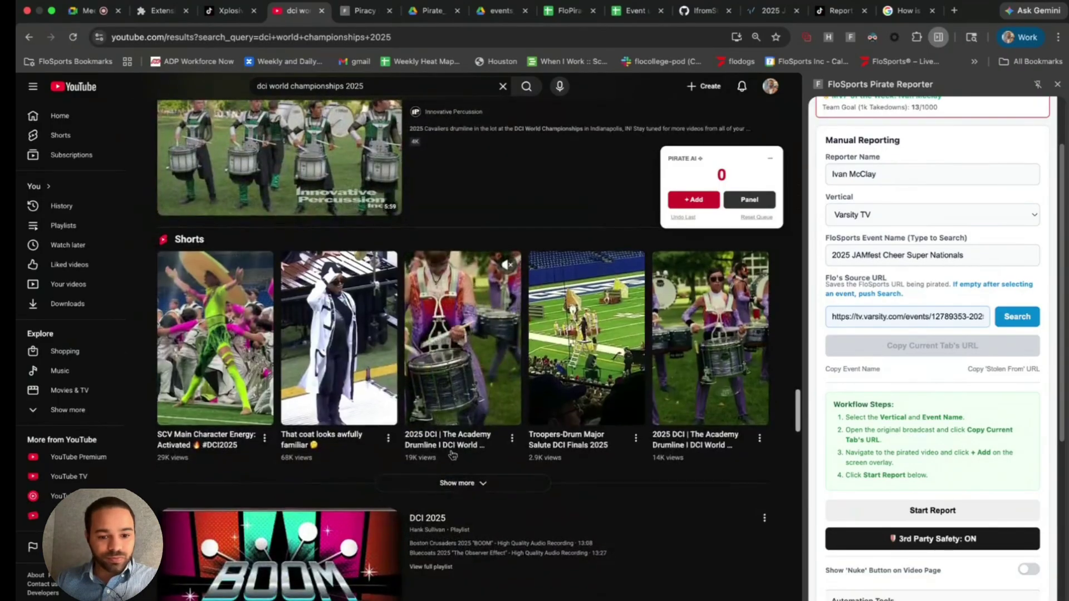
{"action": "scroll", "coordinate": [452, 455], "scroll_direction": "down", "scroll_amount": 10}
{"action": "scroll", "coordinate": [446, 456], "scroll_direction": "down", "scroll_amount": 5}
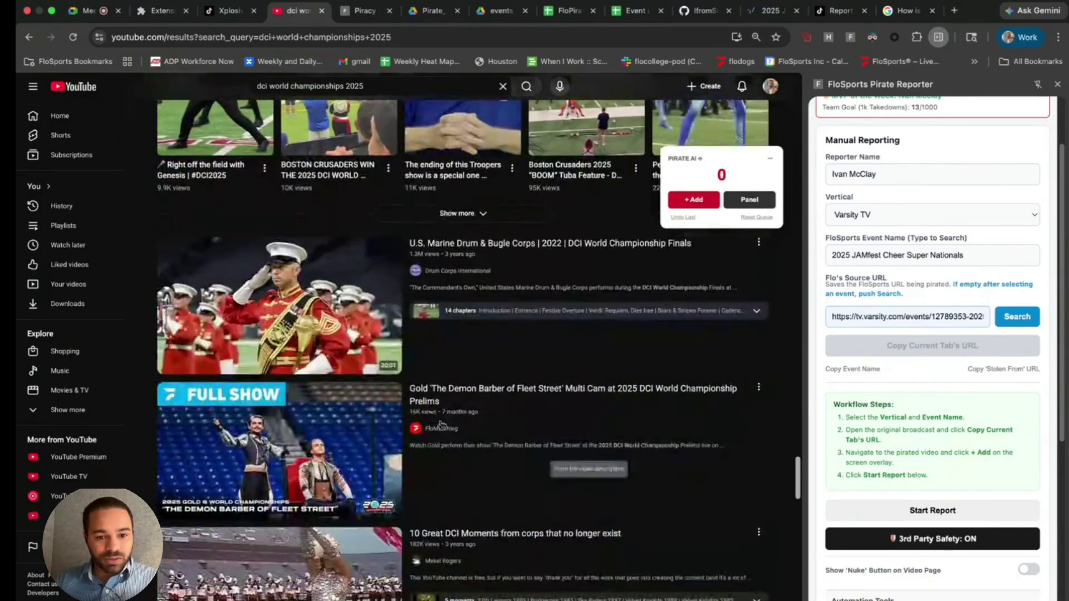
{"action": "scroll", "coordinate": [438, 415], "scroll_direction": "down", "scroll_amount": 1}
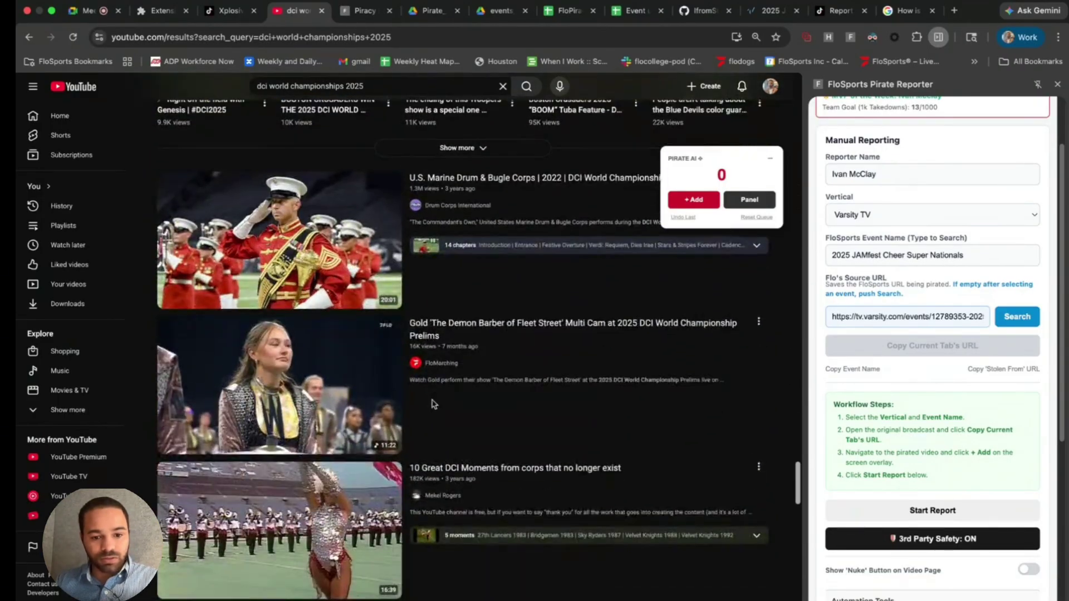
{"action": "scroll", "coordinate": [442, 445], "scroll_direction": "up", "scroll_amount": 6}
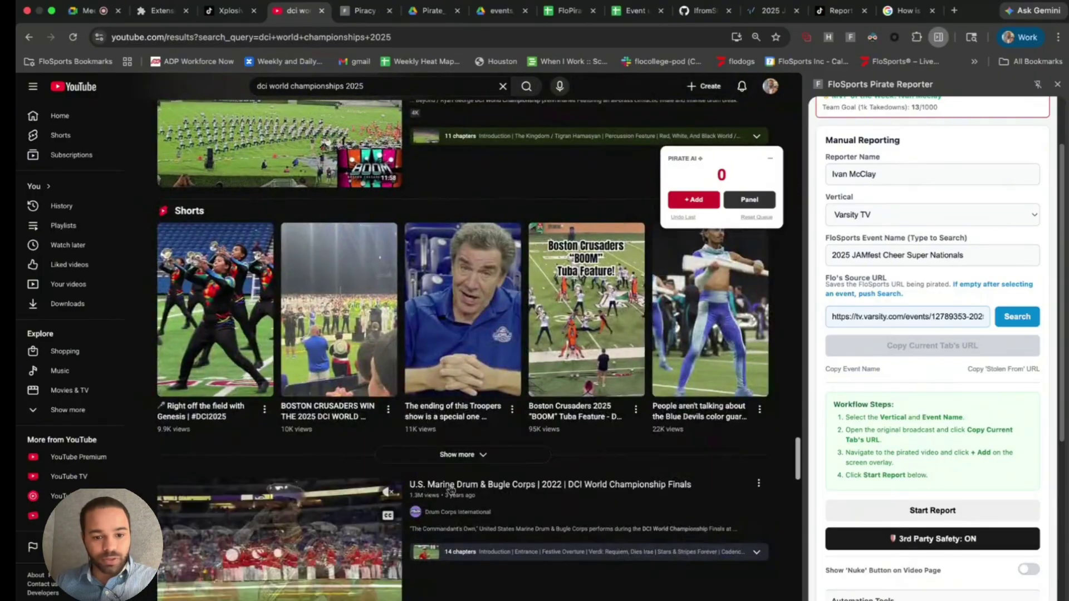
- Open the Marine Corps video in a new tab and play the Boston Crusaders video, skipping its ad
{"action": "right_click", "coordinate": [451, 490]}
{"action": "left_click", "coordinate": [478, 425]}
{"action": "scroll", "coordinate": [494, 490], "scroll_direction": "down", "scroll_amount": 8}
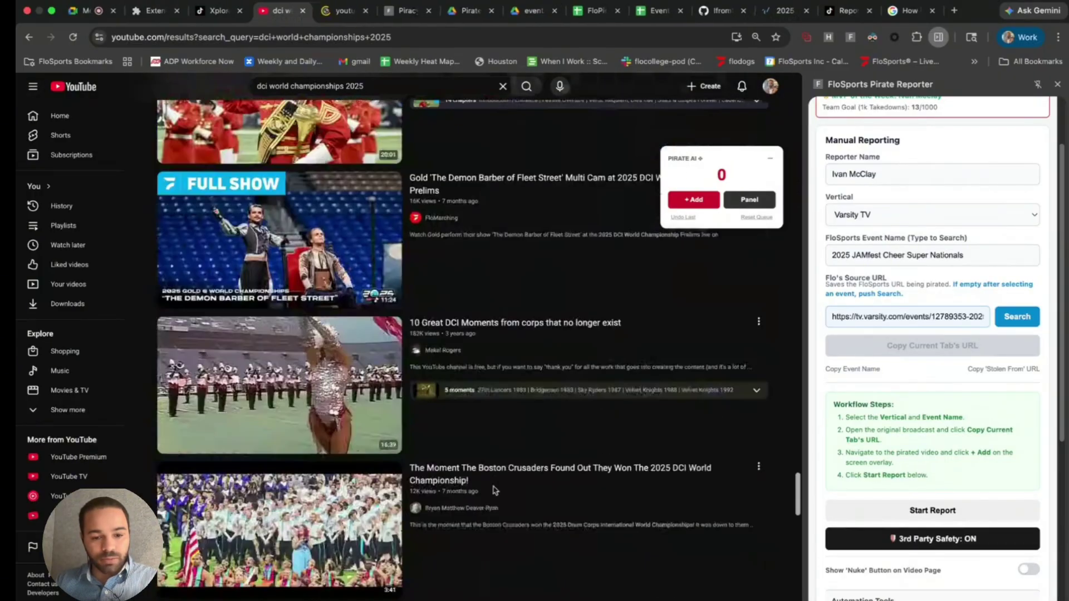
{"action": "left_click", "coordinate": [470, 482]}
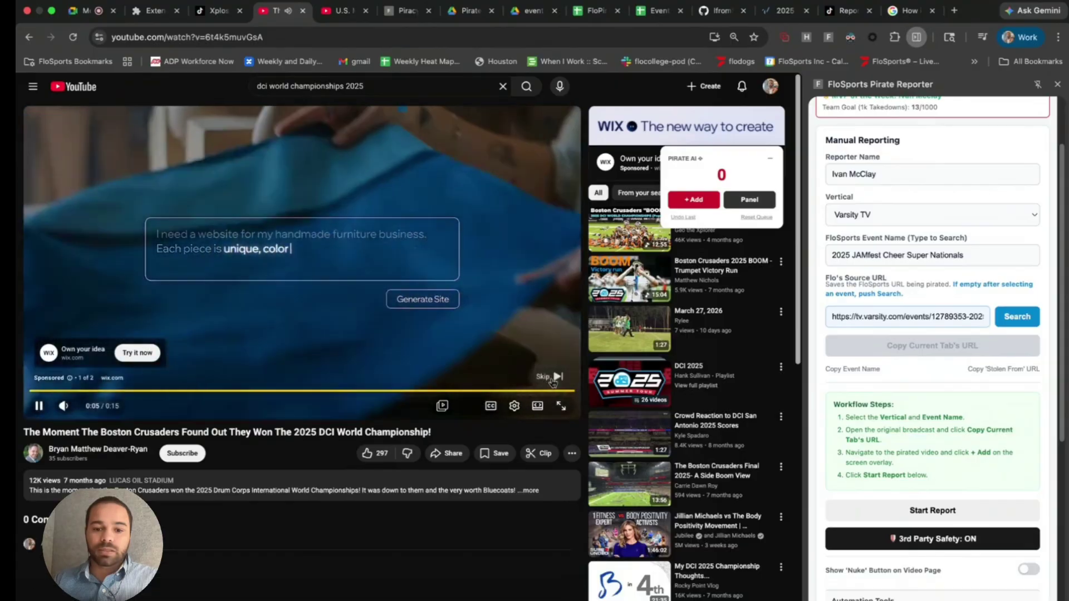
{"action": "left_click", "coordinate": [552, 379]}
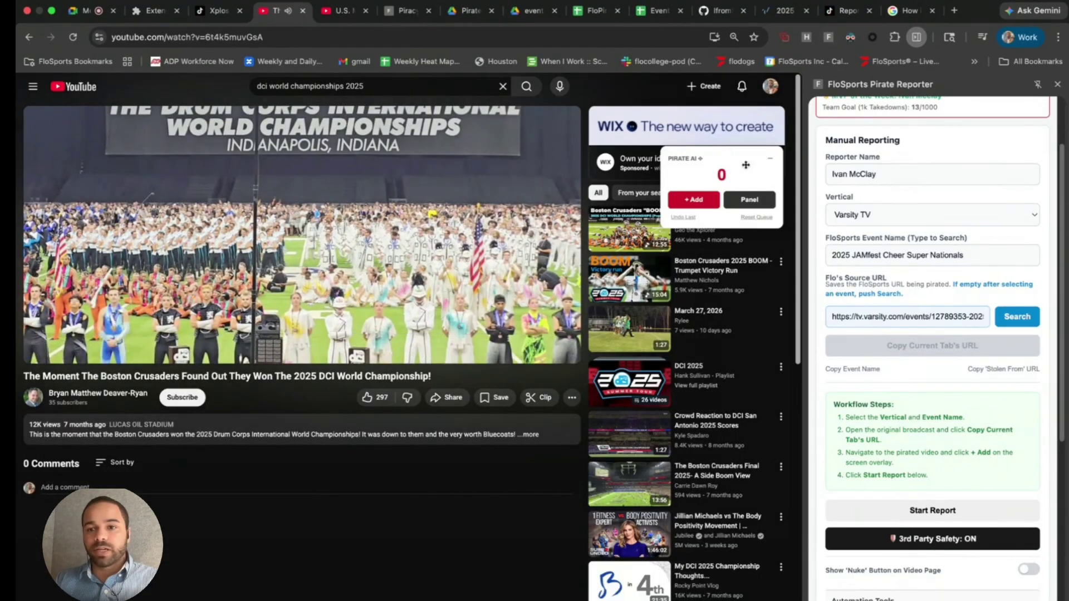
{"action": "left_click", "coordinate": [853, 12]}
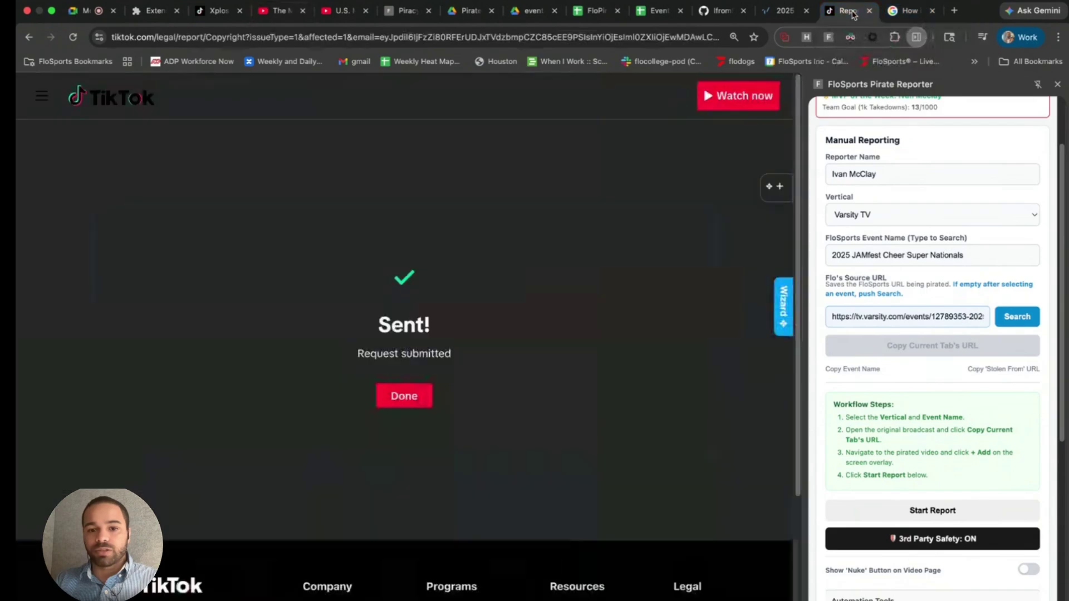
- Scroll the FloPiracy sheet to row 2043 and across to its Status and Notes columns
{"action": "left_click", "coordinate": [595, 16]}
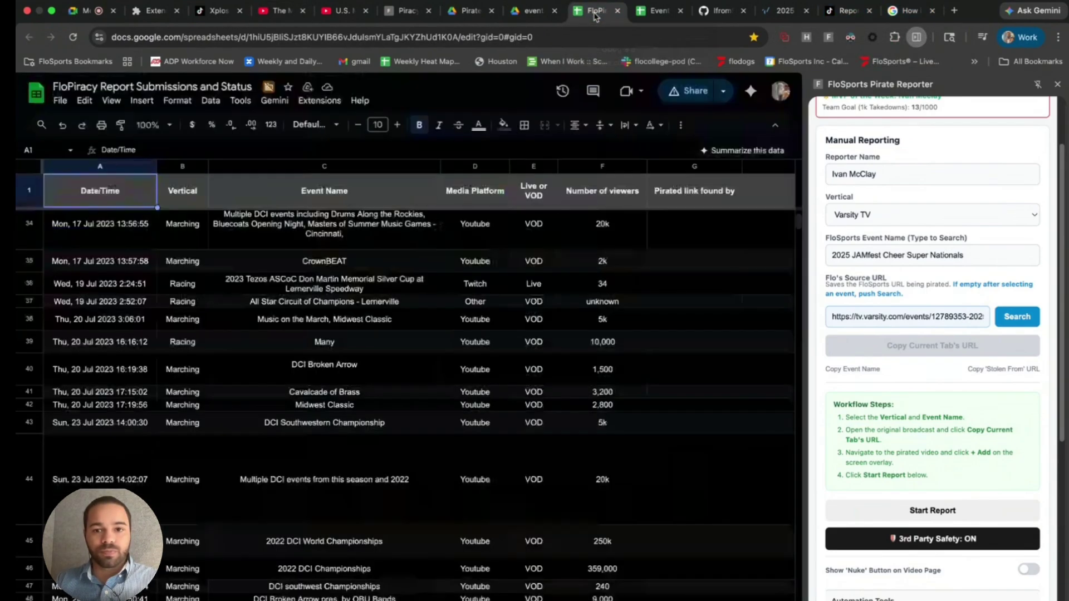
{"action": "scroll", "coordinate": [439, 472], "scroll_direction": "down", "scroll_amount": 20}
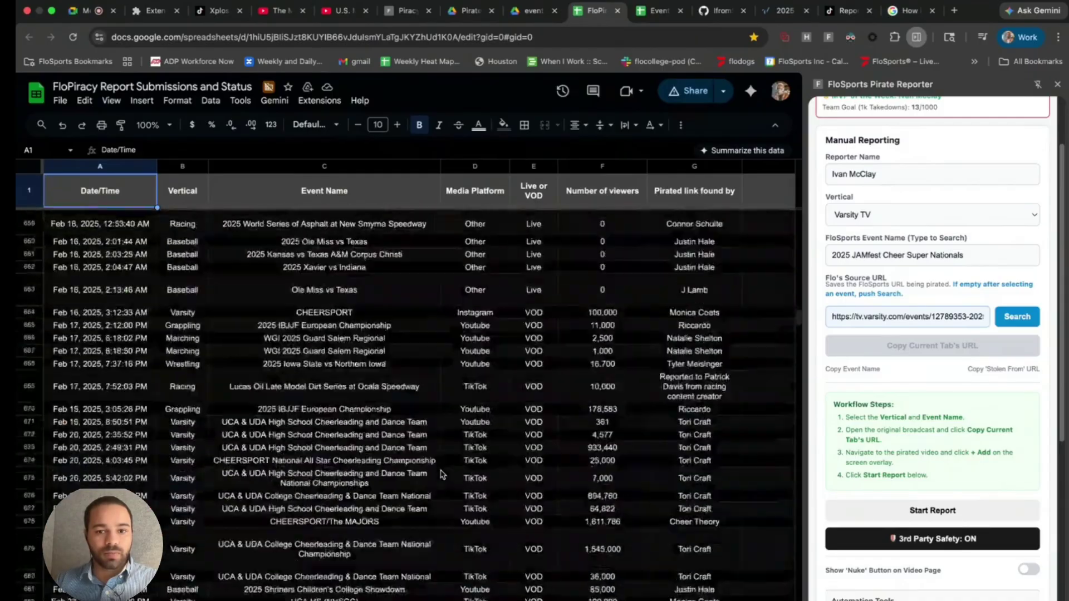
{"action": "scroll", "coordinate": [440, 474], "scroll_direction": "down", "scroll_amount": 20}
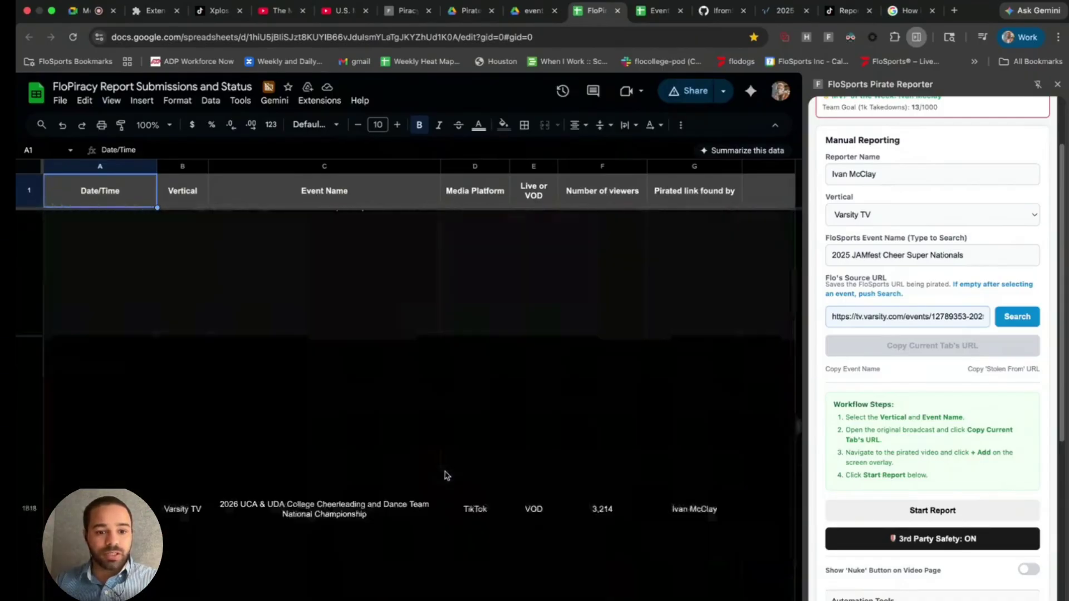
{"action": "scroll", "coordinate": [445, 474], "scroll_direction": "down", "scroll_amount": 20}
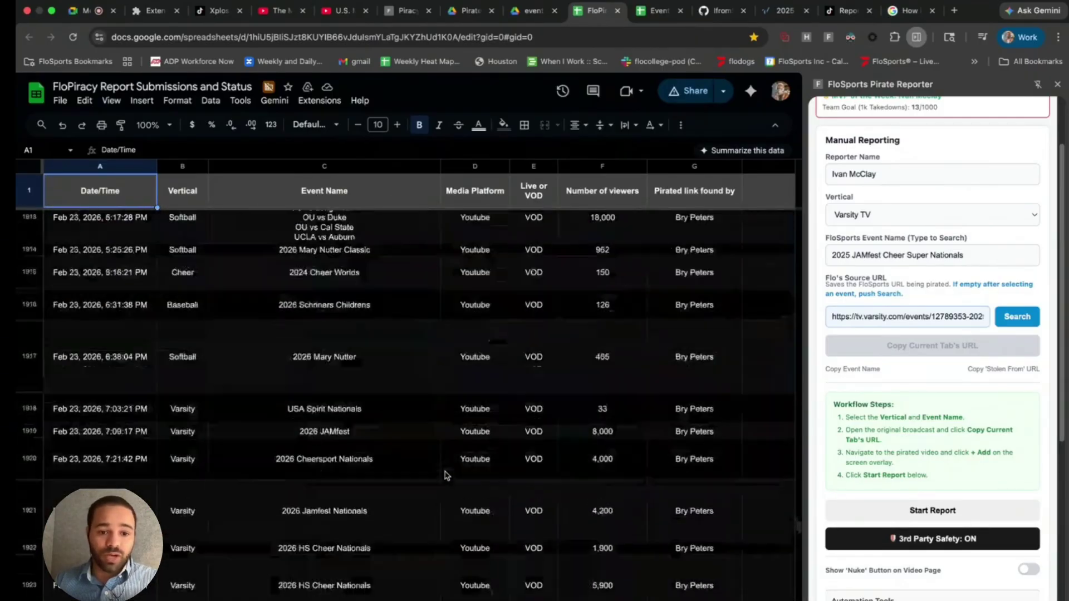
{"action": "scroll", "coordinate": [444, 476], "scroll_direction": "down", "scroll_amount": 20}
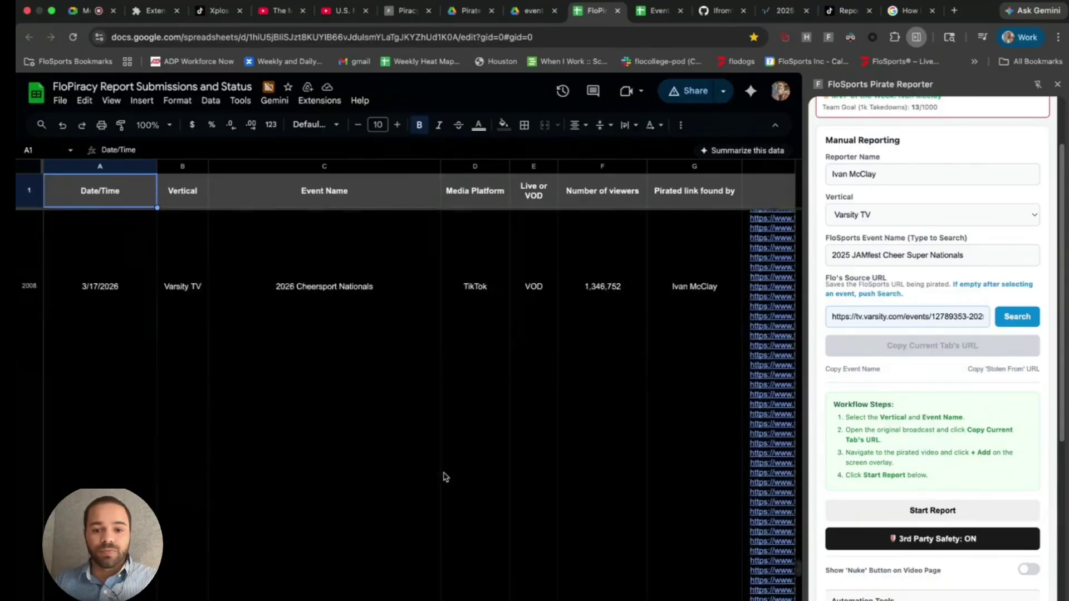
{"action": "scroll", "coordinate": [445, 476], "scroll_direction": "up", "scroll_amount": 10}
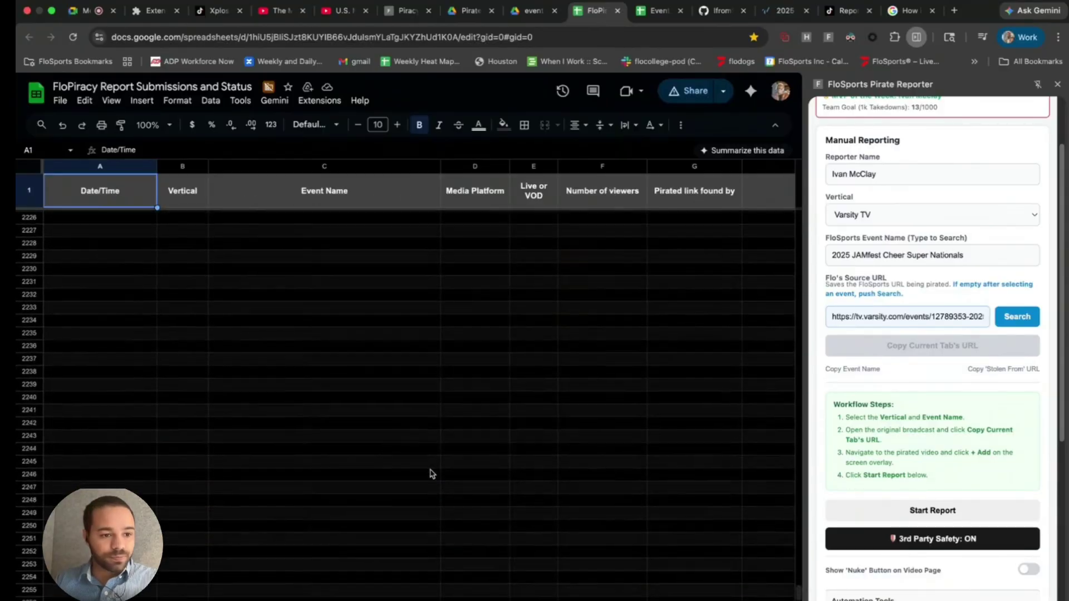
{"action": "scroll", "coordinate": [431, 473], "scroll_direction": "up", "scroll_amount": 10}
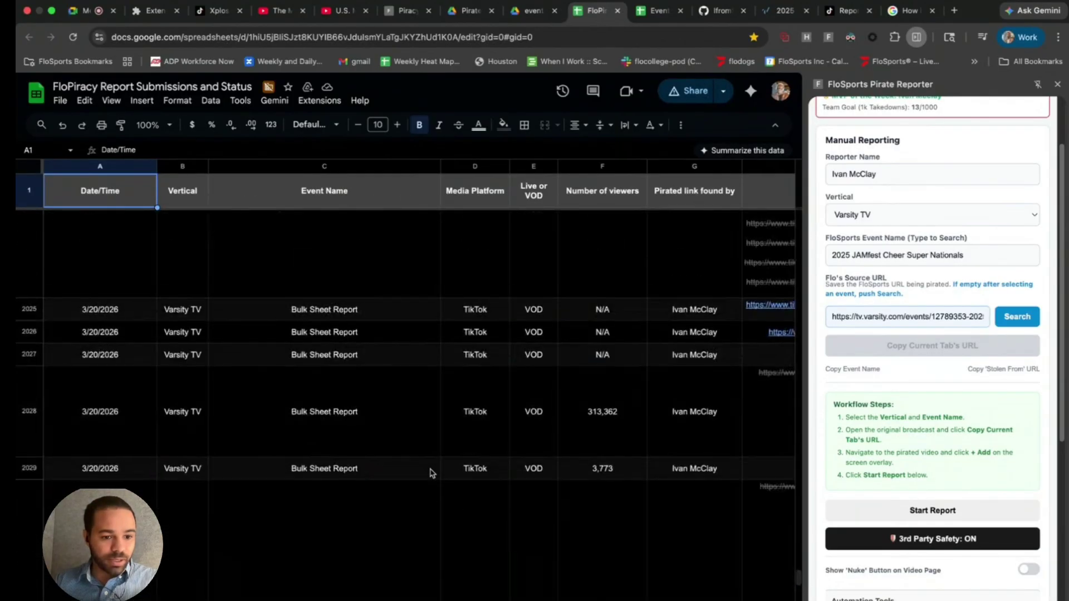
{"action": "scroll", "coordinate": [430, 474], "scroll_direction": "down", "scroll_amount": 5}
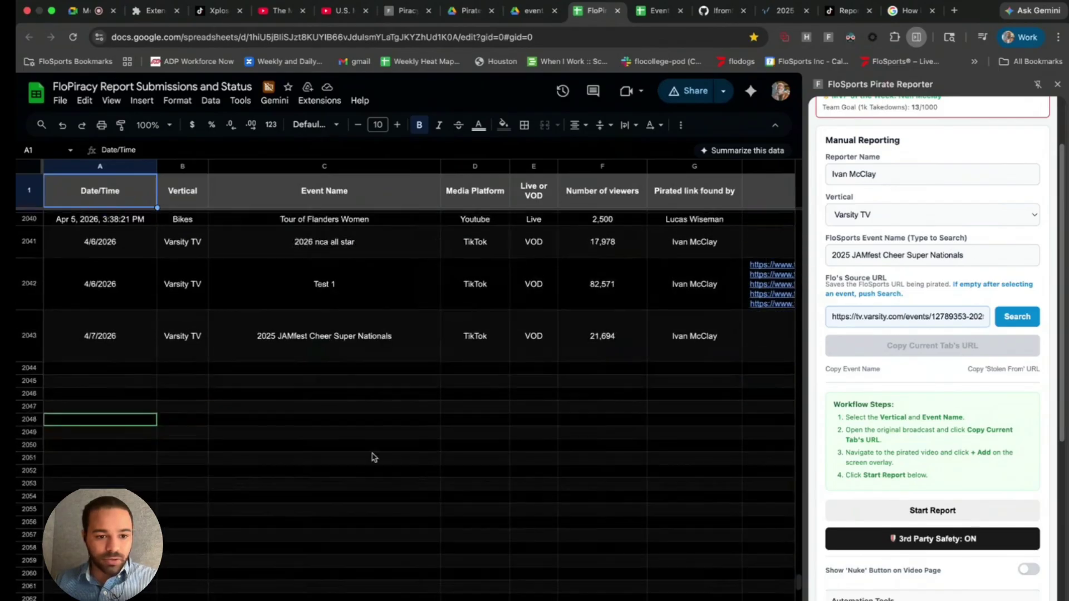
{"action": "scroll", "coordinate": [133, 356], "scroll_direction": "right", "scroll_amount": 1}
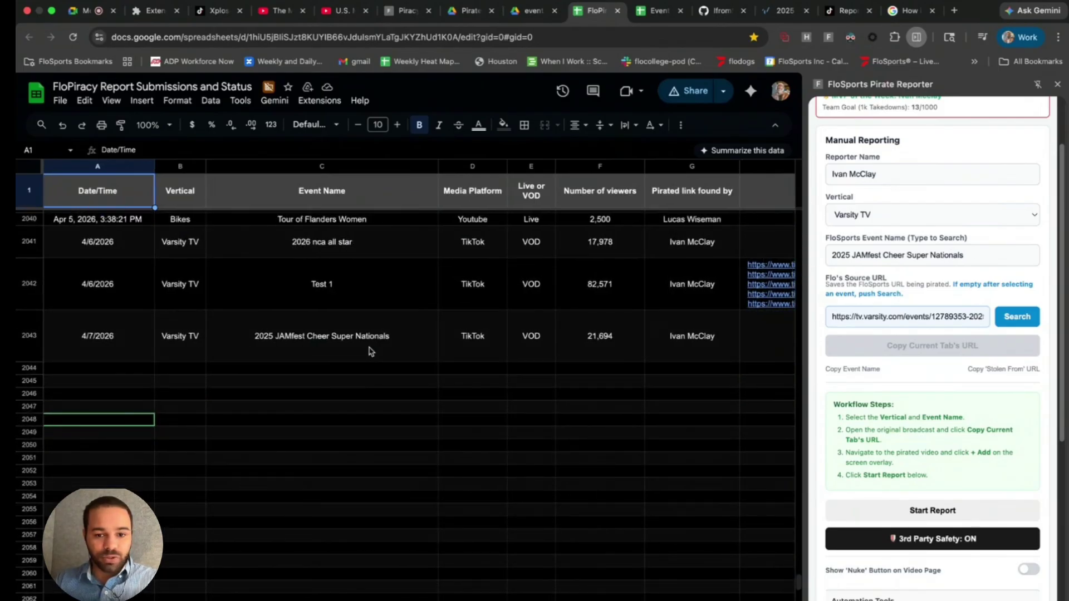
{"action": "scroll", "coordinate": [369, 350], "scroll_direction": "right", "scroll_amount": 5}
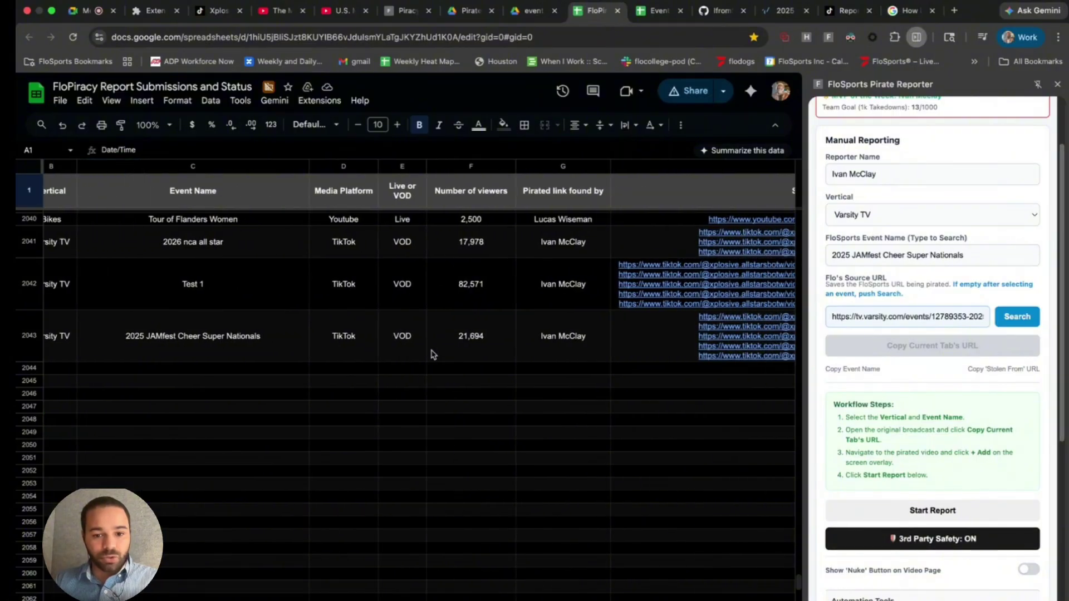
{"action": "scroll", "coordinate": [439, 355], "scroll_direction": "right", "scroll_amount": 10}
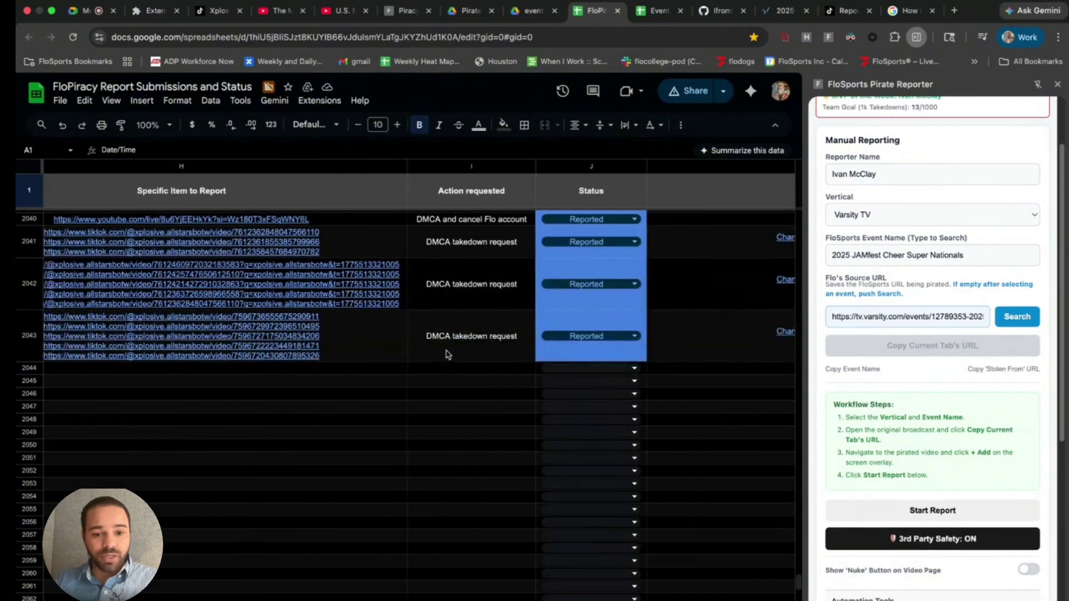
{"action": "scroll", "coordinate": [445, 354], "scroll_direction": "right", "scroll_amount": 8}
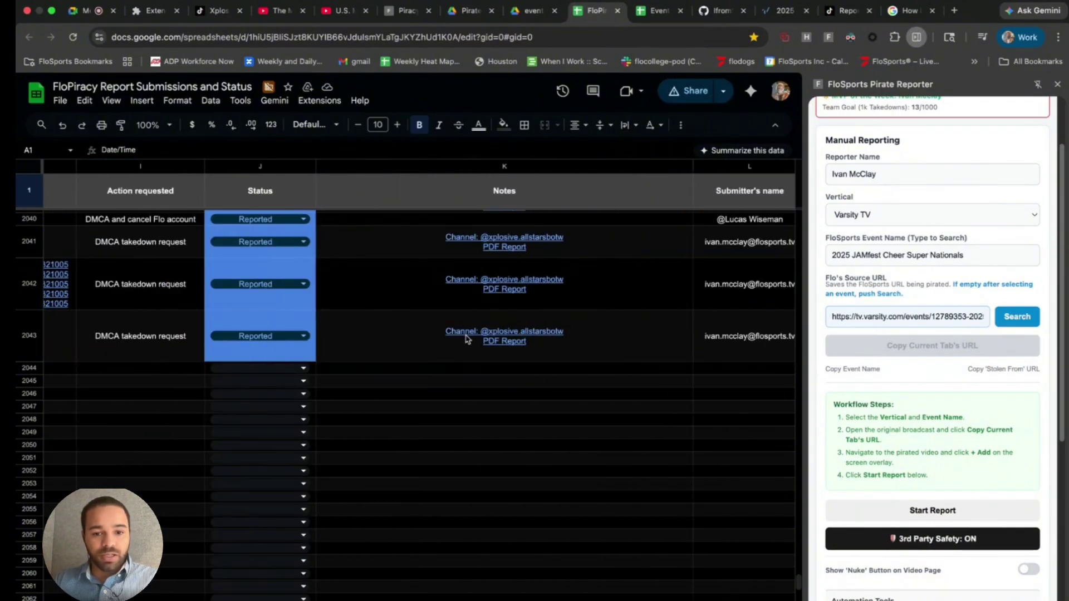
{"action": "mouse_move", "coordinate": [467, 336]}
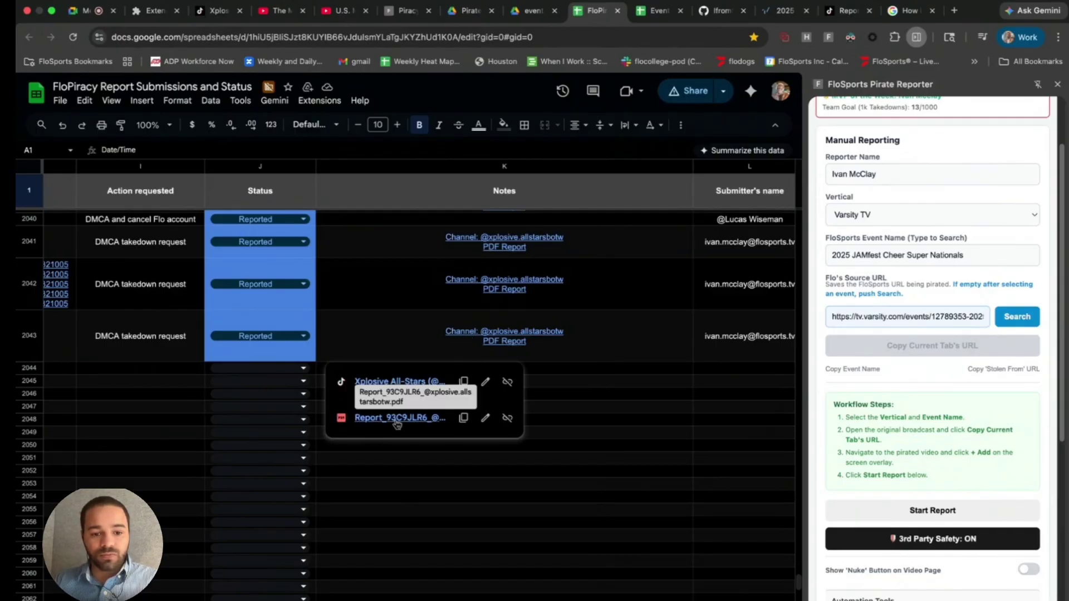
- Open row 2043's PDF report, select the infringer's handle, and view the first screenshot evidence
{"action": "left_click", "coordinate": [396, 422]}
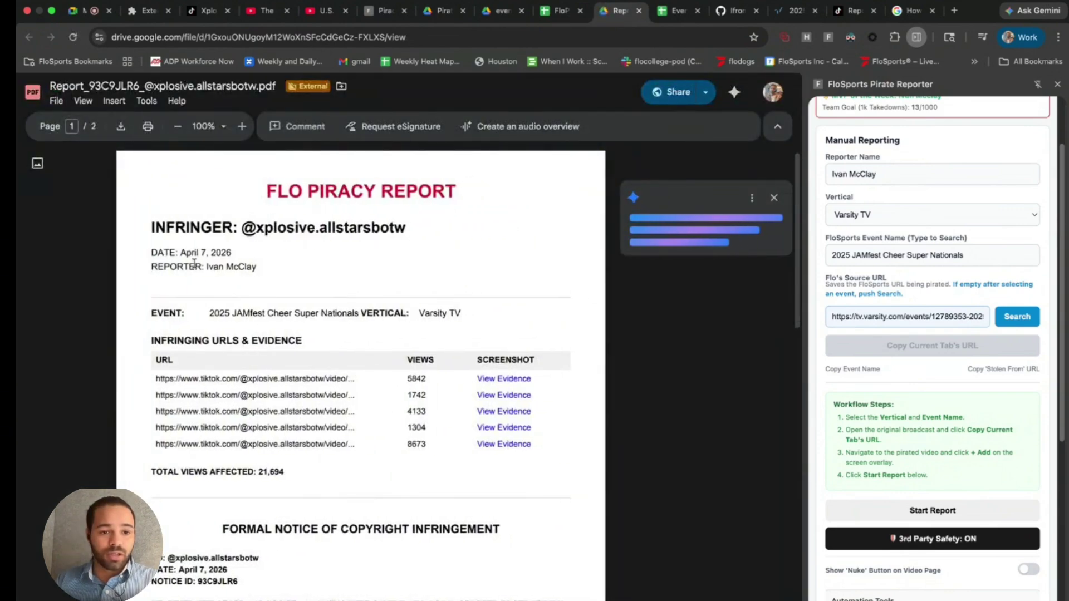
{"action": "double_click", "coordinate": [274, 238]}
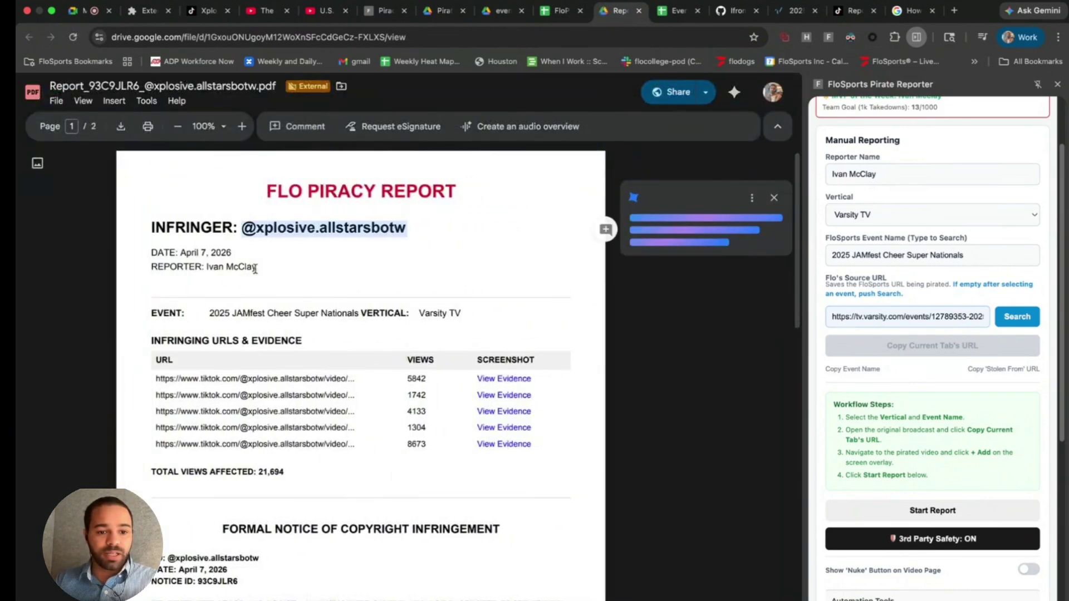
{"action": "left_click", "coordinate": [503, 380]}
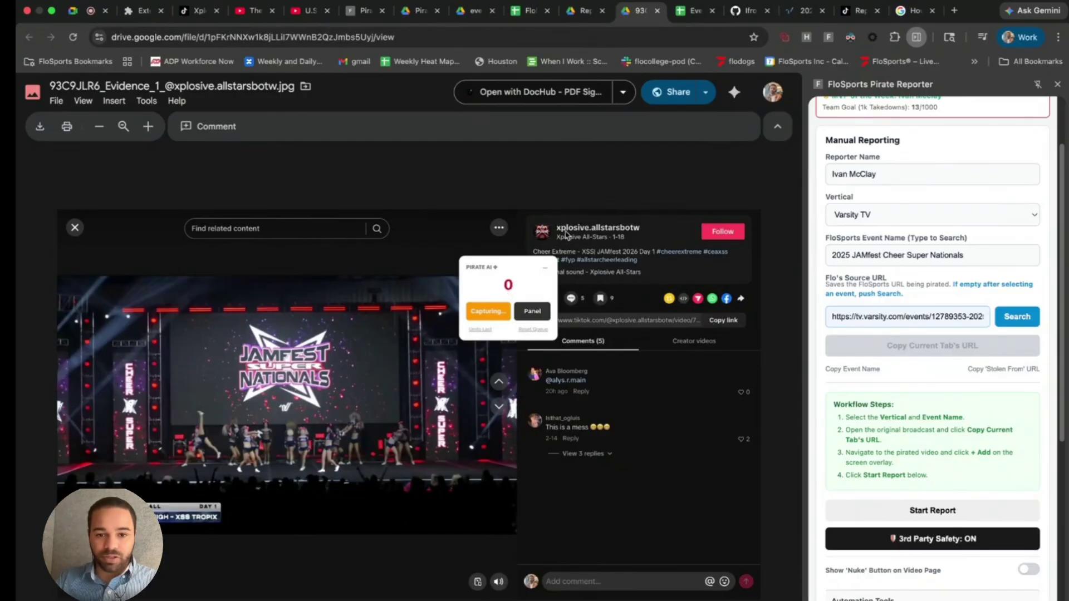
{"action": "left_click", "coordinate": [657, 10]}
- Scroll through the cease-and-desist PDF, close it, and return to the FloPiracy sheet
{"action": "scroll", "coordinate": [471, 429], "scroll_direction": "down", "scroll_amount": 8}
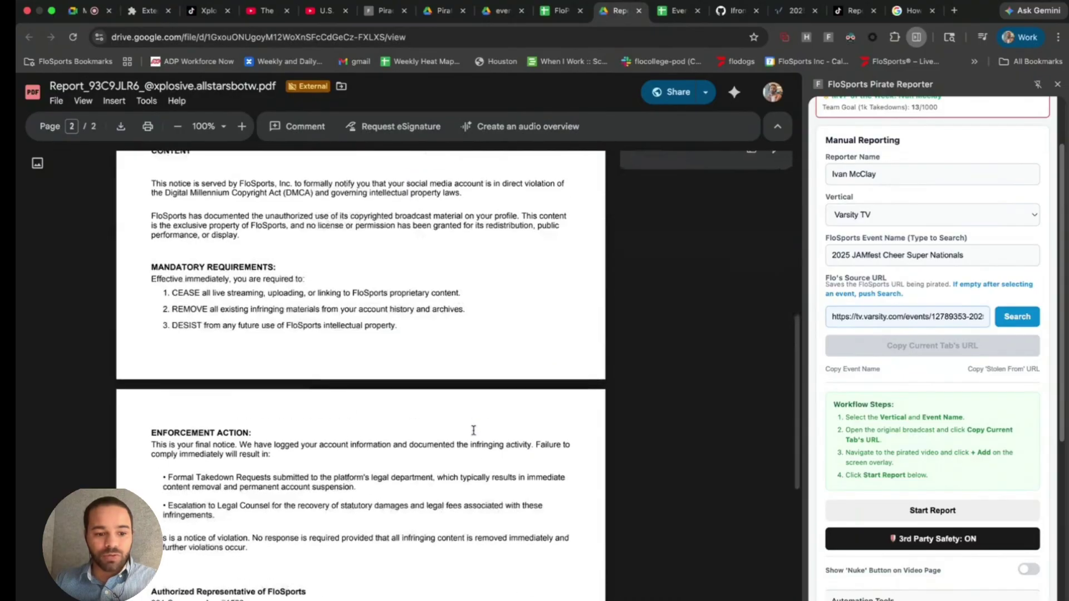
{"action": "scroll", "coordinate": [392, 397], "scroll_direction": "down", "scroll_amount": 5}
{"action": "scroll", "coordinate": [395, 438], "scroll_direction": "up", "scroll_amount": 7}
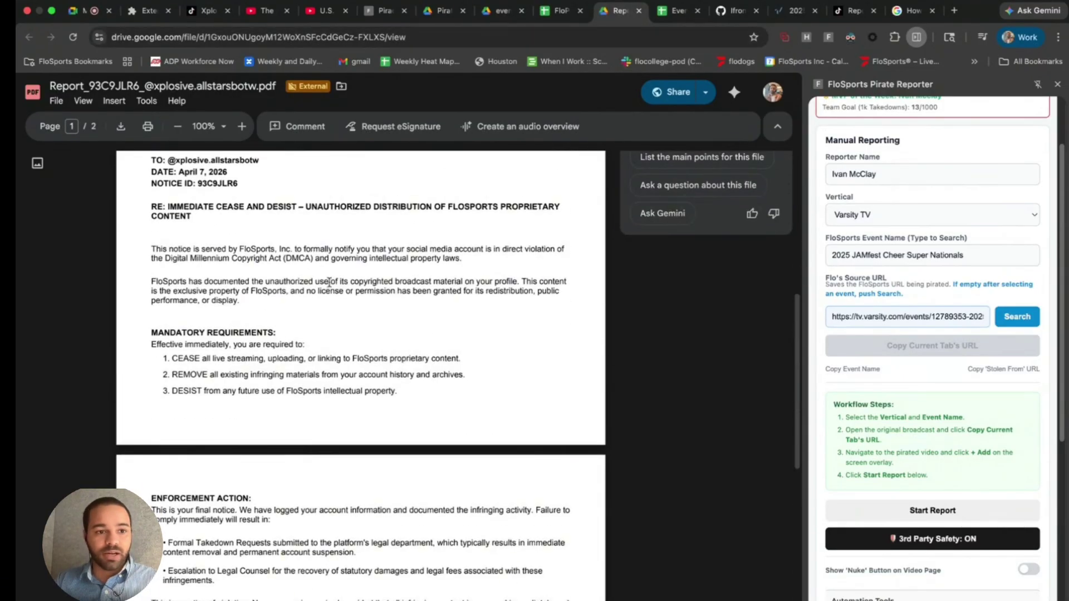
{"action": "scroll", "coordinate": [308, 275], "scroll_direction": "up", "scroll_amount": 3}
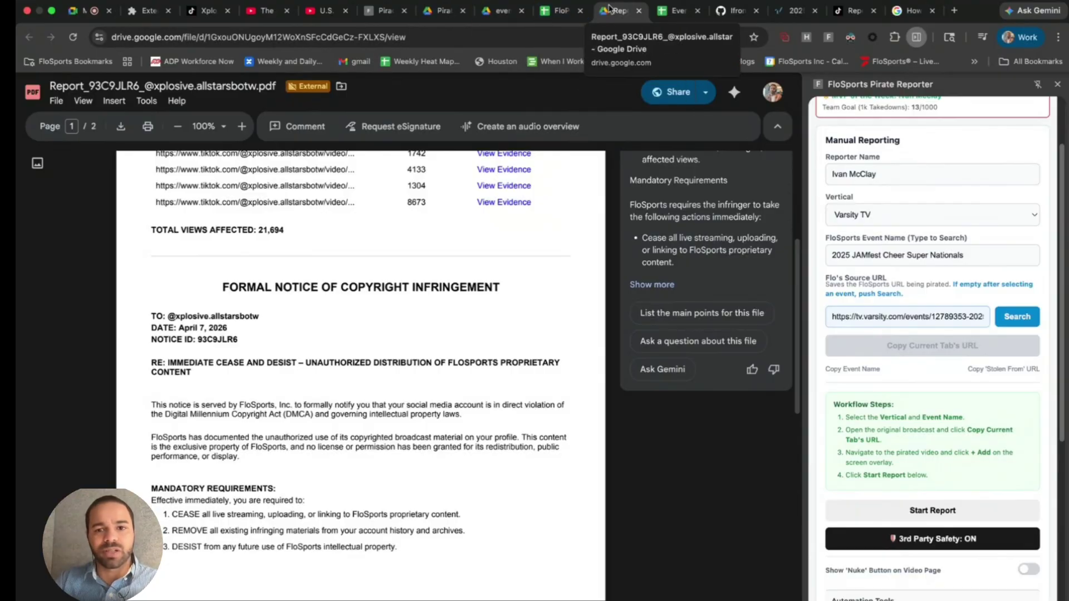
{"action": "left_click", "coordinate": [639, 11]}
{"action": "left_click", "coordinate": [560, 12]}
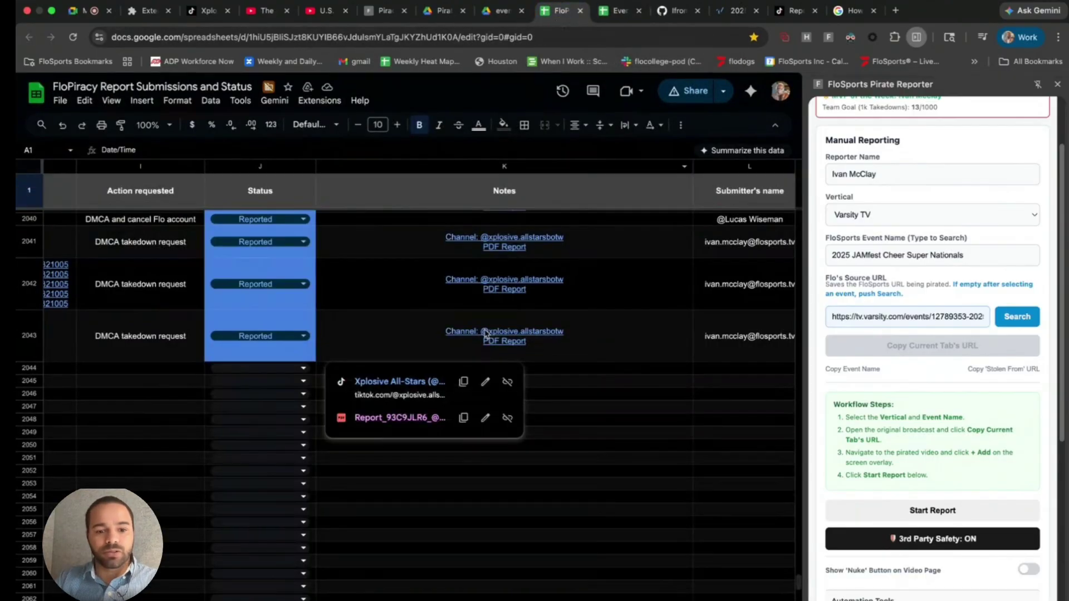
- Scroll across the newest rows' submitter, Report Number and Resolutions columns and highlight the Team Goal progress
{"action": "scroll", "coordinate": [512, 348], "scroll_direction": "right", "scroll_amount": 5}
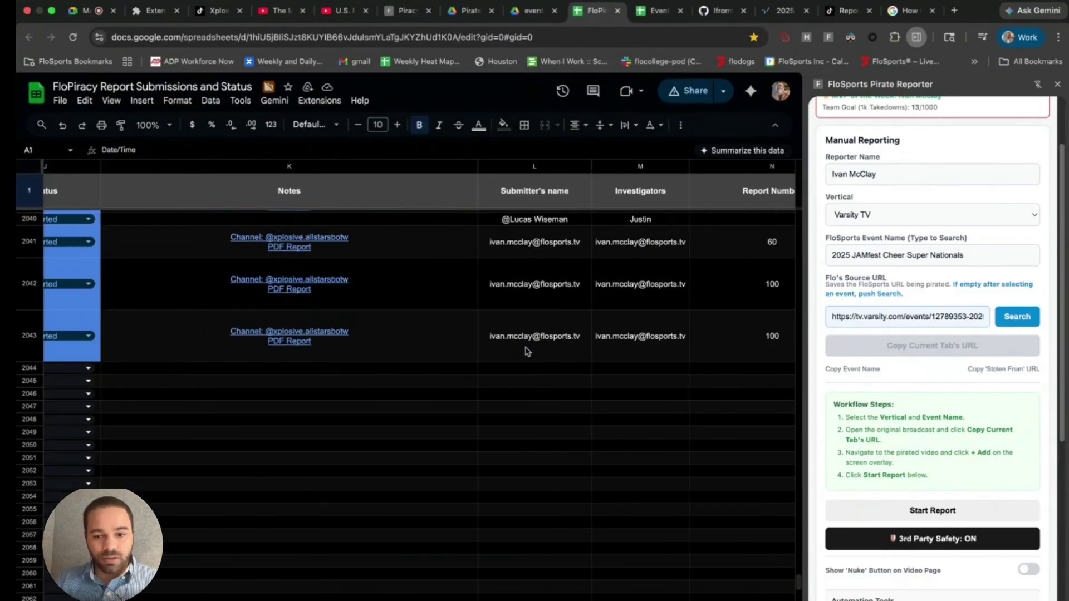
{"action": "scroll", "coordinate": [527, 351], "scroll_direction": "right", "scroll_amount": 5}
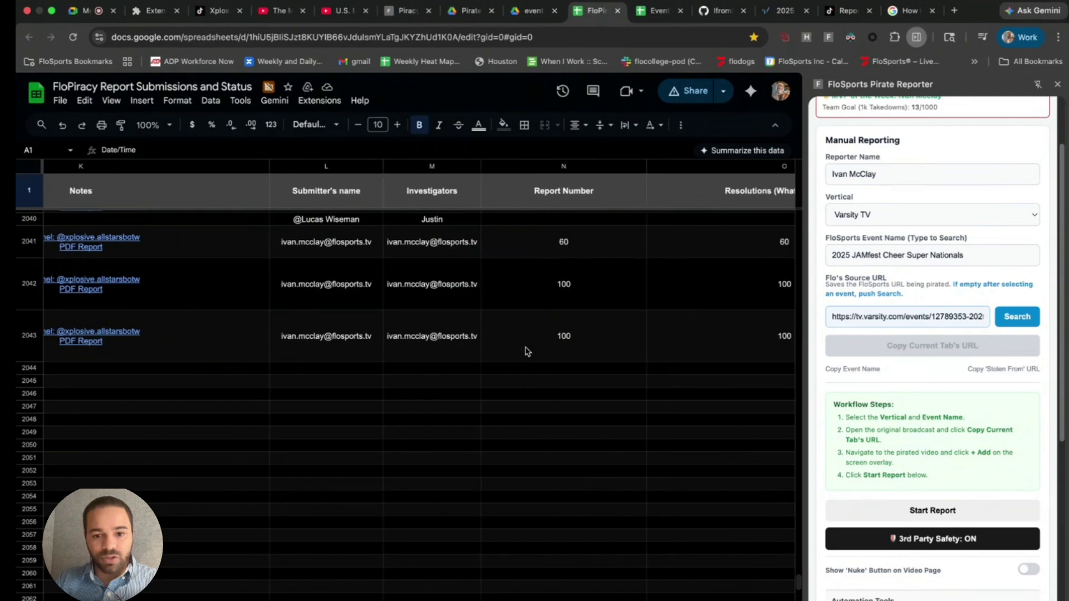
{"action": "scroll", "coordinate": [527, 350], "scroll_direction": "right", "scroll_amount": 3}
{"action": "scroll", "coordinate": [889, 241], "scroll_direction": "up", "scroll_amount": 3}
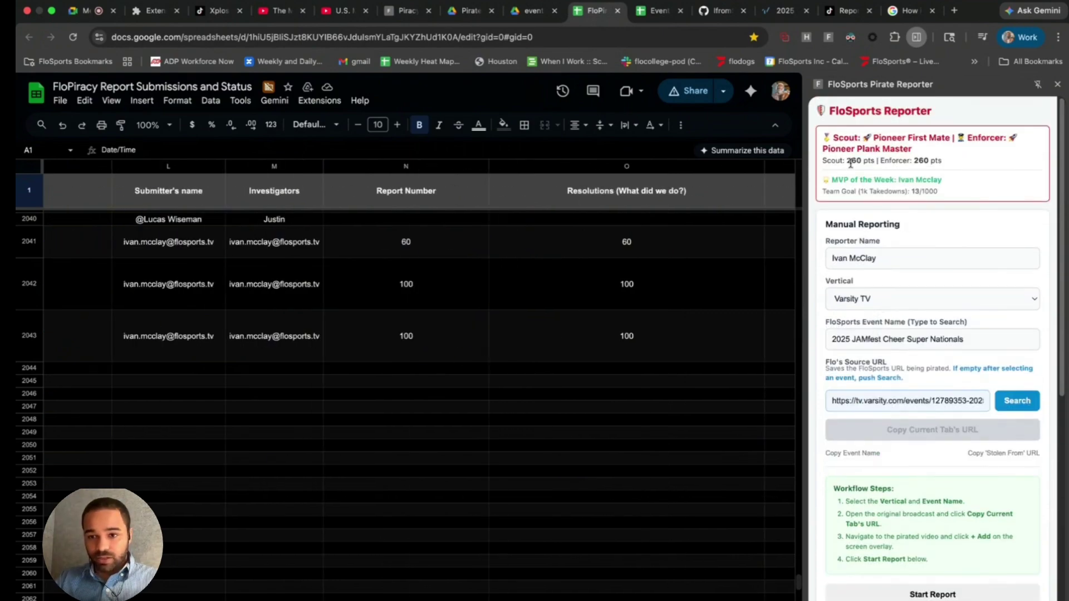
{"action": "scroll", "coordinate": [847, 161], "scroll_direction": "down", "scroll_amount": 1}
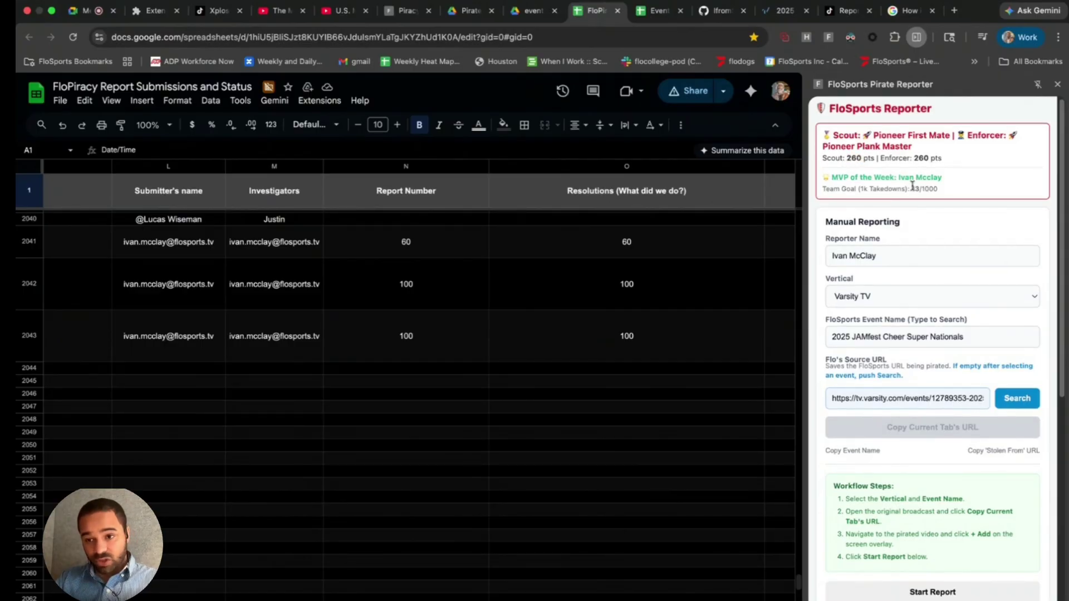
{"action": "left_click_drag", "start_coordinate": [940, 190], "coordinate": [827, 189]}
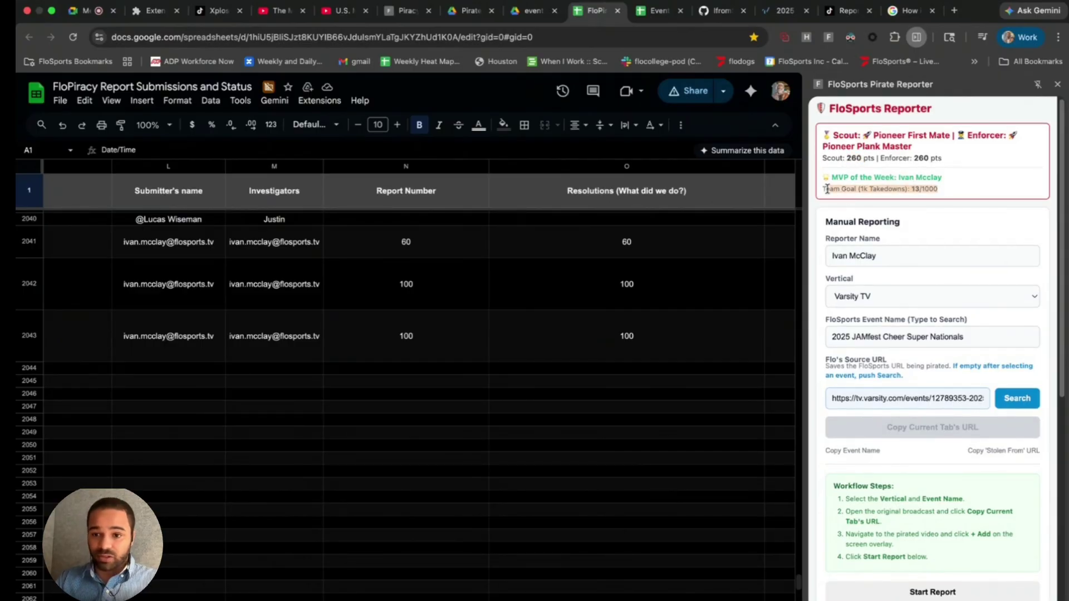
{"action": "scroll", "coordinate": [534, 338], "scroll_direction": "left", "scroll_amount": 5}
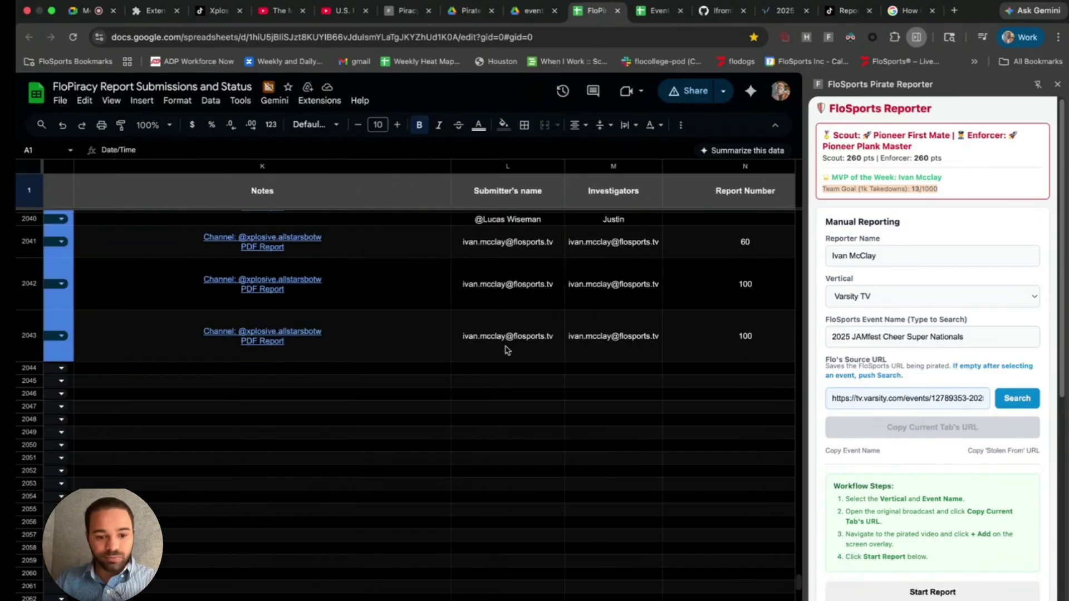
{"action": "left_click", "coordinate": [283, 11]}
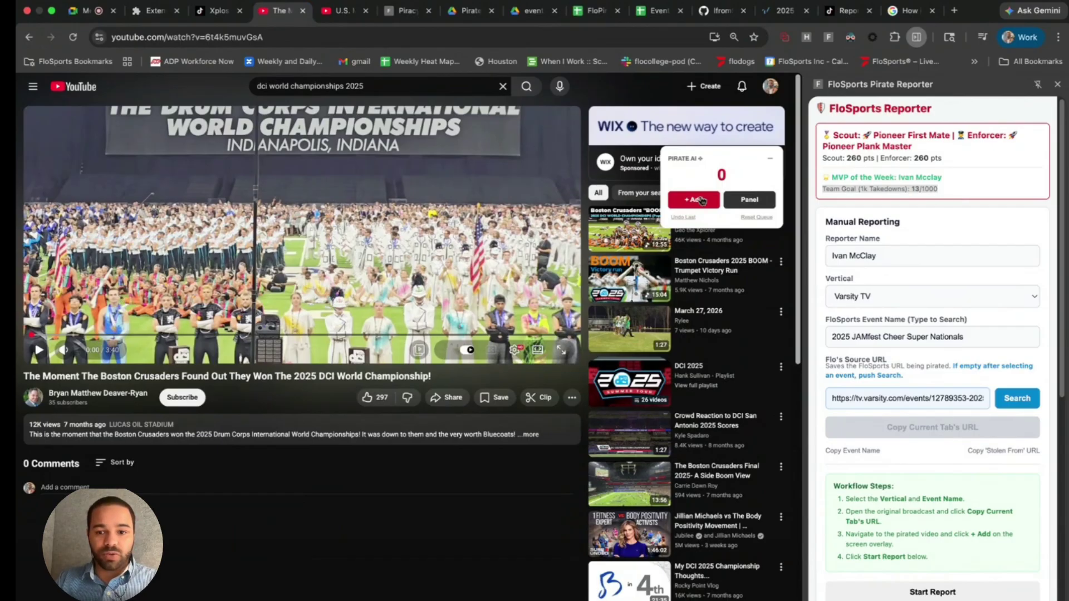
- Add the Boston Crusaders video to the Pirate AI queue, then pause and add the Marine Drum & Bugle Corps video
{"action": "left_click", "coordinate": [702, 203]}
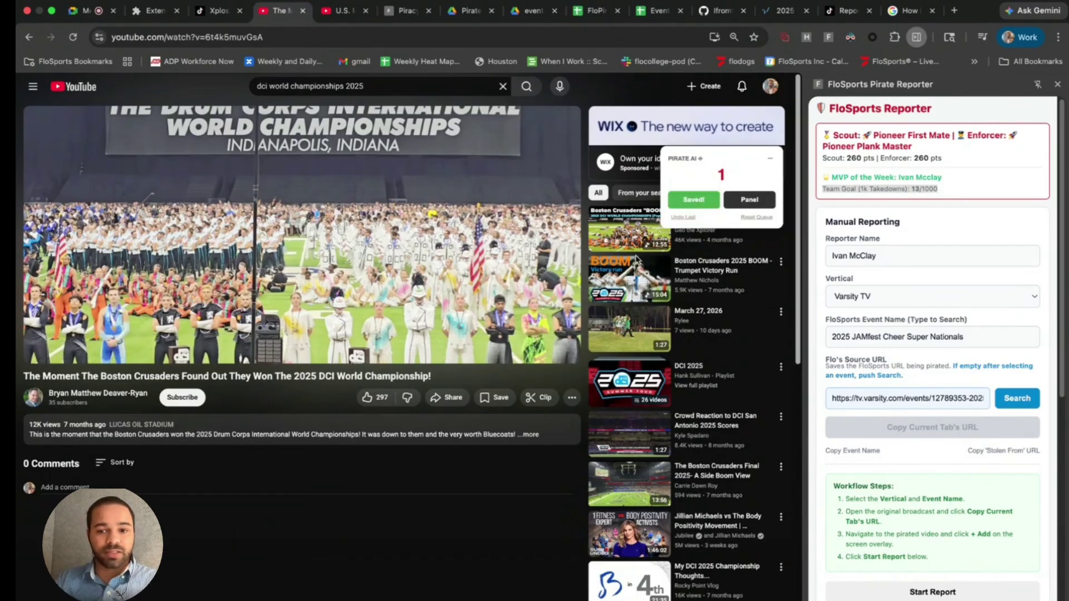
{"action": "left_click", "coordinate": [337, 10]}
{"action": "left_click", "coordinate": [326, 264]}
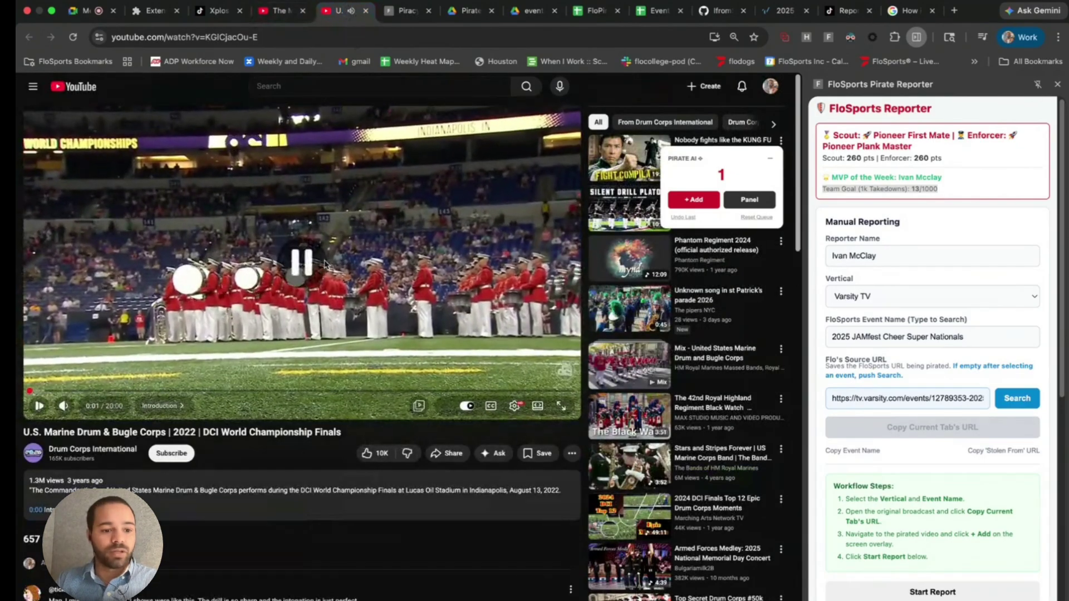
{"action": "left_click", "coordinate": [691, 201]}
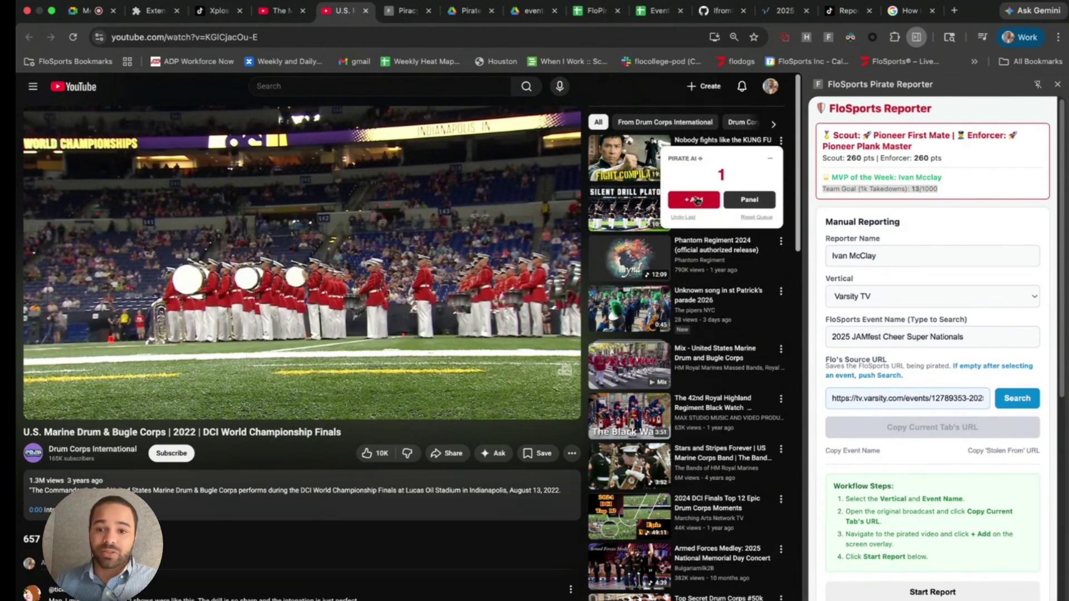
{"action": "left_click", "coordinate": [700, 201]}
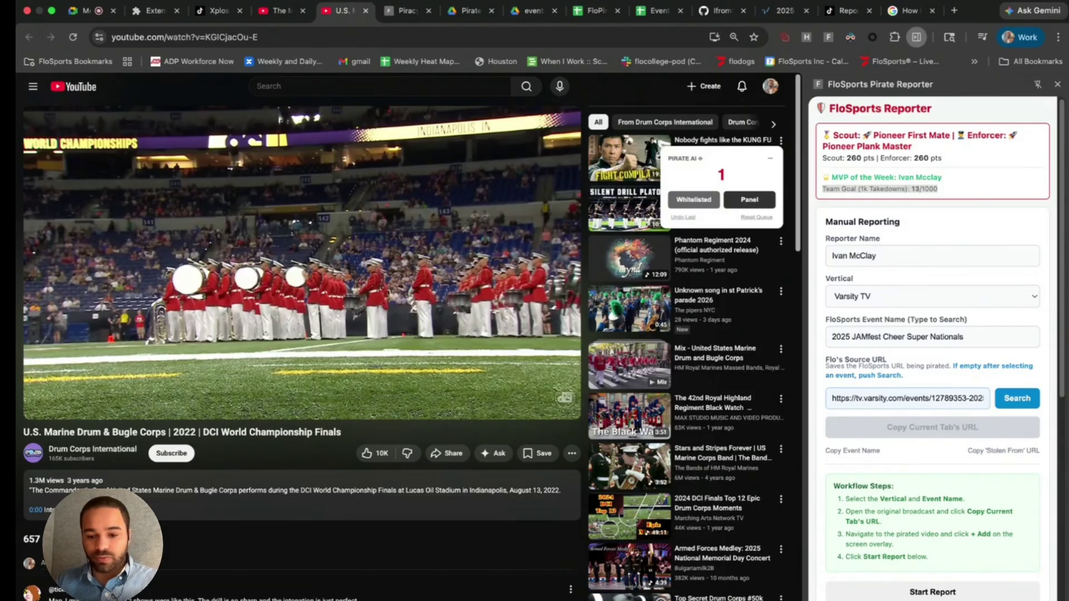
{"action": "left_click", "coordinate": [610, 14]}
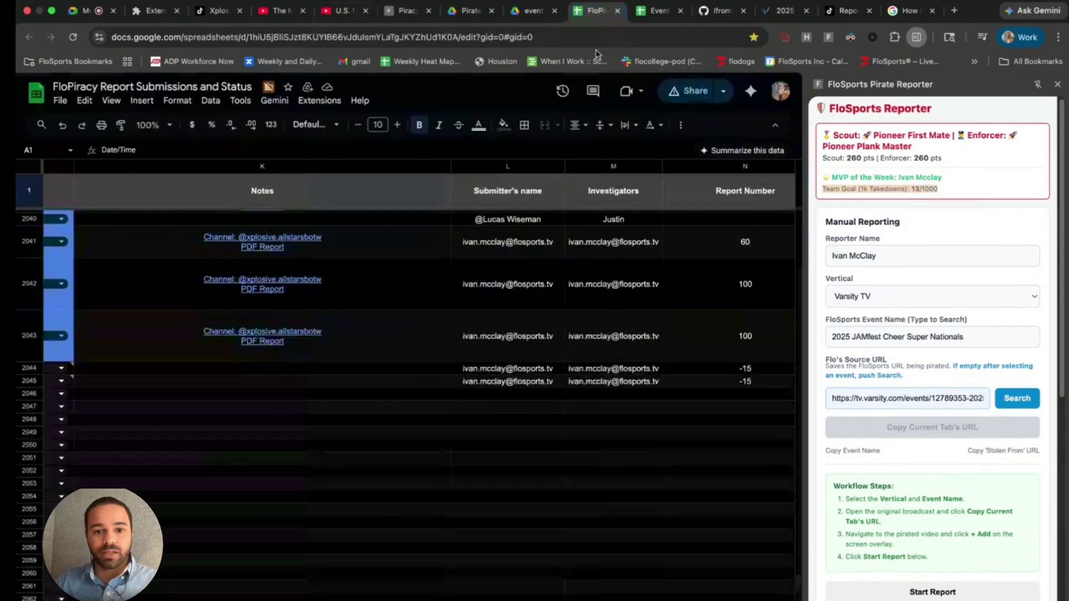
- Scroll across rows 2044–2045 to inspect the Failed Whitelist Penalty entries with −15 report numbers
{"action": "scroll", "coordinate": [412, 357], "scroll_direction": "left", "scroll_amount": 10}
{"action": "scroll", "coordinate": [391, 380], "scroll_direction": "left", "scroll_amount": 5}
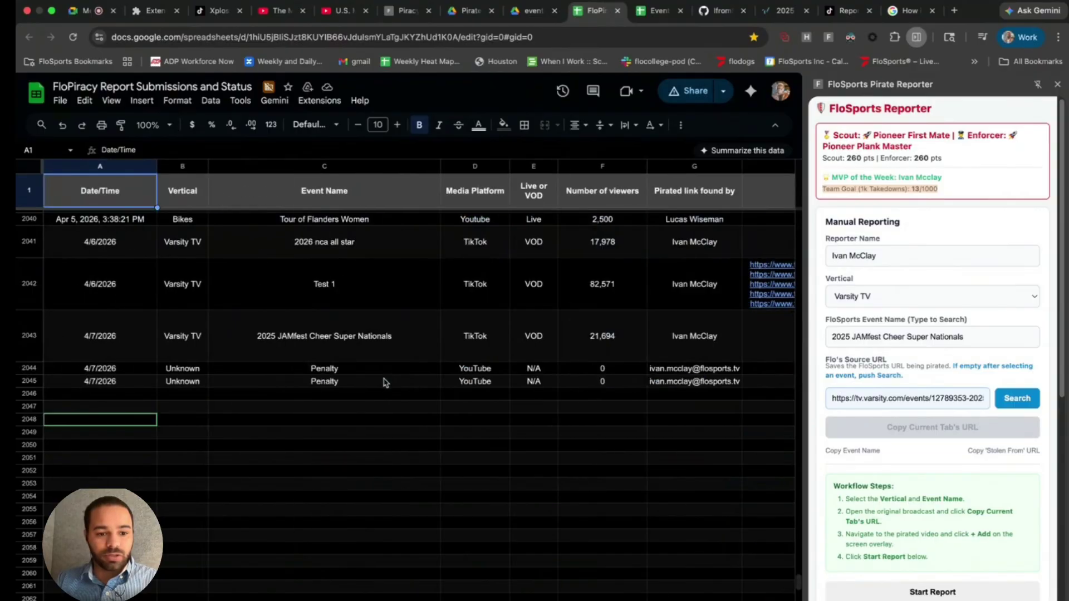
{"action": "scroll", "coordinate": [367, 381], "scroll_direction": "right", "scroll_amount": 8}
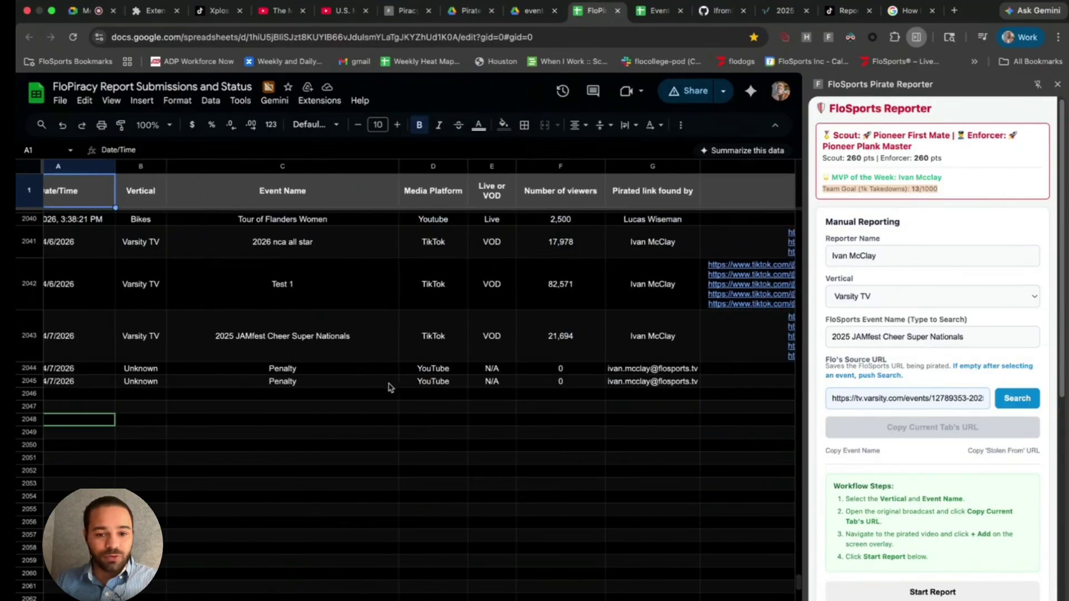
{"action": "scroll", "coordinate": [392, 386], "scroll_direction": "right", "scroll_amount": 10}
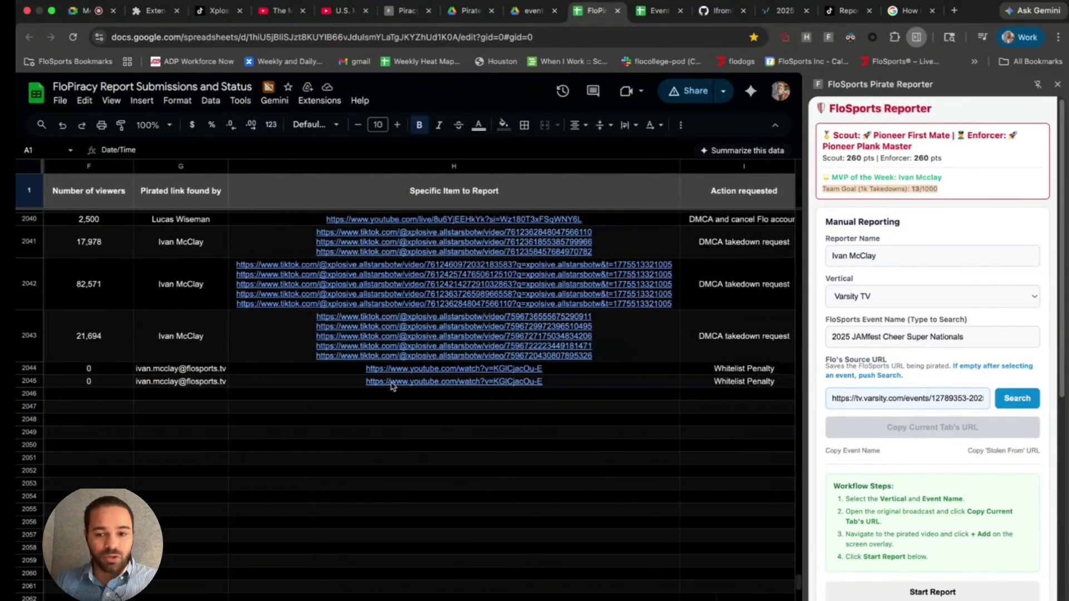
{"action": "scroll", "coordinate": [479, 392], "scroll_direction": "right", "scroll_amount": 8}
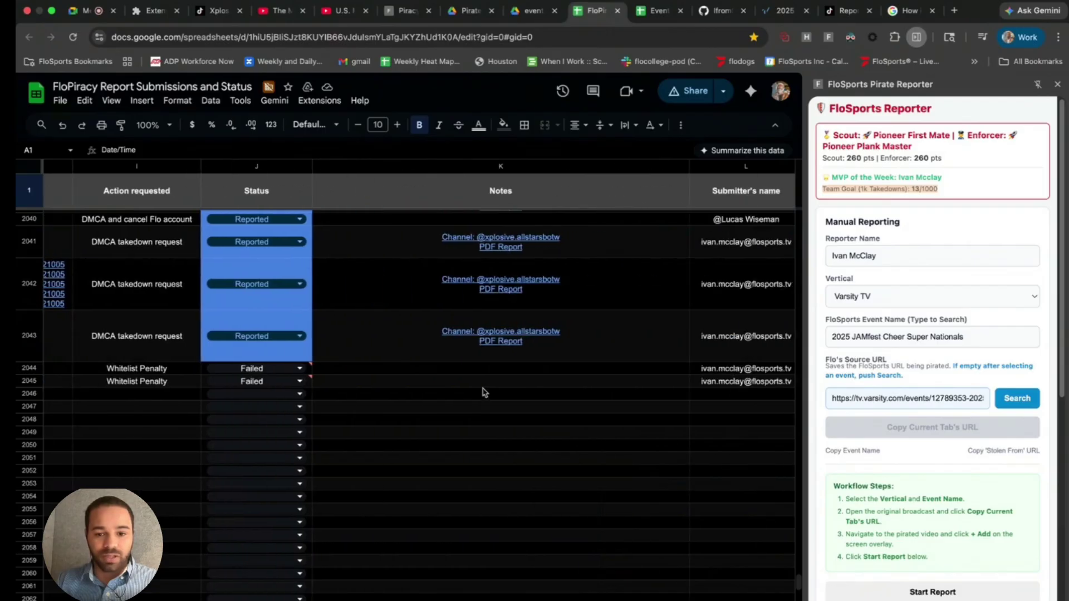
{"action": "scroll", "coordinate": [566, 400], "scroll_direction": "right", "scroll_amount": 1}
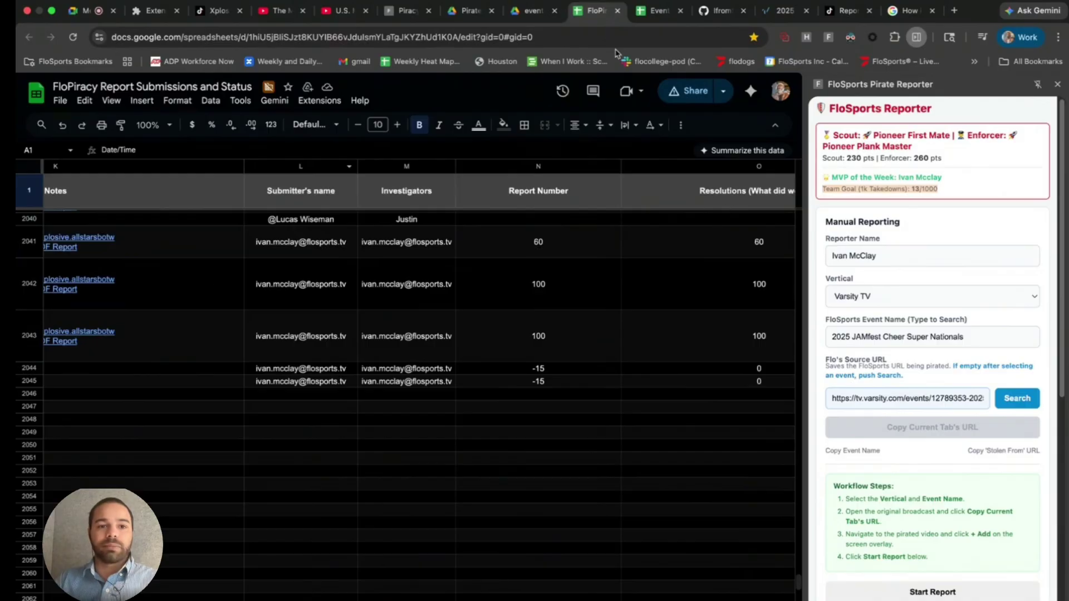
{"action": "left_click", "coordinate": [341, 10]}
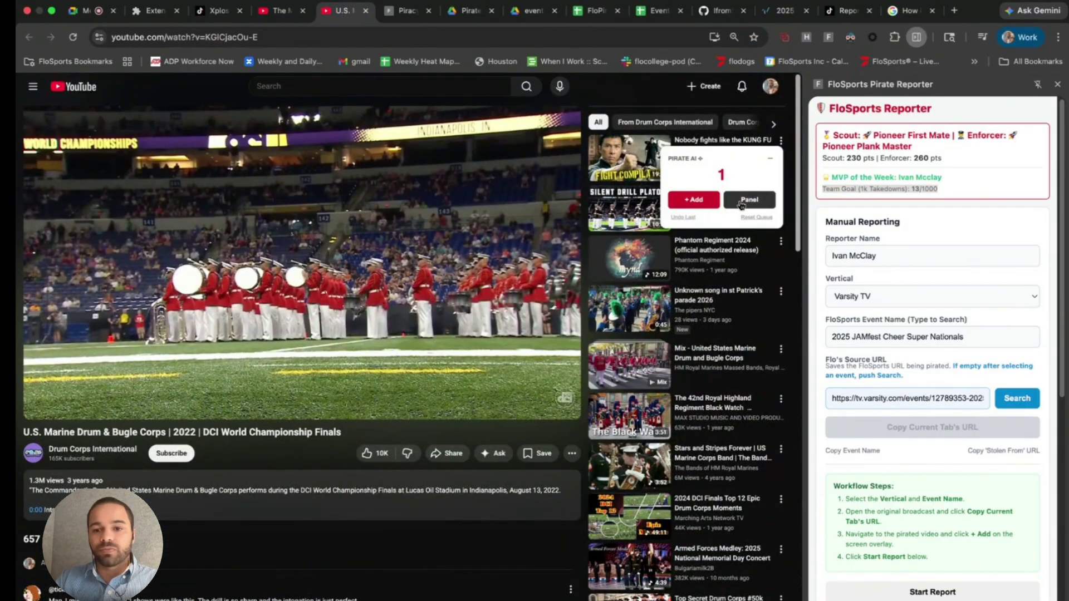
- Choose FloMarching, change the event to 202 DCI Worlds, search its source, and start the copyright report
{"action": "left_click", "coordinate": [907, 304]}
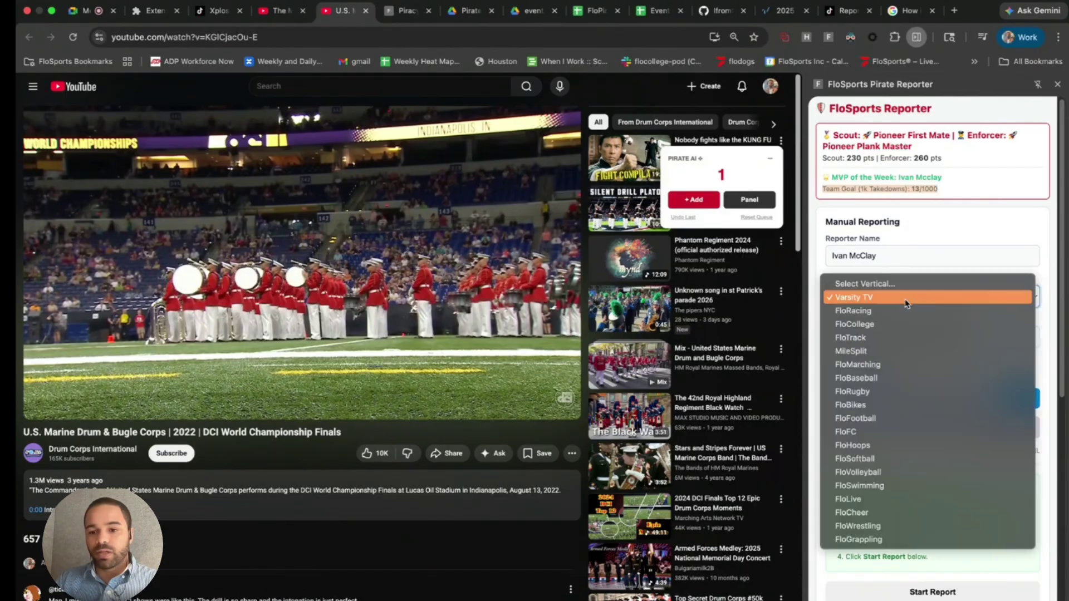
{"action": "key", "text": "Escape"}
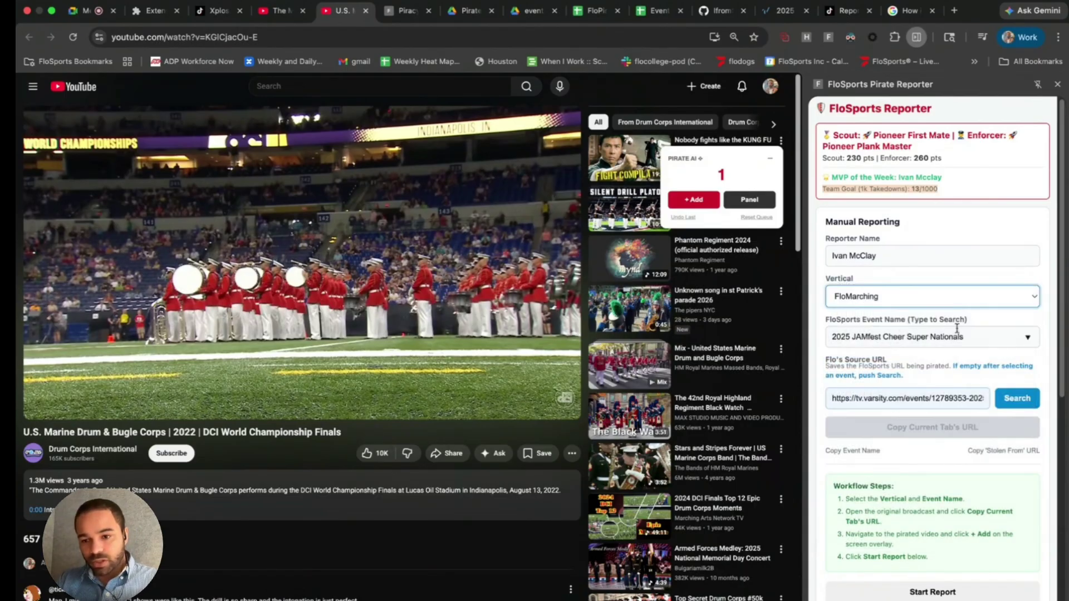
{"action": "left_click_drag", "start_coordinate": [972, 336], "coordinate": [833, 337]}
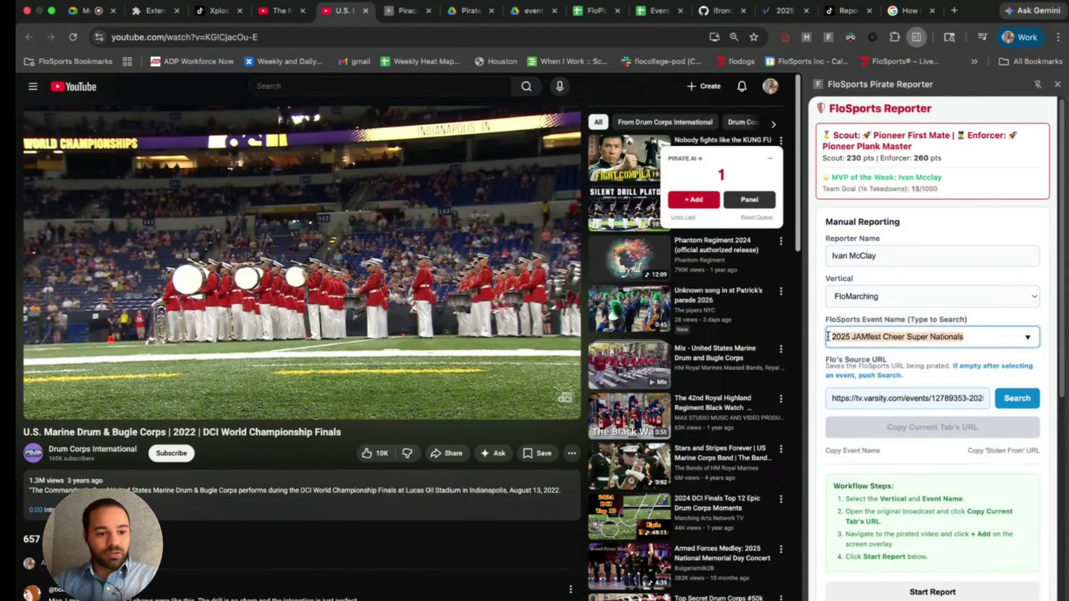
{"action": "type", "text": "202 "}
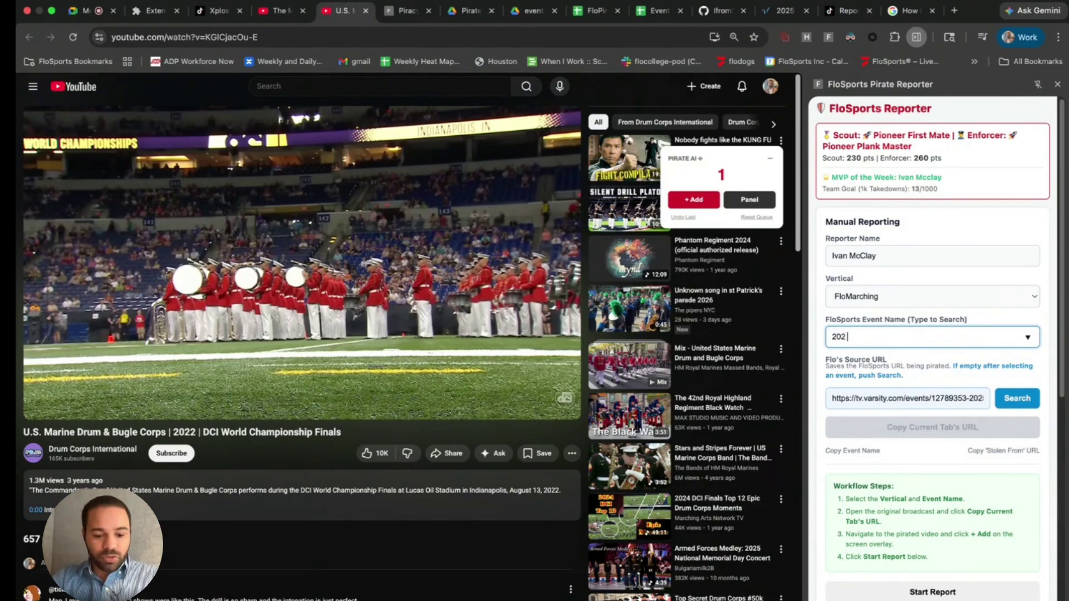
{"action": "type", "text": "DCI"}
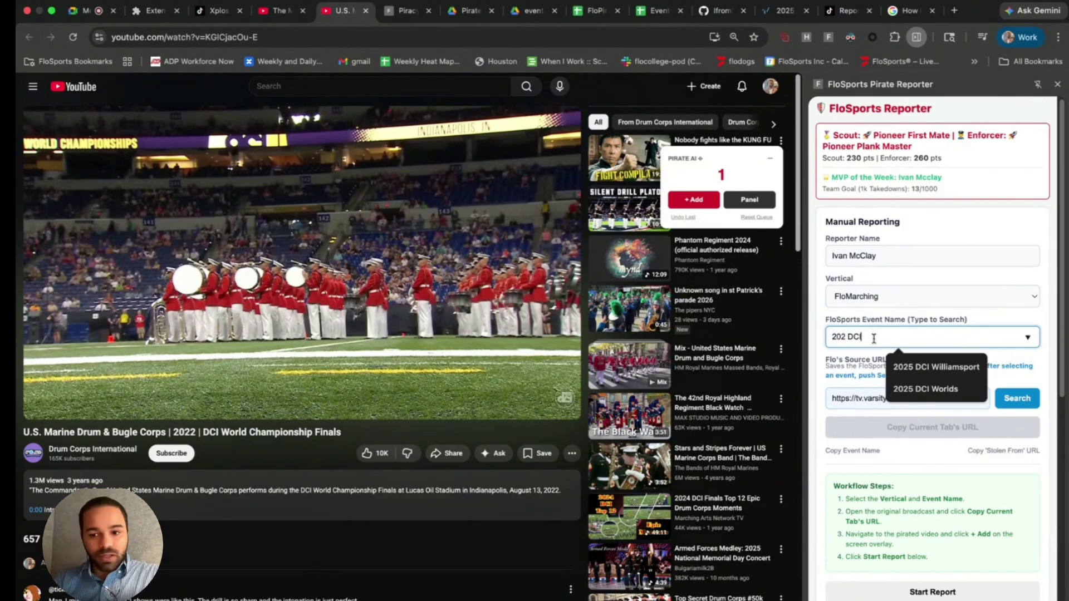
{"action": "type", "text": " Worlds"}
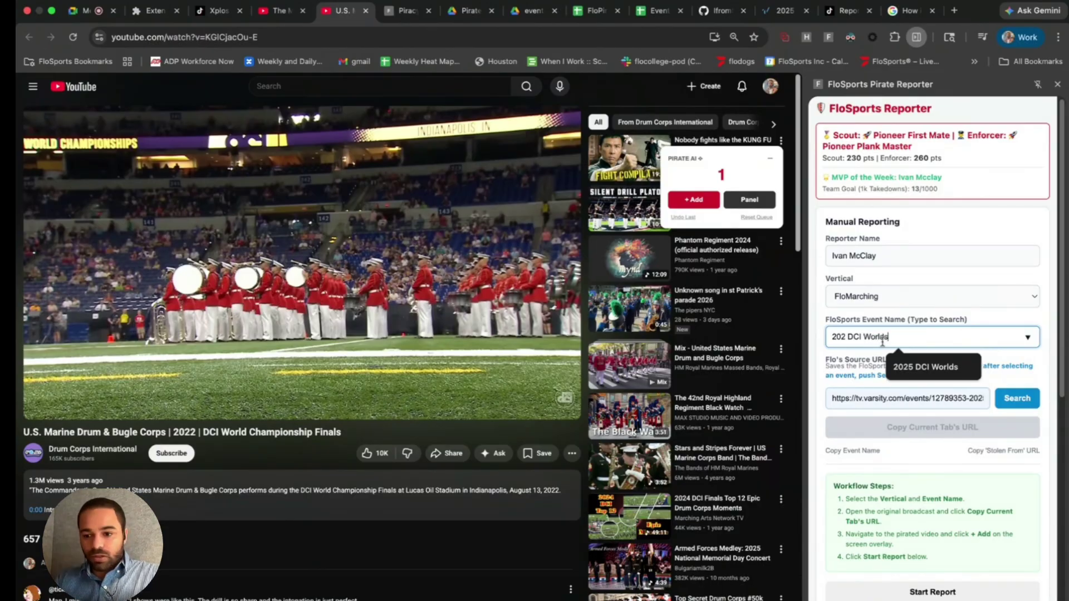
{"action": "left_click", "coordinate": [1000, 394]}
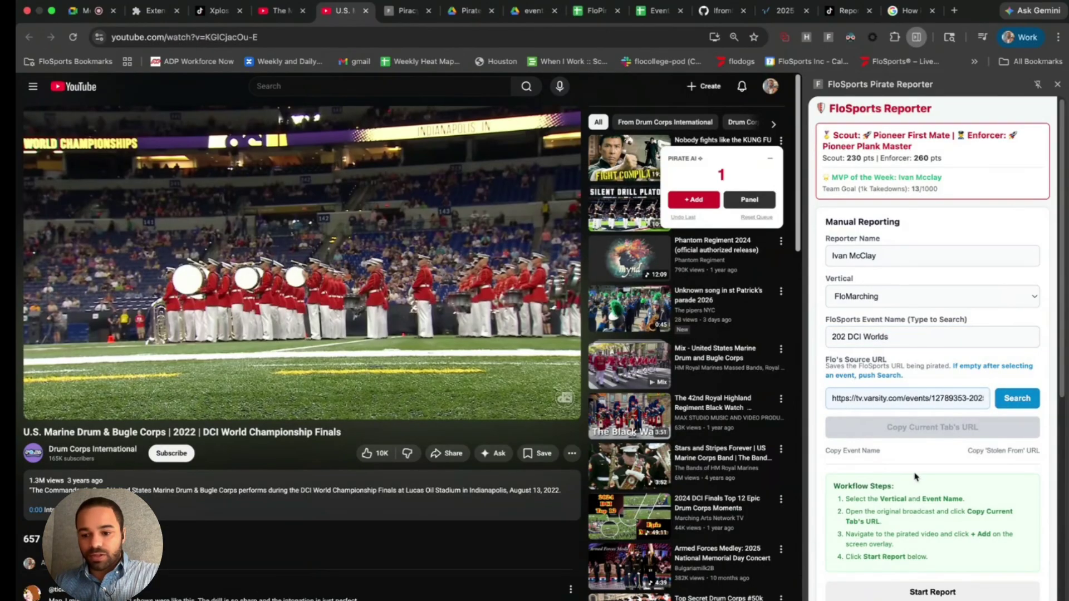
{"action": "scroll", "coordinate": [943, 562], "scroll_direction": "down", "scroll_amount": 1}
{"action": "left_click", "coordinate": [941, 580]}
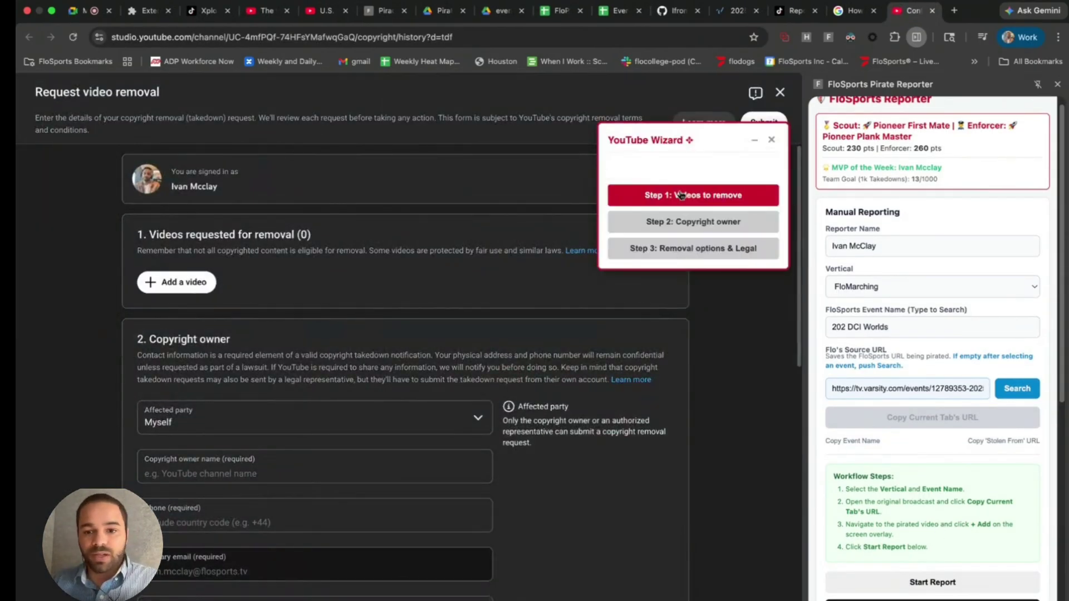
- Run the YouTube Wizard to add the video, autofill owner details, and fill removal options and agreements
{"action": "left_click", "coordinate": [681, 194]}
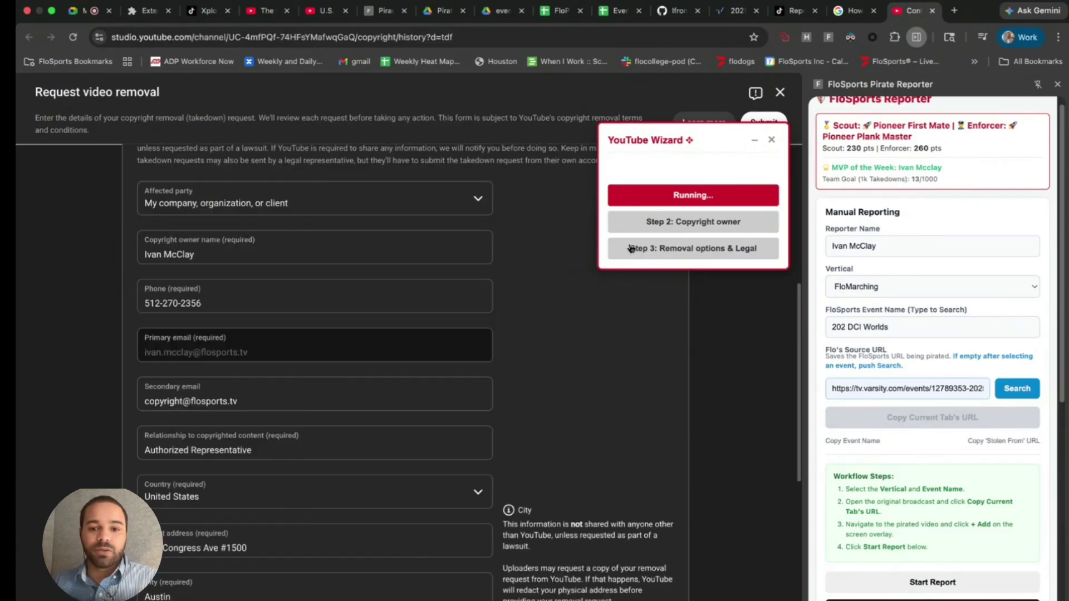
{"action": "left_click", "coordinate": [657, 230]}
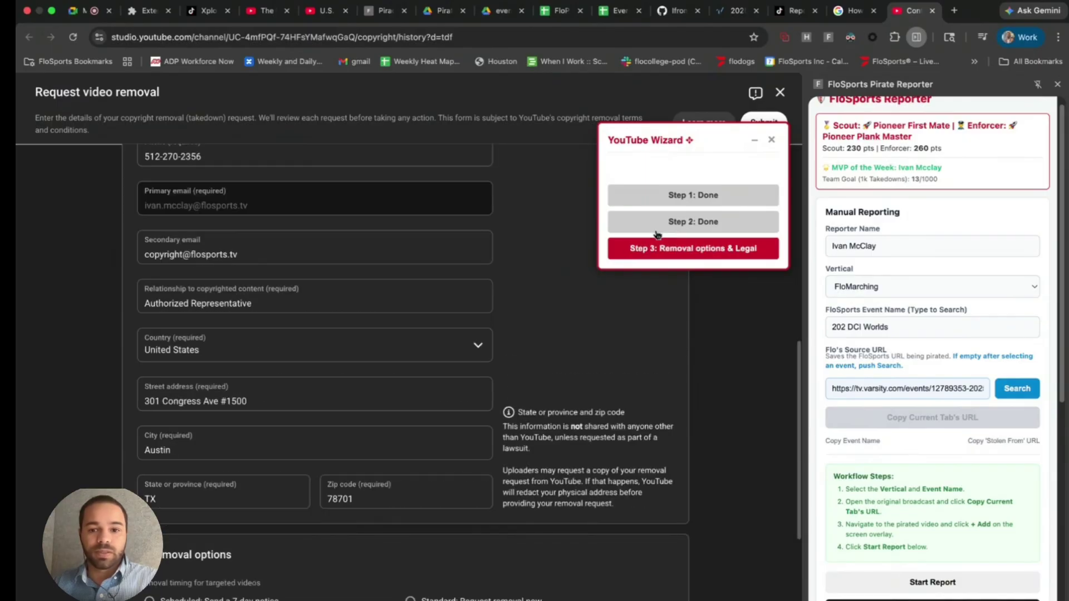
{"action": "left_click", "coordinate": [662, 248]}
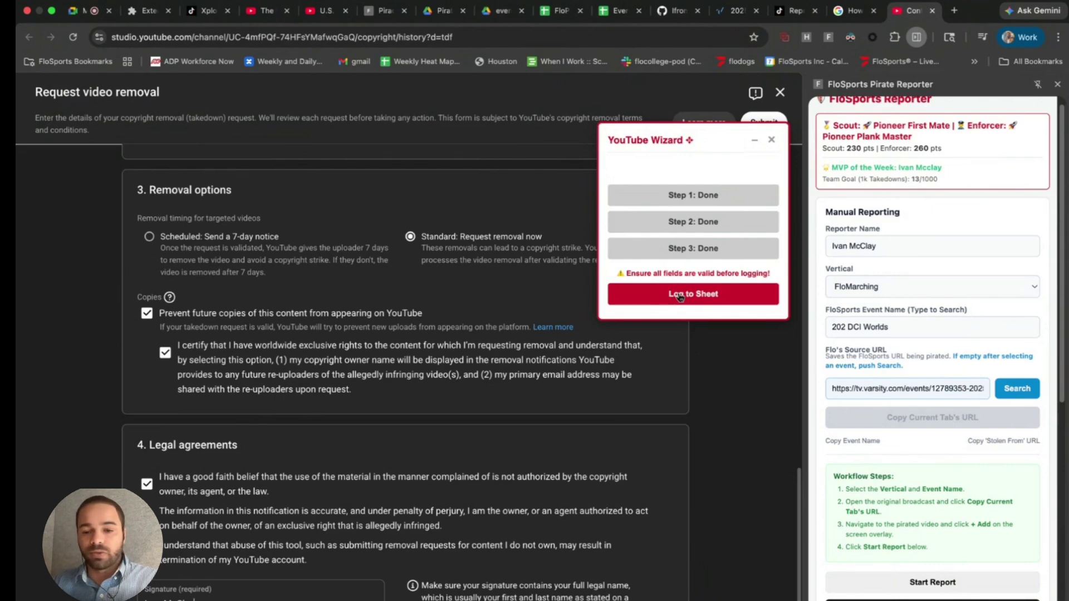
- Collapse the wizard and close the copyright removal request tab
{"action": "left_click", "coordinate": [754, 142]}
{"action": "left_click", "coordinate": [767, 143]}
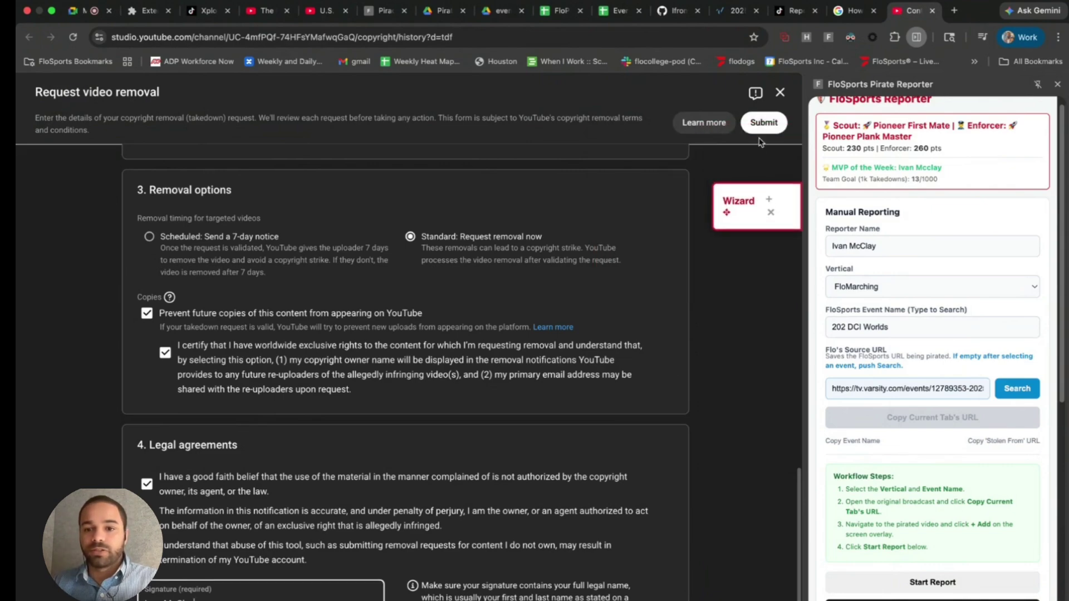
{"action": "left_click", "coordinate": [931, 11]}
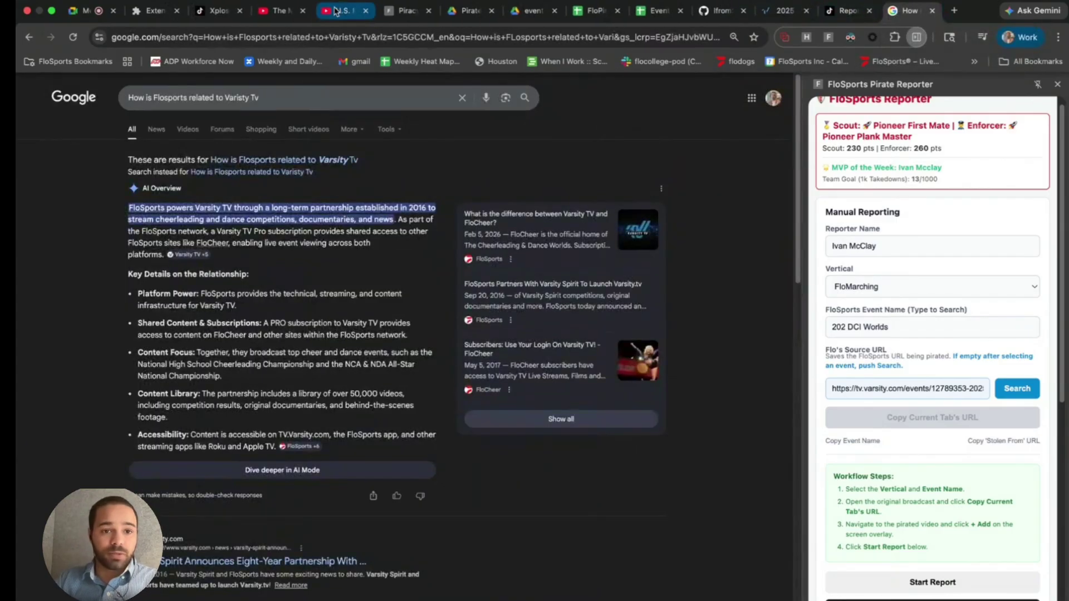
- On the Boston Crusaders video, reset the Pirate AI queue and confirm the deletion
{"action": "left_click", "coordinate": [331, 10]}
{"action": "left_click", "coordinate": [218, 10]}
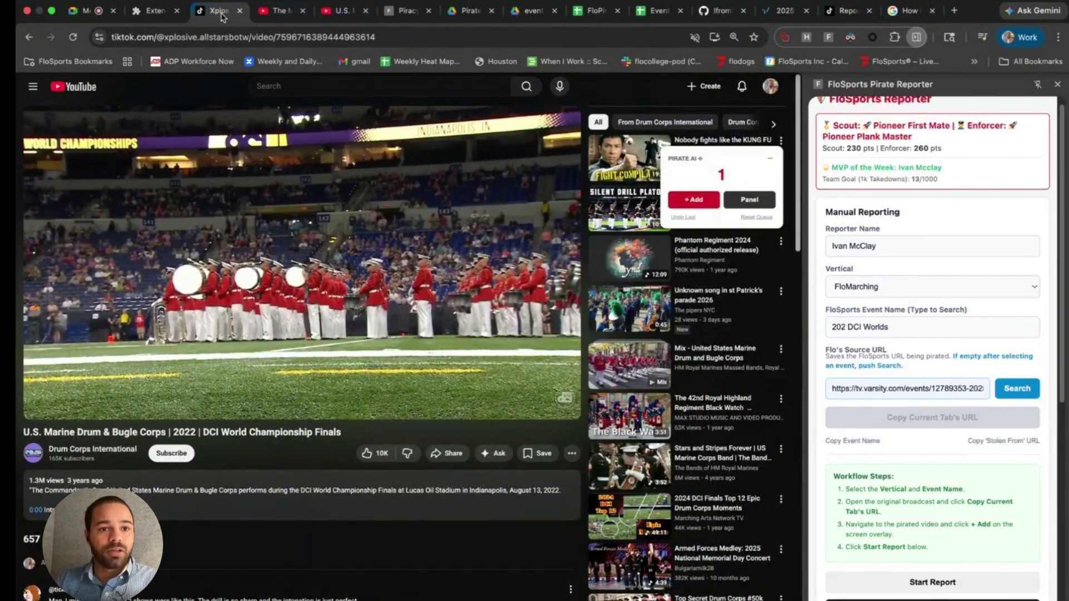
{"action": "left_click", "coordinate": [271, 13]}
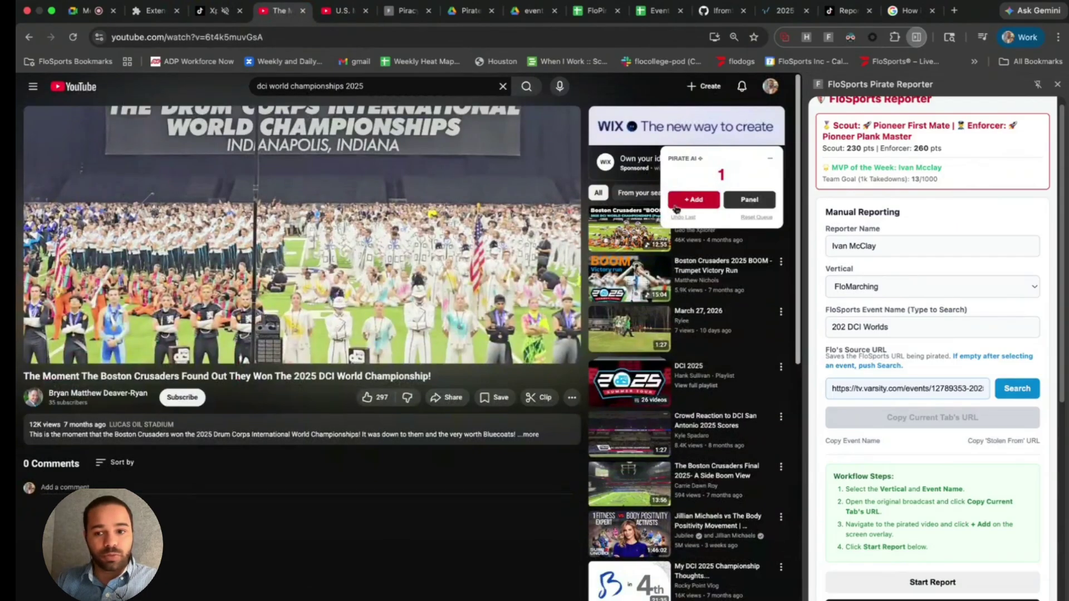
{"action": "left_click", "coordinate": [745, 221]}
{"action": "left_click", "coordinate": [508, 113]}
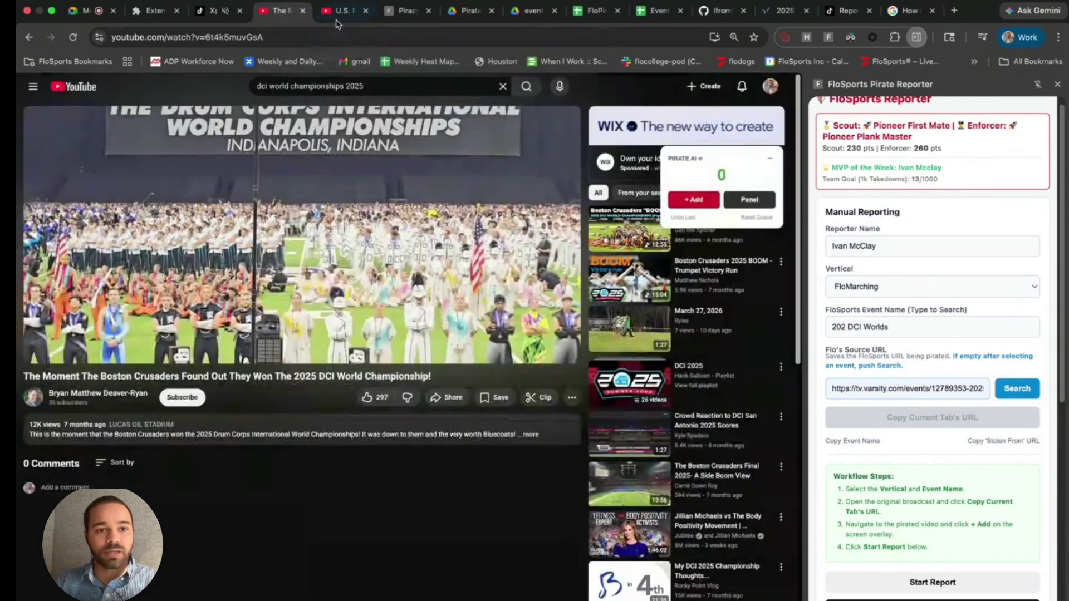
- Close the U.S. Marine video tab and return to the Boston Crusaders video
{"action": "left_click", "coordinate": [344, 17]}
{"action": "left_click", "coordinate": [365, 11]}
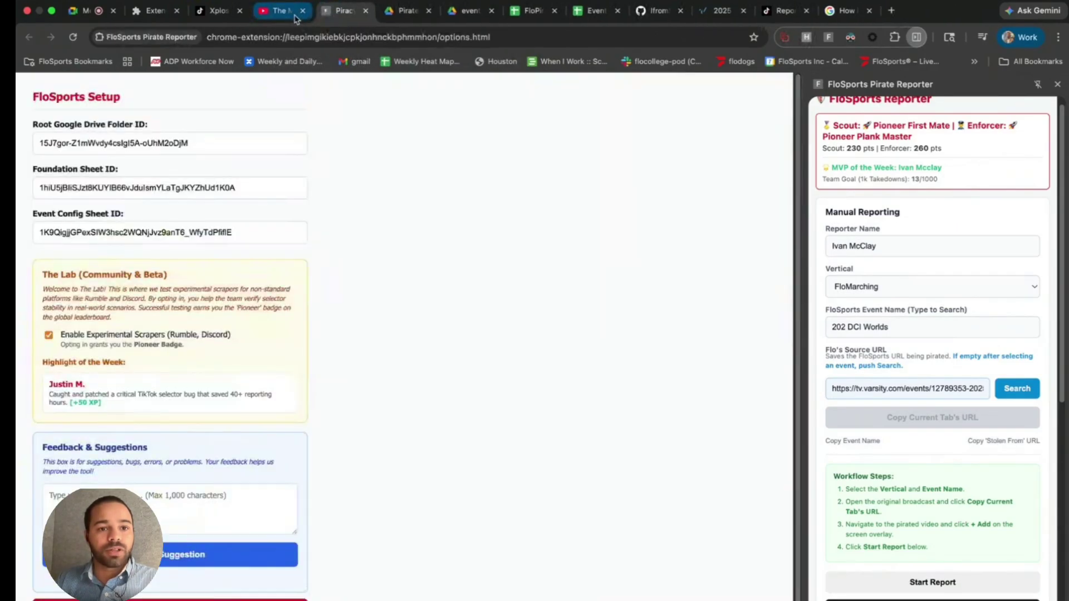
{"action": "left_click", "coordinate": [298, 14]}
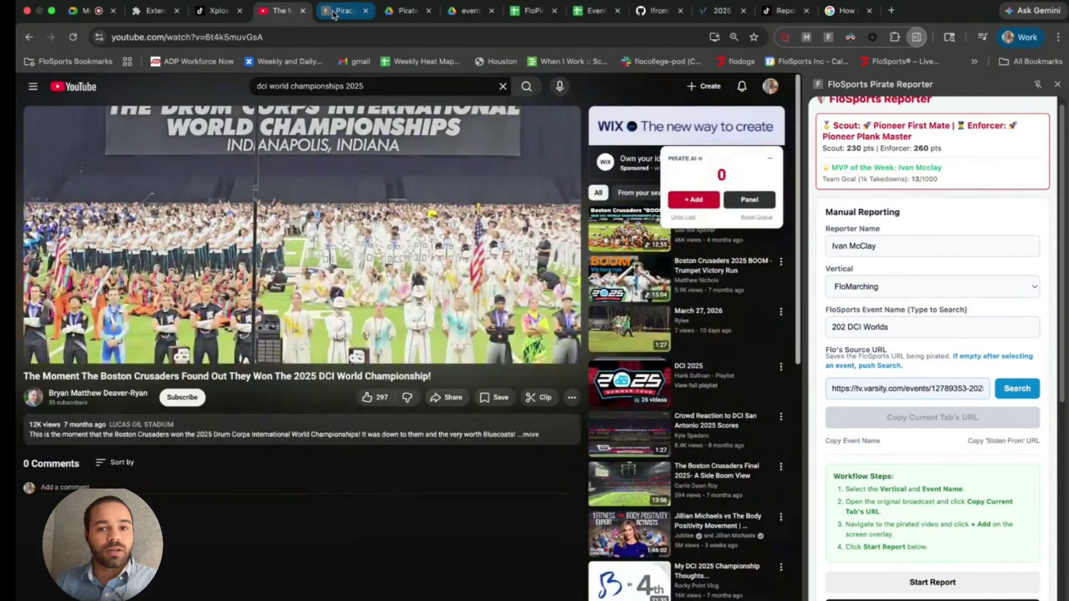
{"action": "scroll", "coordinate": [911, 252], "scroll_direction": "down", "scroll_amount": 2}
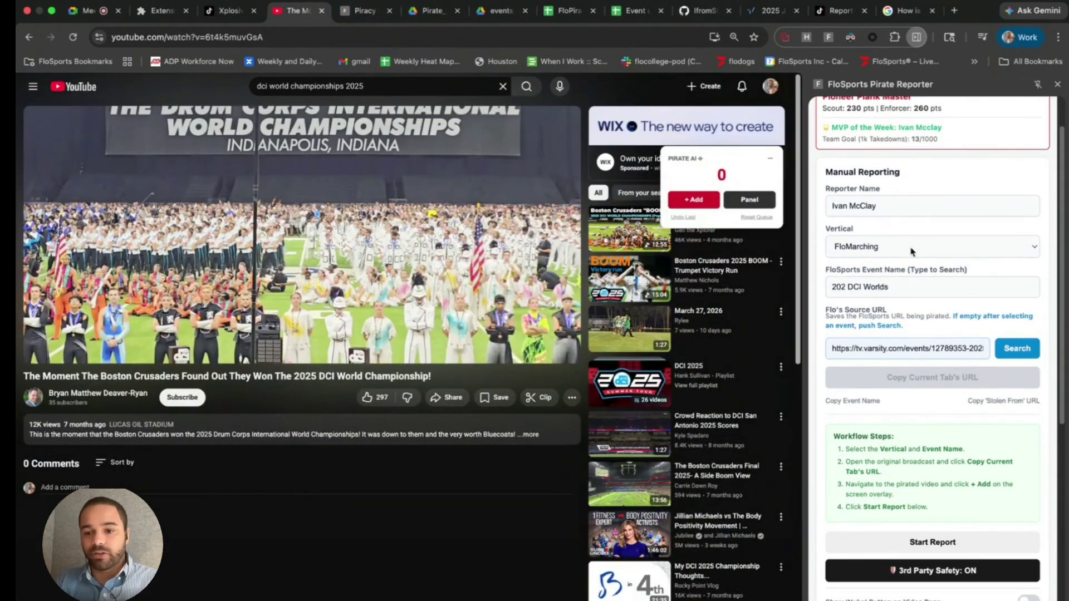
{"action": "scroll", "coordinate": [913, 316], "scroll_direction": "down", "scroll_amount": 5}
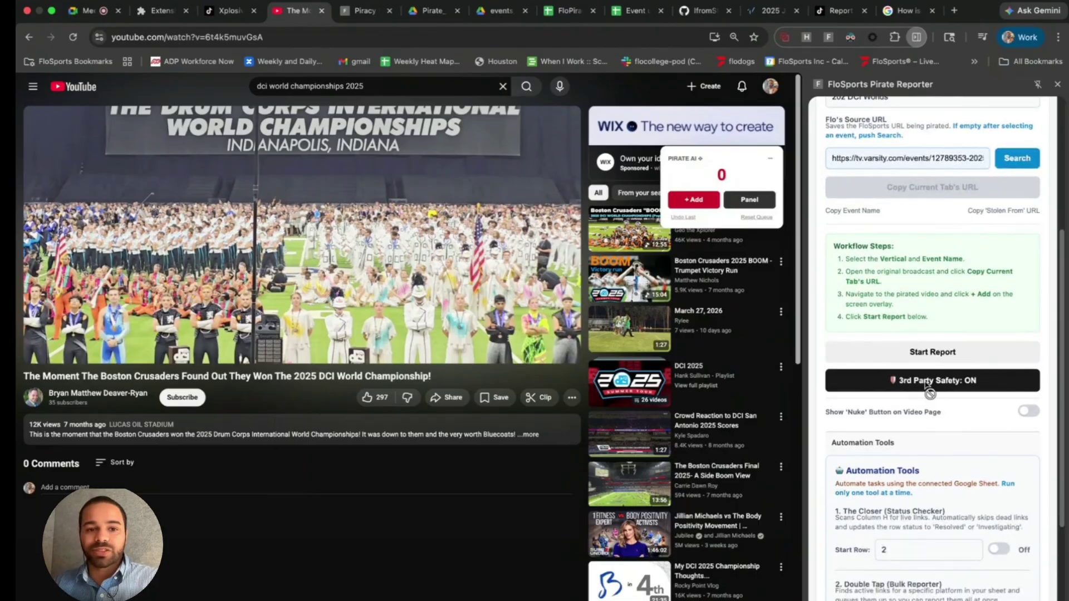
{"action": "left_click", "coordinate": [364, 40]}
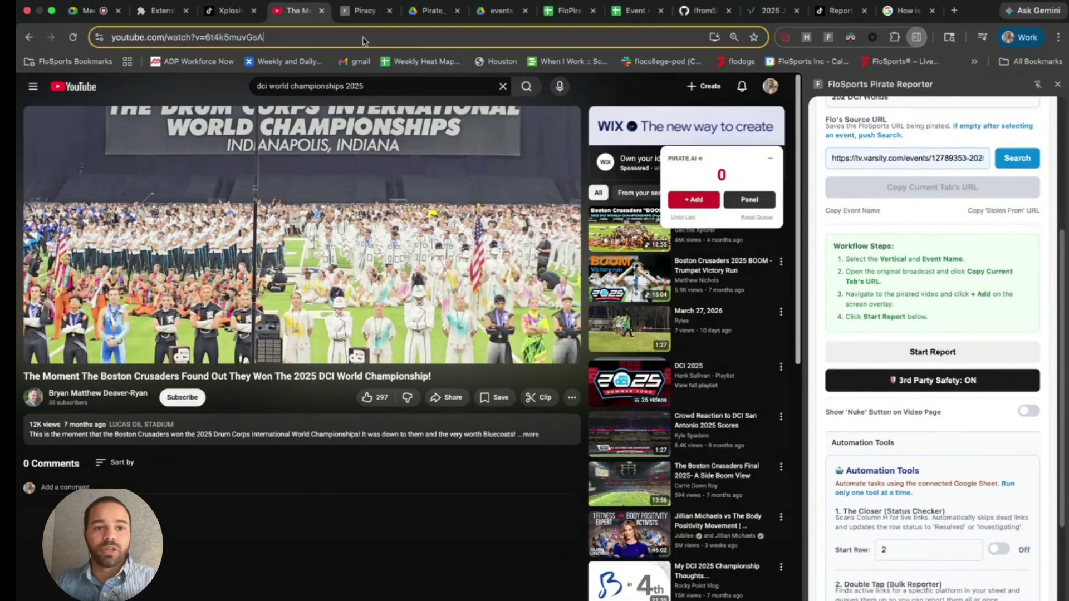
- Go to TimStreams via 'tim' and open the four-panel MultiView streams page
{"action": "type", "text": "tim"}
{"action": "key", "text": "Return"}
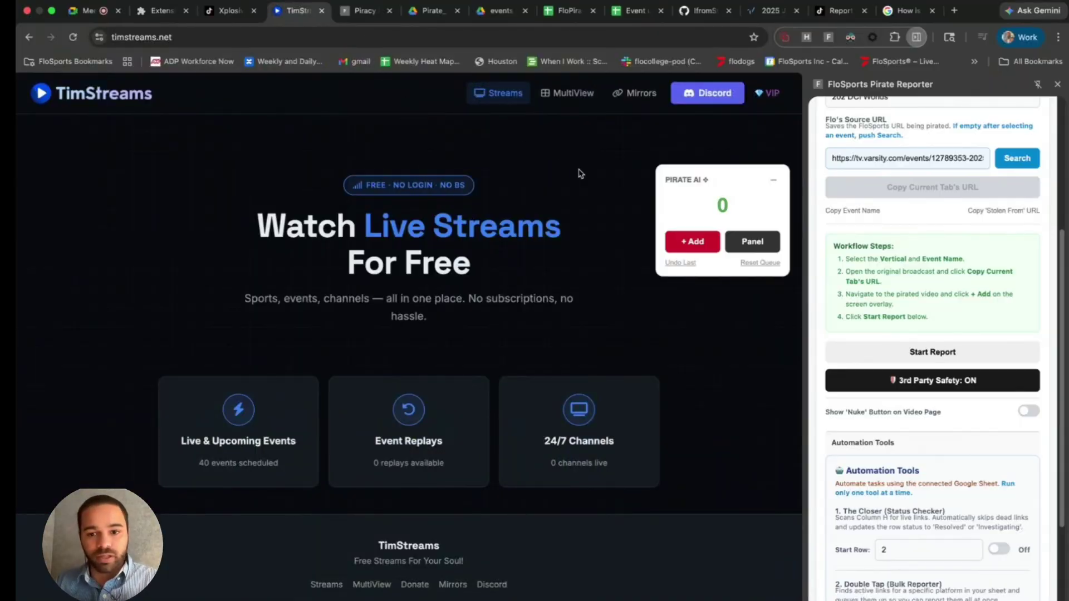
{"action": "left_click", "coordinate": [771, 182]}
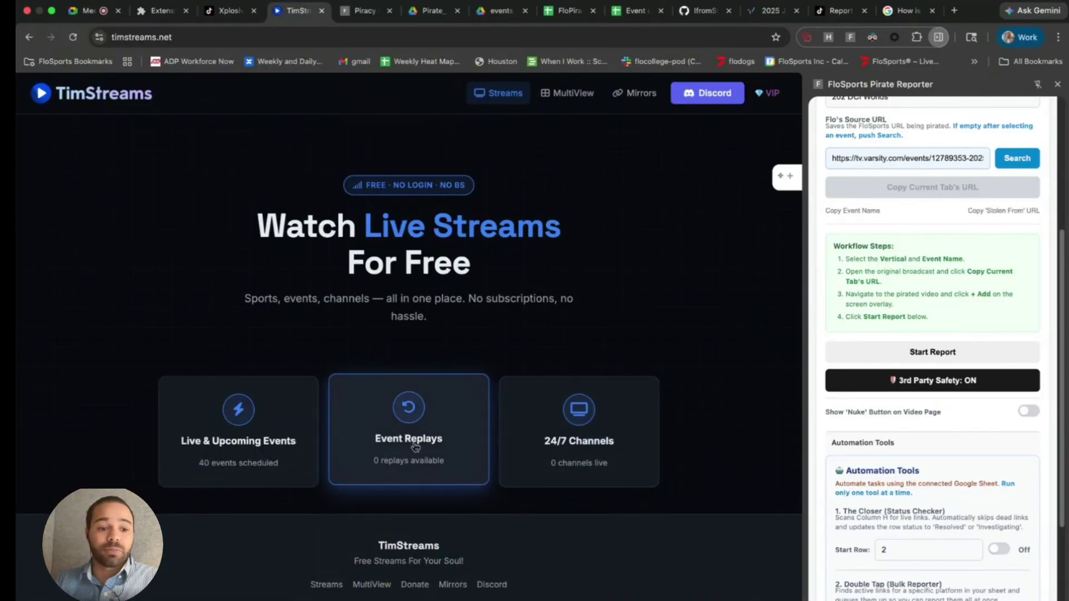
{"action": "left_click", "coordinate": [567, 93]}
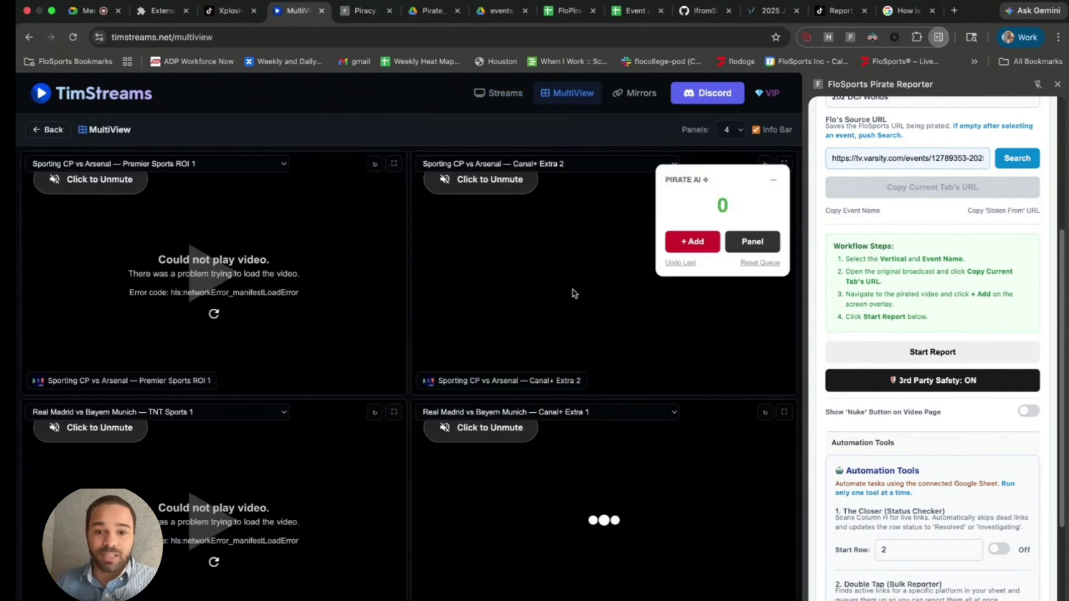
- Turn third-party safety off, keep Nuke on, and scrape the page's stream links into the takedown form
{"action": "left_click", "coordinate": [693, 241]}
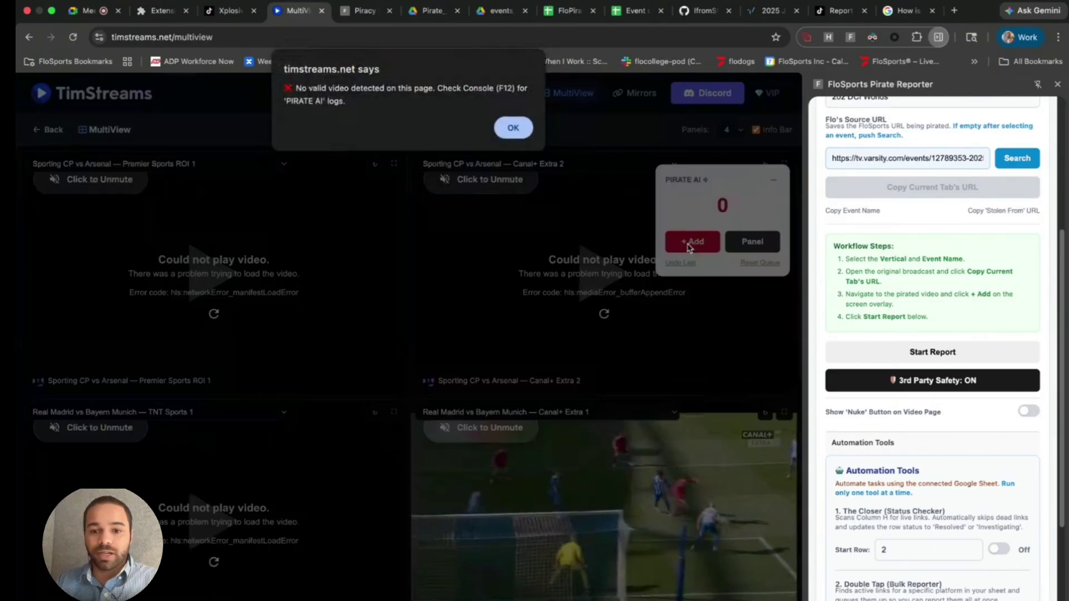
{"action": "left_click", "coordinate": [507, 128]}
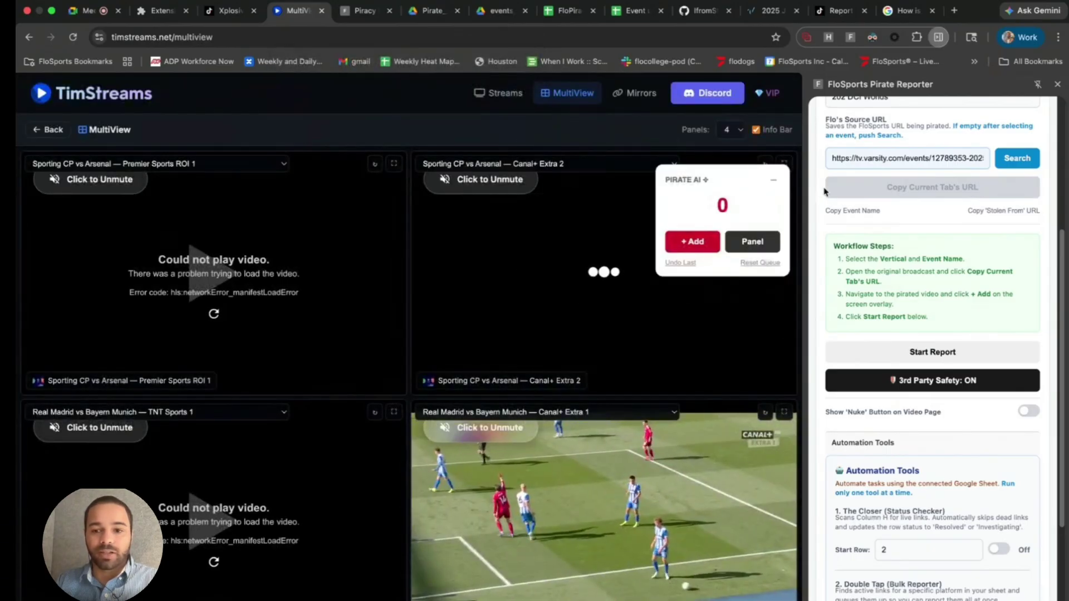
{"action": "left_click", "coordinate": [774, 180]}
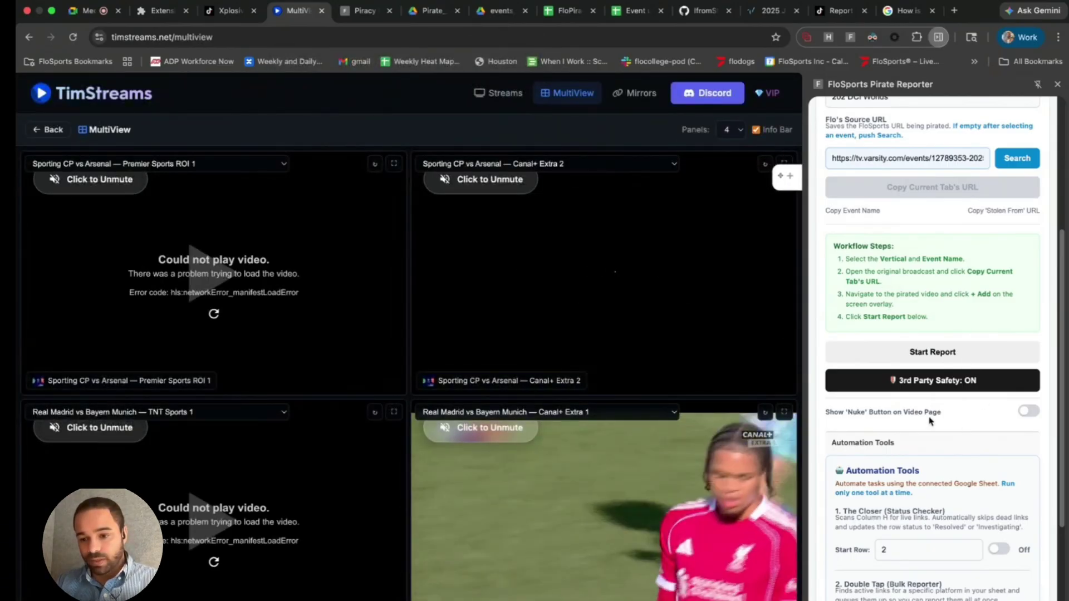
{"action": "left_click", "coordinate": [1030, 412]}
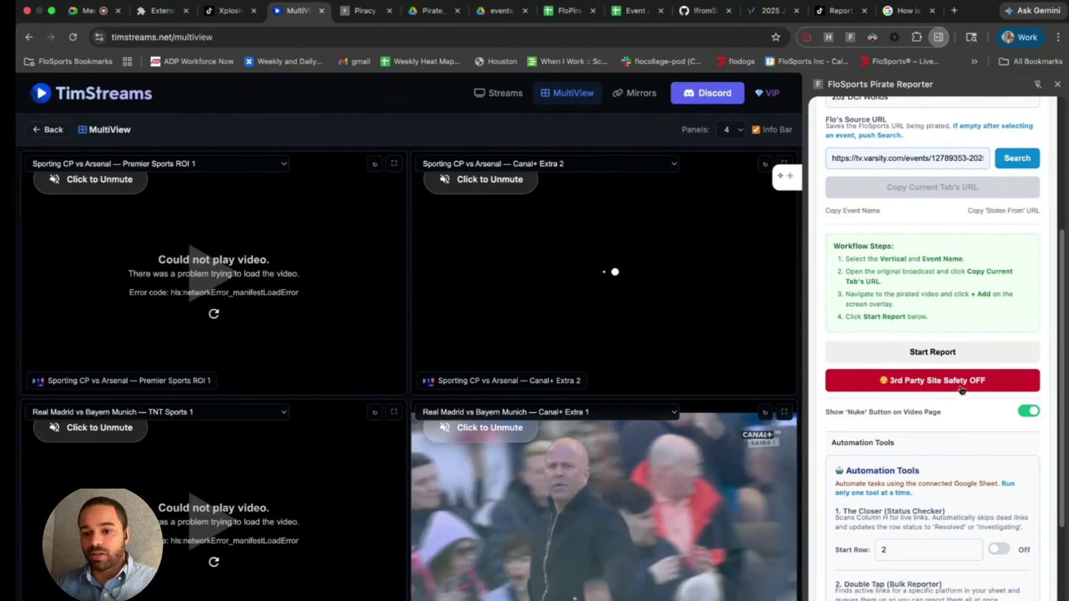
{"action": "left_click", "coordinate": [794, 185]}
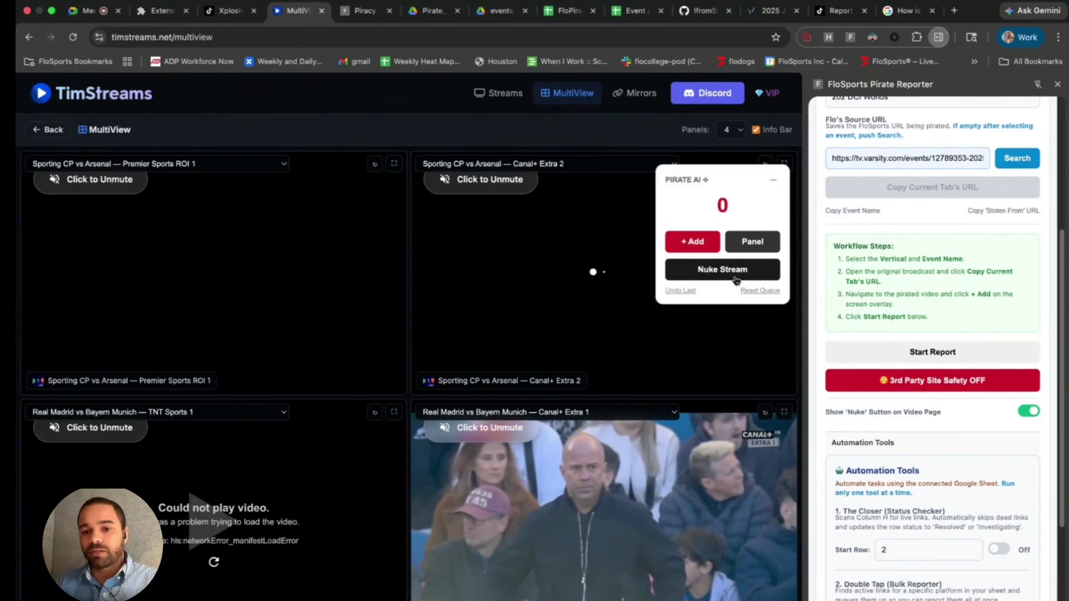
{"action": "left_click", "coordinate": [1029, 411]}
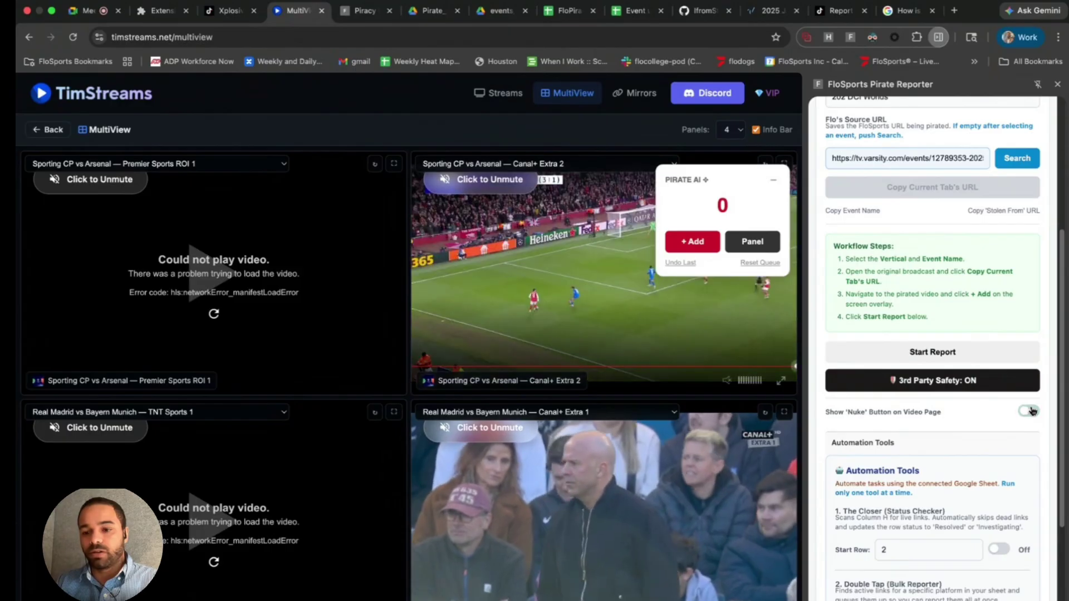
{"action": "left_click", "coordinate": [1030, 411]}
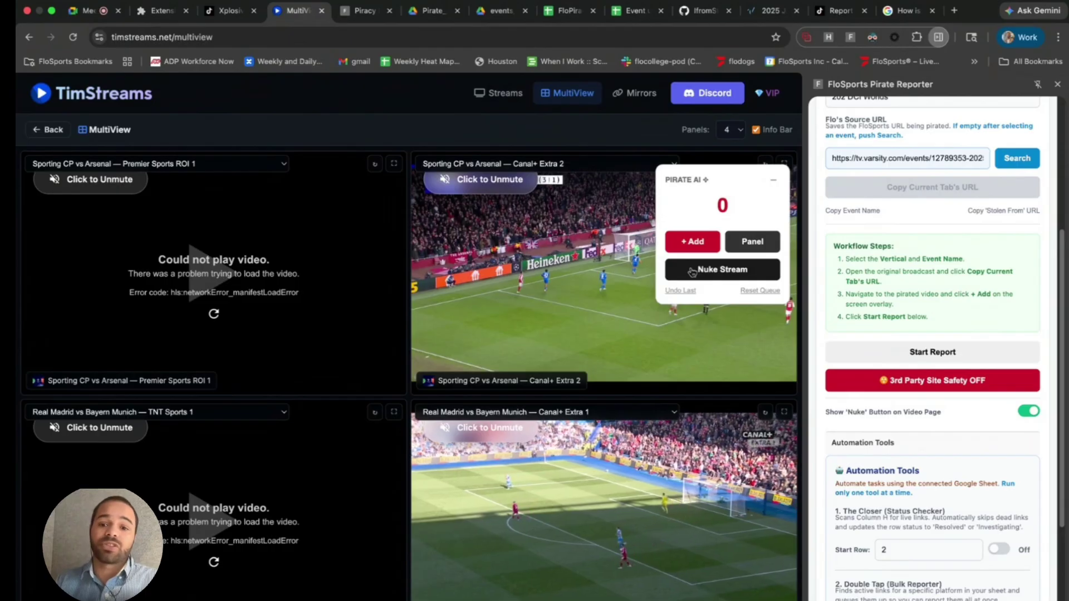
{"action": "left_click", "coordinate": [691, 272]}
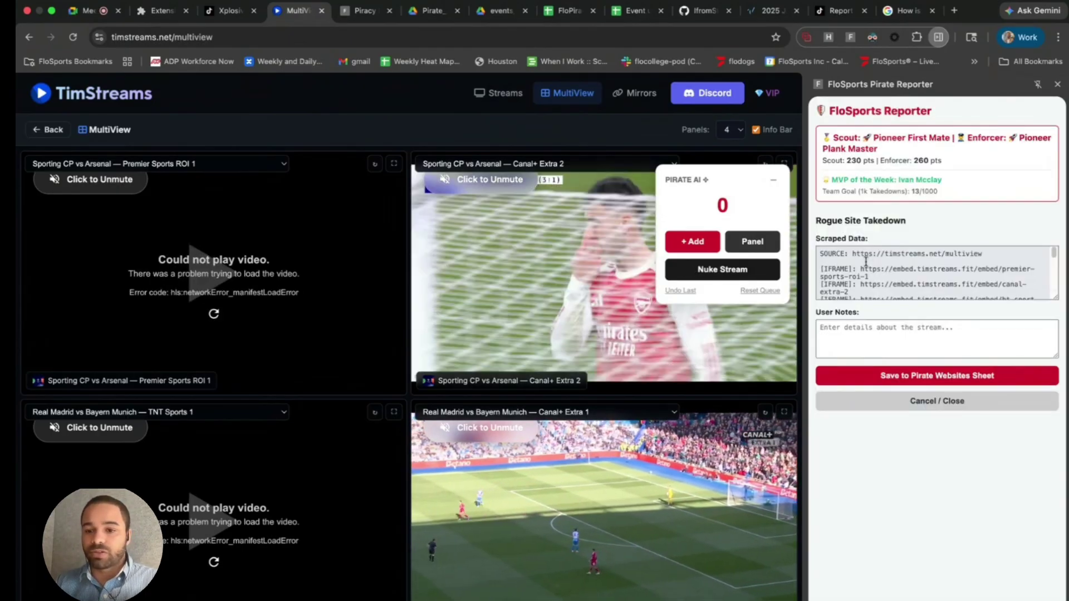
- Put Real Madrid vs Bayern Munich in panel one, keeping Sporting CP vs Arsenal in panel two
{"action": "scroll", "coordinate": [872, 266], "scroll_direction": "down", "scroll_amount": 2}
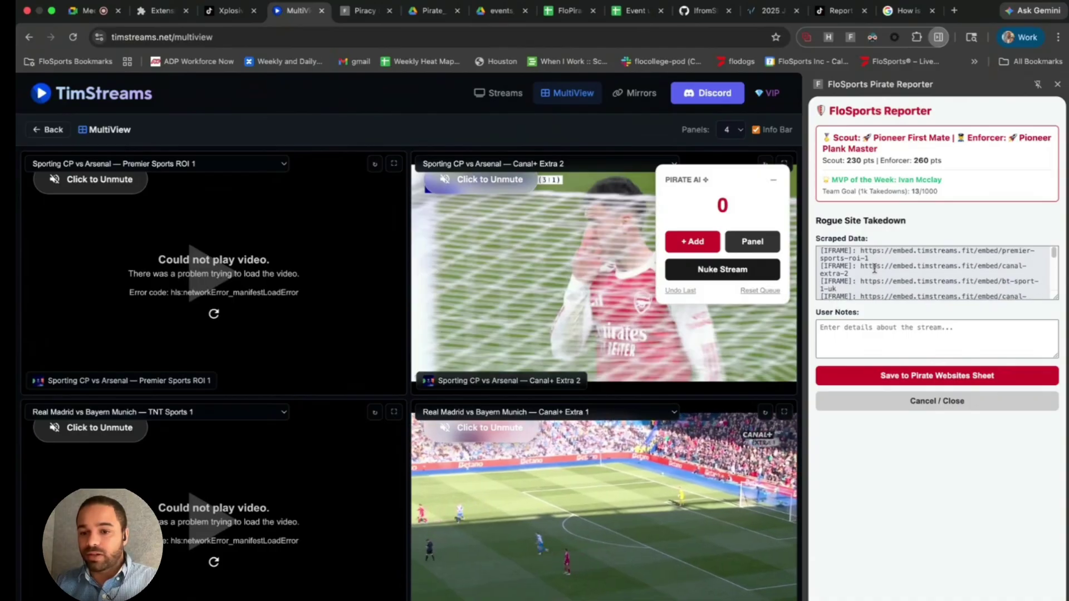
{"action": "scroll", "coordinate": [875, 268], "scroll_direction": "down", "scroll_amount": 8}
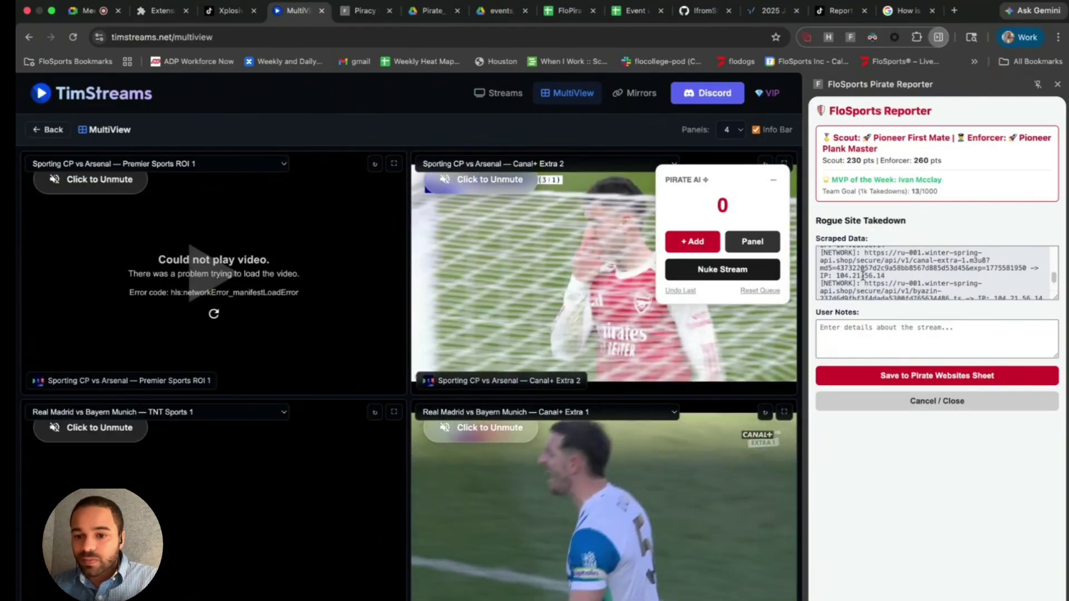
{"action": "left_click_drag", "start_coordinate": [837, 276], "coordinate": [877, 276]}
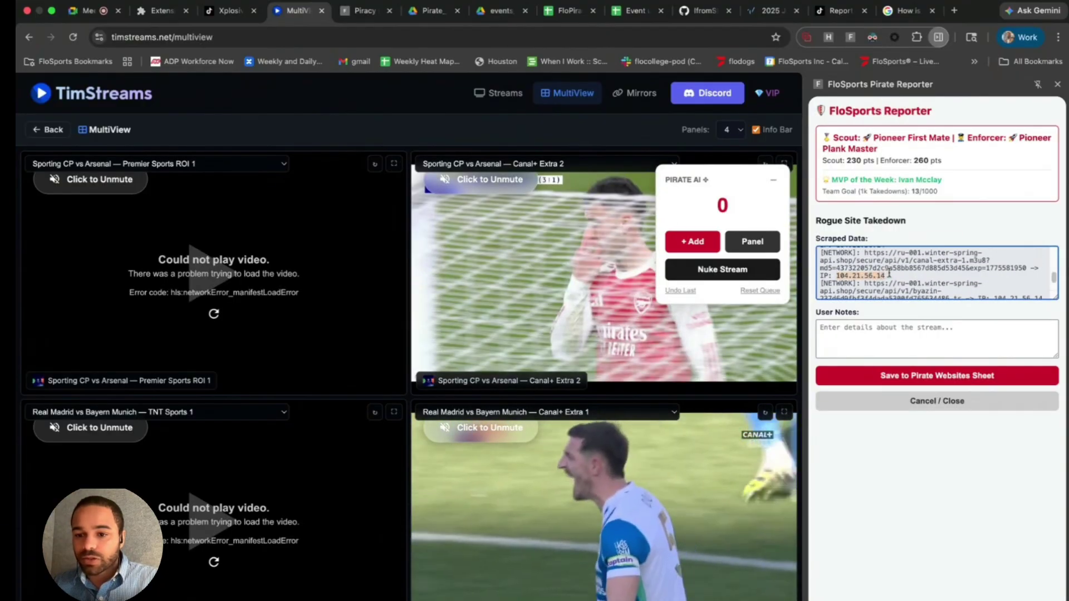
{"action": "left_click", "coordinate": [580, 168]}
{"action": "left_click", "coordinate": [510, 165]}
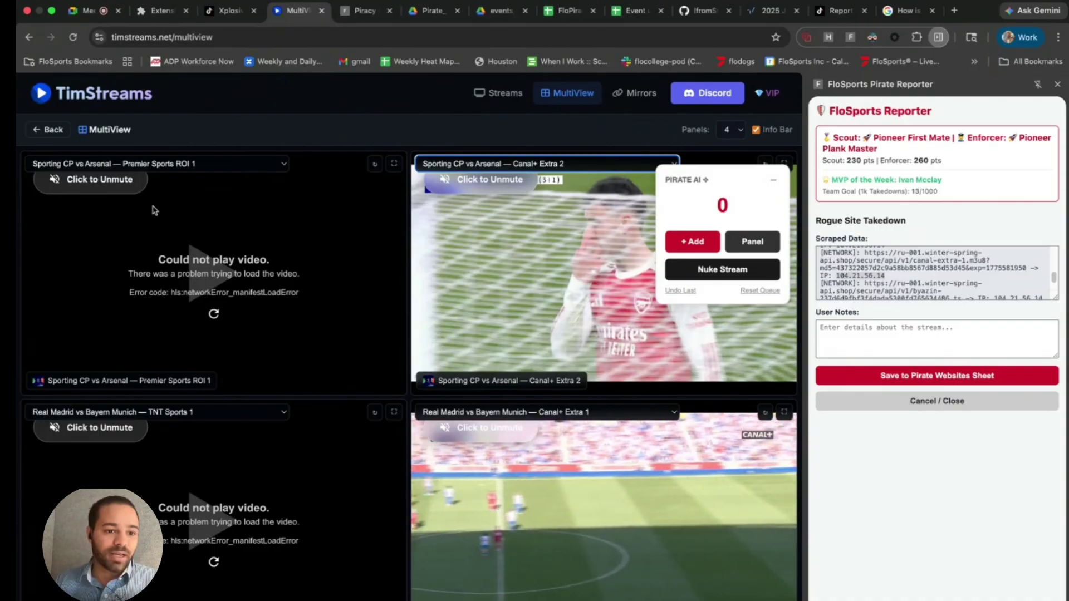
{"action": "left_click", "coordinate": [142, 164]}
{"action": "left_click", "coordinate": [140, 189]}
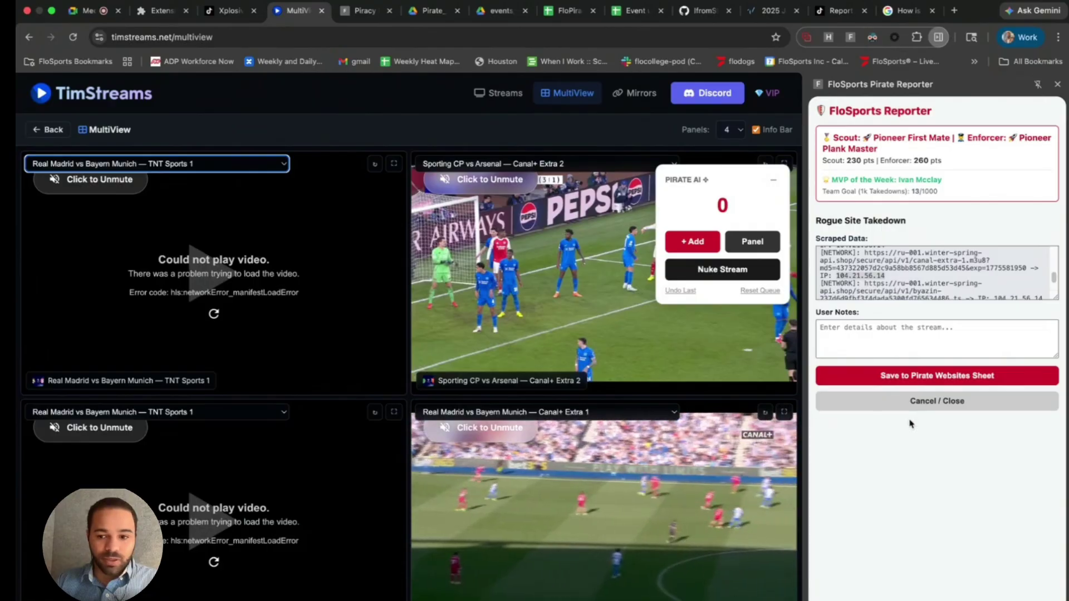
- Write 'Real madrid vs bayern munich - canal+ extra 1,' in User Notes and trigger the casino pop-up
{"action": "left_click", "coordinate": [914, 341]}
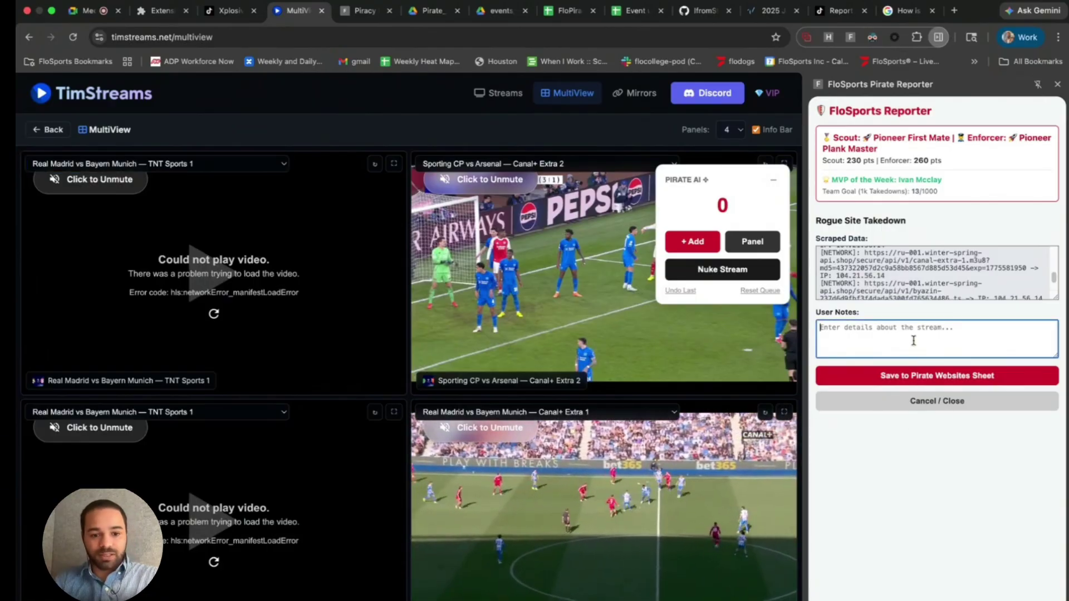
{"action": "type", "text": "Real "}
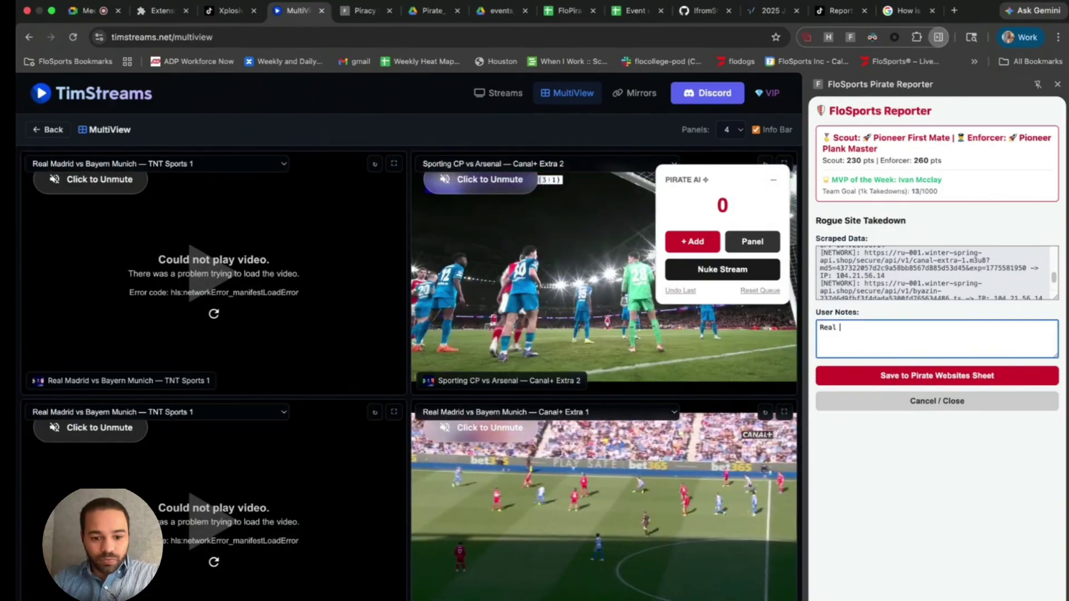
{"action": "type", "text": "madrid "}
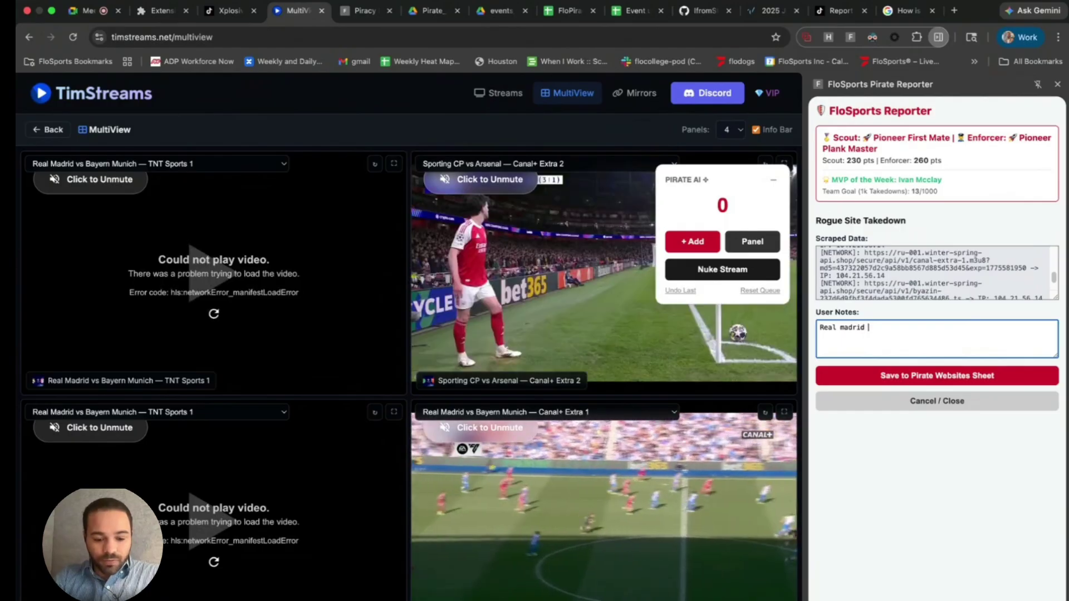
{"action": "type", "text": "vs bay"}
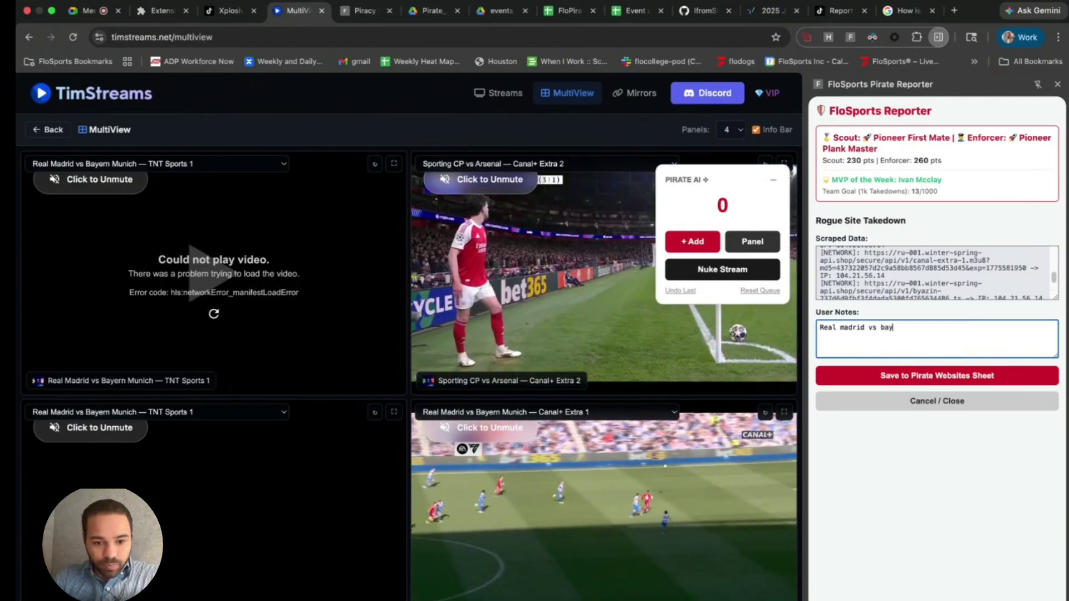
{"action": "type", "text": "ern "}
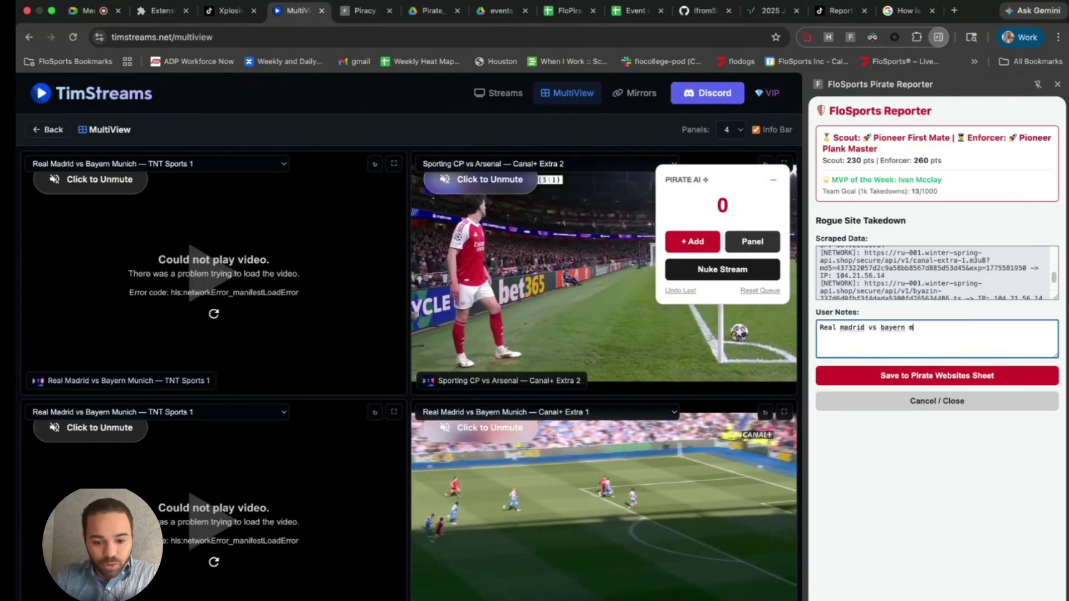
{"action": "type", "text": "munich - ca"}
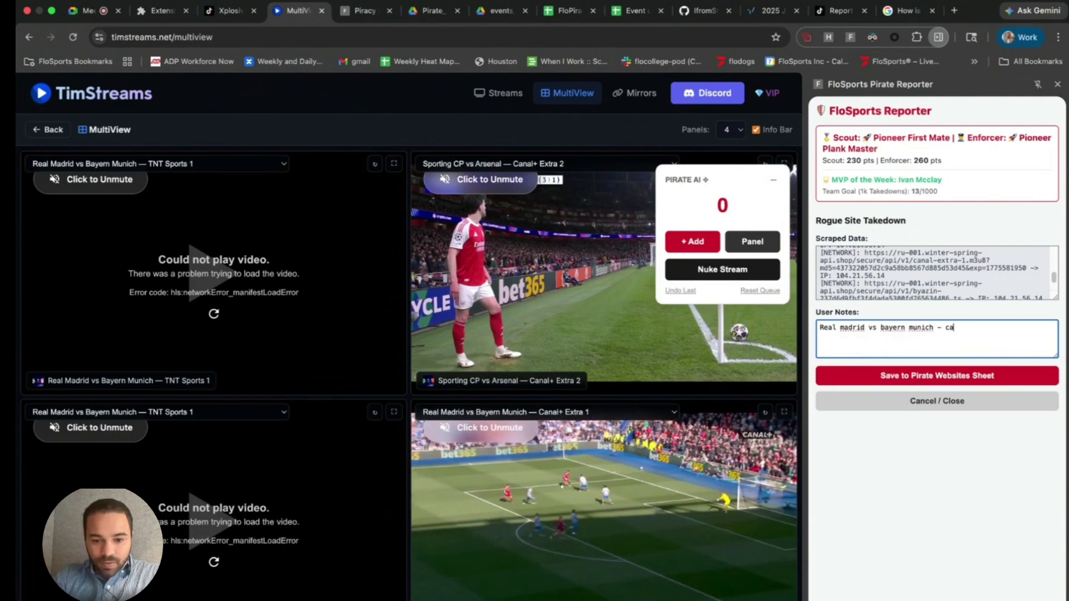
{"action": "type", "text": "nal+"}
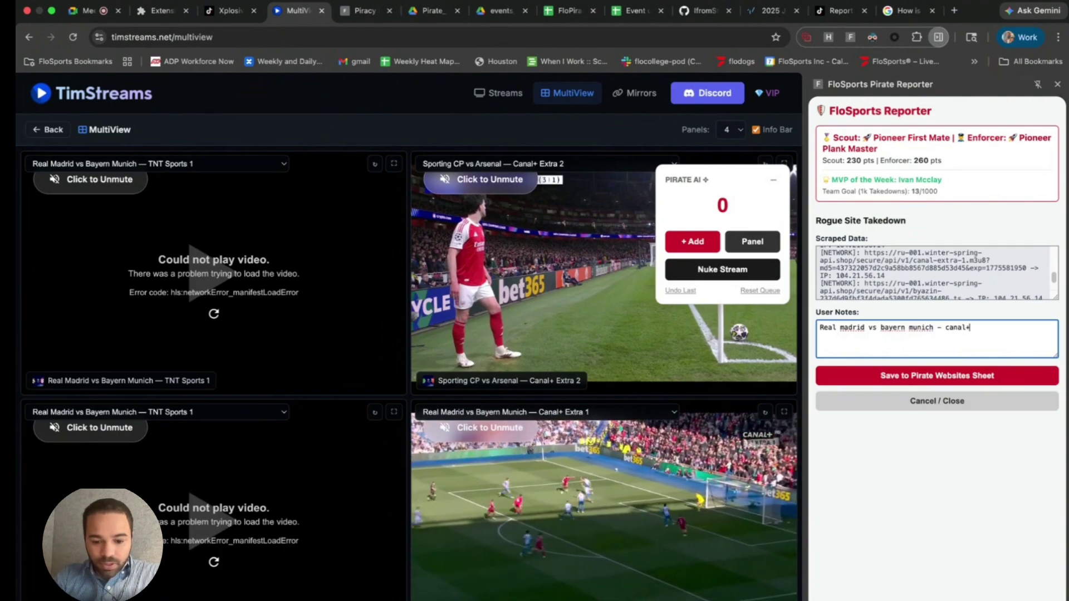
{"action": "type", "text": " extra "}
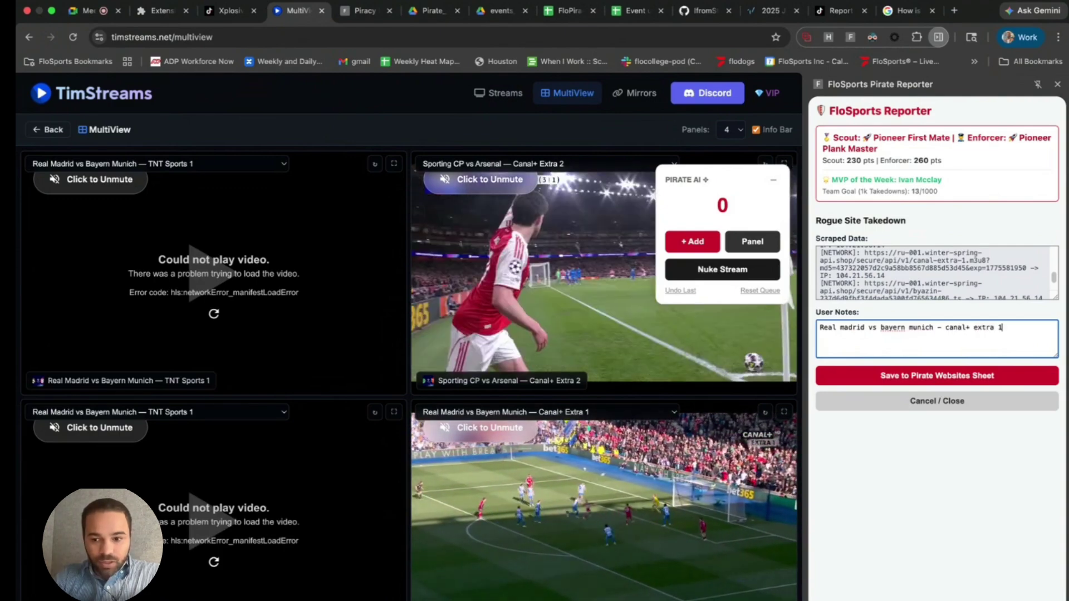
{"action": "type", "text": "1,"}
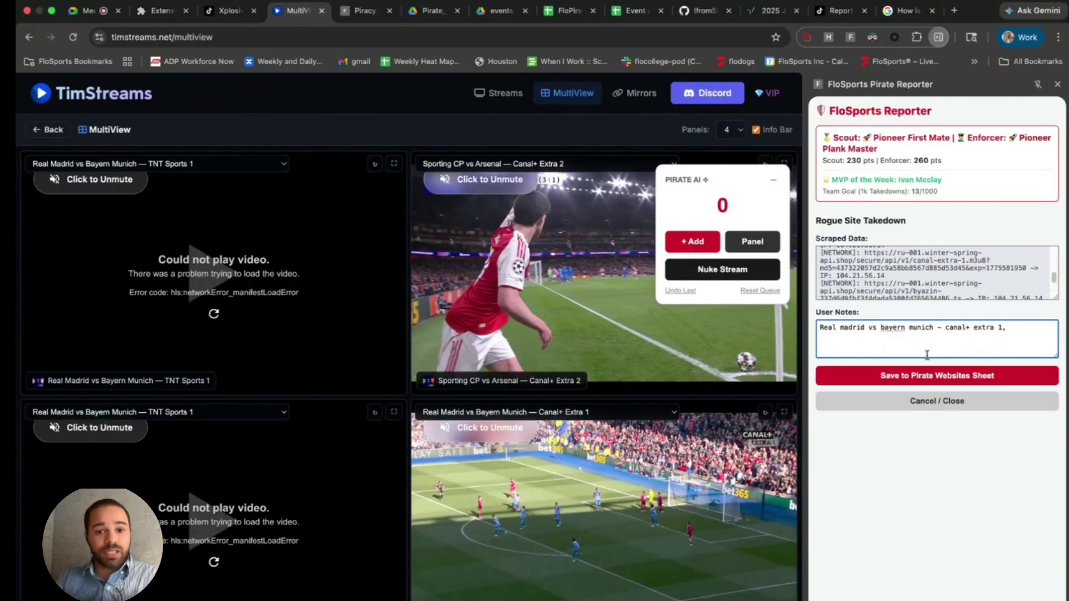
{"action": "left_click", "coordinate": [506, 304]}
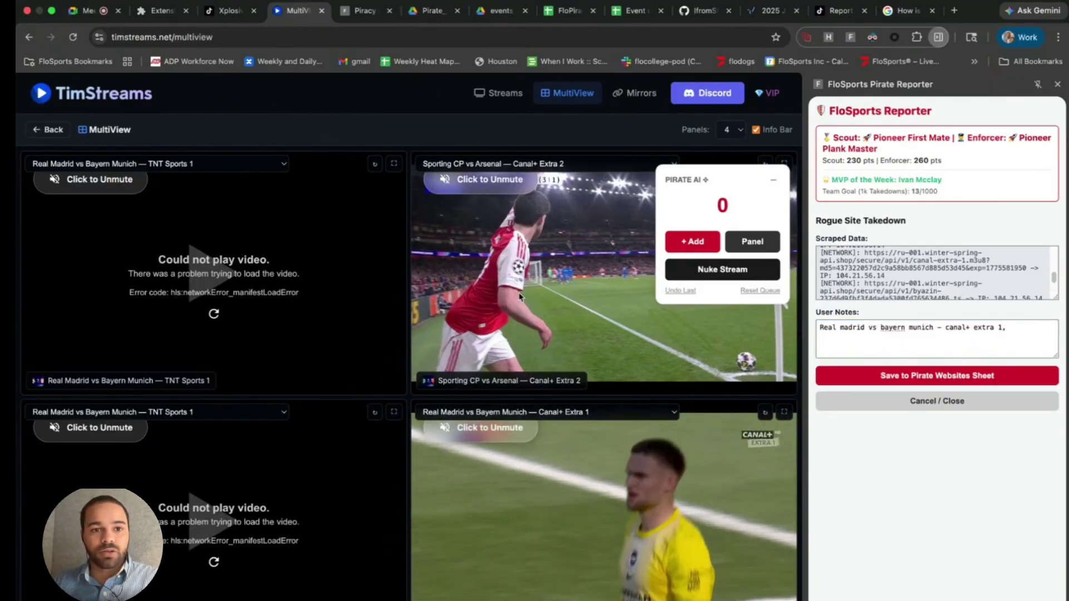
{"action": "left_click", "coordinate": [519, 296]}
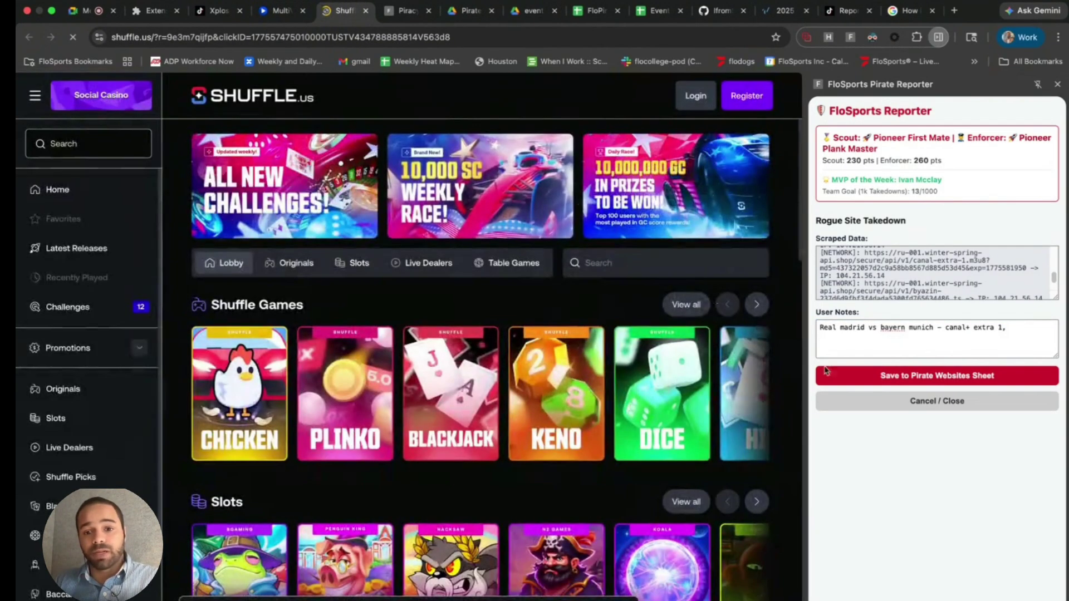
- Paste the casino page's address into User Notes and close the ad tab
{"action": "left_click", "coordinate": [419, 37]}
{"action": "key", "text": "super+c"}
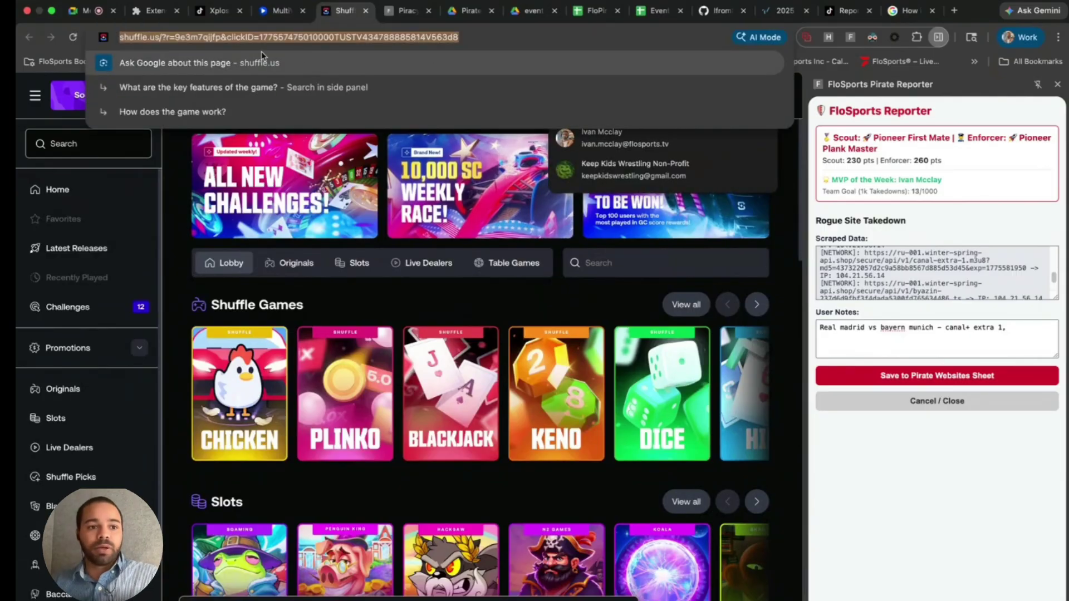
{"action": "left_click", "coordinate": [1014, 332]}
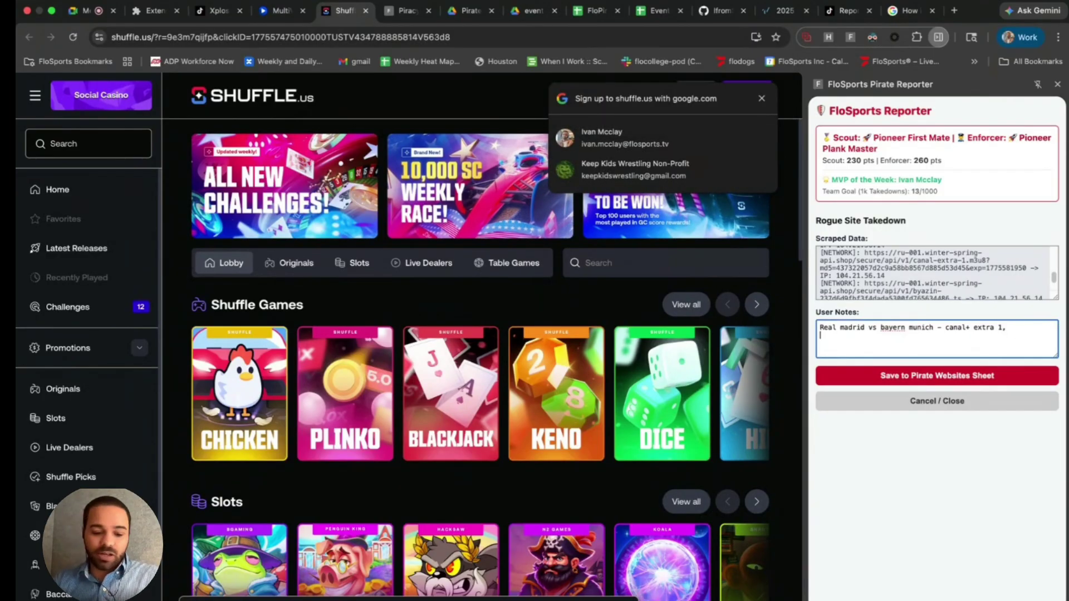
{"action": "key", "text": "super+v"}
{"action": "key", "text": "Return"}
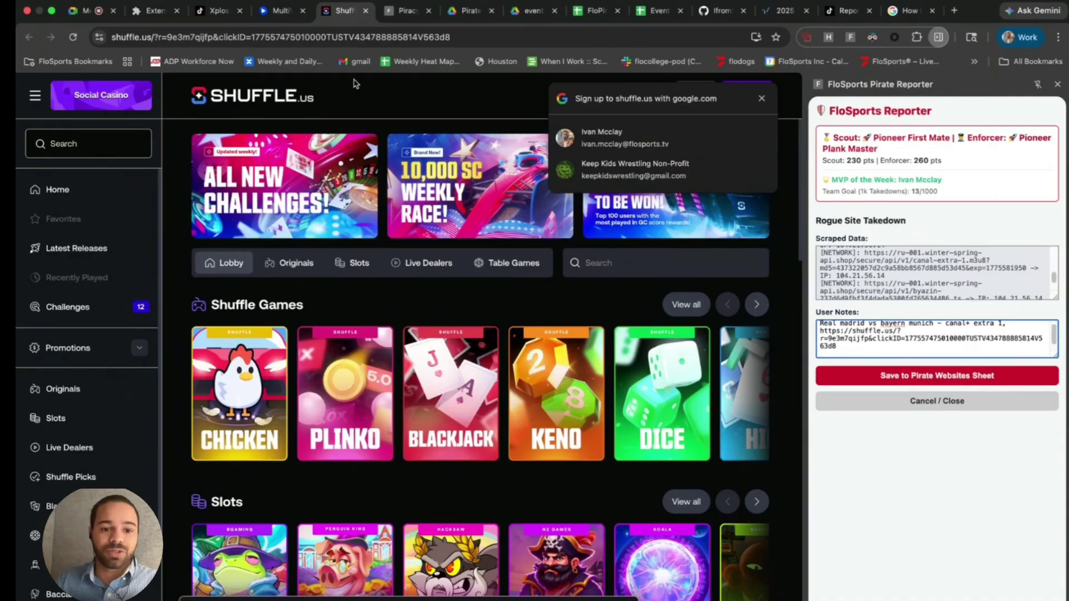
{"action": "key", "text": "super+w"}
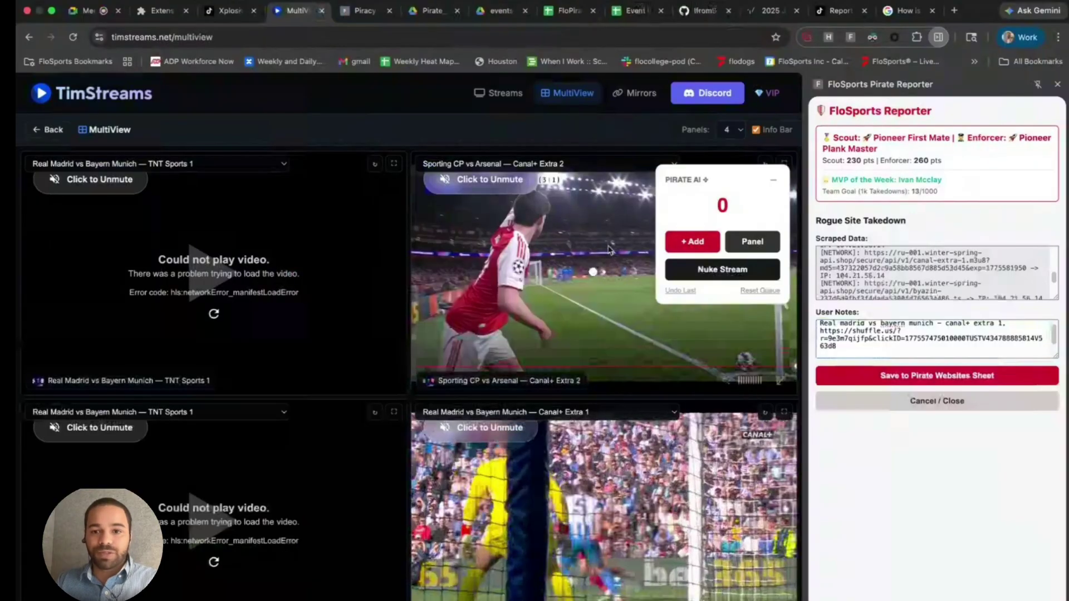
- Paste the streaming site's Discord invite link into User Notes on a new line
{"action": "left_click", "coordinate": [703, 92]}
{"action": "left_click", "coordinate": [313, 36]}
{"action": "key", "text": "super+c"}
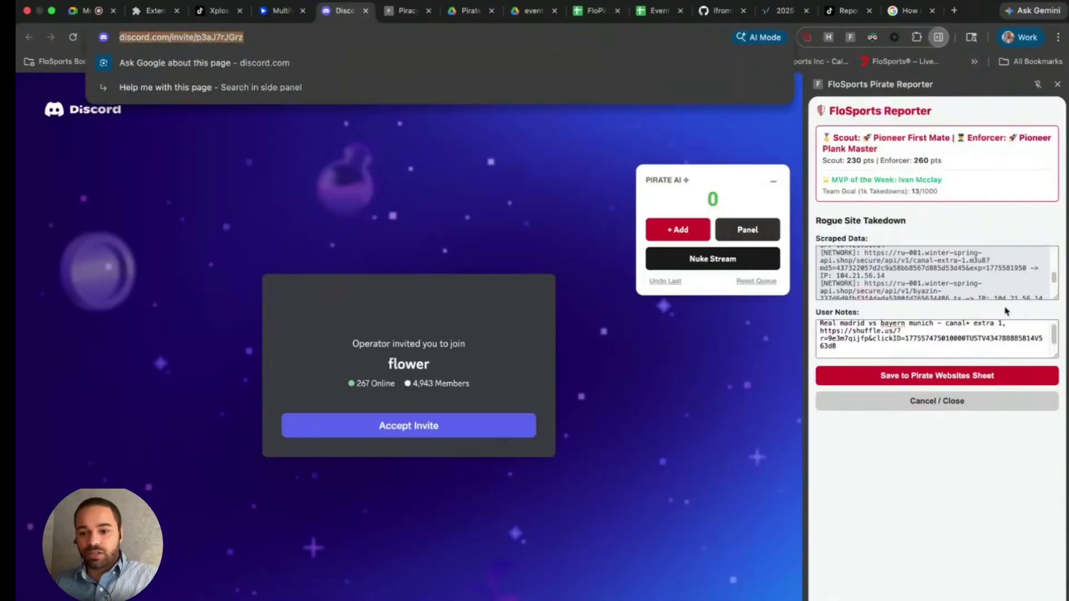
{"action": "left_click", "coordinate": [876, 347]}
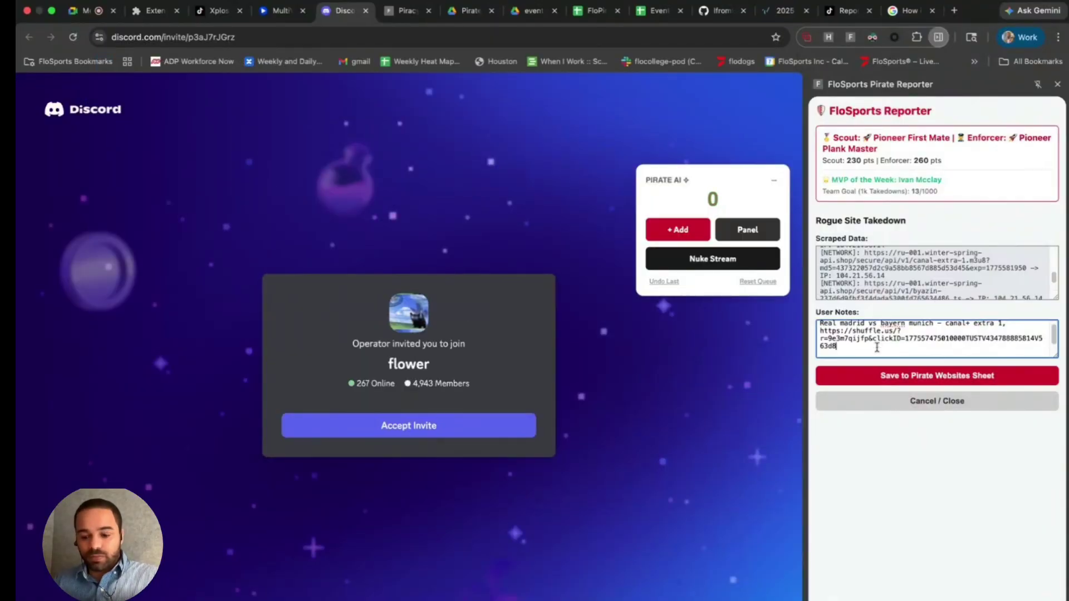
{"action": "key", "text": "super+v"}
{"action": "key", "text": "Return"}
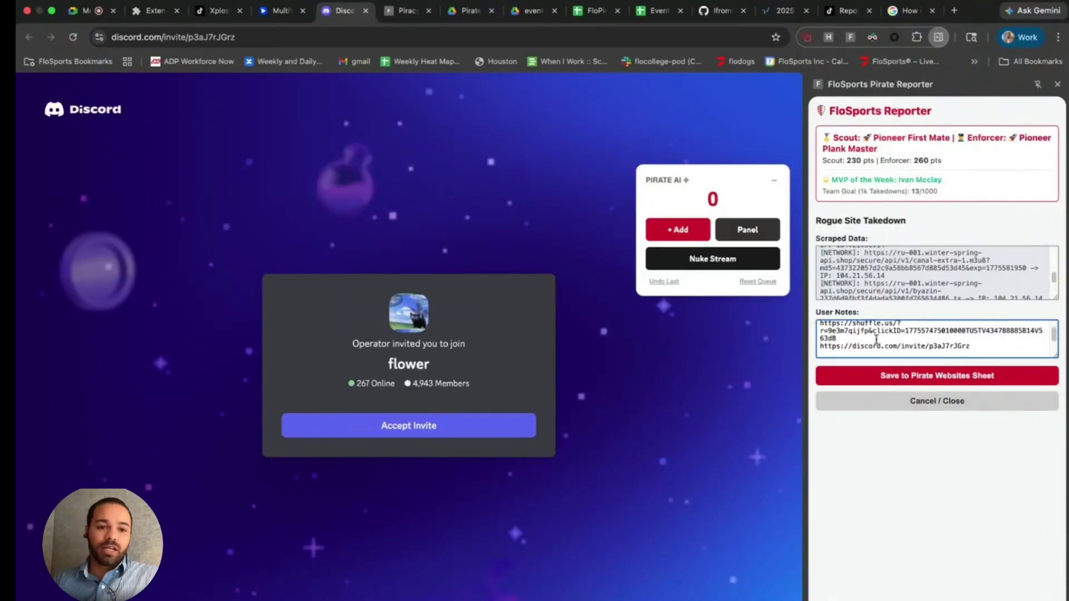
- From TimStreams' Live & Upcoming list, open the Rajasthan Royals vs Mumbai Indians stream
{"action": "left_click", "coordinate": [279, 11]}
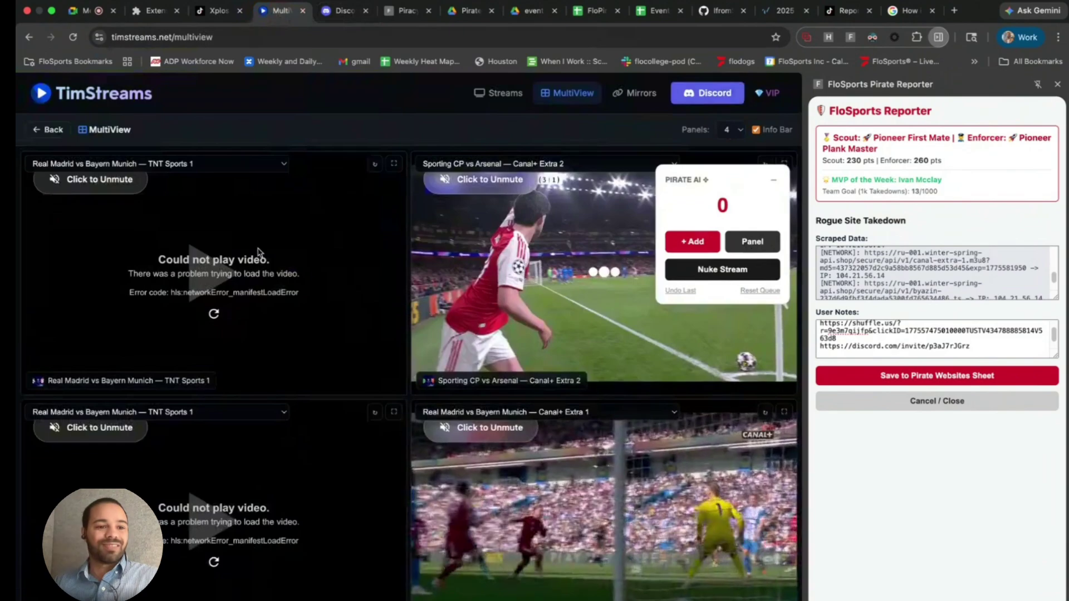
{"action": "left_click", "coordinate": [47, 129]}
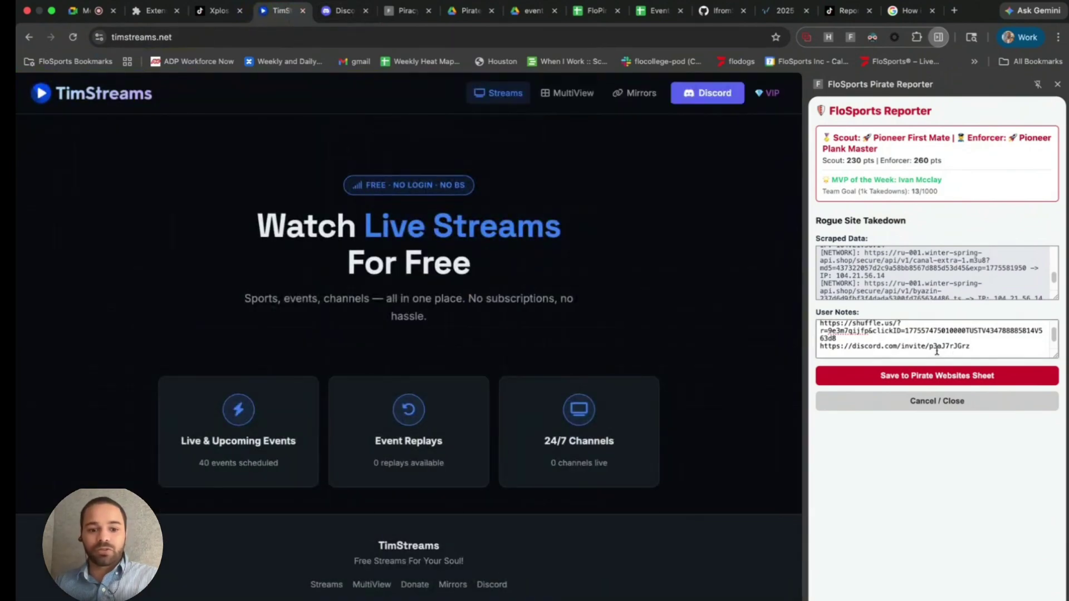
{"action": "left_click", "coordinate": [290, 436]}
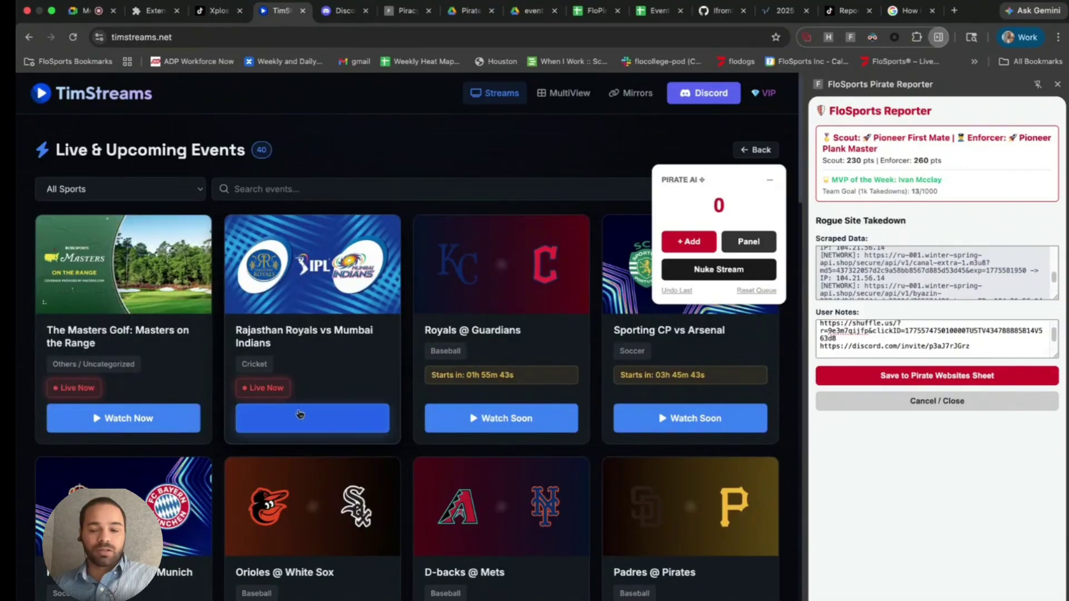
{"action": "left_click", "coordinate": [300, 414]}
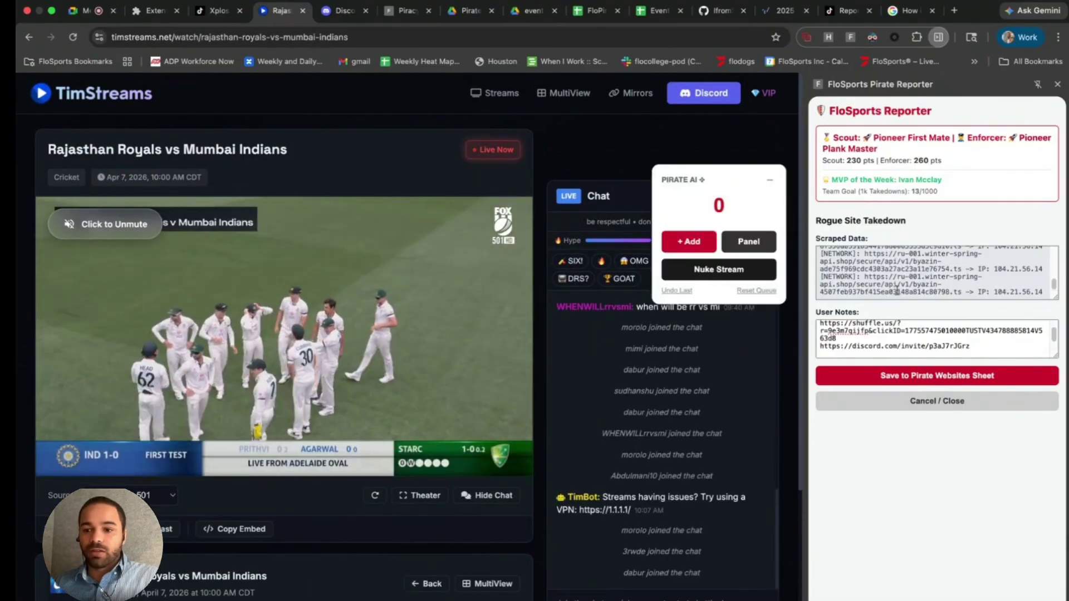
{"action": "scroll", "coordinate": [897, 290], "scroll_direction": "up", "scroll_amount": 3}
{"action": "scroll", "coordinate": [872, 290], "scroll_direction": "up", "scroll_amount": 10}
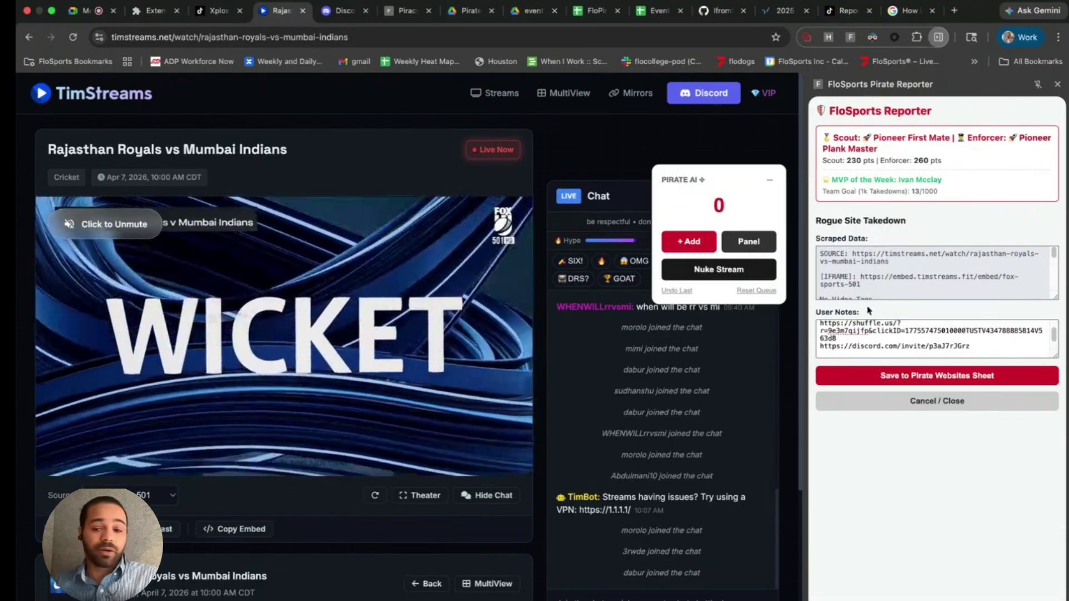
{"action": "left_click", "coordinate": [769, 181]}
- Save the rogue-site report to the Pirate Websites Sheet
{"action": "left_click", "coordinate": [918, 378]}
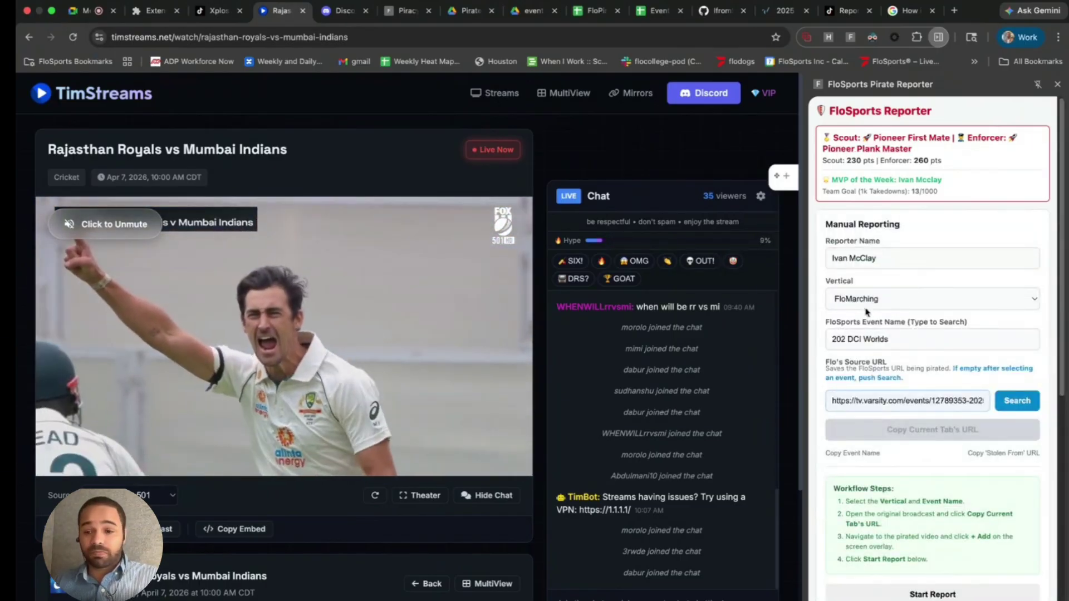
{"action": "scroll", "coordinate": [899, 356], "scroll_direction": "down", "scroll_amount": 7}
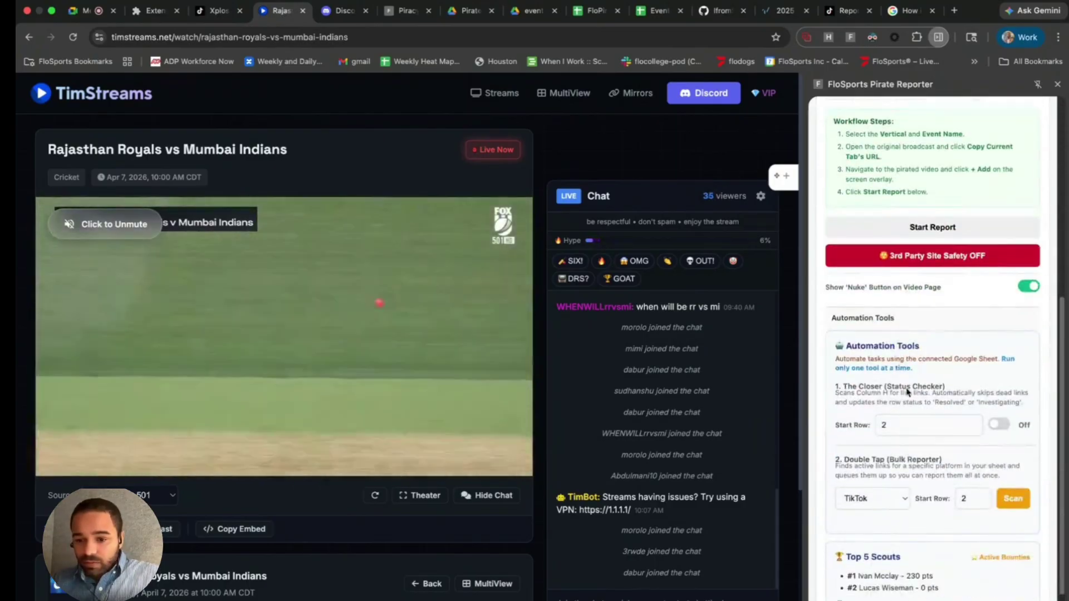
{"action": "scroll", "coordinate": [913, 381], "scroll_direction": "down", "scroll_amount": 3}
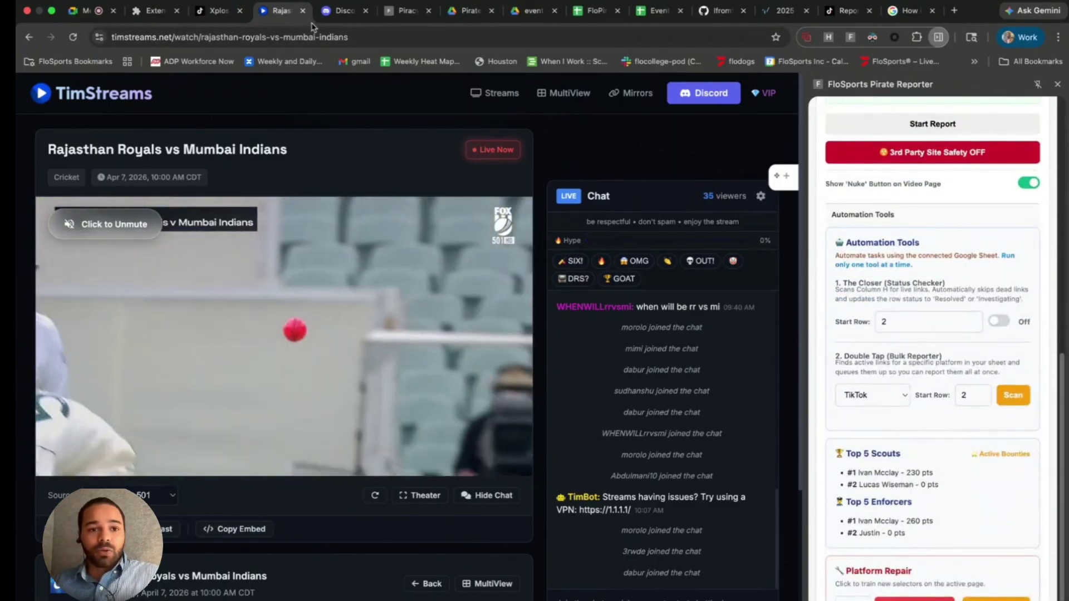
- Close the cricket stream, Discord and TikTok tabs and switch to the FloPiracy sheet
{"action": "left_click", "coordinate": [302, 10]}
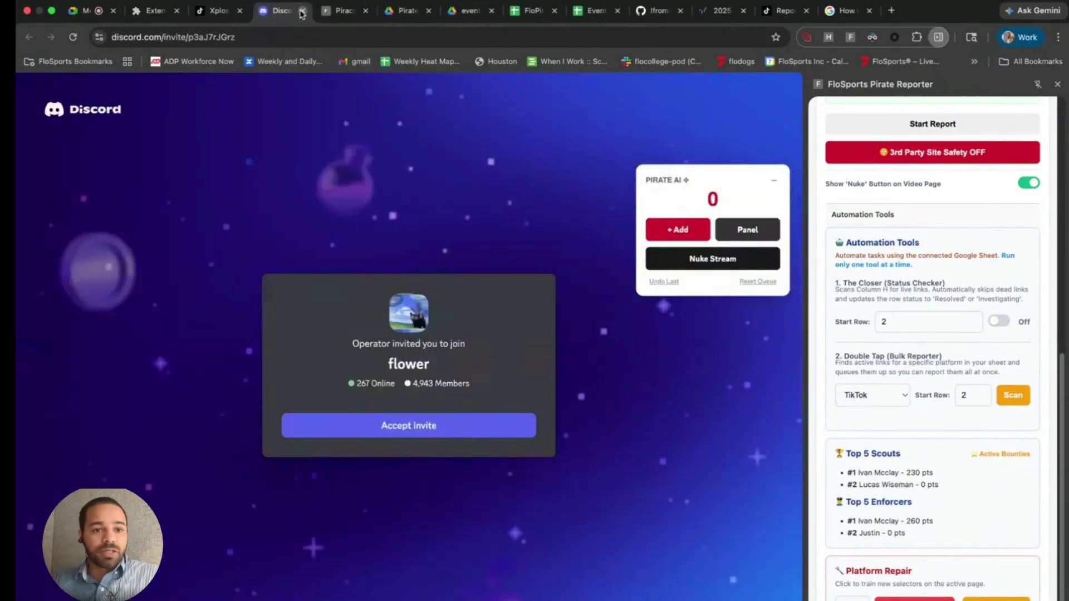
{"action": "left_click", "coordinate": [302, 11]}
{"action": "left_click", "coordinate": [240, 10]}
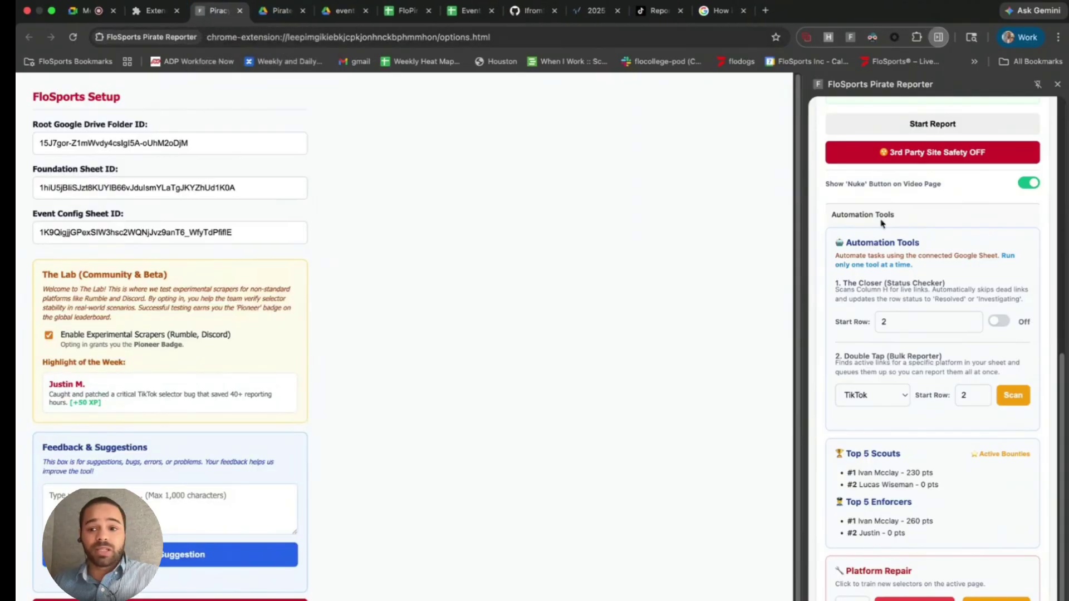
{"action": "left_click", "coordinate": [498, 11]}
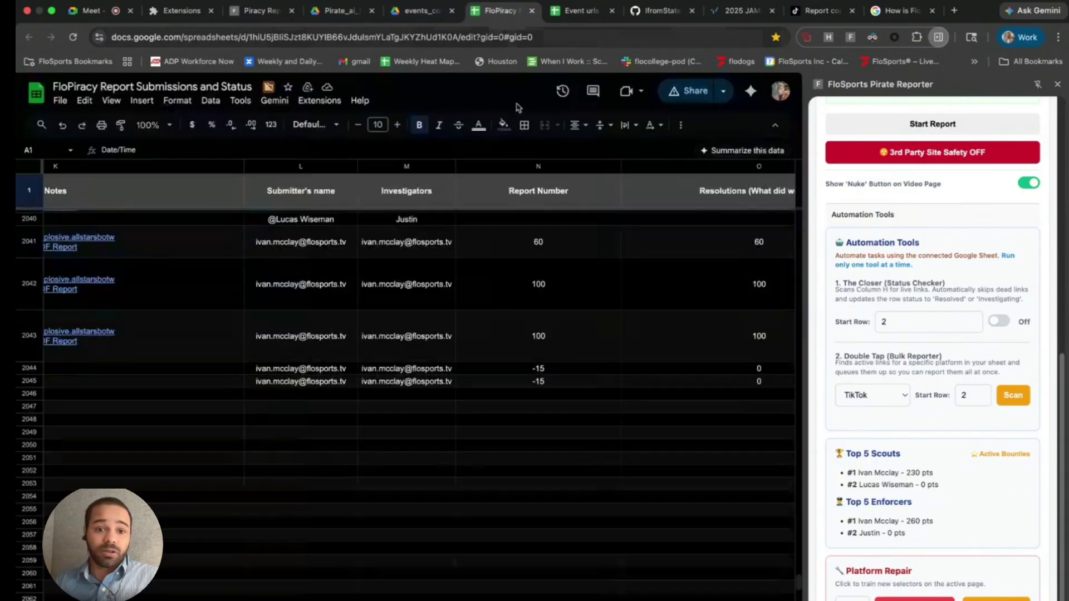
{"action": "scroll", "coordinate": [452, 330], "scroll_direction": "up", "scroll_amount": 5}
{"action": "scroll", "coordinate": [452, 331], "scroll_direction": "left", "scroll_amount": 5}
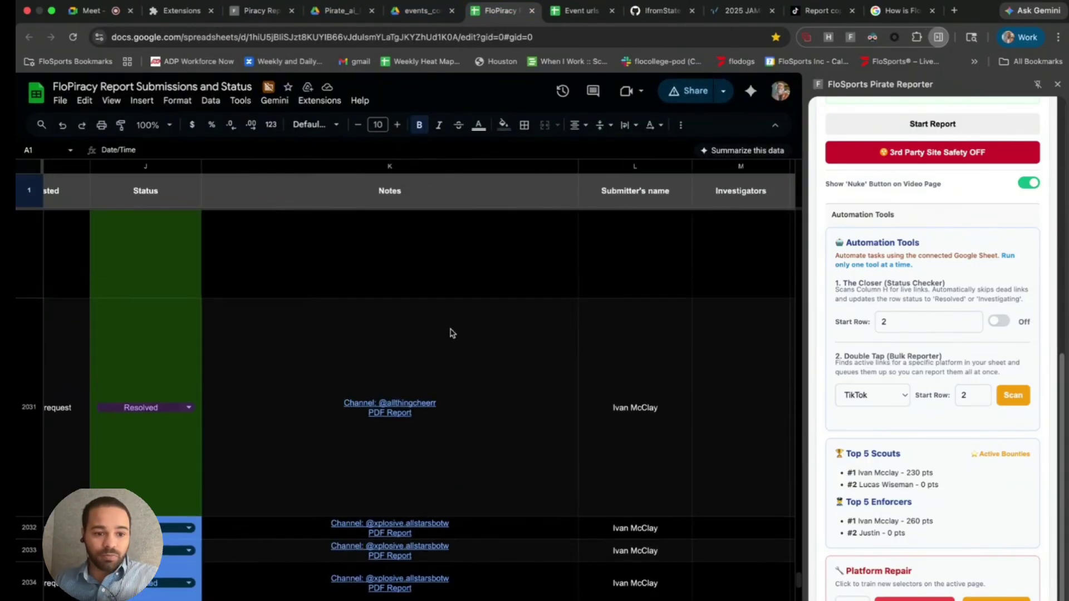
{"action": "scroll", "coordinate": [452, 332], "scroll_direction": "up", "scroll_amount": 3}
{"action": "scroll", "coordinate": [452, 333], "scroll_direction": "left", "scroll_amount": 6}
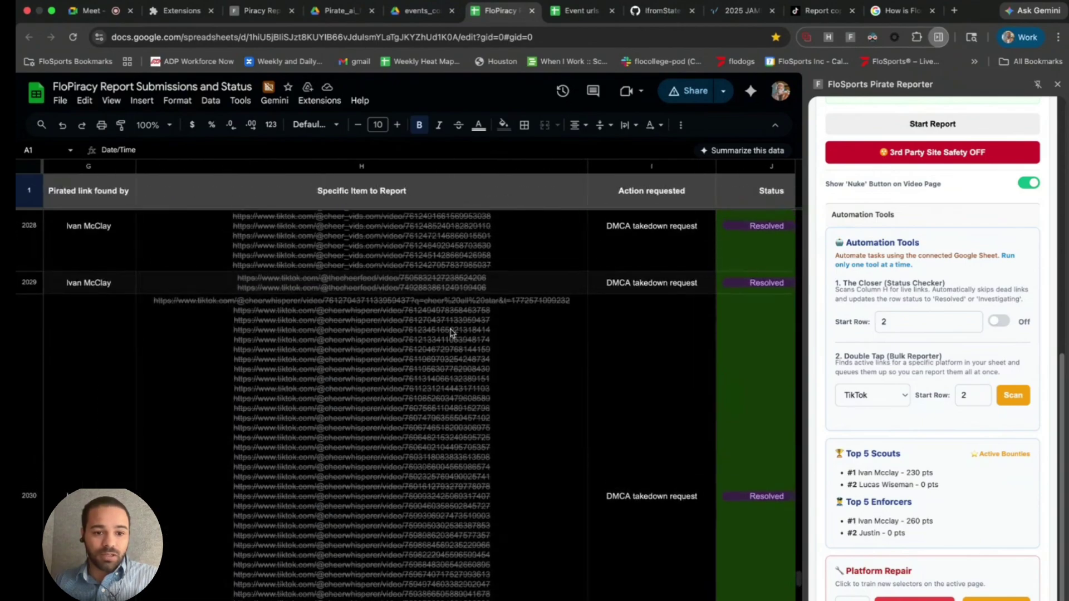
{"action": "scroll", "coordinate": [452, 333], "scroll_direction": "up", "scroll_amount": 10}
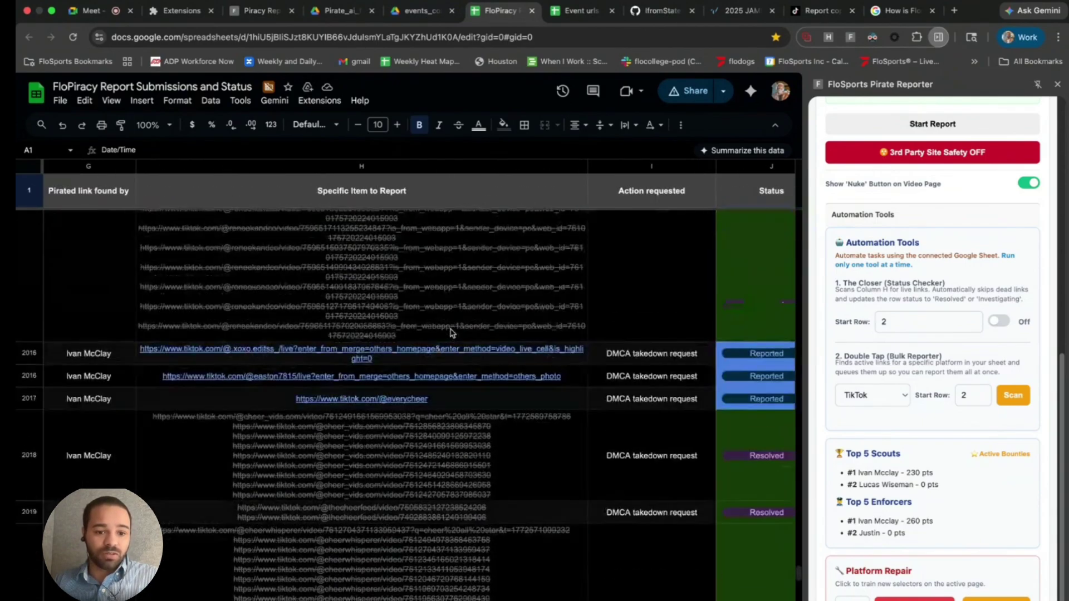
{"action": "scroll", "coordinate": [452, 333], "scroll_direction": "up", "scroll_amount": 10}
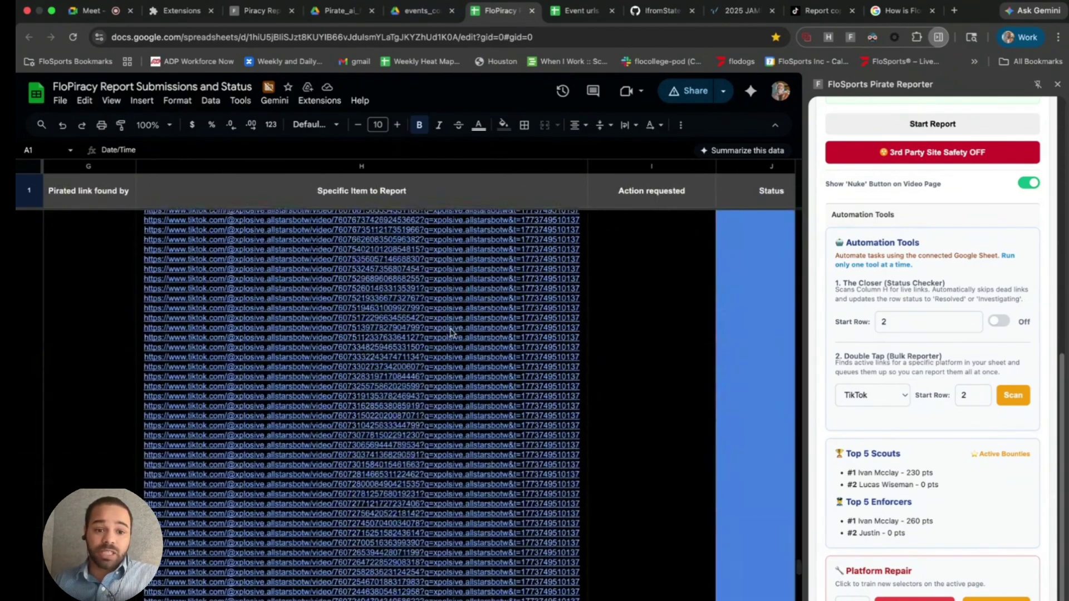
{"action": "scroll", "coordinate": [452, 333], "scroll_direction": "up", "scroll_amount": 10}
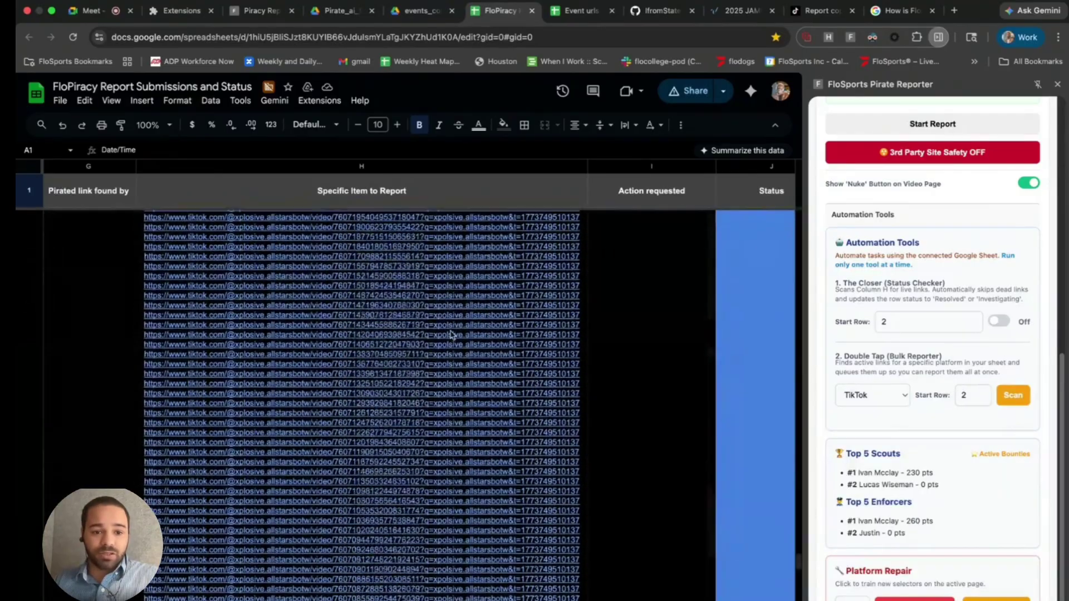
{"action": "scroll", "coordinate": [452, 333], "scroll_direction": "up", "scroll_amount": 10}
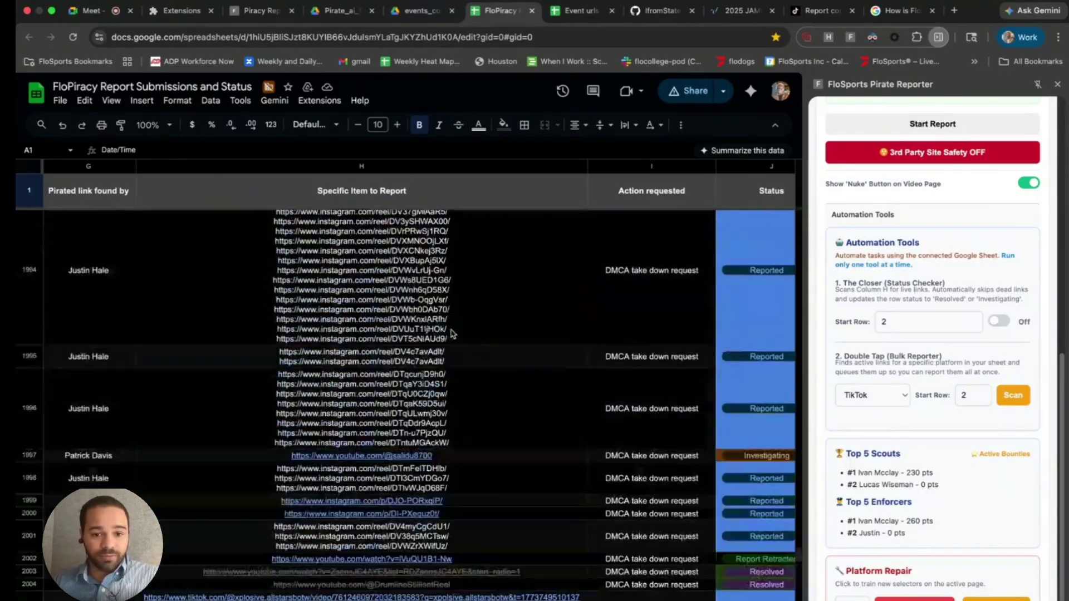
{"action": "scroll", "coordinate": [453, 336], "scroll_direction": "down", "scroll_amount": 3}
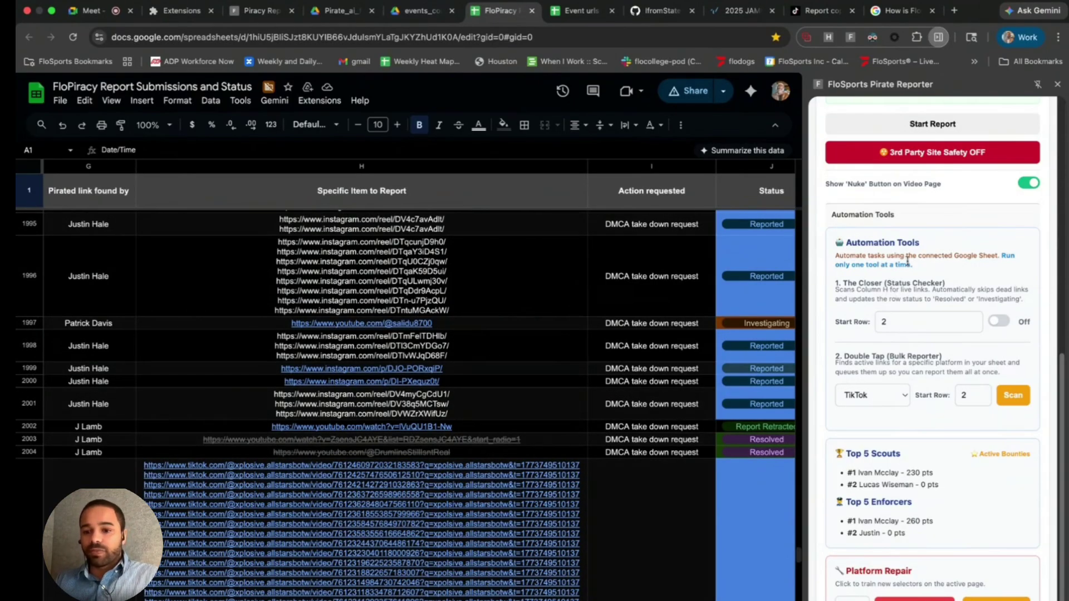
{"action": "left_click_drag", "start_coordinate": [838, 242], "coordinate": [943, 257]}
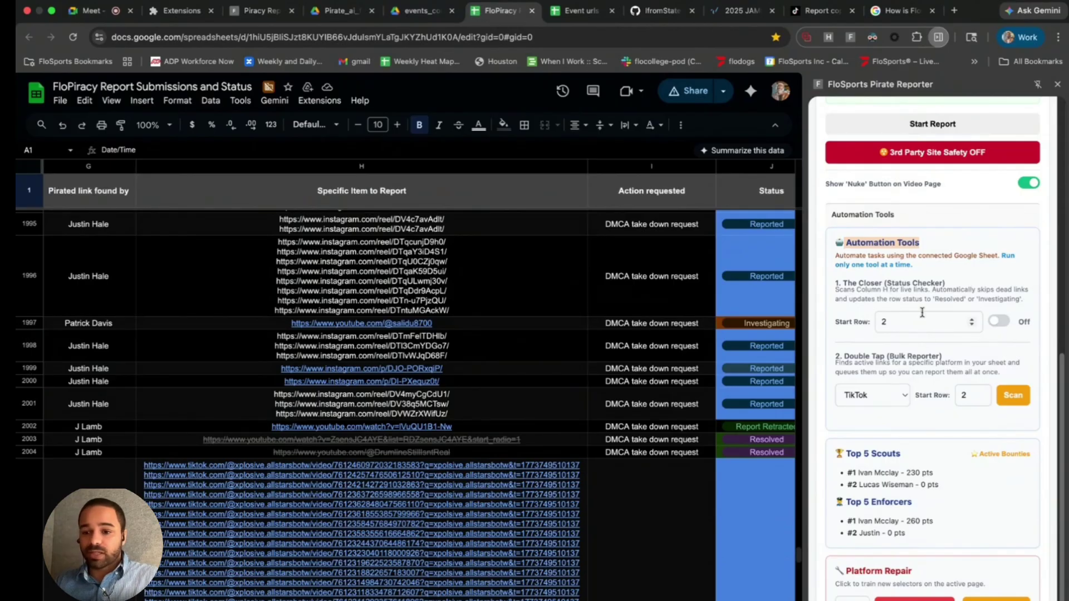
{"action": "left_click_drag", "start_coordinate": [845, 285], "coordinate": [951, 286]}
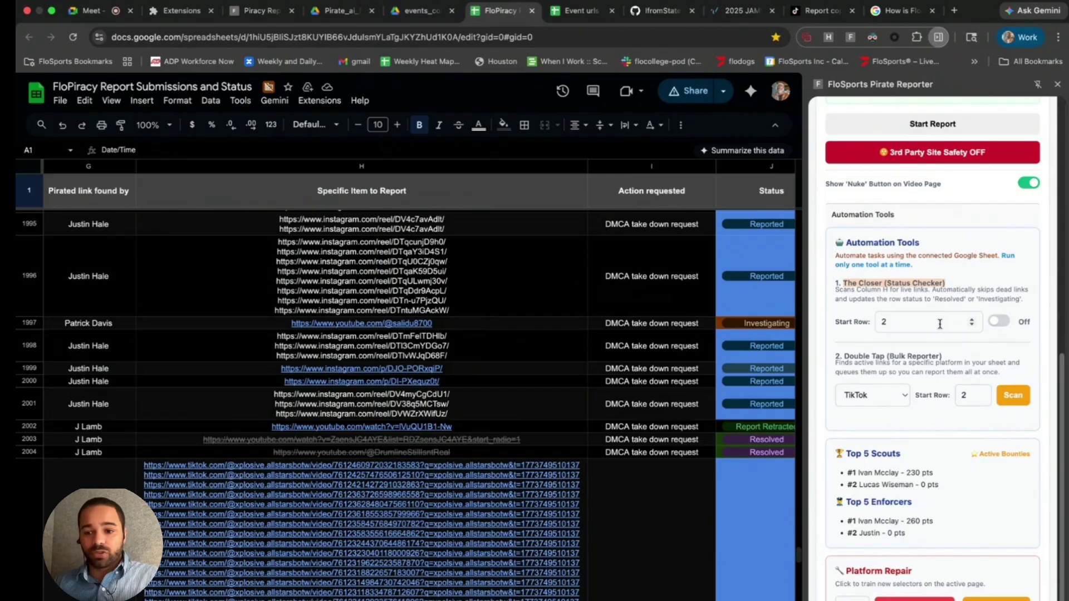
- Start The Closer from row 1997, then toggle it Off to stop the scan
{"action": "left_click", "coordinate": [876, 323]}
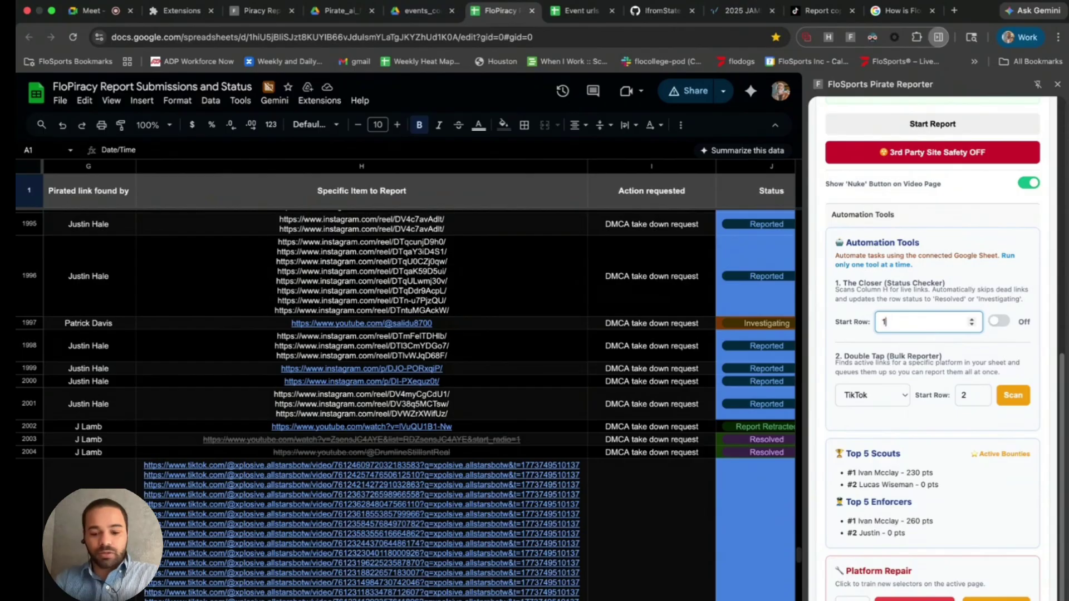
{"action": "left_click", "coordinate": [999, 324]}
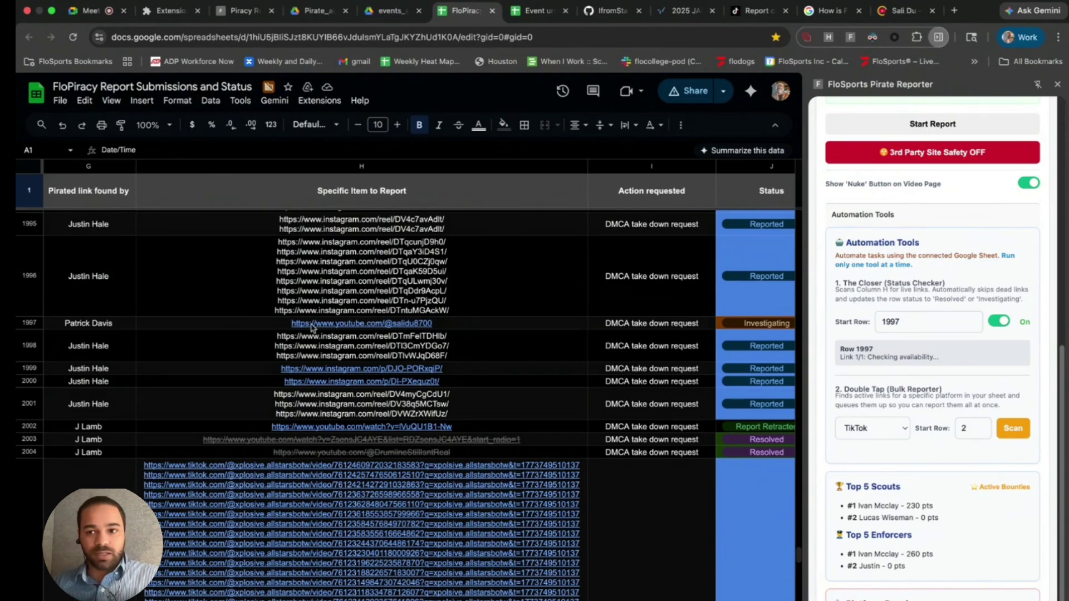
{"action": "left_click", "coordinate": [902, 15]}
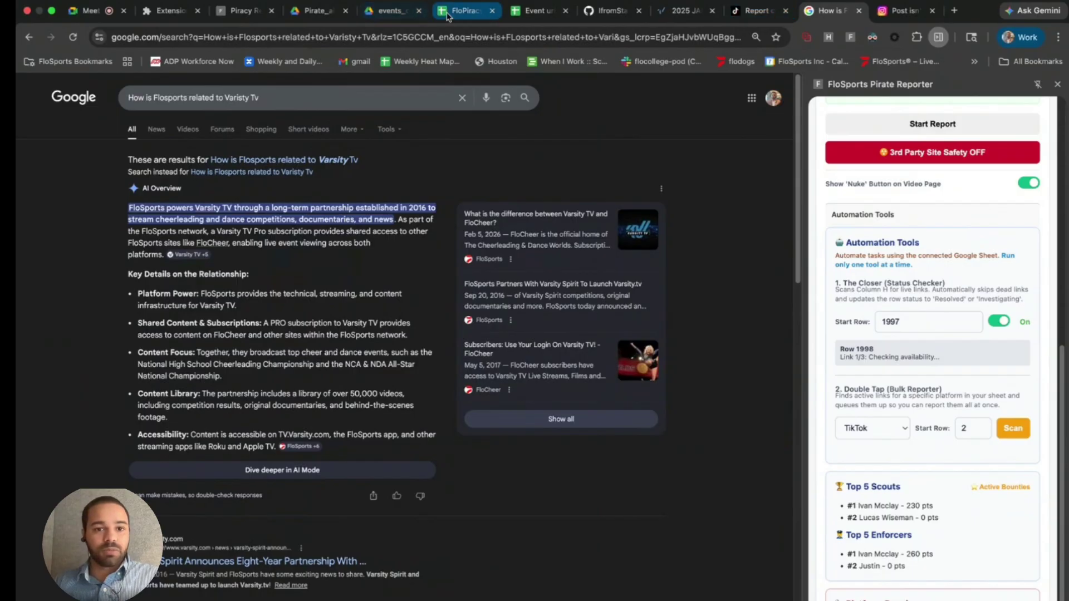
{"action": "left_click", "coordinate": [467, 11]}
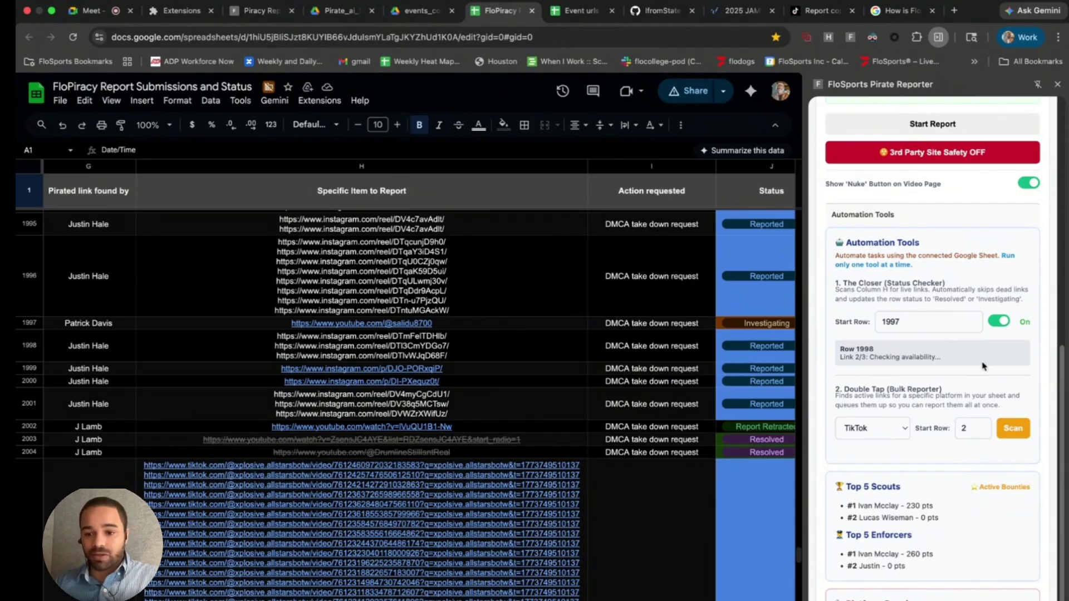
{"action": "left_click", "coordinate": [1007, 323]}
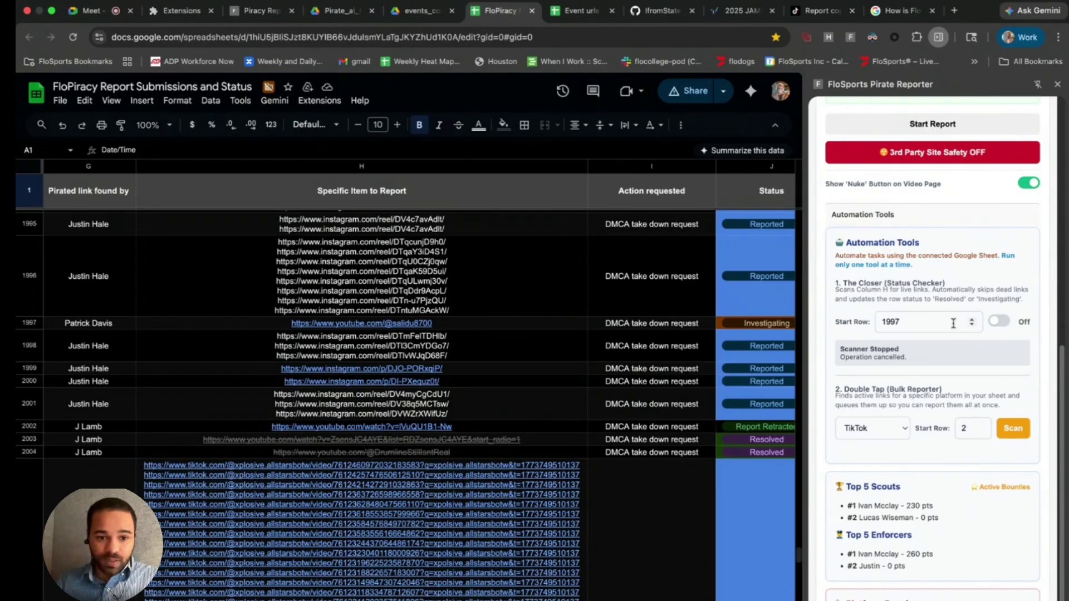
{"action": "scroll", "coordinate": [682, 319], "scroll_direction": "right", "scroll_amount": 1}
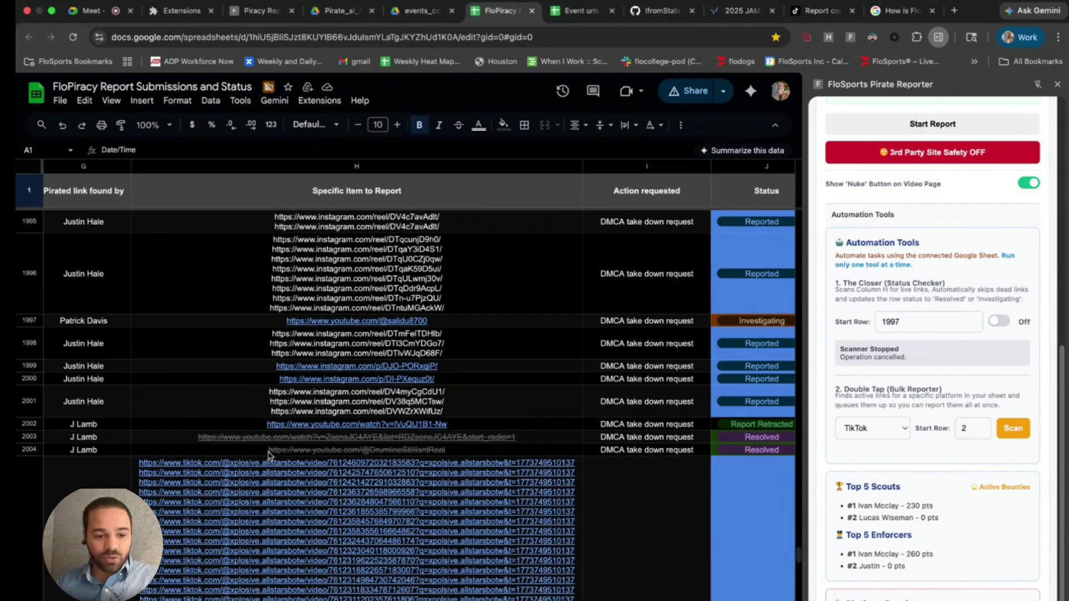
{"action": "mouse_move", "coordinate": [217, 448]}
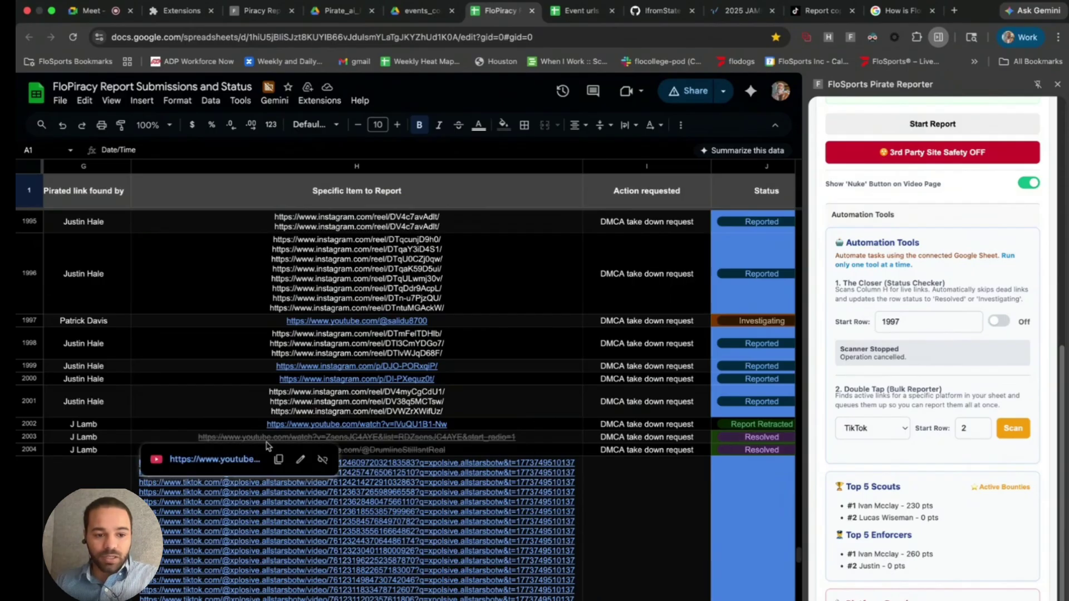
{"action": "left_click", "coordinate": [215, 459]}
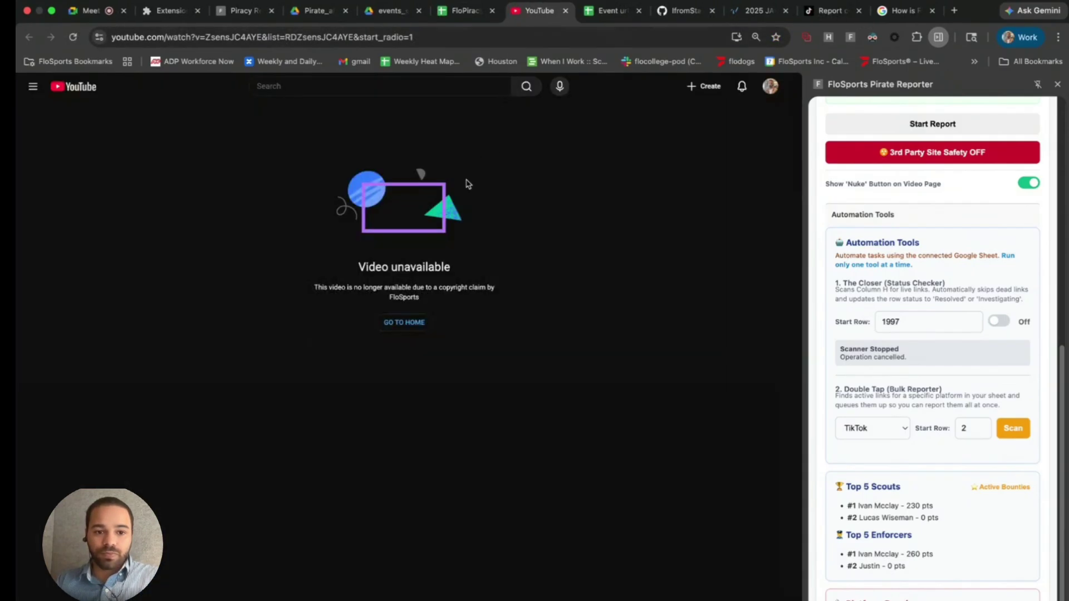
{"action": "left_click", "coordinate": [565, 11]}
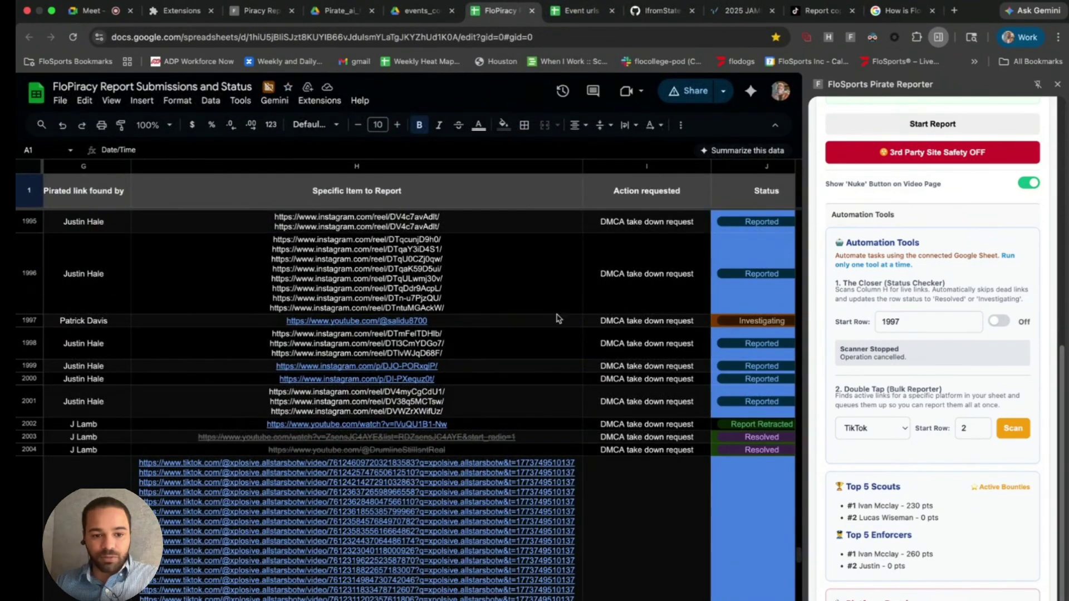
{"action": "mouse_move", "coordinate": [353, 326]}
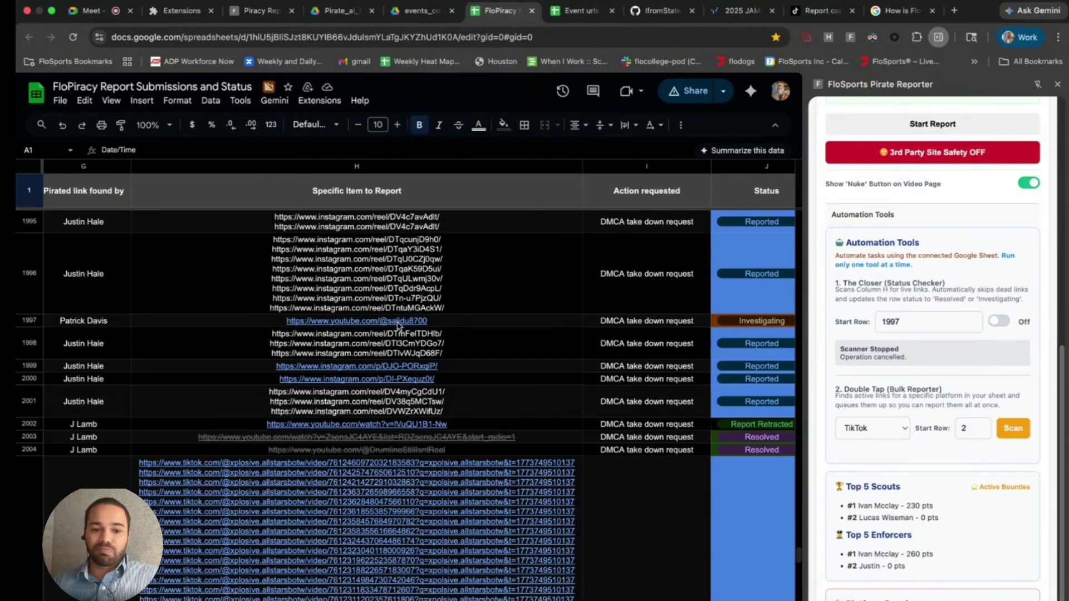
{"action": "scroll", "coordinate": [397, 326], "scroll_direction": "down", "scroll_amount": 5}
{"action": "scroll", "coordinate": [743, 514], "scroll_direction": "down", "scroll_amount": 5}
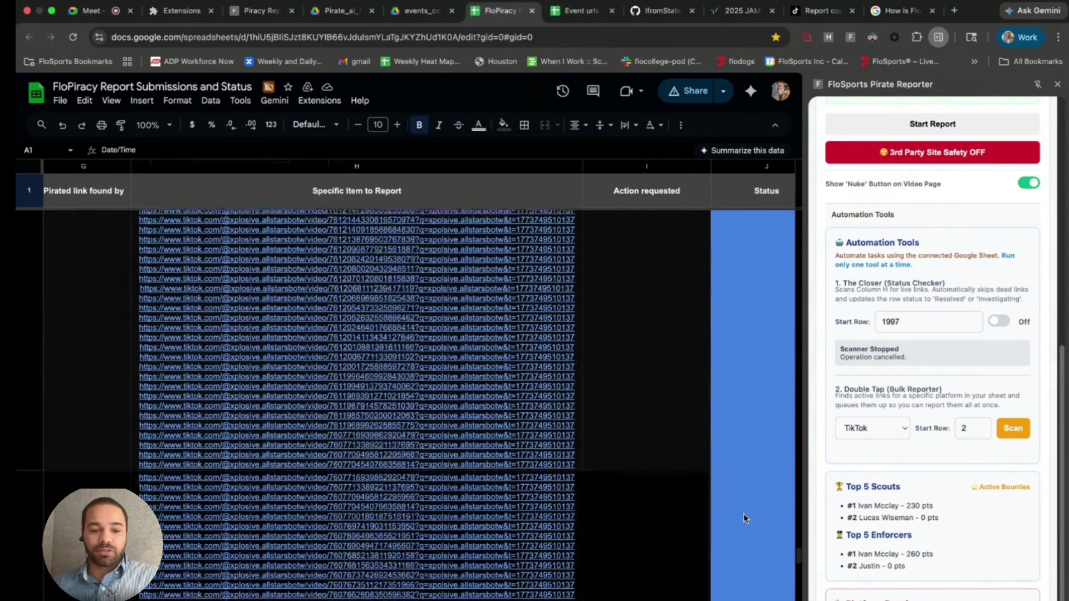
{"action": "scroll", "coordinate": [578, 480], "scroll_direction": "down", "scroll_amount": 10}
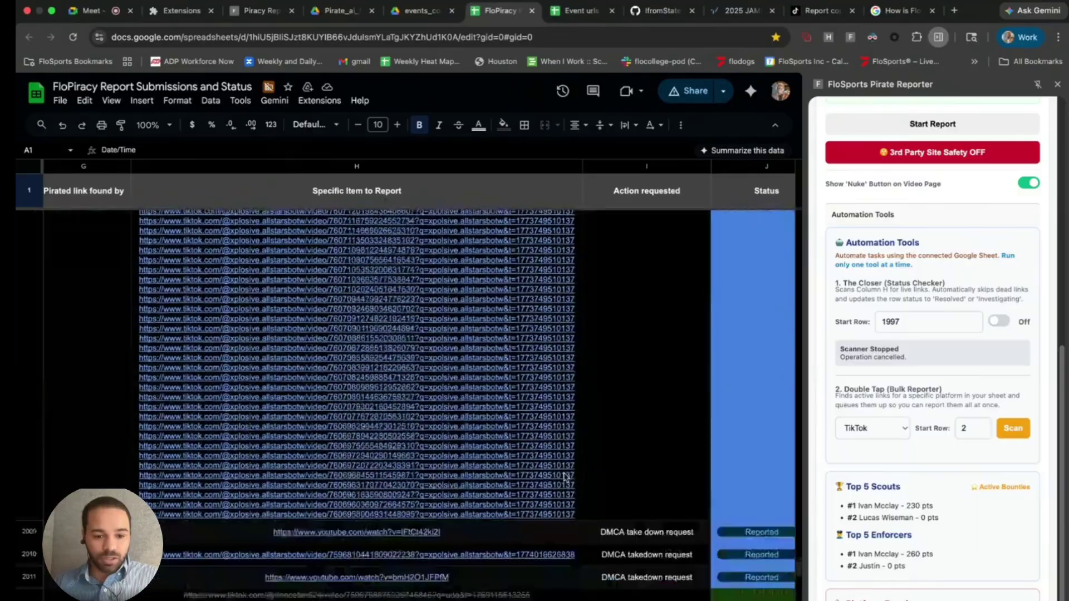
{"action": "scroll", "coordinate": [409, 338], "scroll_direction": "up", "scroll_amount": 3}
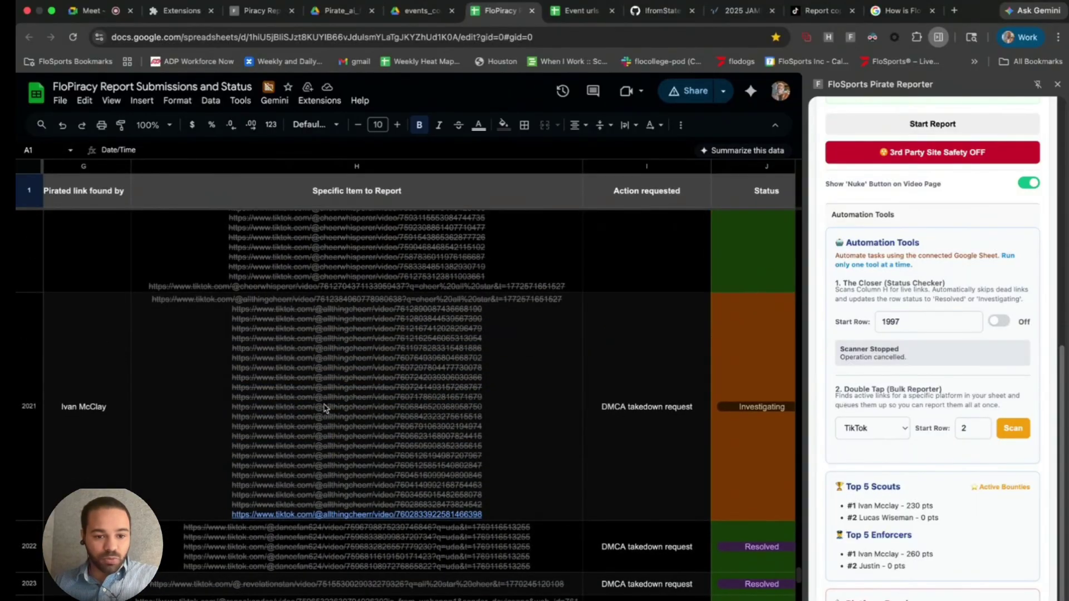
{"action": "left_click", "coordinate": [343, 517]}
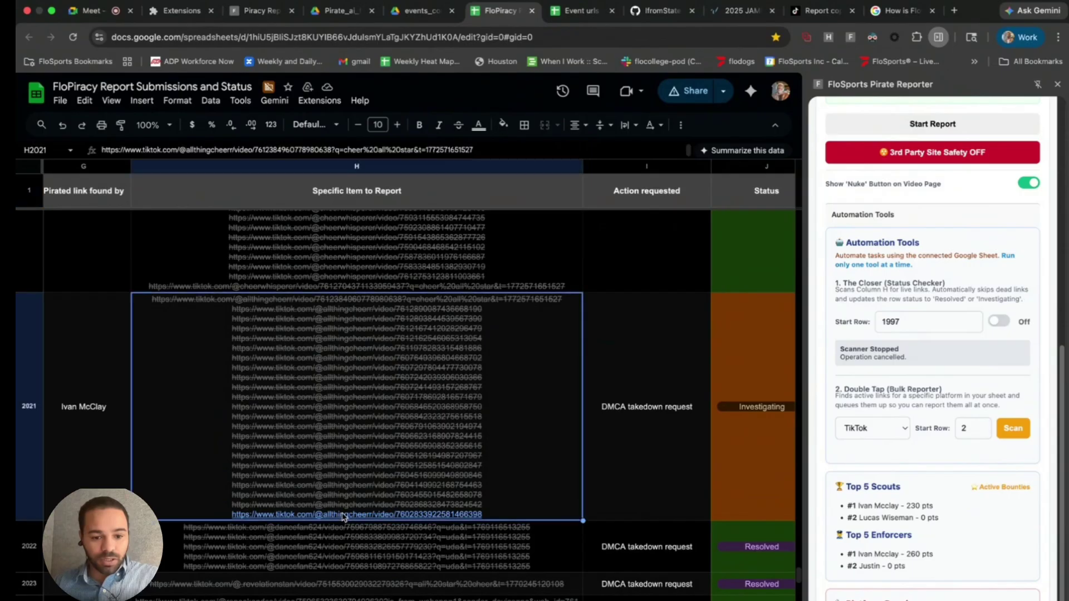
{"action": "double_click", "coordinate": [355, 519]}
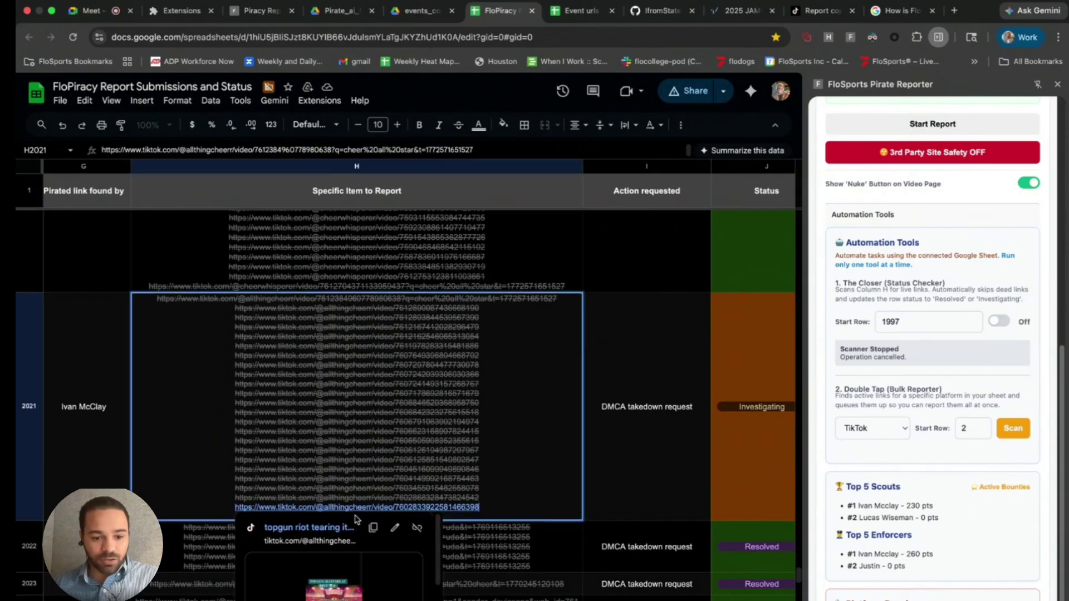
{"action": "left_click", "coordinate": [332, 528]}
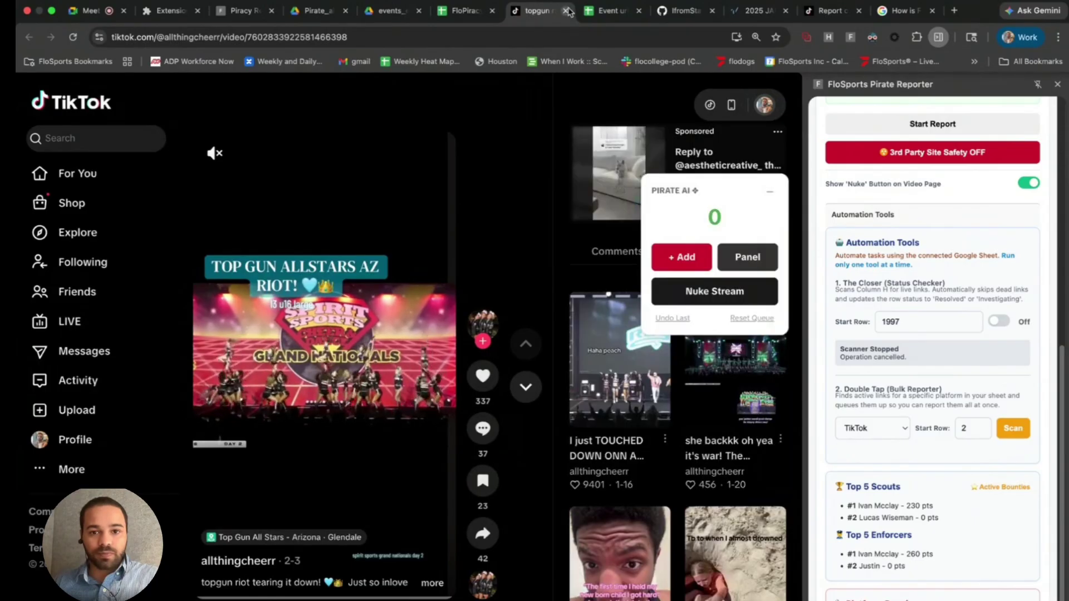
{"action": "key", "text": "super+w"}
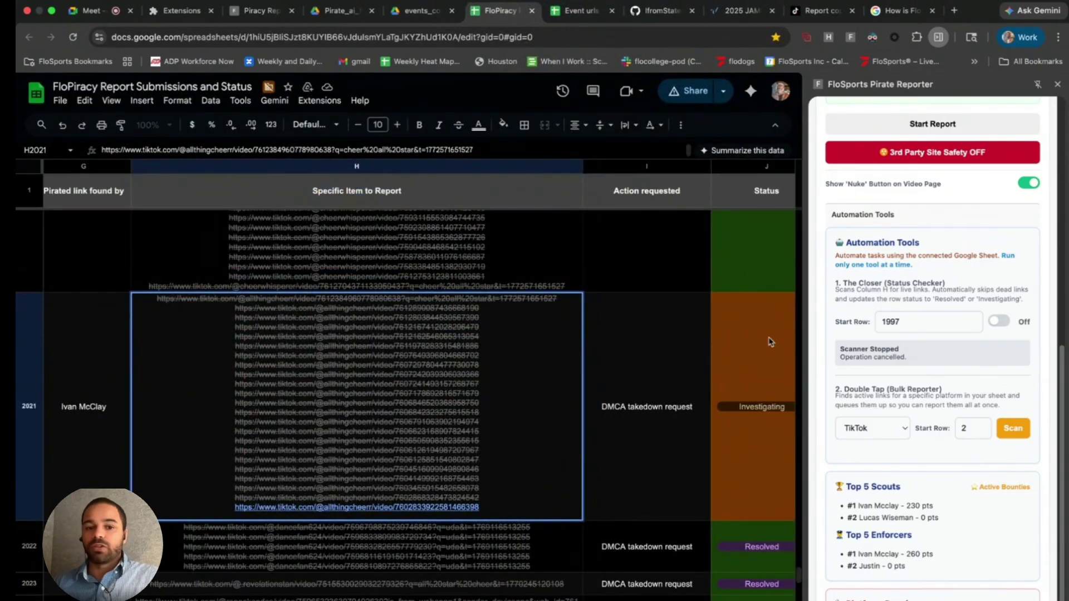
- Keep TikTok as platform, set Double Tap's Start Row to 2021, and start the scan
{"action": "left_click", "coordinate": [608, 354]}
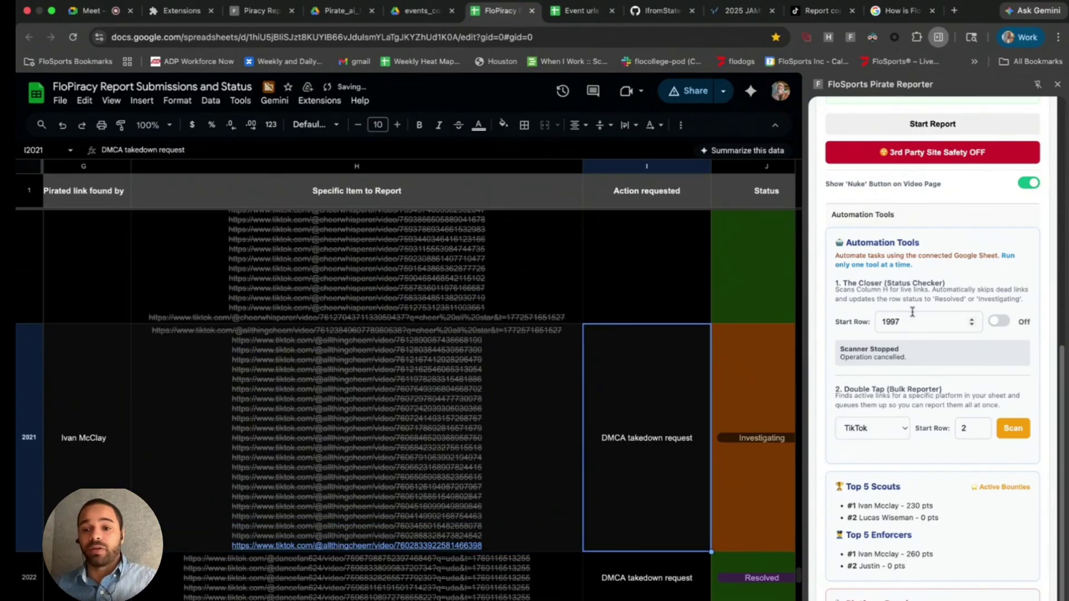
{"action": "left_click", "coordinate": [878, 432]}
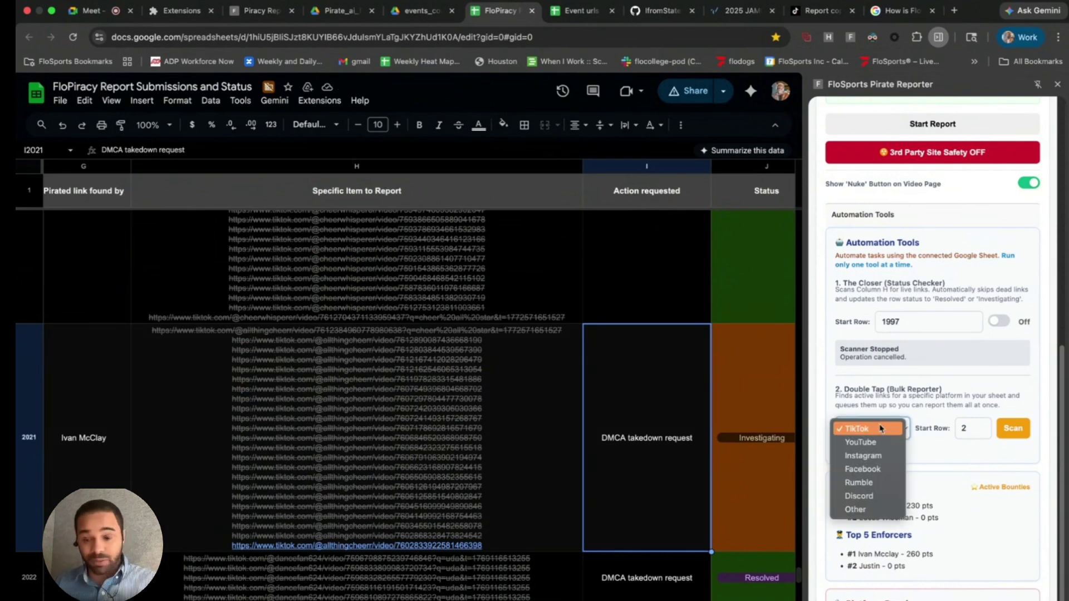
{"action": "left_click", "coordinate": [864, 432]}
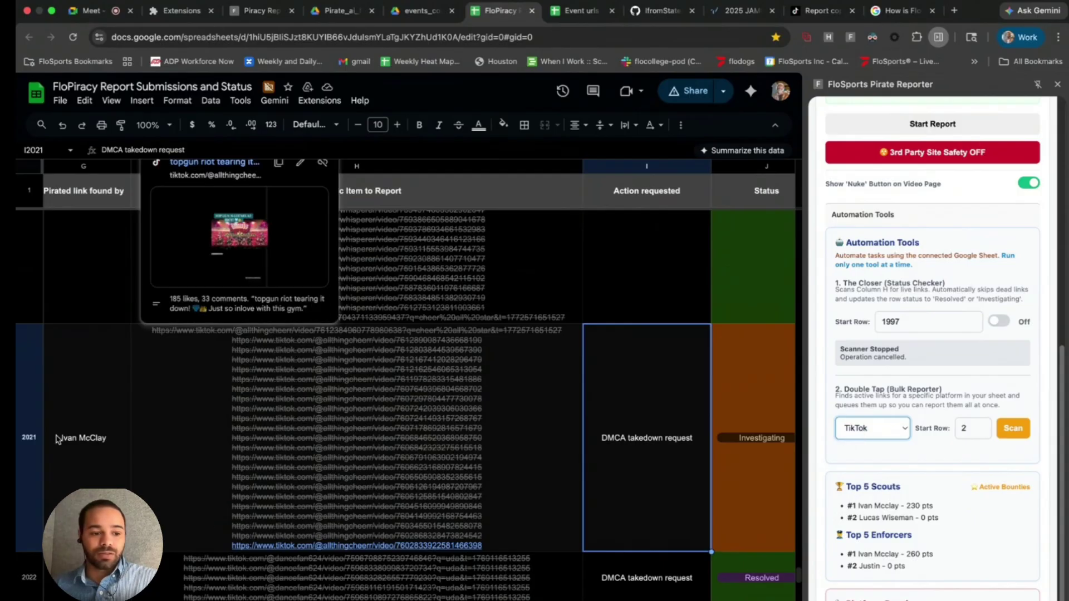
{"action": "left_click", "coordinate": [972, 432]}
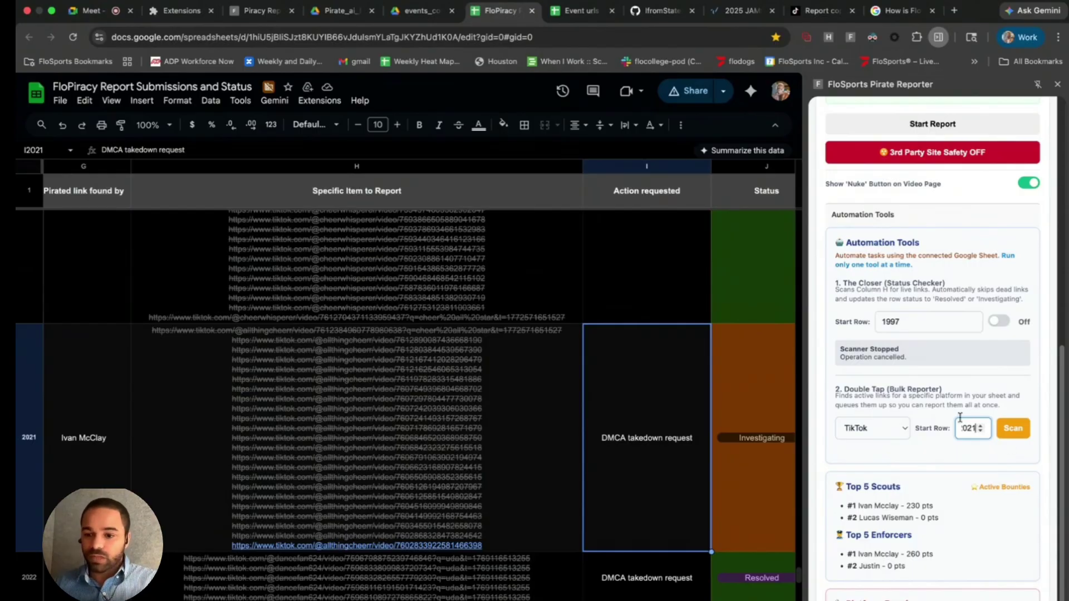
{"action": "left_click", "coordinate": [1004, 426]}
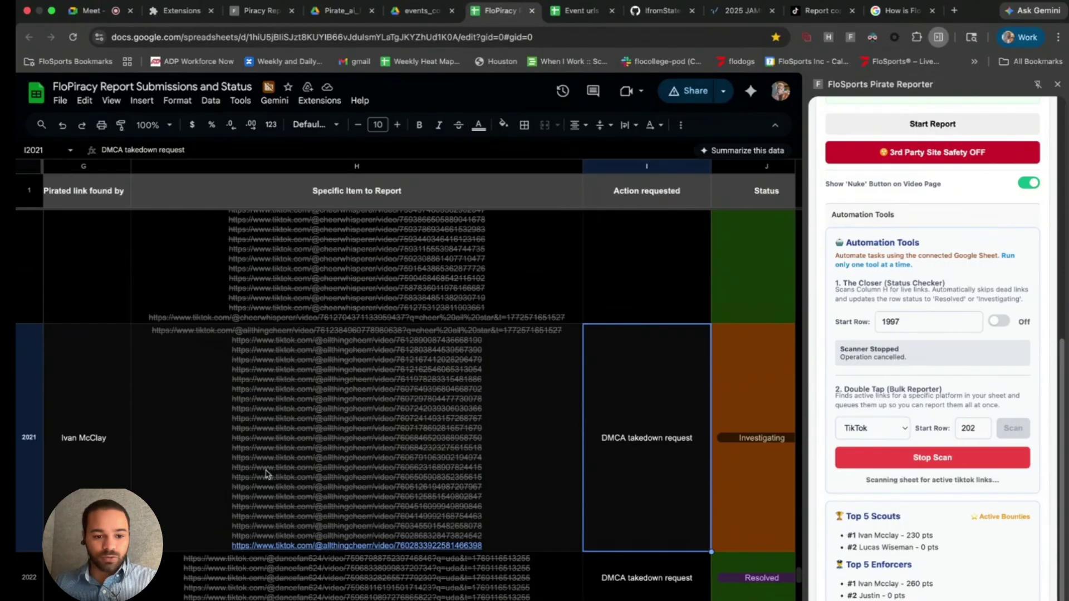
{"action": "mouse_move", "coordinate": [312, 548]}
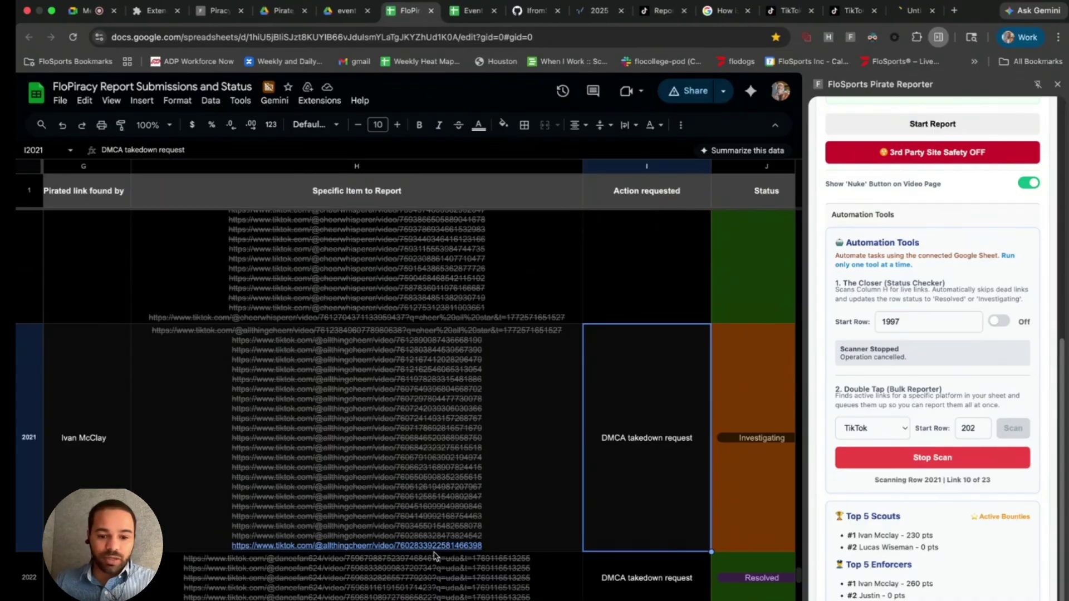
{"action": "scroll", "coordinate": [479, 529], "scroll_direction": "down", "scroll_amount": 5}
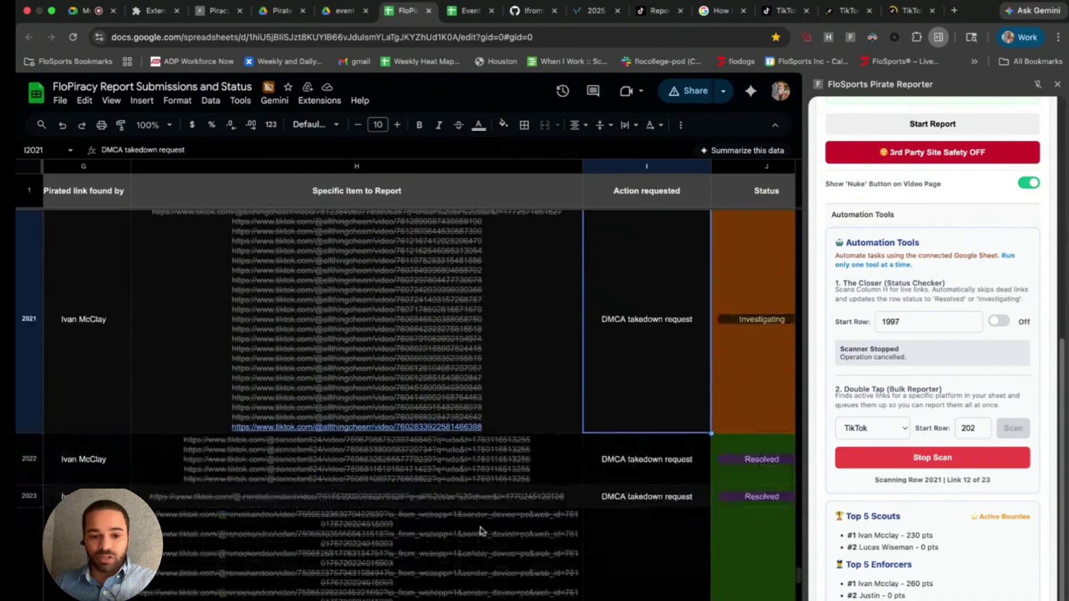
{"action": "scroll", "coordinate": [477, 528], "scroll_direction": "down", "scroll_amount": 5}
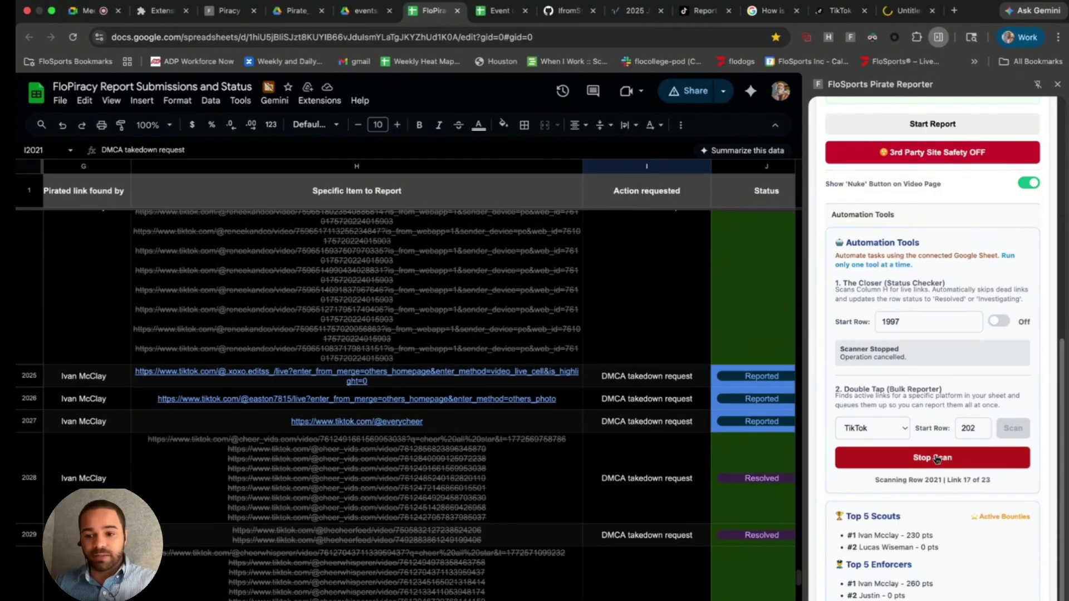
{"action": "scroll", "coordinate": [396, 397], "scroll_direction": "down", "scroll_amount": 5}
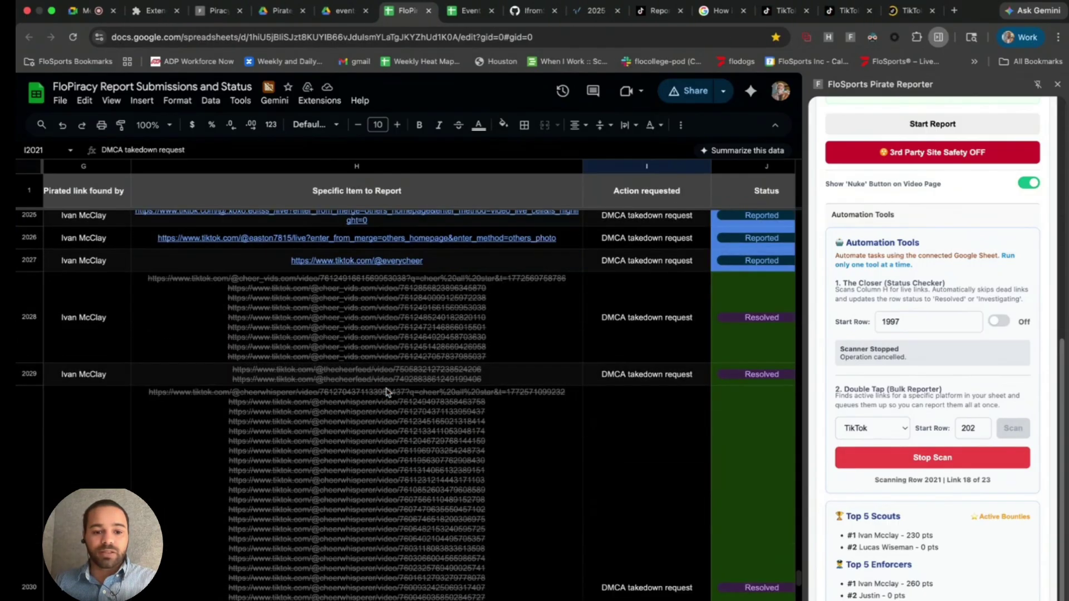
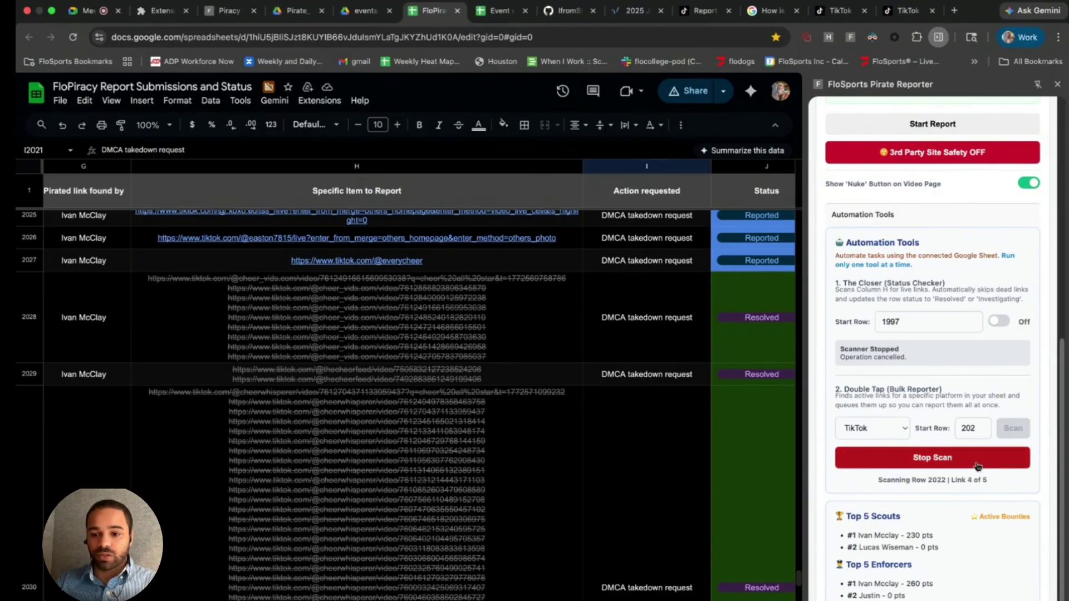
- Stop the Double Tap bulk scan with one active link queued, and scroll back up to row 2021
{"action": "left_click", "coordinate": [977, 467]}
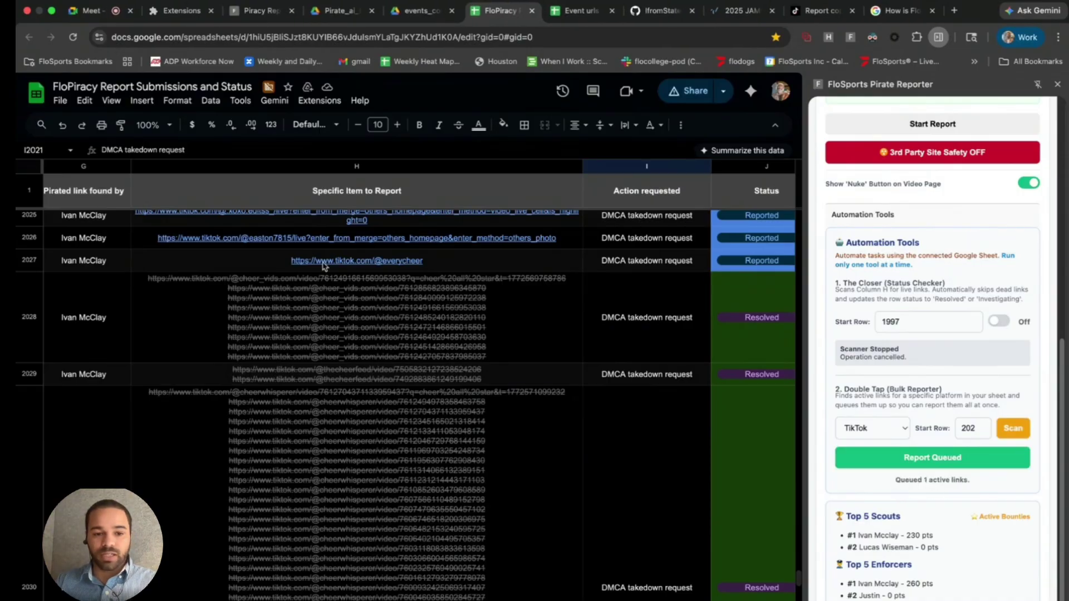
{"action": "scroll", "coordinate": [345, 312], "scroll_direction": "up", "scroll_amount": 6}
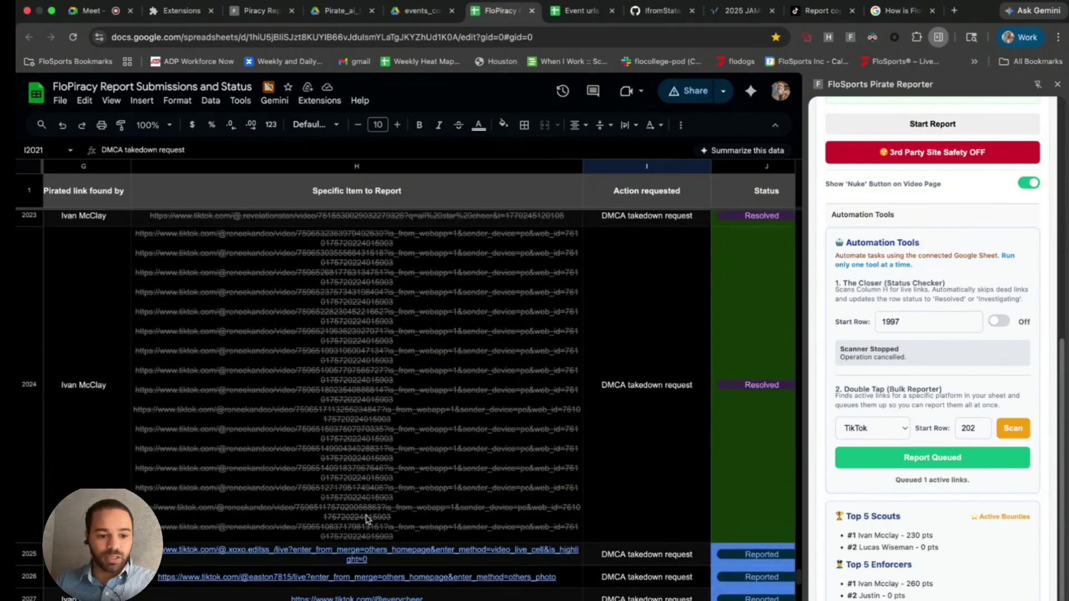
{"action": "scroll", "coordinate": [366, 519], "scroll_direction": "up", "scroll_amount": 5}
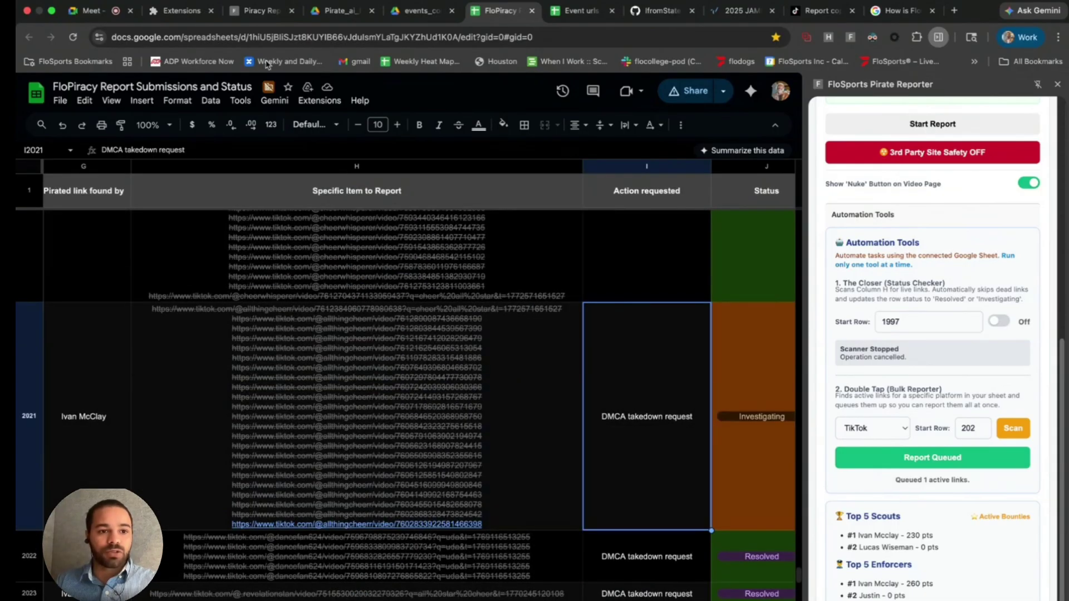
- In the Report tab, load the suggested TikTok video page from the address bar
{"action": "left_click", "coordinate": [801, 16]}
{"action": "left_click", "coordinate": [602, 40]}
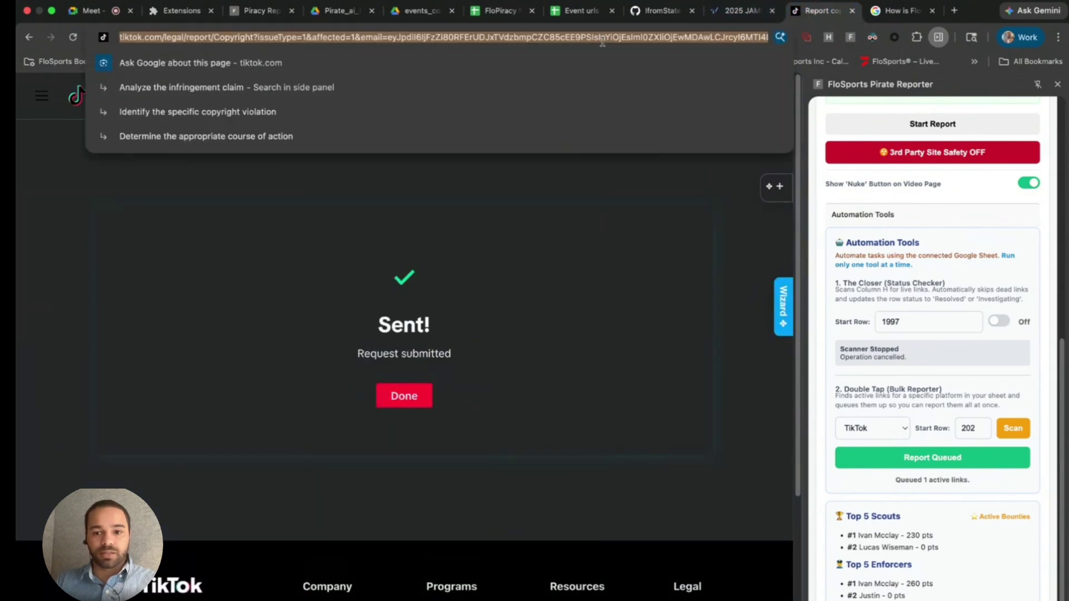
{"action": "type", "text": "tikk"}
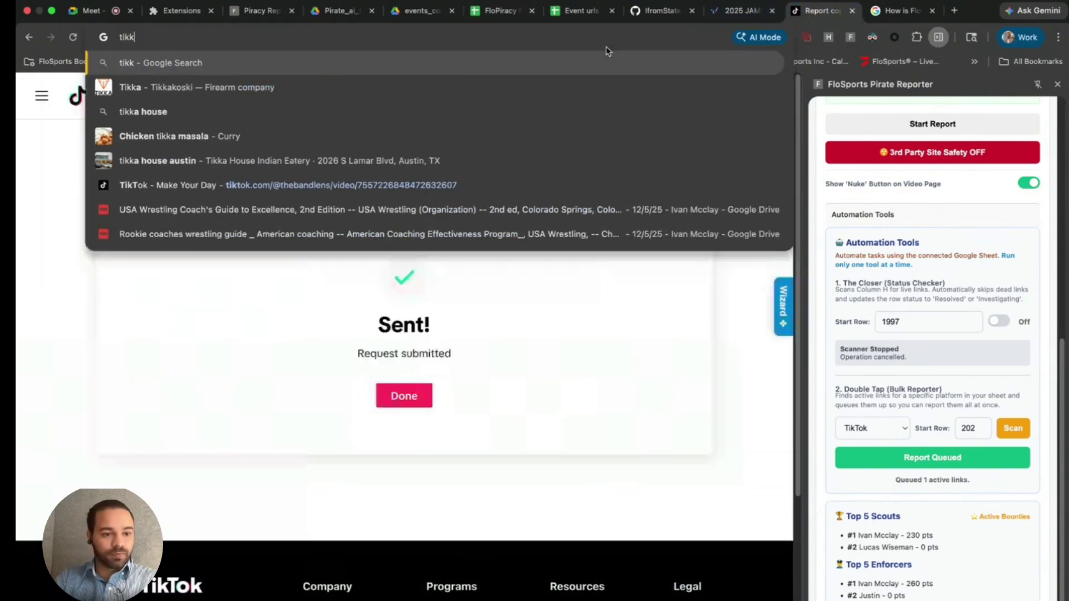
{"action": "key", "text": "BackSpace"}
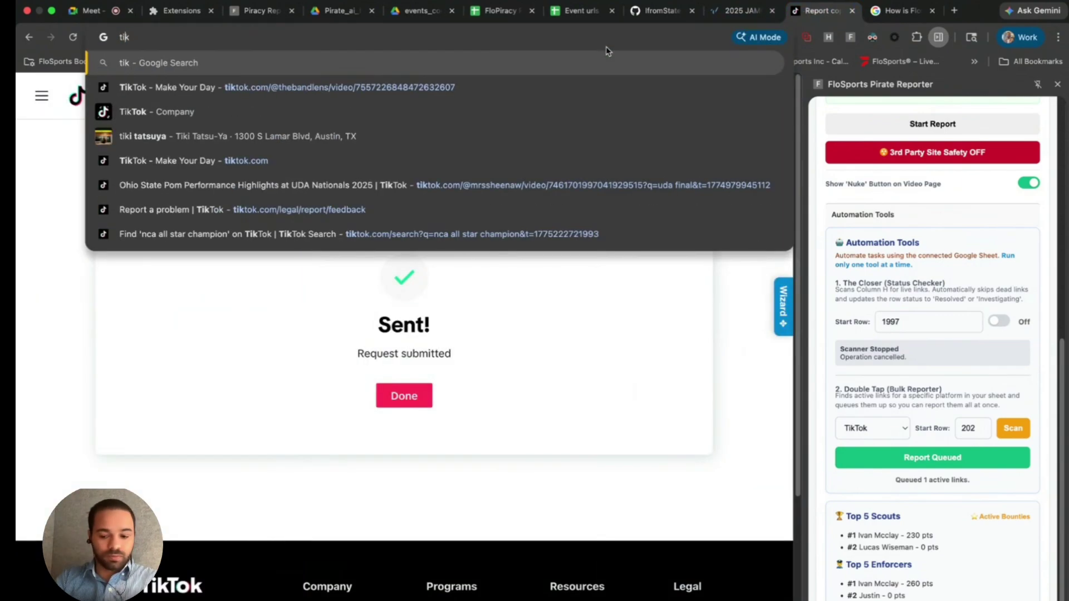
{"action": "key", "text": "Down"}
{"action": "key", "text": "Return"}
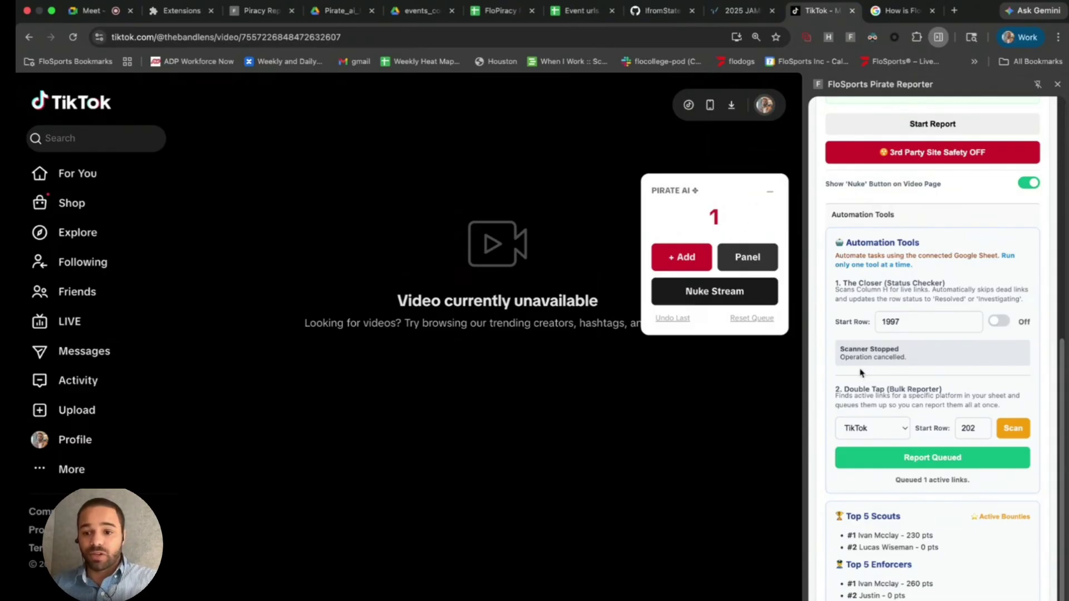
{"action": "scroll", "coordinate": [882, 334], "scroll_direction": "up", "scroll_amount": 3}
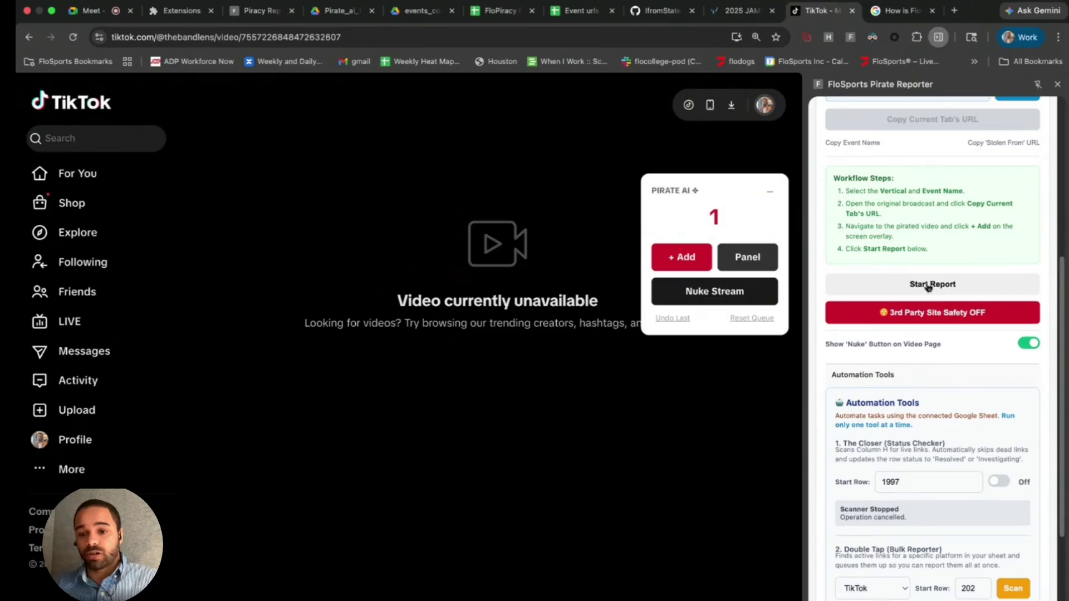
{"action": "scroll", "coordinate": [925, 281], "scroll_direction": "up", "scroll_amount": 2}
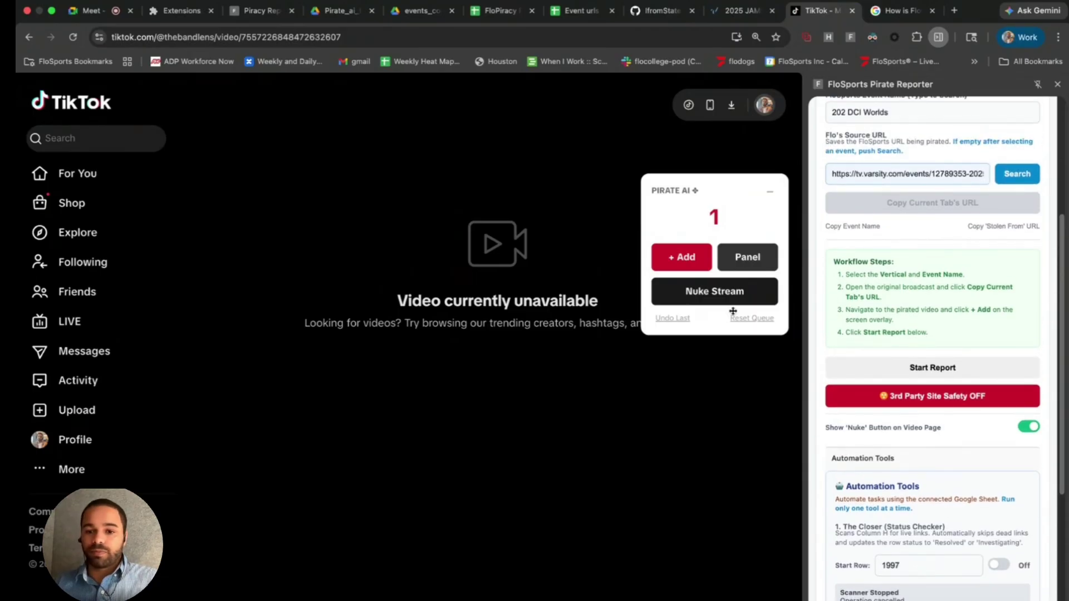
- Turn 3rd Party Safety on to hide the Nuke option, then return to the FloPiracy sheet
{"action": "left_click", "coordinate": [963, 404]}
{"action": "left_click", "coordinate": [1024, 426]}
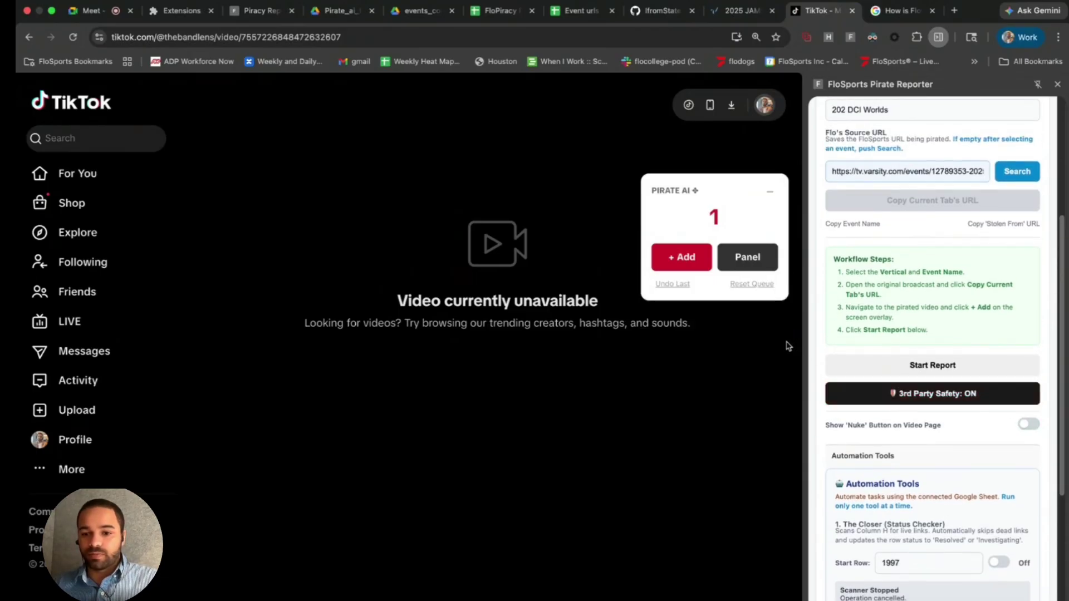
{"action": "scroll", "coordinate": [937, 410], "scroll_direction": "down", "scroll_amount": 5}
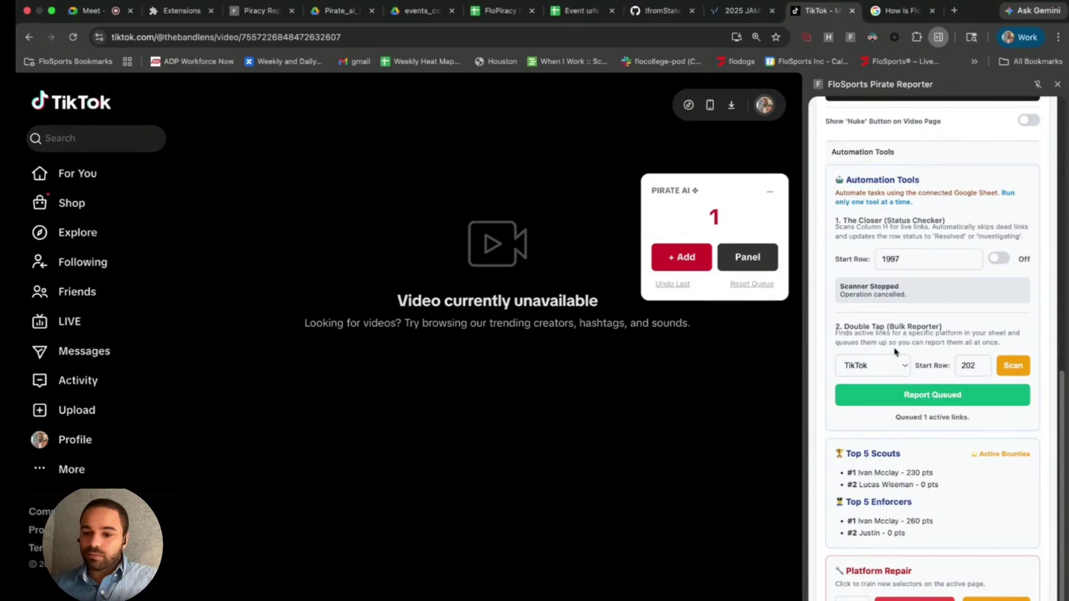
{"action": "left_click", "coordinate": [498, 11]}
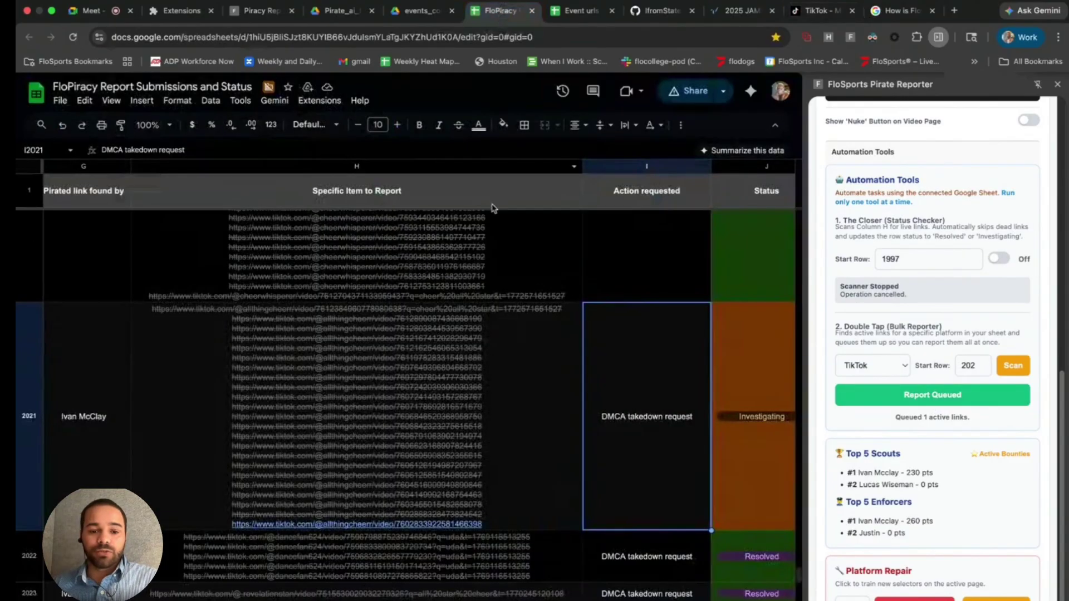
- Scroll down and highlight the Top 5 Enforcers standings and the top scout's points
{"action": "scroll", "coordinate": [458, 411], "scroll_direction": "down", "scroll_amount": 10}
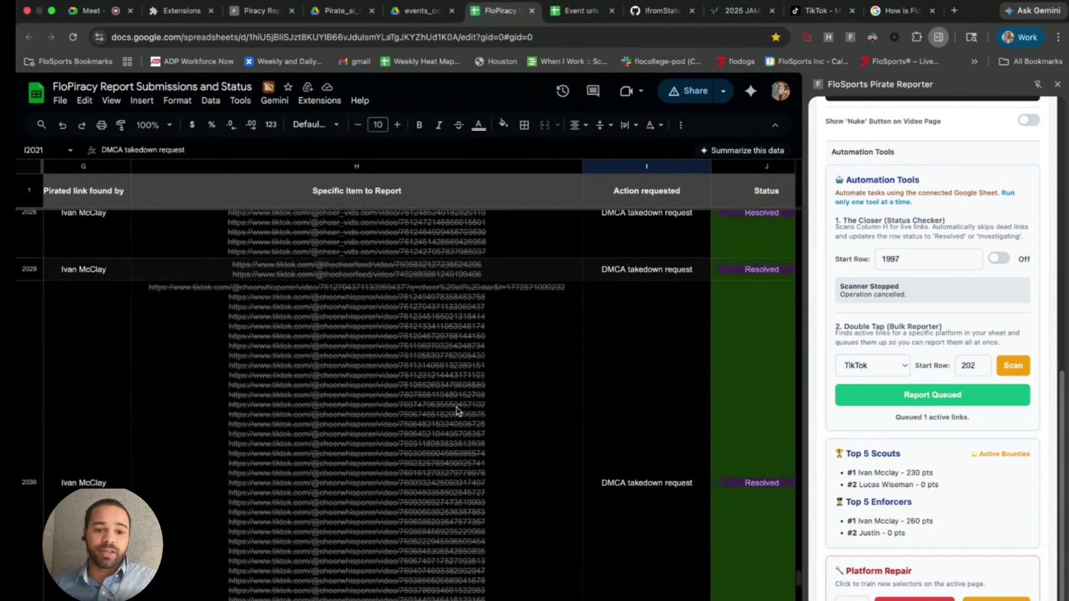
{"action": "scroll", "coordinate": [457, 411], "scroll_direction": "down", "scroll_amount": 10}
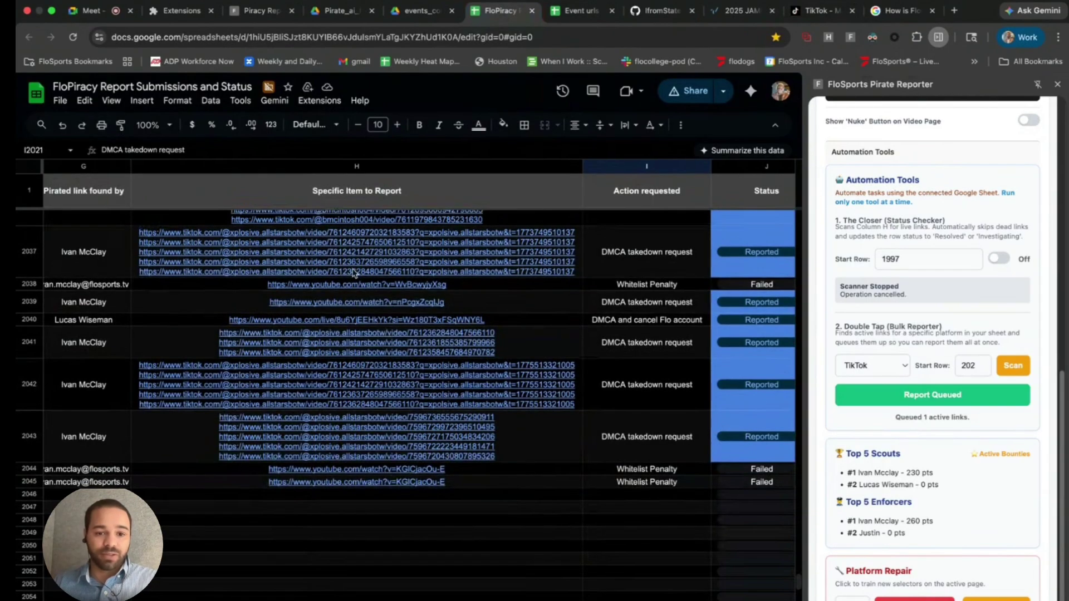
{"action": "mouse_move", "coordinate": [362, 257]}
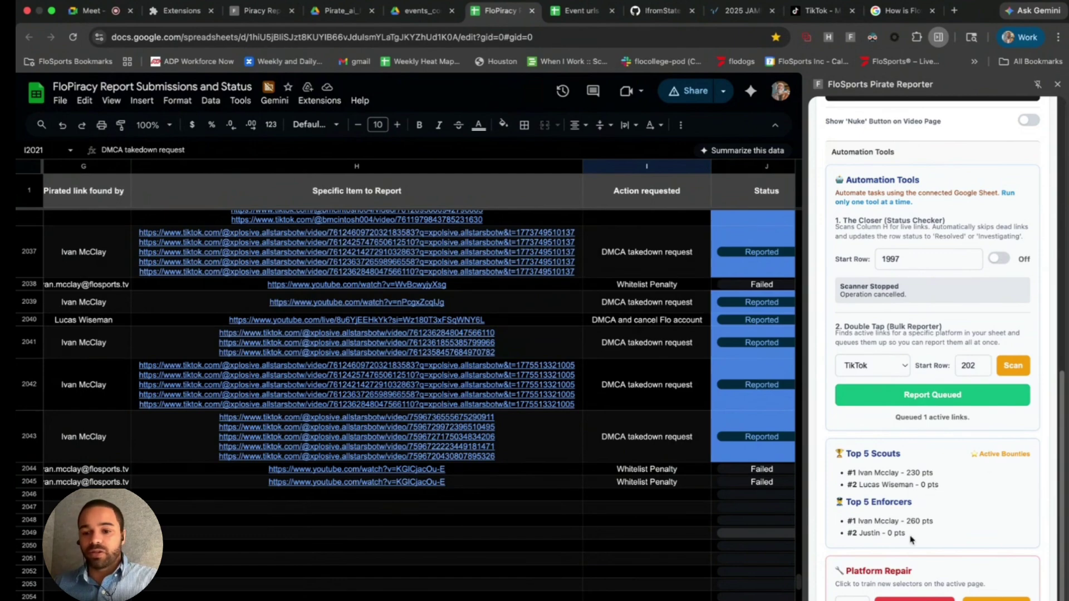
{"action": "left_click_drag", "start_coordinate": [909, 536], "coordinate": [859, 517]}
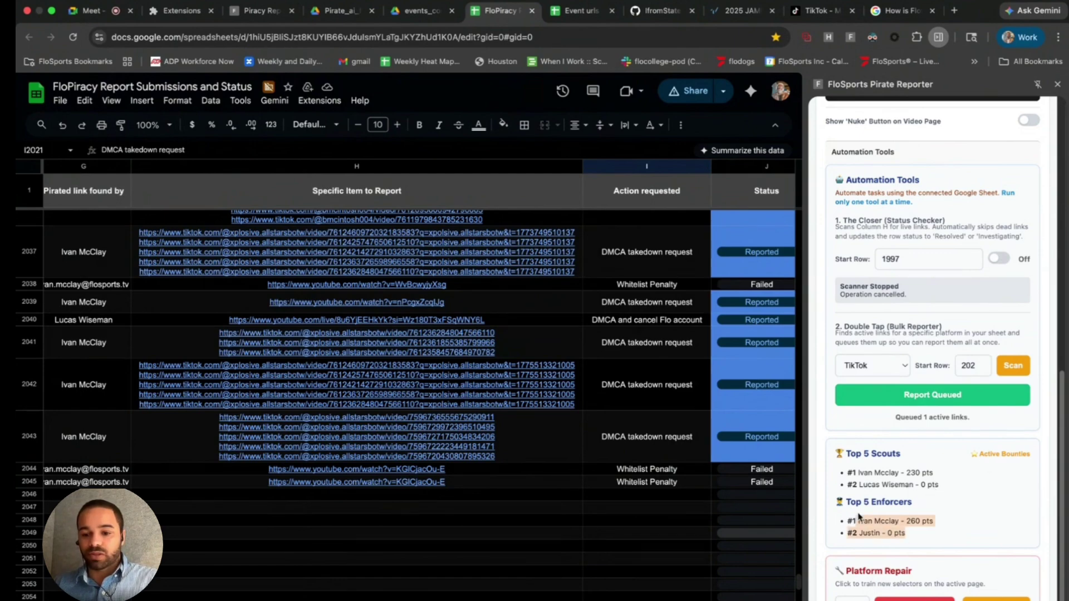
{"action": "left_click", "coordinate": [887, 486]}
{"action": "left_click_drag", "start_coordinate": [860, 474], "coordinate": [941, 477]}
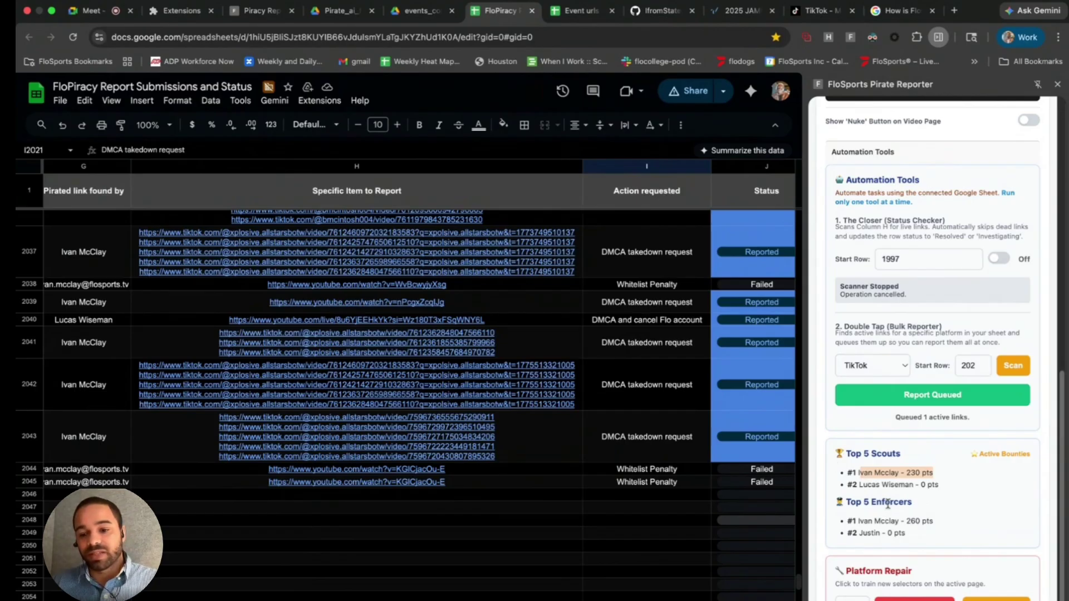
{"action": "left_click", "coordinate": [882, 517]}
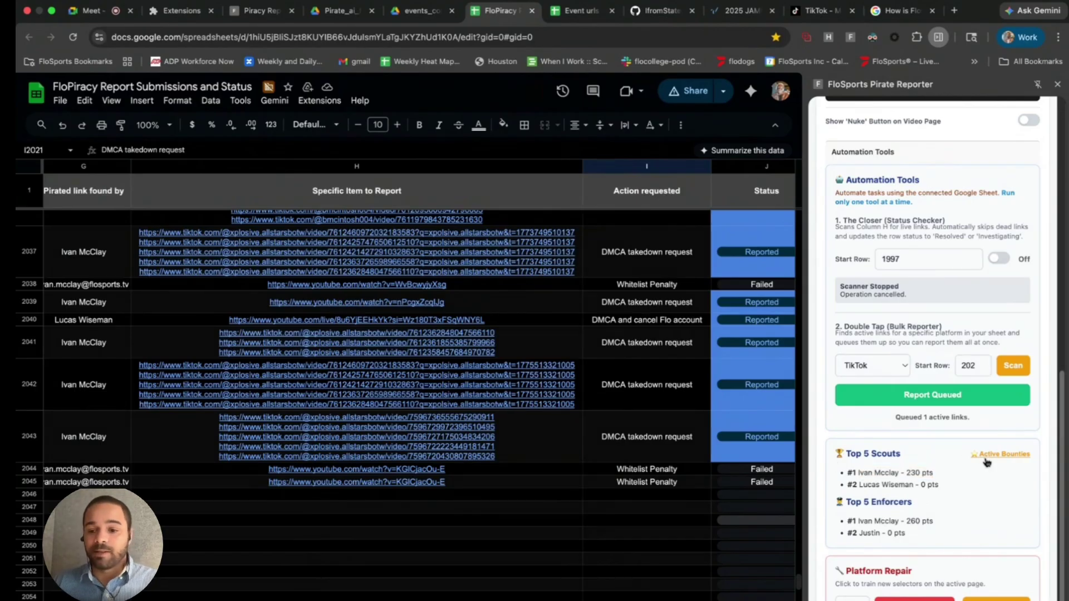
- Show Active Bounties, copy the Double XP event name '2025 UDCA', and return to TikTok
{"action": "left_click", "coordinate": [986, 461]}
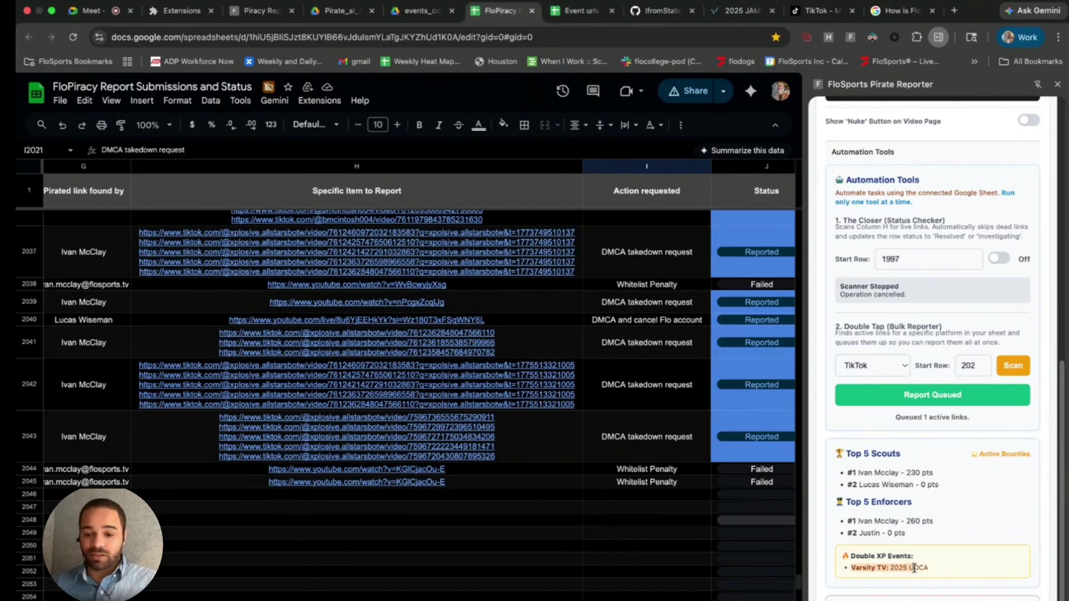
{"action": "left_click_drag", "start_coordinate": [934, 572], "coordinate": [901, 571]}
{"action": "key", "text": "super+c"}
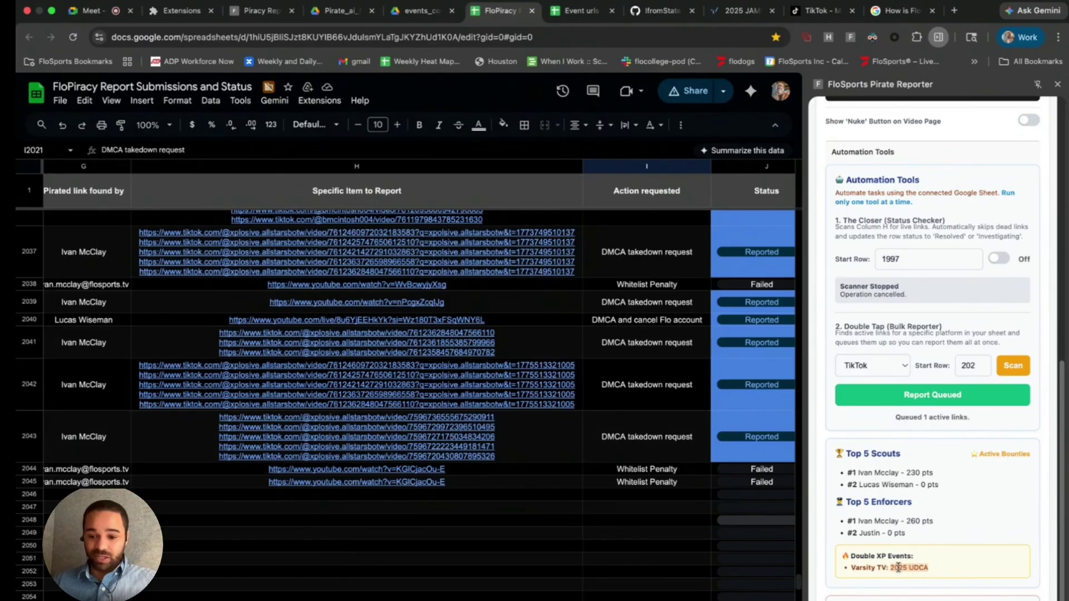
{"action": "right_click", "coordinate": [900, 567]}
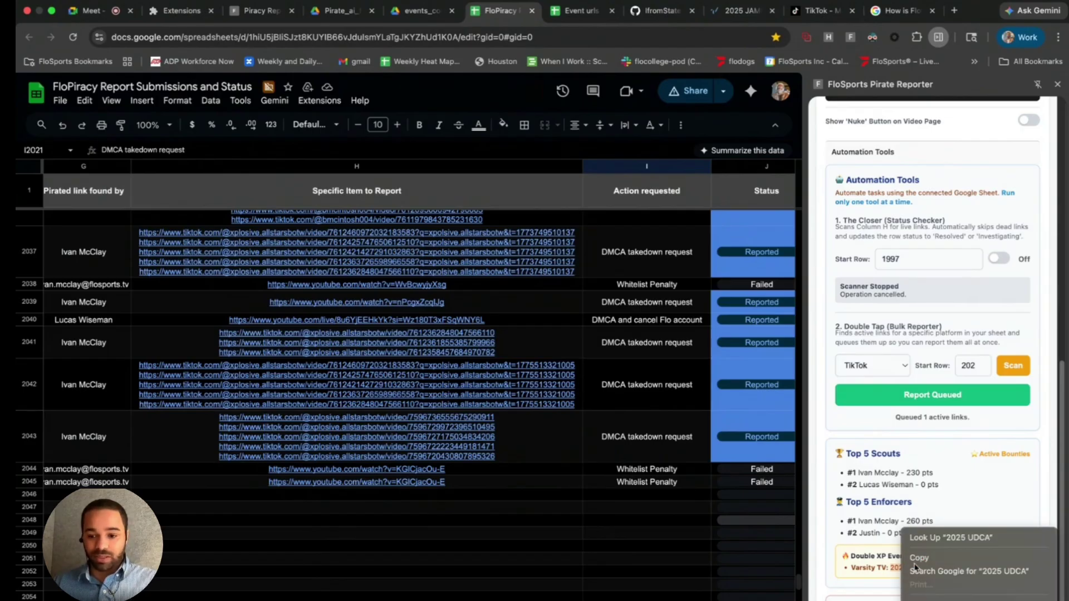
{"action": "left_click", "coordinate": [927, 556]}
{"action": "left_click", "coordinate": [817, 11]}
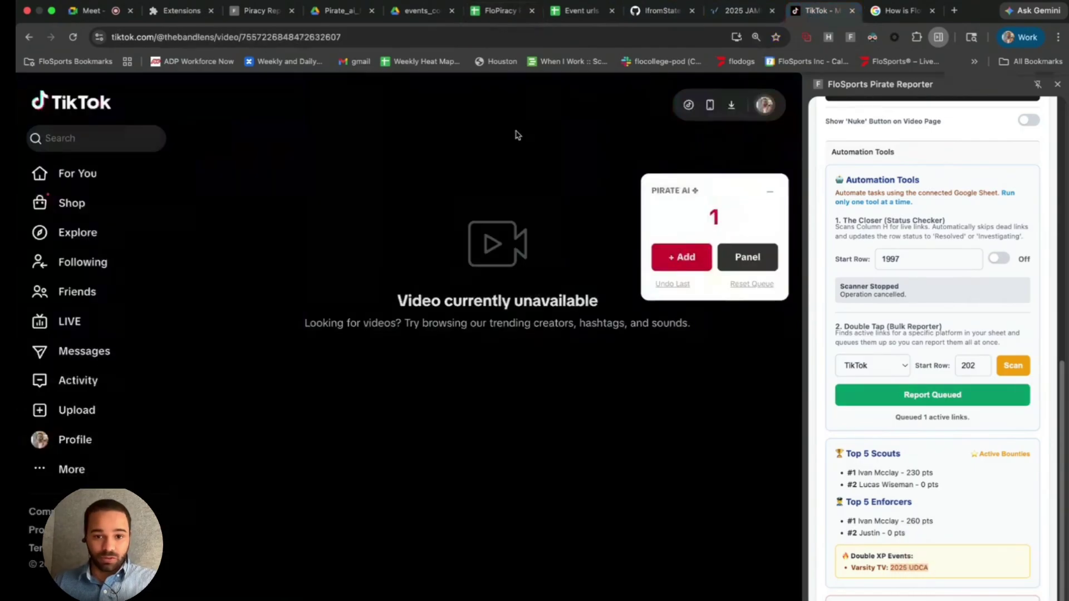
- Paste '2025 UDCA' into TikTok search and look over the results
{"action": "left_click", "coordinate": [69, 143]}
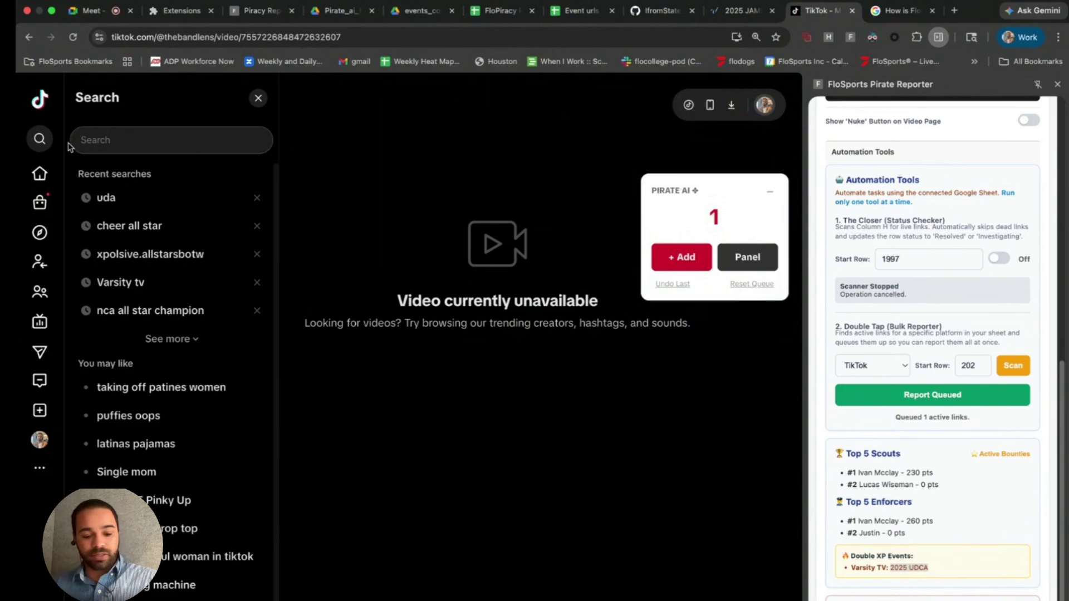
{"action": "key", "text": "super+v"}
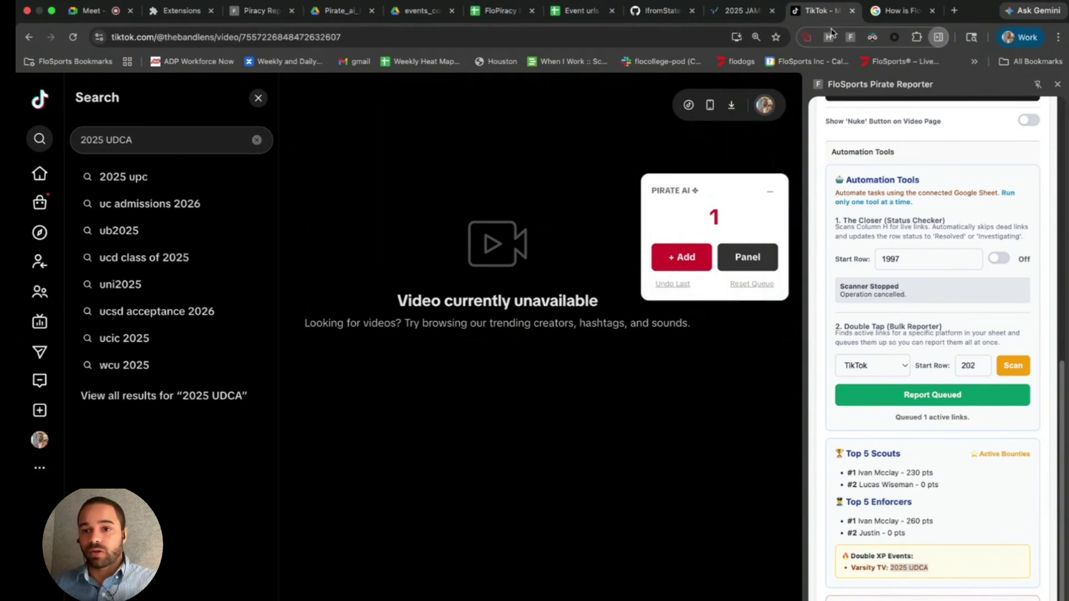
{"action": "scroll", "coordinate": [996, 472], "scroll_direction": "down", "scroll_amount": 1}
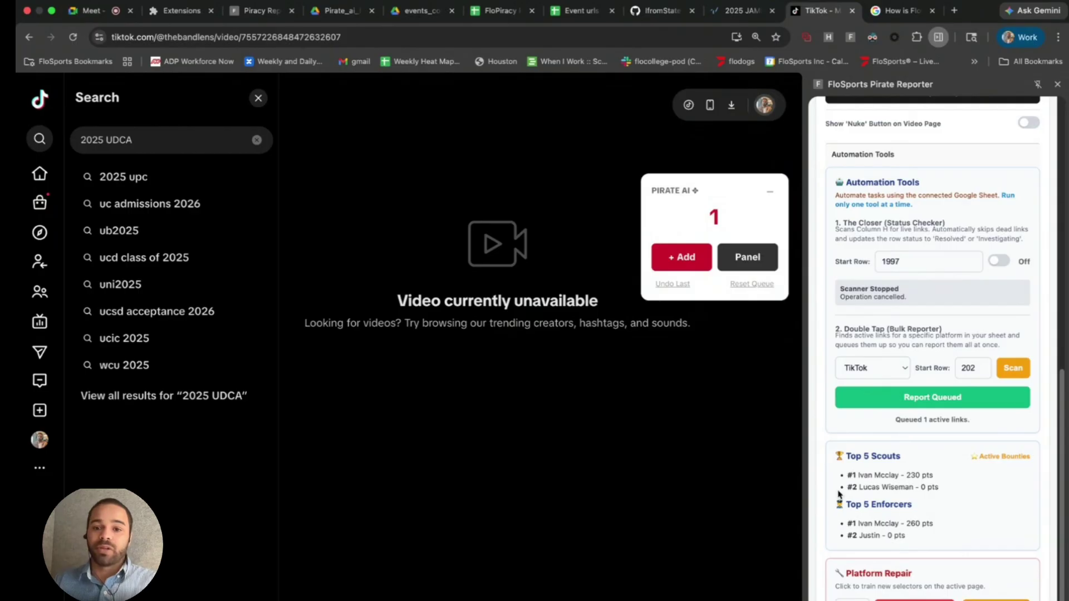
{"action": "scroll", "coordinate": [912, 250], "scroll_direction": "up", "scroll_amount": 3}
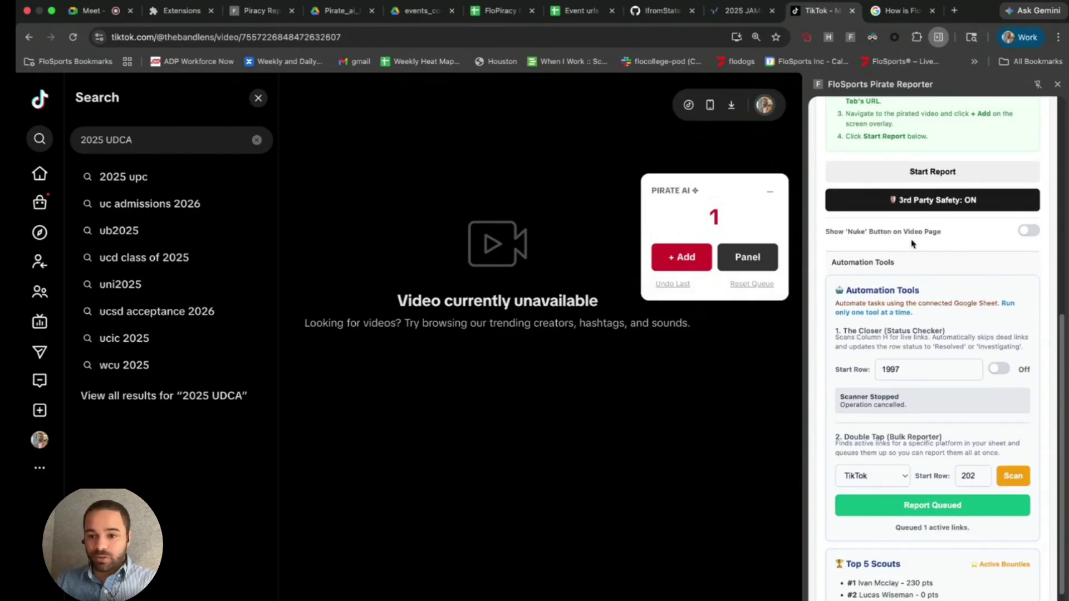
- Start a new copyright infringement report, close two unneeded tabs, and run the wizard's first step
{"action": "left_click", "coordinate": [903, 173]}
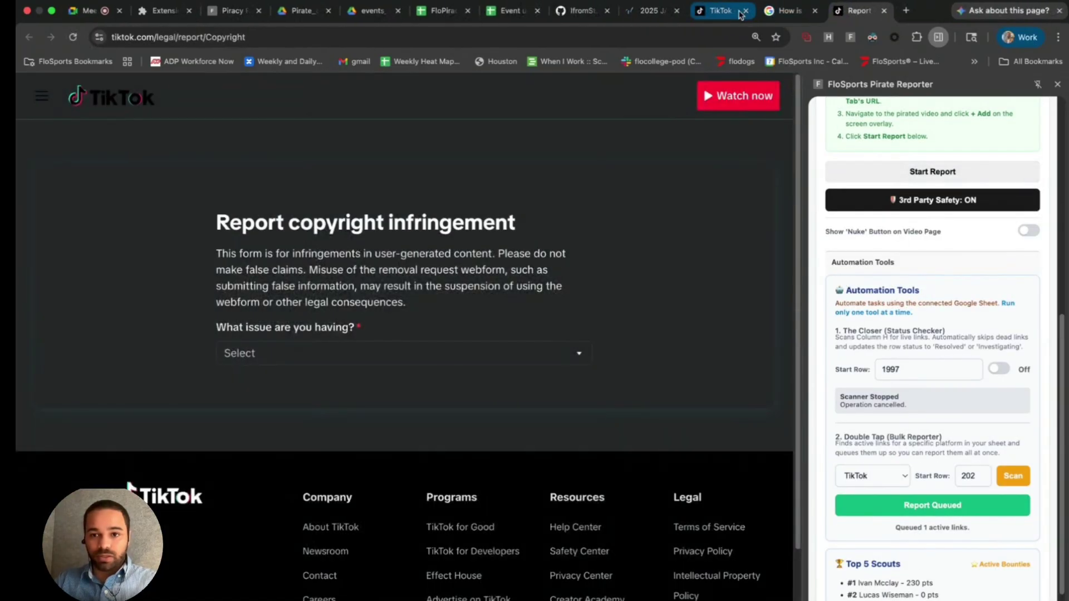
{"action": "left_click", "coordinate": [746, 10]}
{"action": "left_click", "coordinate": [746, 11]}
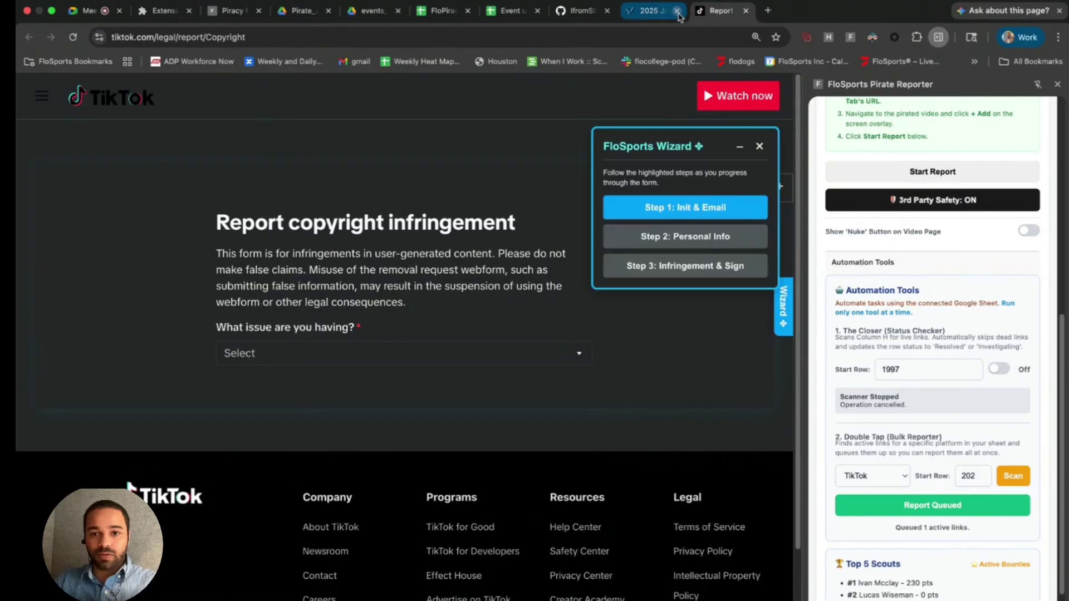
{"action": "left_click", "coordinate": [662, 217]}
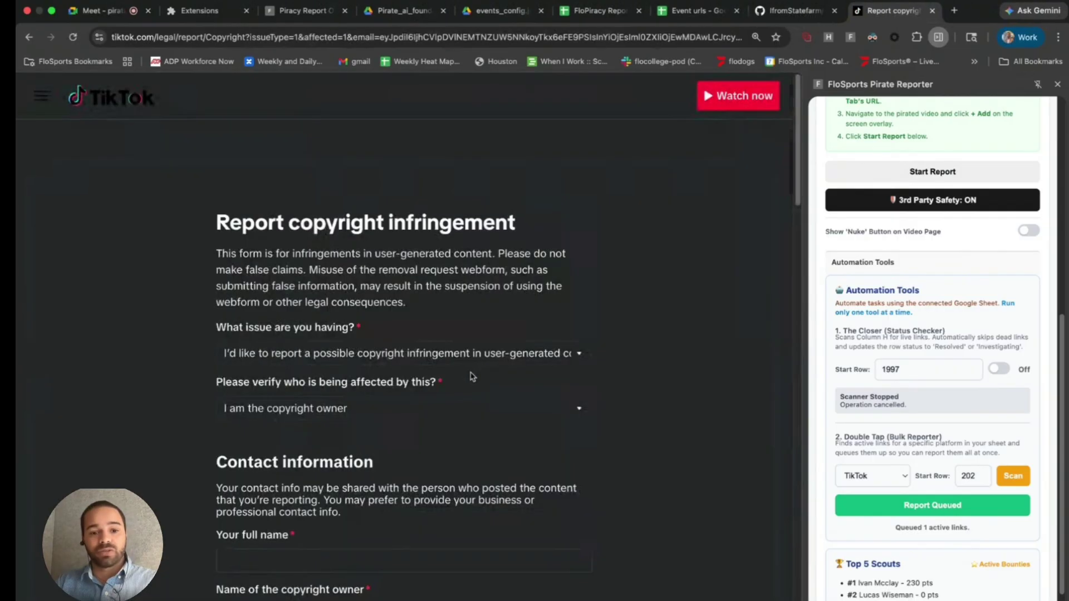
- Collapse the FloSports Wizard and scroll to the first Statement checkbox for inspection
{"action": "scroll", "coordinate": [471, 379], "scroll_direction": "down", "scroll_amount": 3}
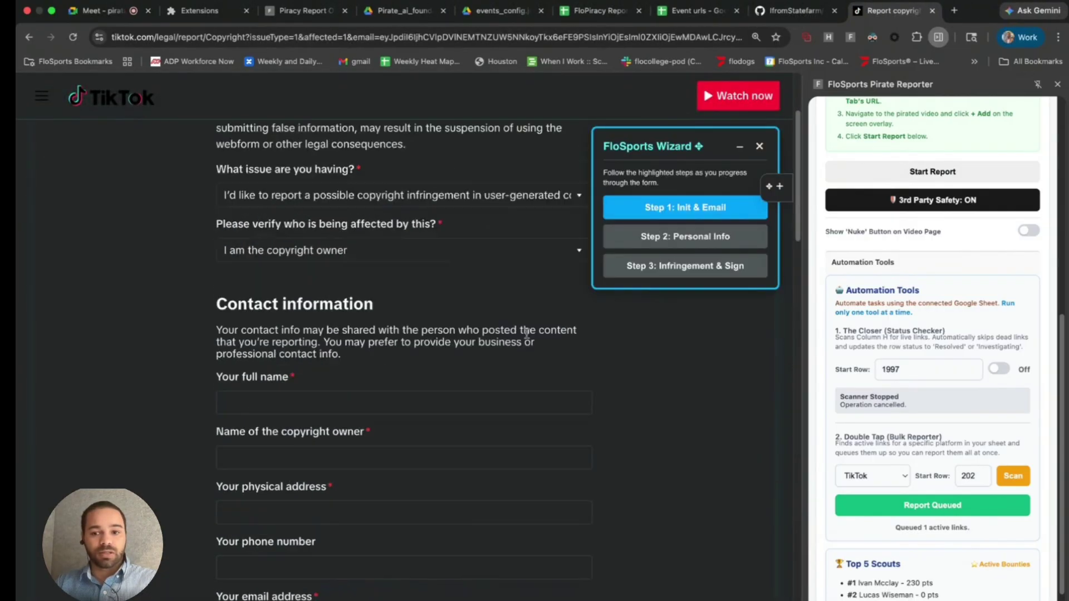
{"action": "left_click", "coordinate": [739, 147]}
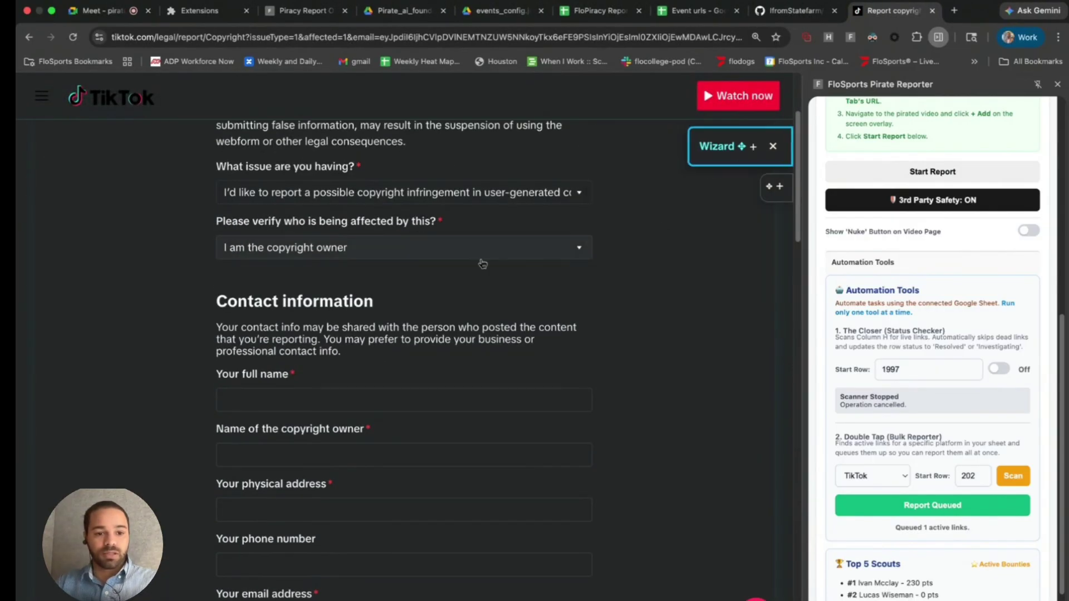
{"action": "scroll", "coordinate": [463, 348], "scroll_direction": "down", "scroll_amount": 15}
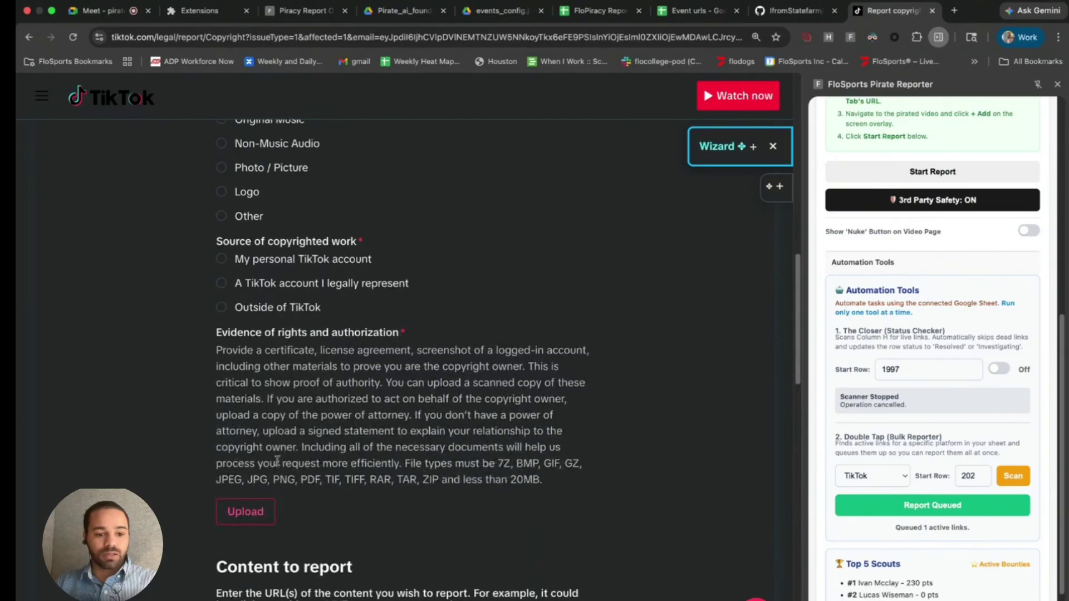
{"action": "scroll", "coordinate": [277, 461], "scroll_direction": "down", "scroll_amount": 7}
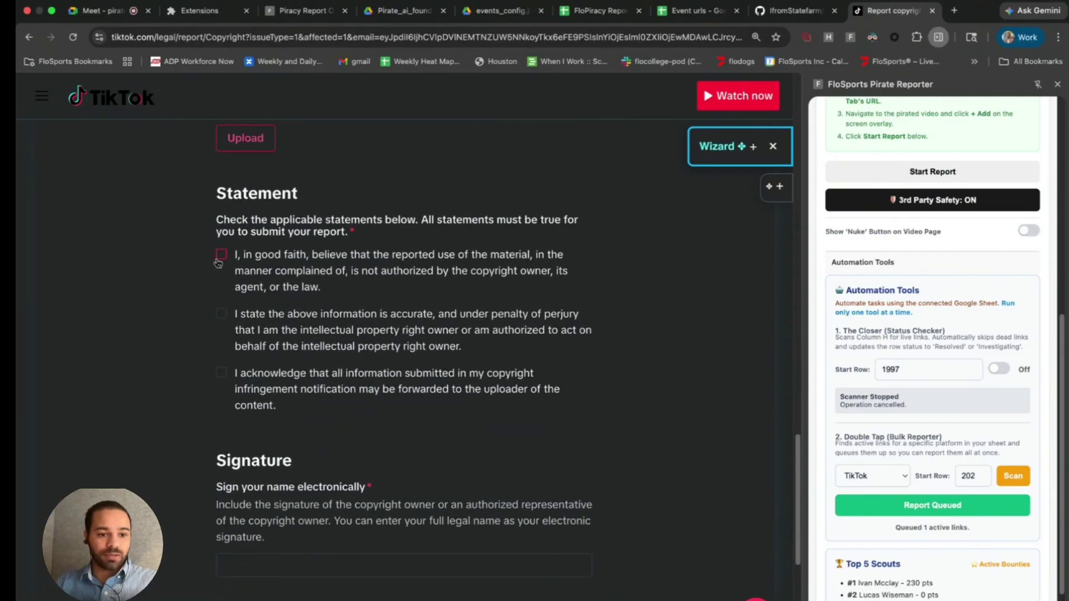
{"action": "right_click", "coordinate": [220, 259]}
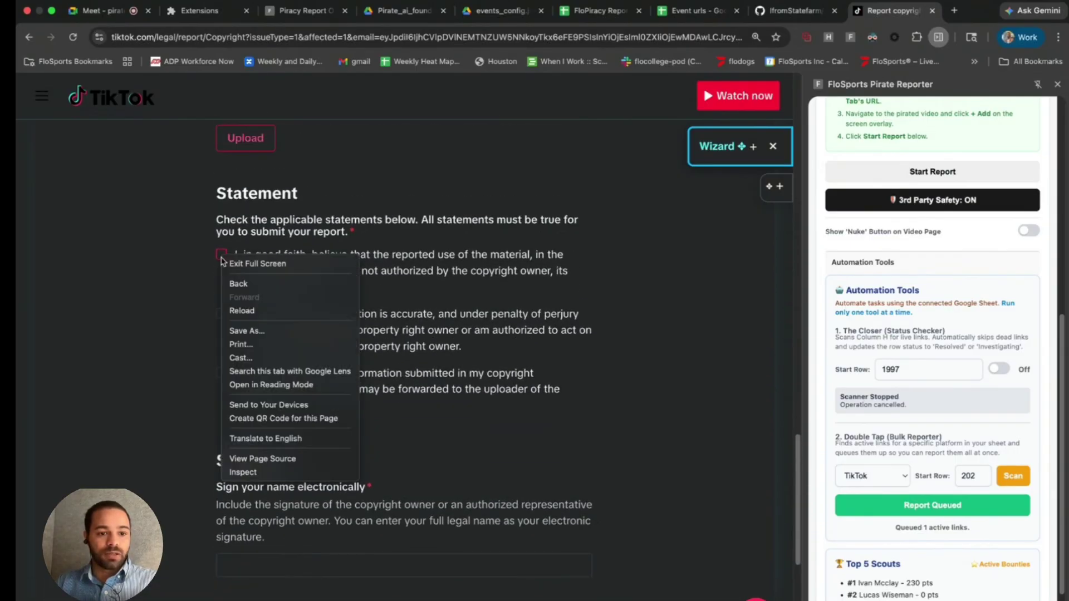
- Inspect the first and second statement checkboxes in developer tools
{"action": "left_click", "coordinate": [261, 472]}
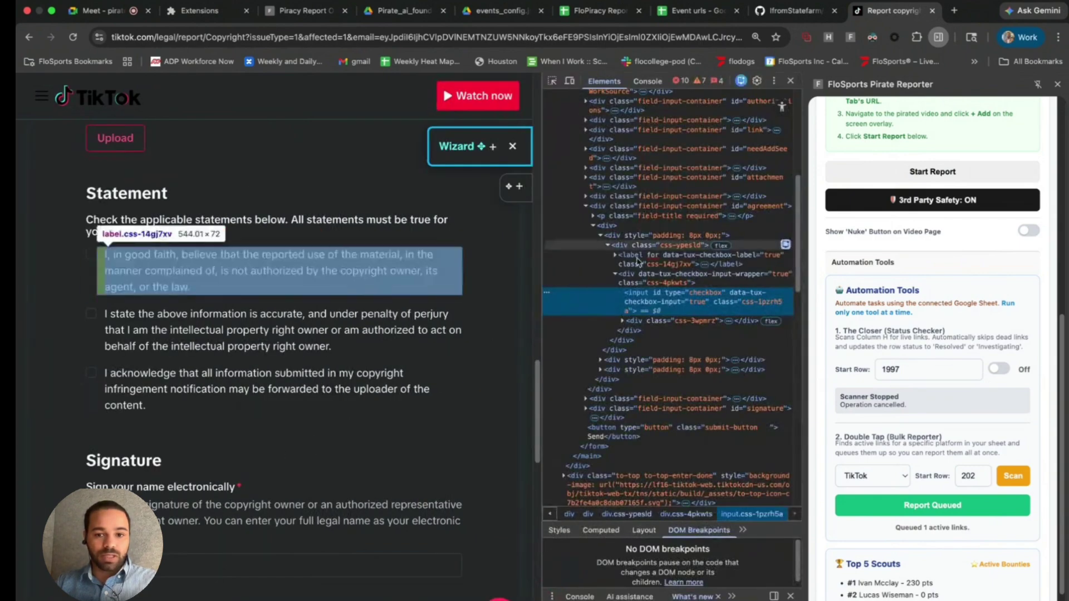
{"action": "right_click", "coordinate": [94, 312]}
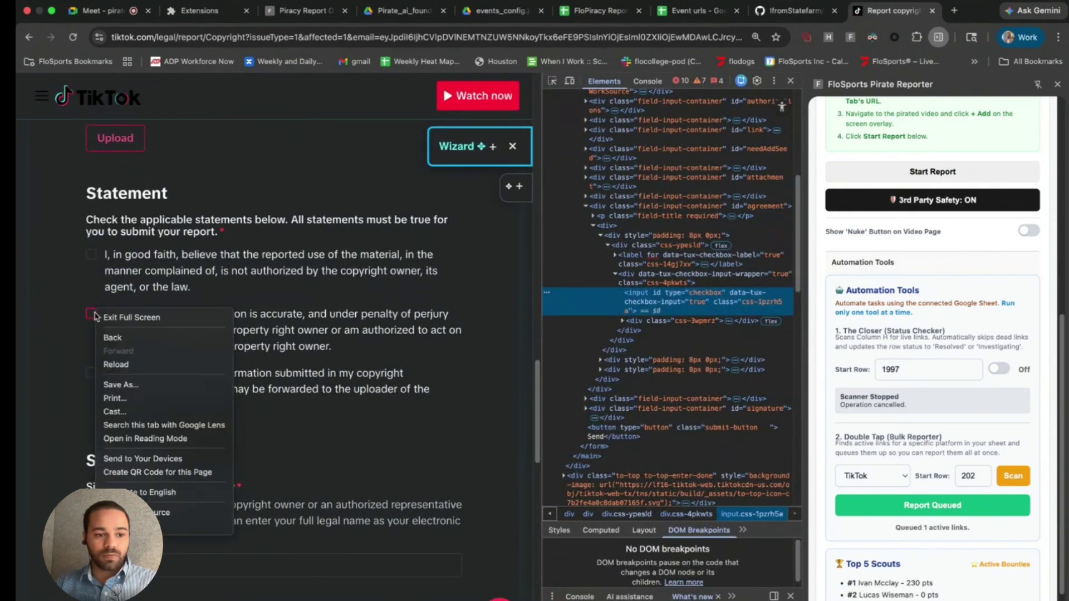
{"action": "left_click", "coordinate": [136, 525]}
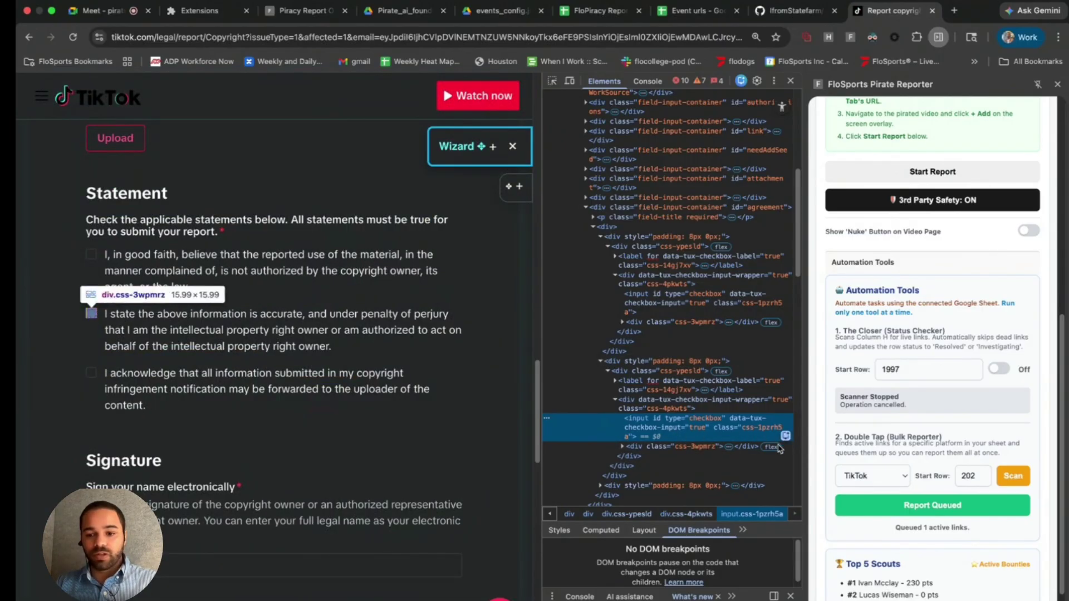
{"action": "scroll", "coordinate": [882, 454], "scroll_direction": "down", "scroll_amount": 3}
{"action": "scroll", "coordinate": [882, 455], "scroll_direction": "down", "scroll_amount": 1}
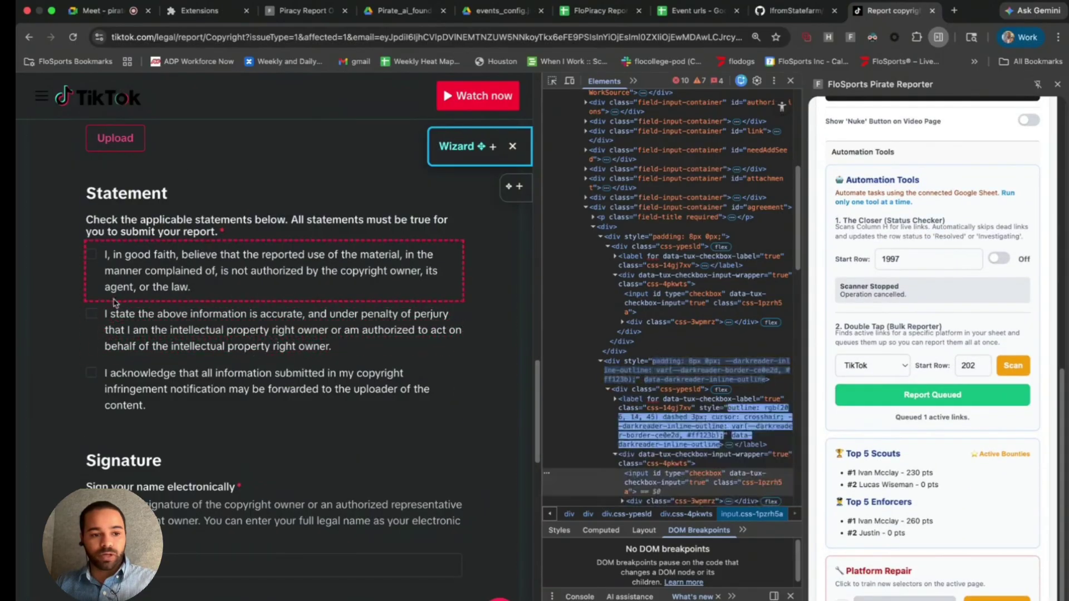
- Capture and test the first checkbox's selector as Autofill / agreement / Click, then cancel the mapping
{"action": "left_click", "coordinate": [90, 255]}
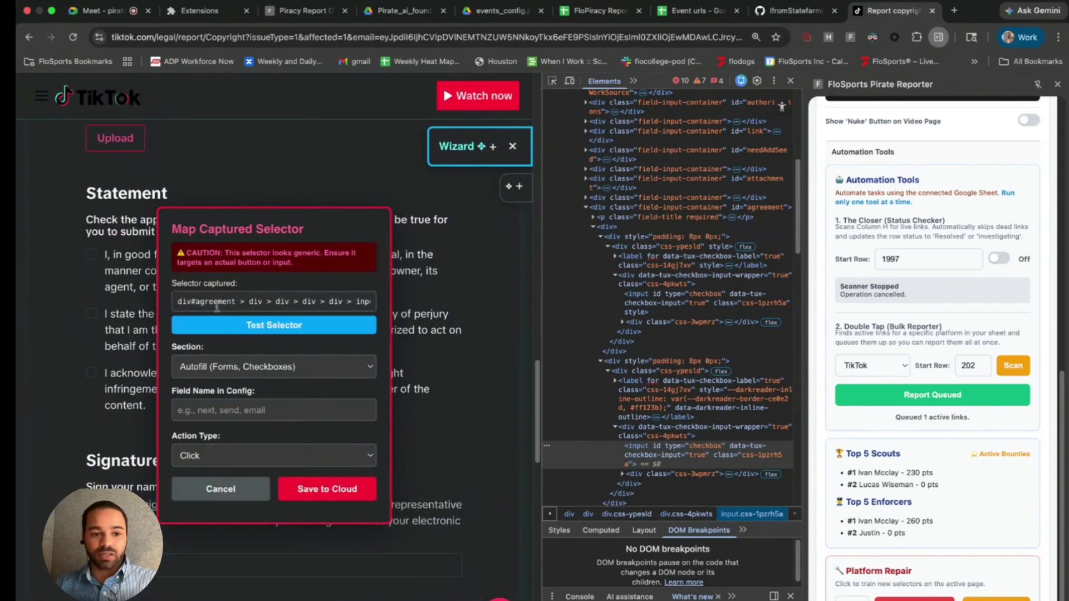
{"action": "left_click_drag", "start_coordinate": [216, 305], "coordinate": [349, 302]}
{"action": "left_click", "coordinate": [310, 330]}
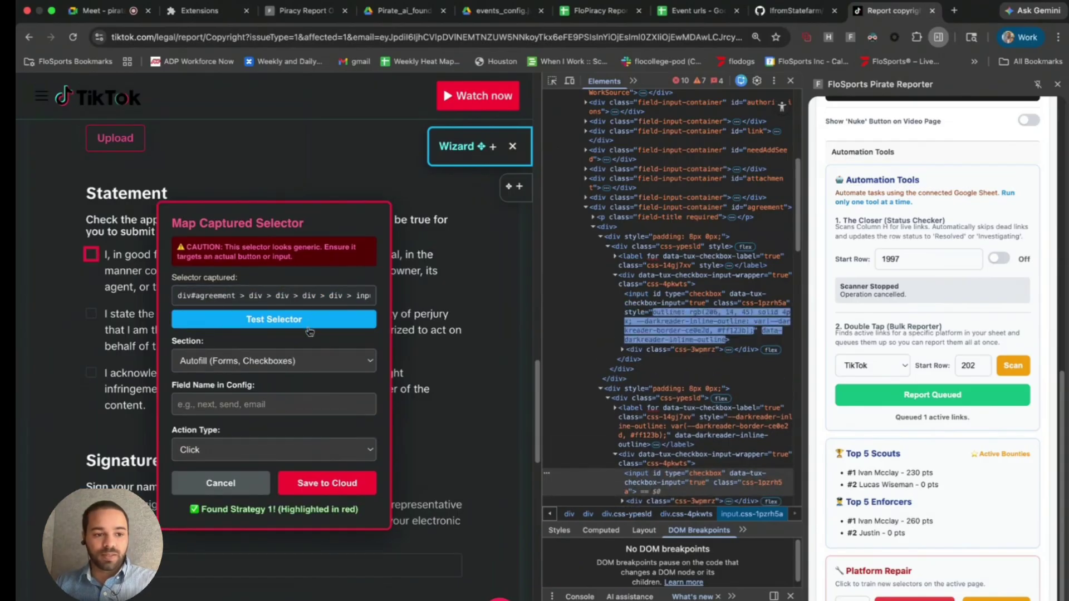
{"action": "left_click", "coordinate": [309, 362]}
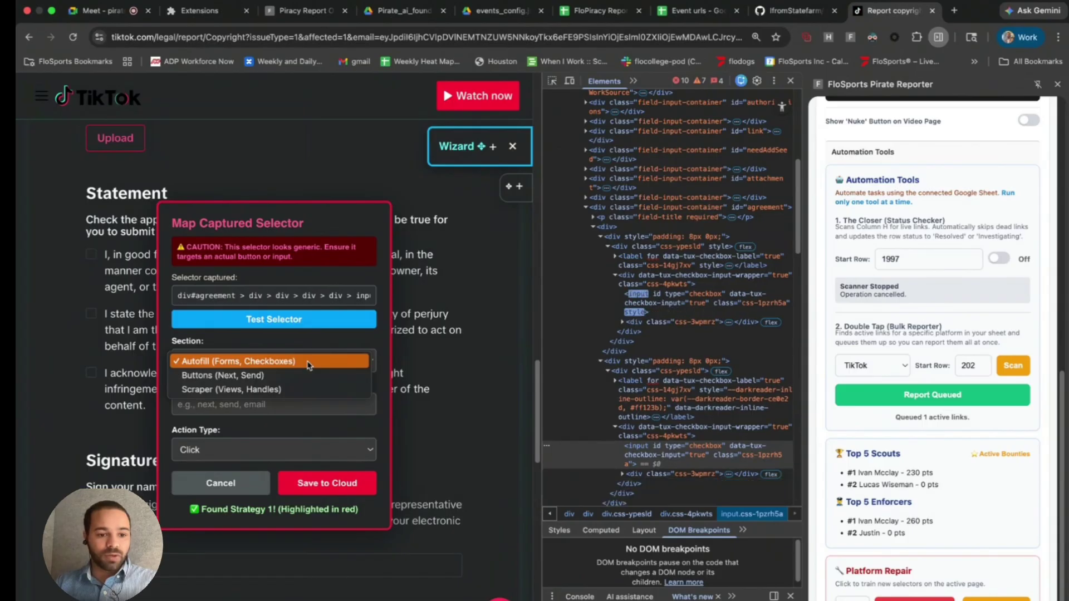
{"action": "left_click", "coordinate": [308, 362]}
{"action": "left_click", "coordinate": [287, 397]}
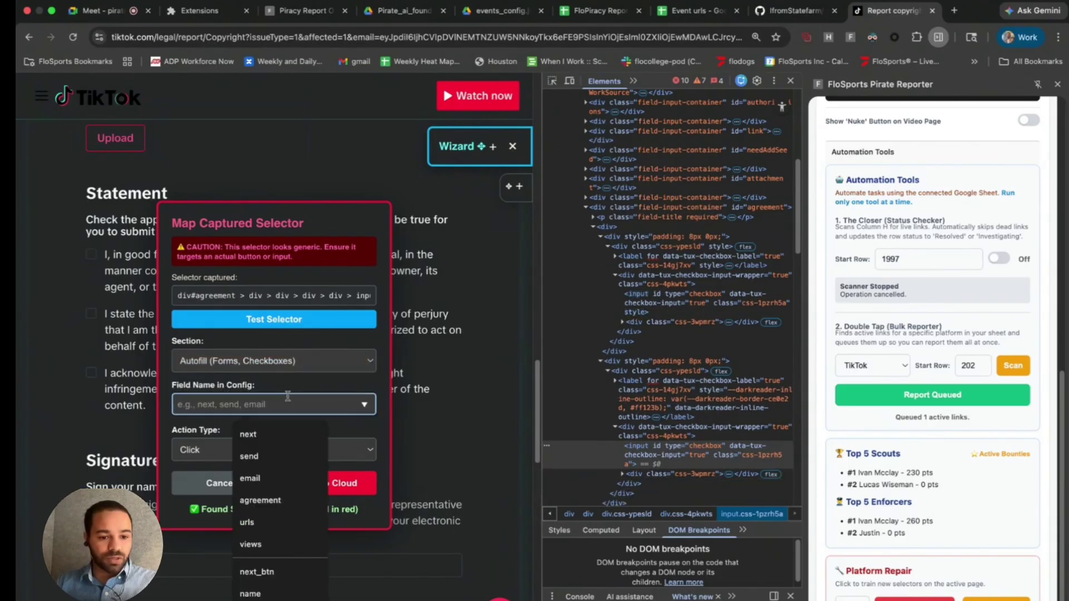
{"action": "left_click", "coordinate": [270, 501]}
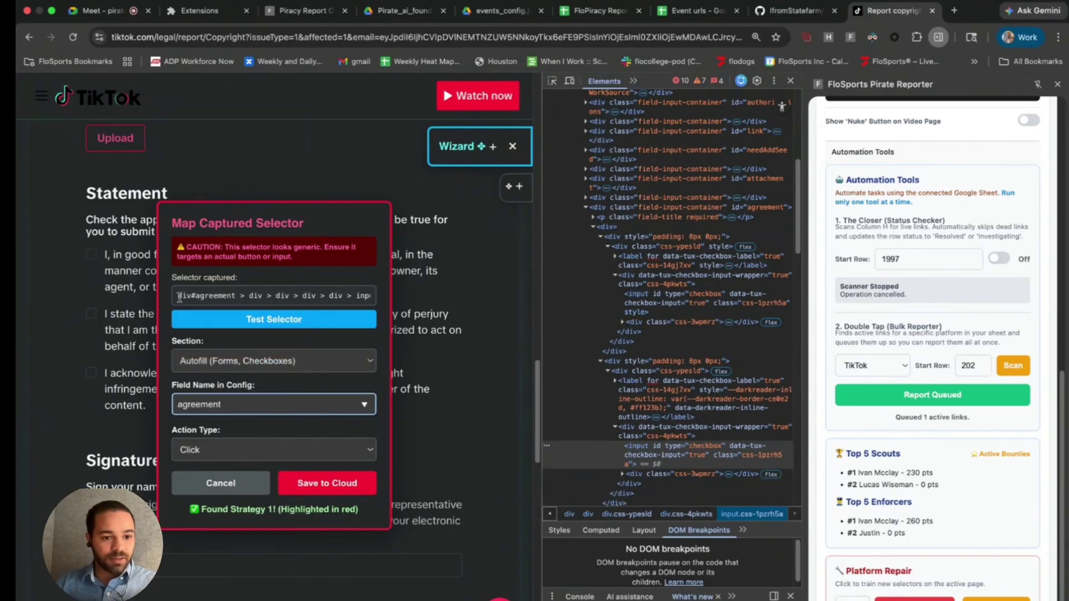
{"action": "left_click", "coordinate": [240, 451]}
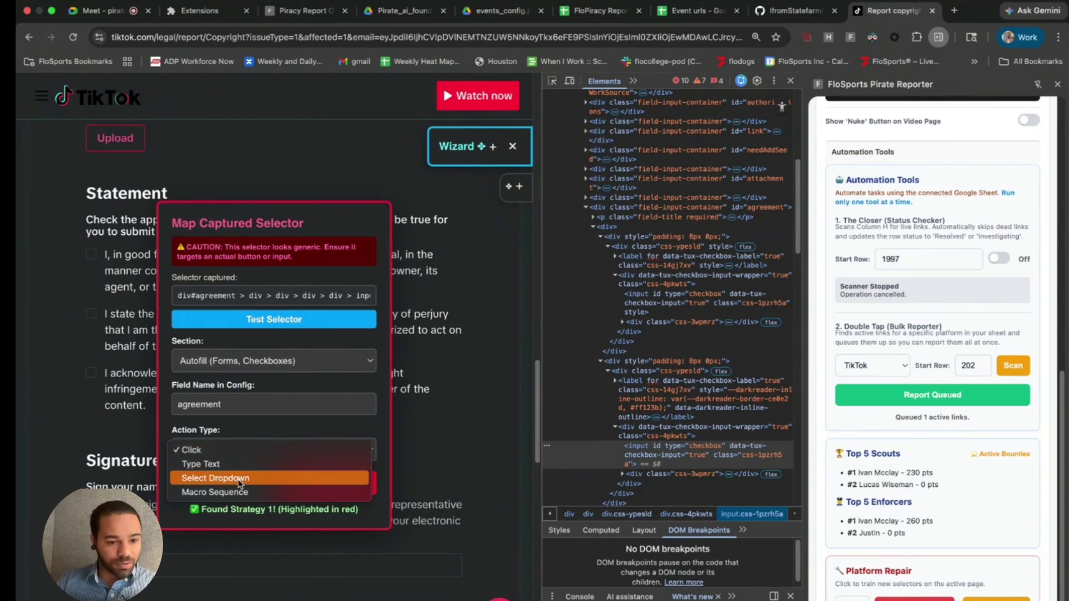
{"action": "left_click", "coordinate": [260, 449]}
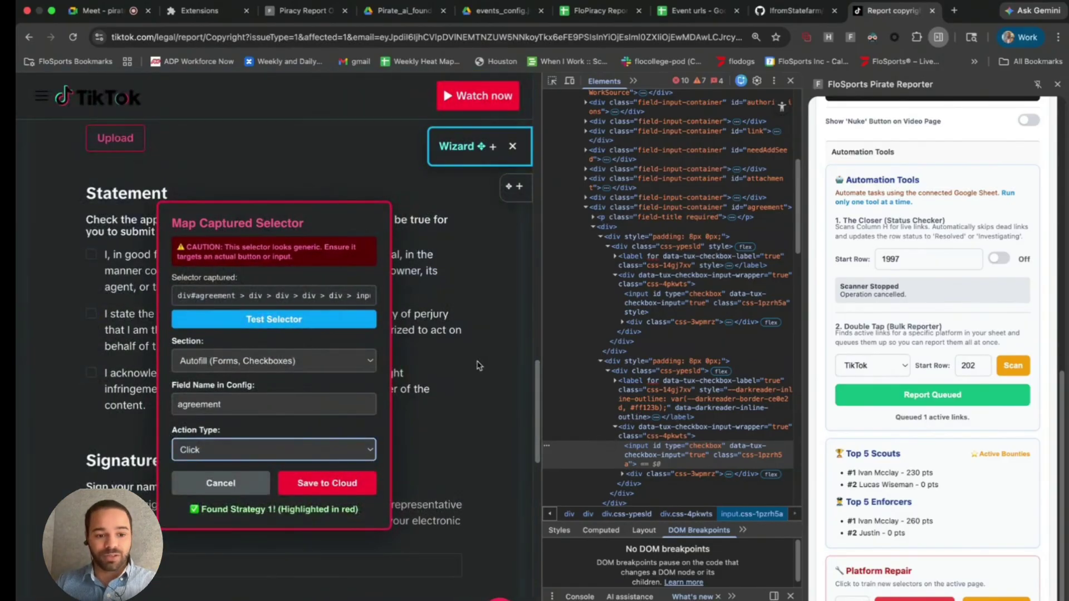
{"action": "left_click", "coordinate": [247, 488]}
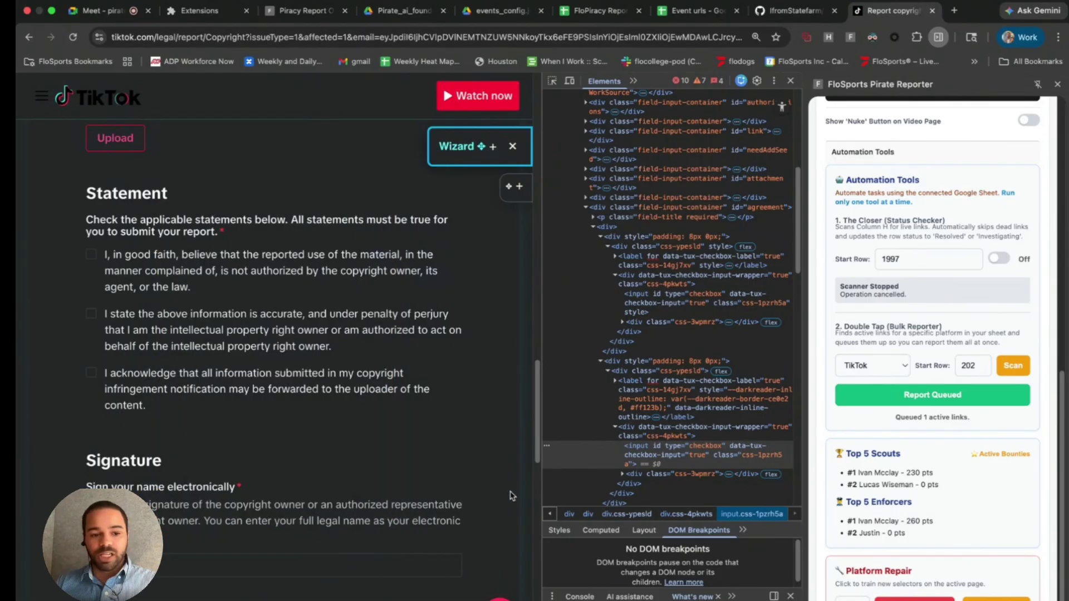
- Start typing the reporter's full name into the electronic signature field
{"action": "scroll", "coordinate": [379, 498], "scroll_direction": "down", "scroll_amount": 3}
{"action": "left_click", "coordinate": [256, 447]}
{"action": "scroll", "coordinate": [256, 446], "scroll_direction": "down", "scroll_amount": 1}
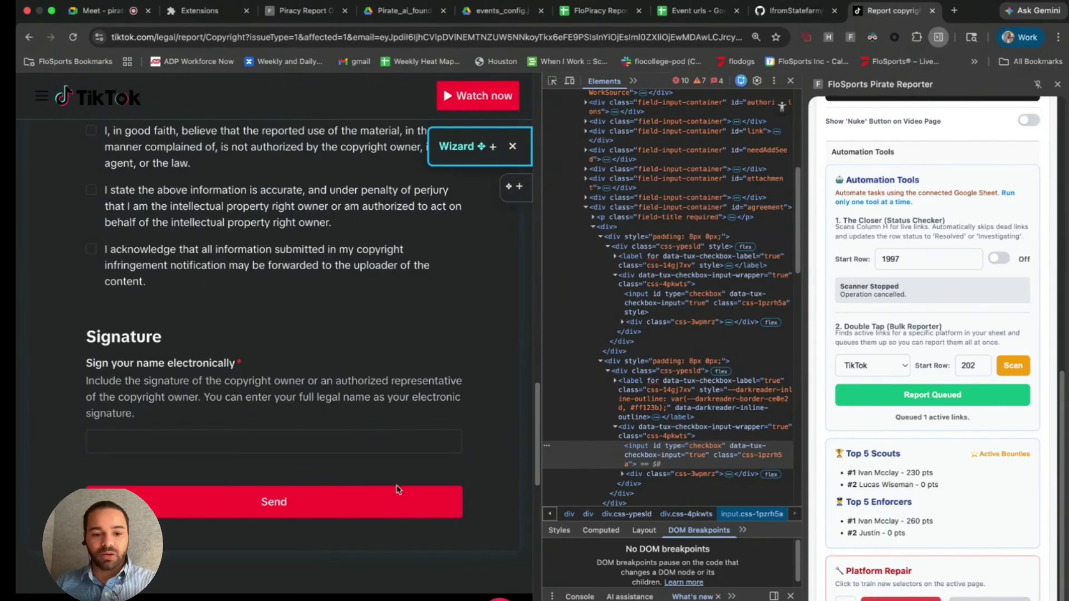
{"action": "left_click", "coordinate": [351, 447]}
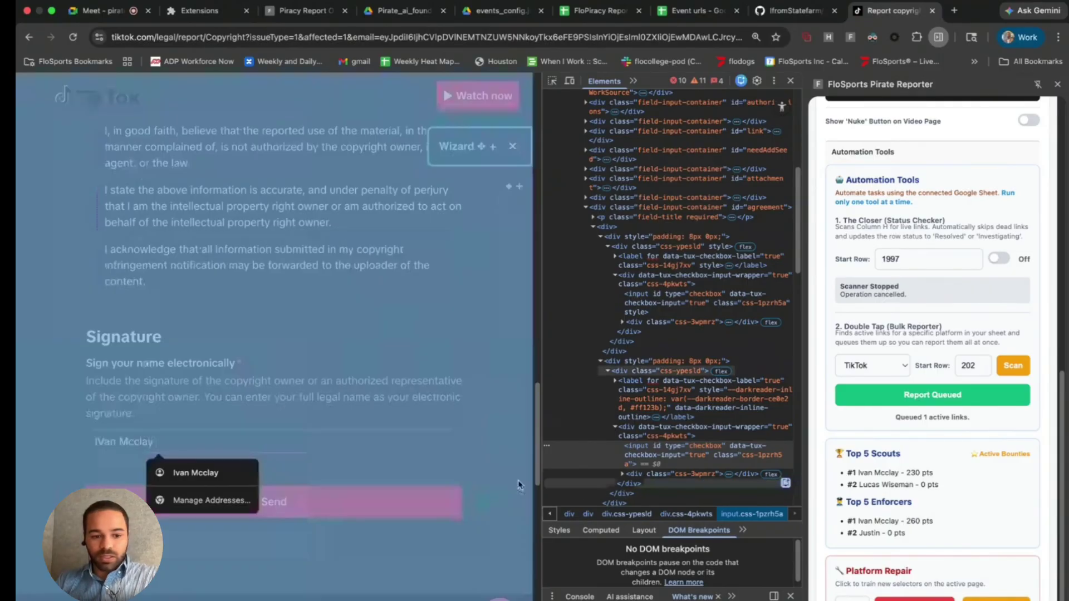
{"action": "type", "text": " r"}
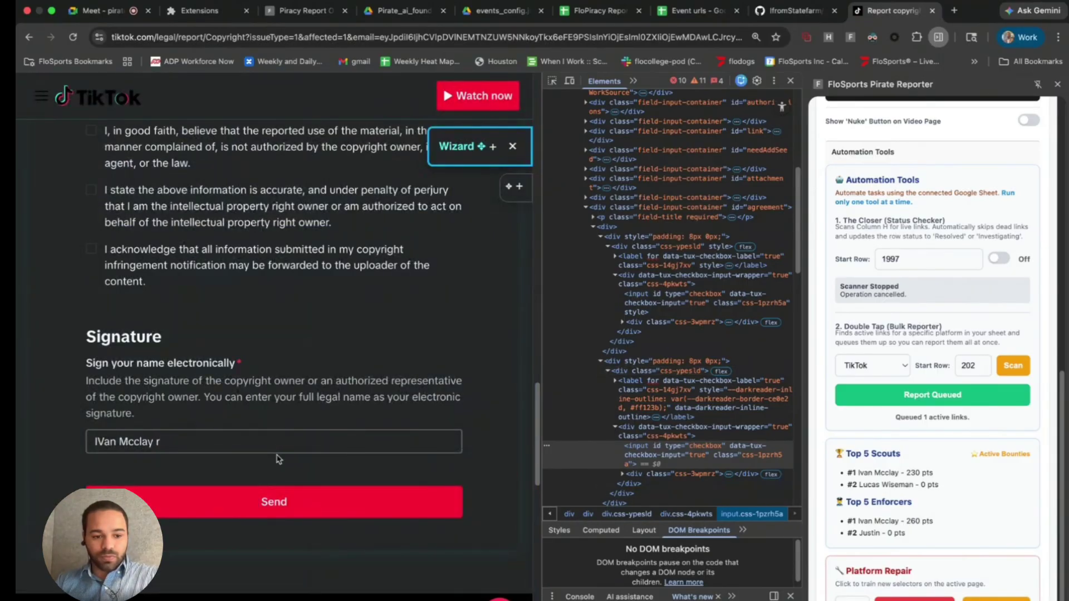
- Remove the stray trailing letter from the signature name
{"action": "key", "text": "BackSpace"}
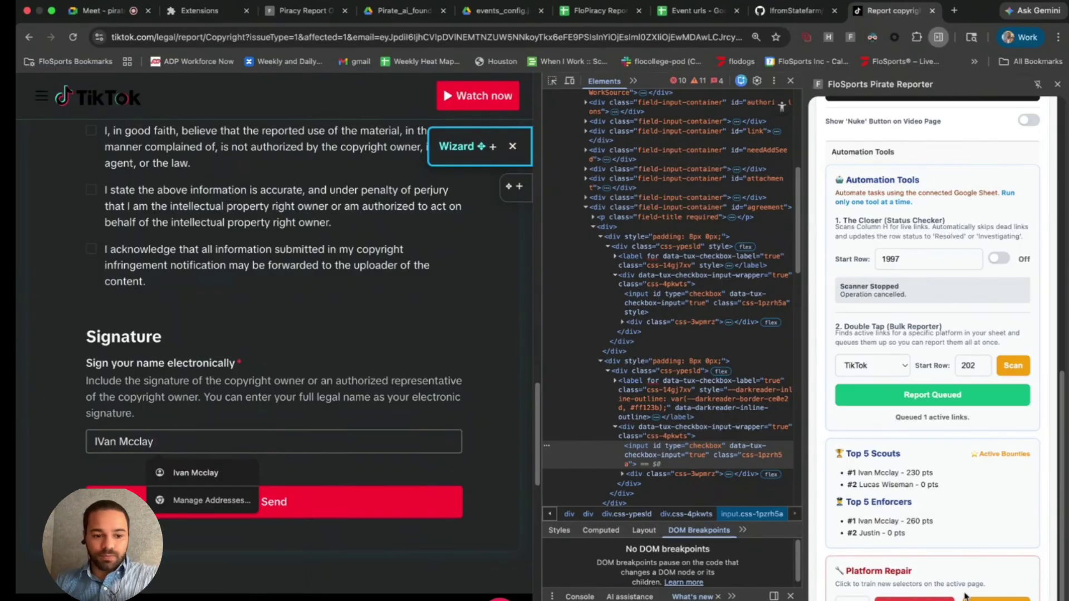
{"action": "scroll", "coordinate": [966, 595], "scroll_direction": "up", "scroll_amount": 10}
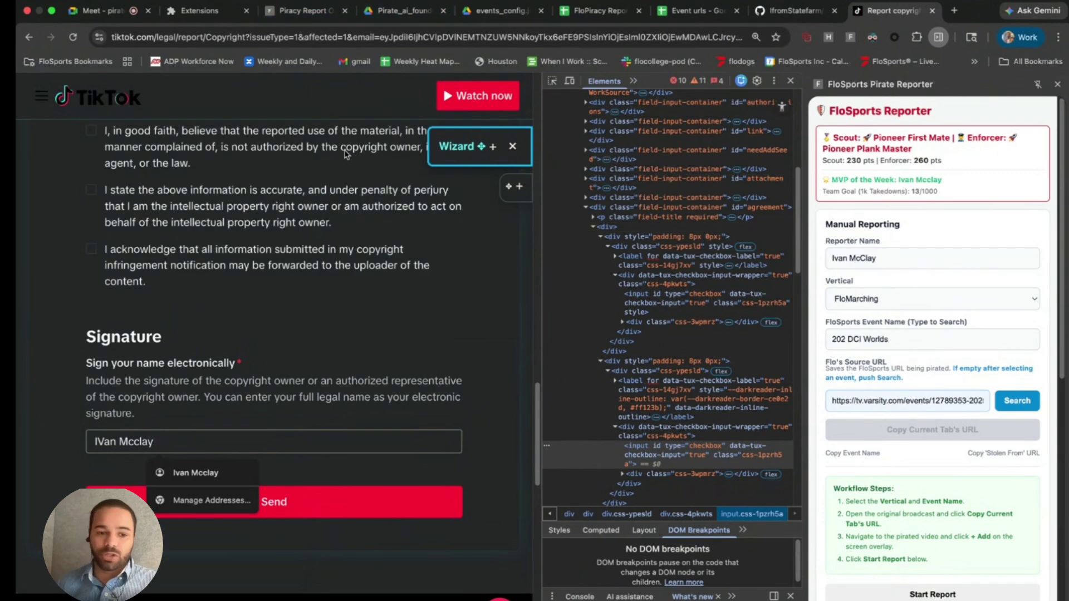
{"action": "scroll", "coordinate": [902, 501], "scroll_direction": "down", "scroll_amount": 9}
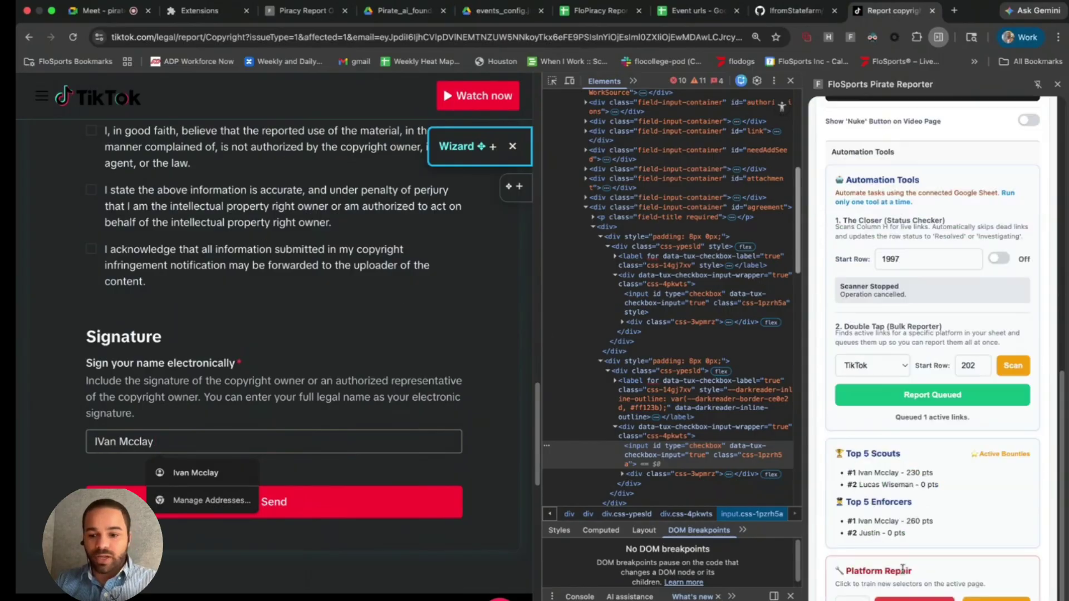
- Capture the first statement's label selector with Platform Repair's picker, then cancel without saving
{"action": "left_click", "coordinate": [903, 597]}
{"action": "scroll", "coordinate": [41, 195], "scroll_direction": "down", "scroll_amount": 3}
{"action": "scroll", "coordinate": [41, 195], "scroll_direction": "down", "scroll_amount": 7}
{"action": "scroll", "coordinate": [103, 331], "scroll_direction": "up", "scroll_amount": 14}
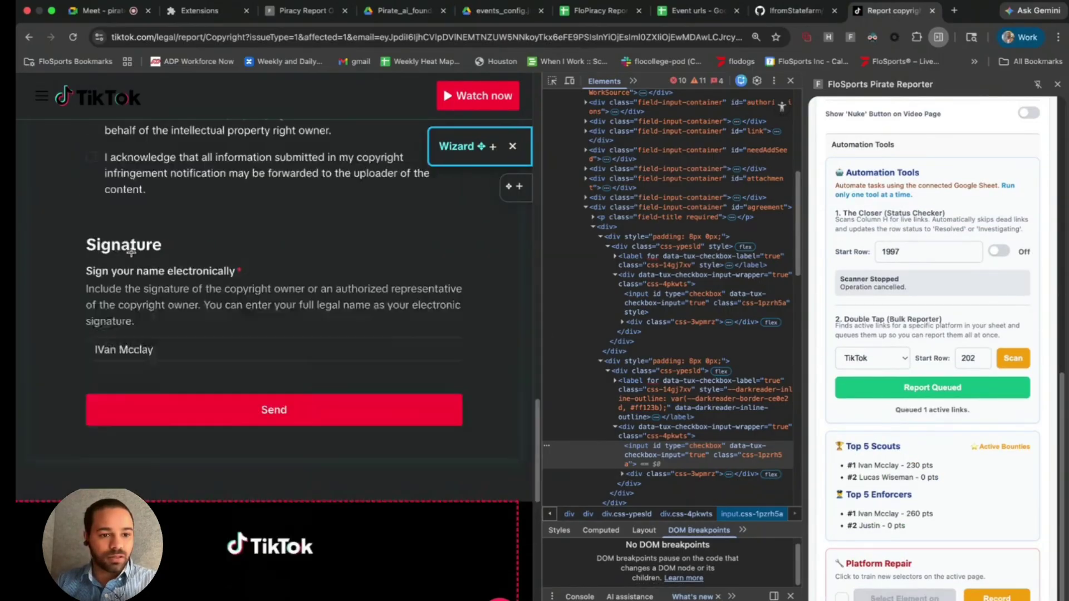
{"action": "left_click", "coordinate": [103, 331]}
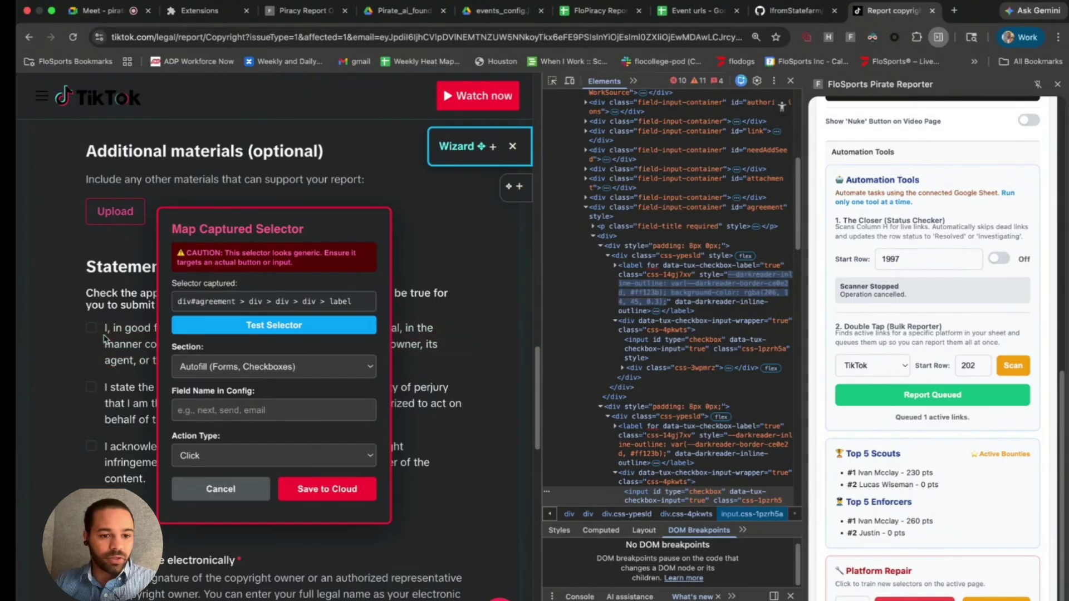
{"action": "left_click", "coordinate": [240, 491]}
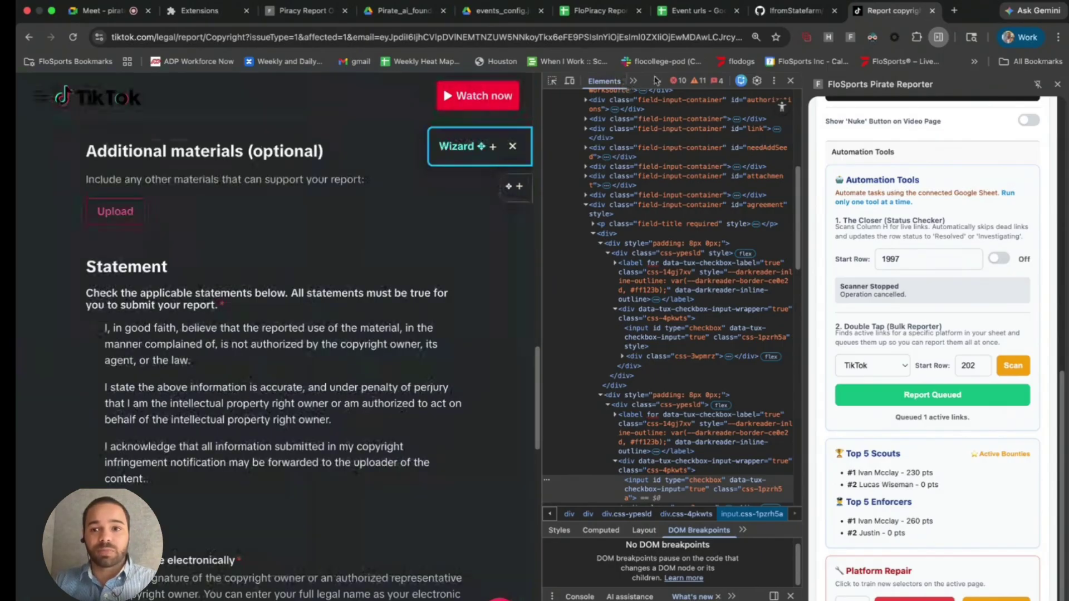
- Close developer tools on the TikTok report page and reopen the reporter side panel
{"action": "left_click", "coordinate": [269, 14]}
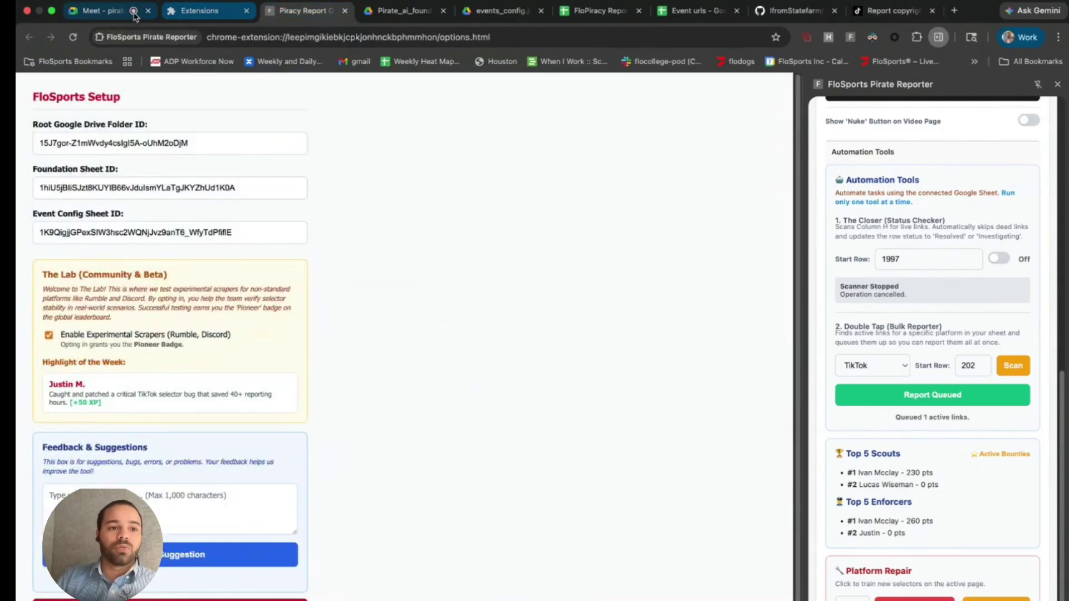
{"action": "left_click", "coordinate": [888, 11]}
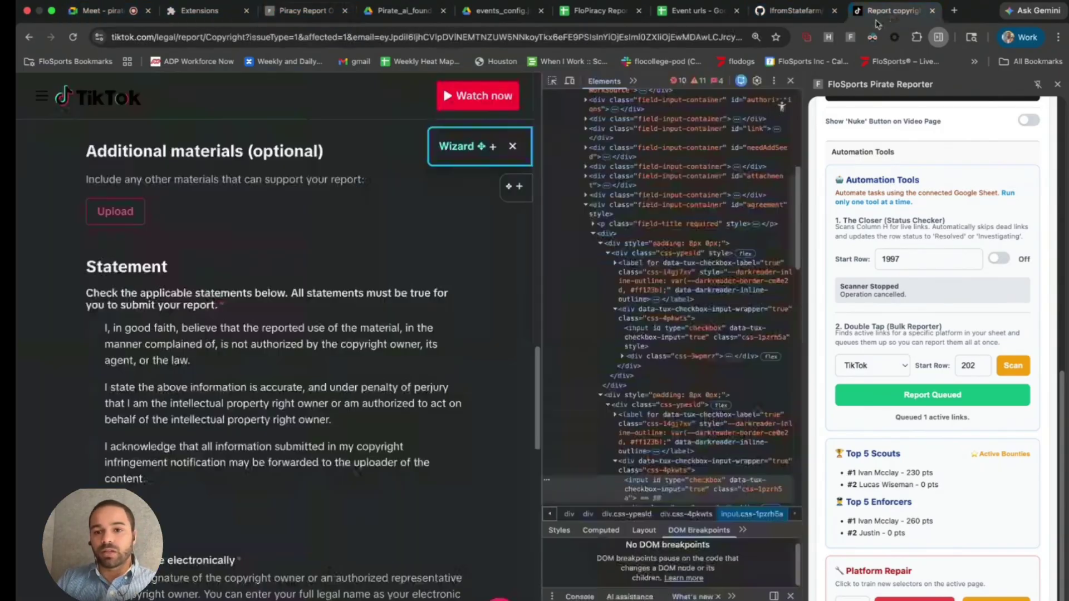
{"action": "left_click", "coordinate": [790, 81]}
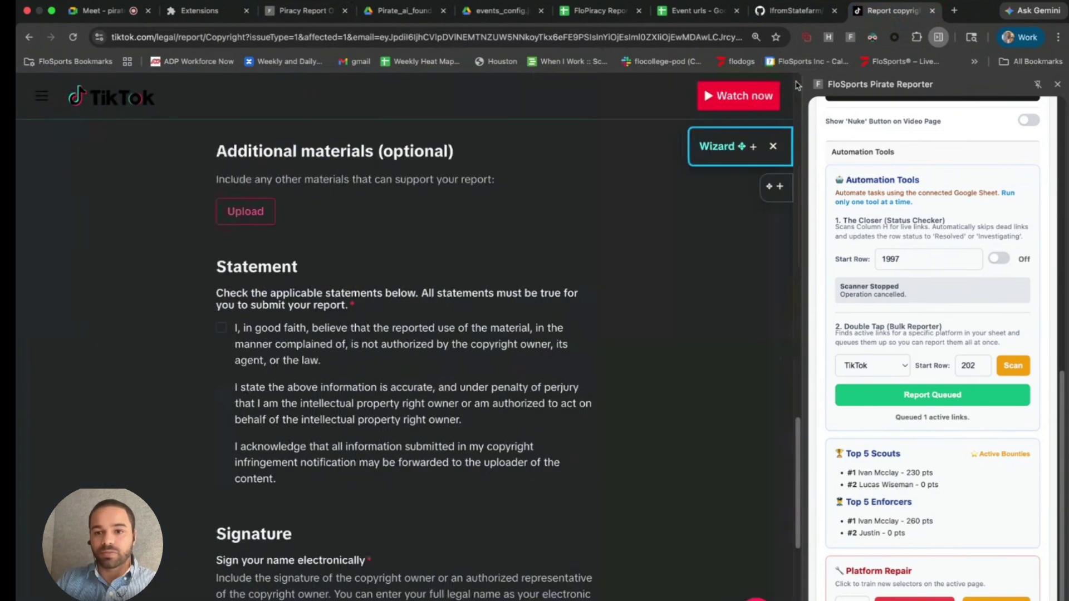
{"action": "left_click", "coordinate": [849, 39]}
{"action": "left_click", "coordinate": [872, 39]}
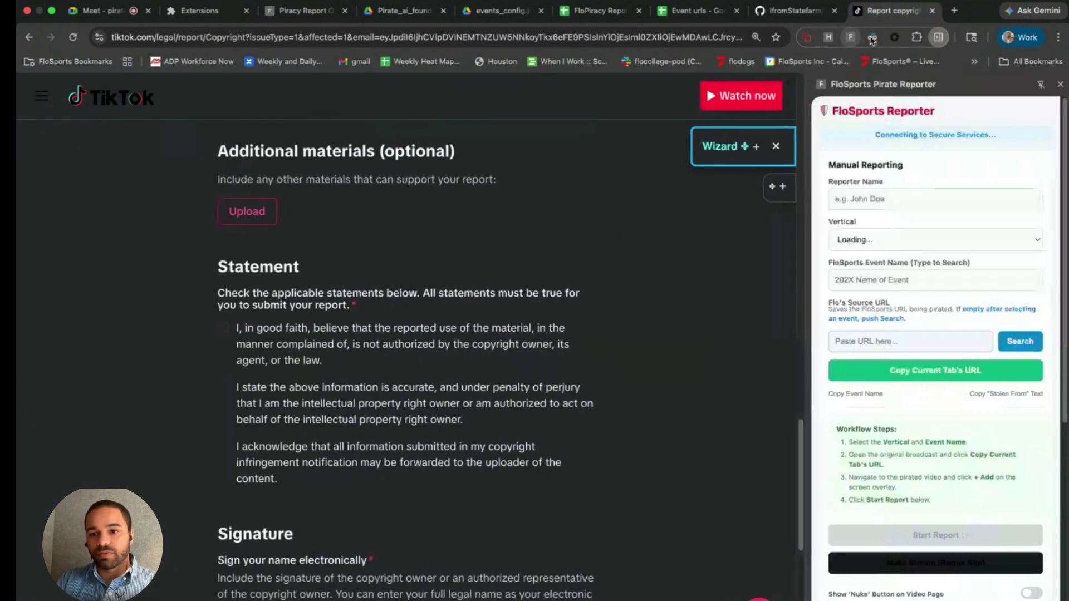
- Open the extension's FloSports Setup options, select the Root Google Drive Folder ID, and switch to FloPiracy Report
{"action": "right_click", "coordinate": [850, 37]}
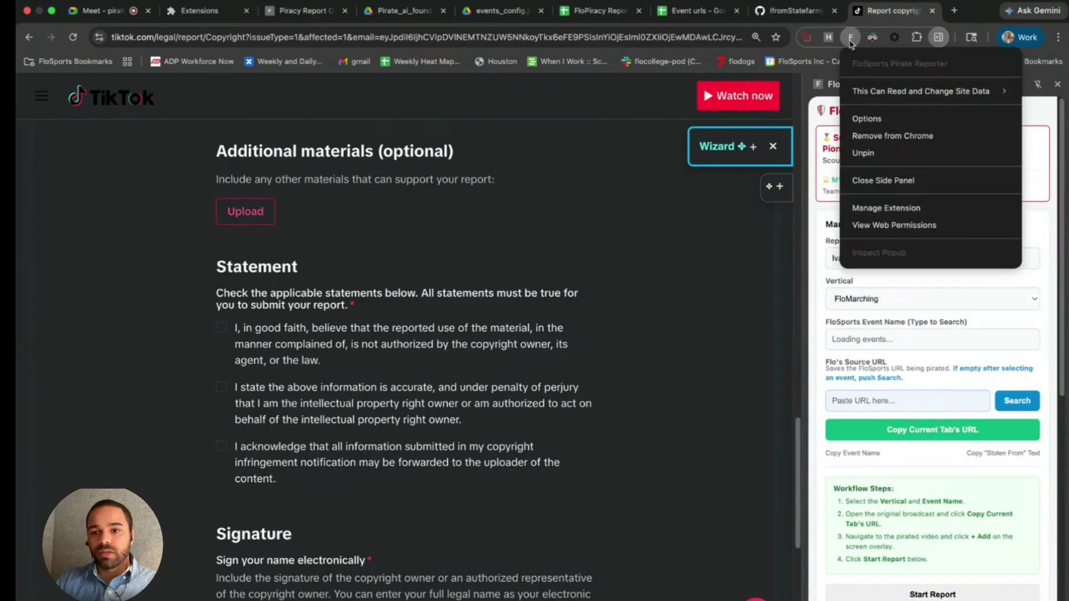
{"action": "left_click", "coordinate": [865, 119]}
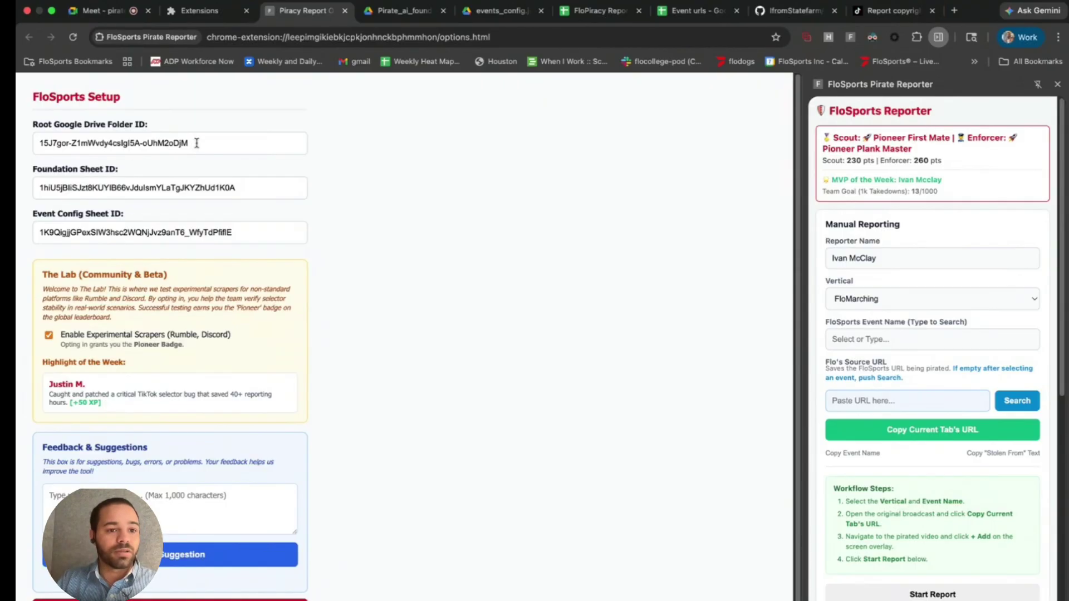
{"action": "left_click_drag", "start_coordinate": [196, 143], "coordinate": [48, 143]}
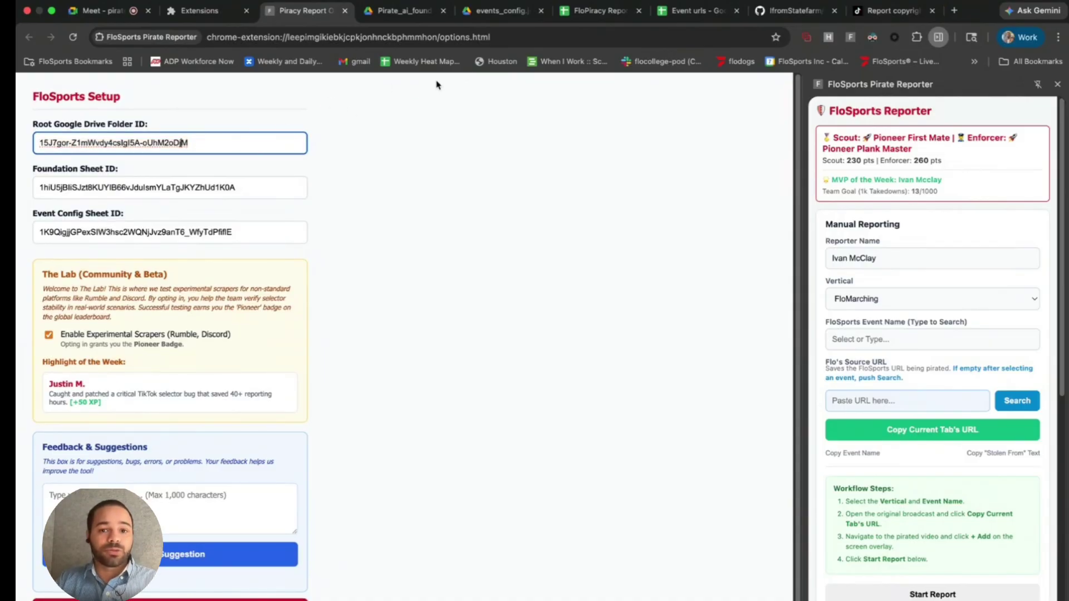
{"action": "left_click", "coordinate": [584, 10]}
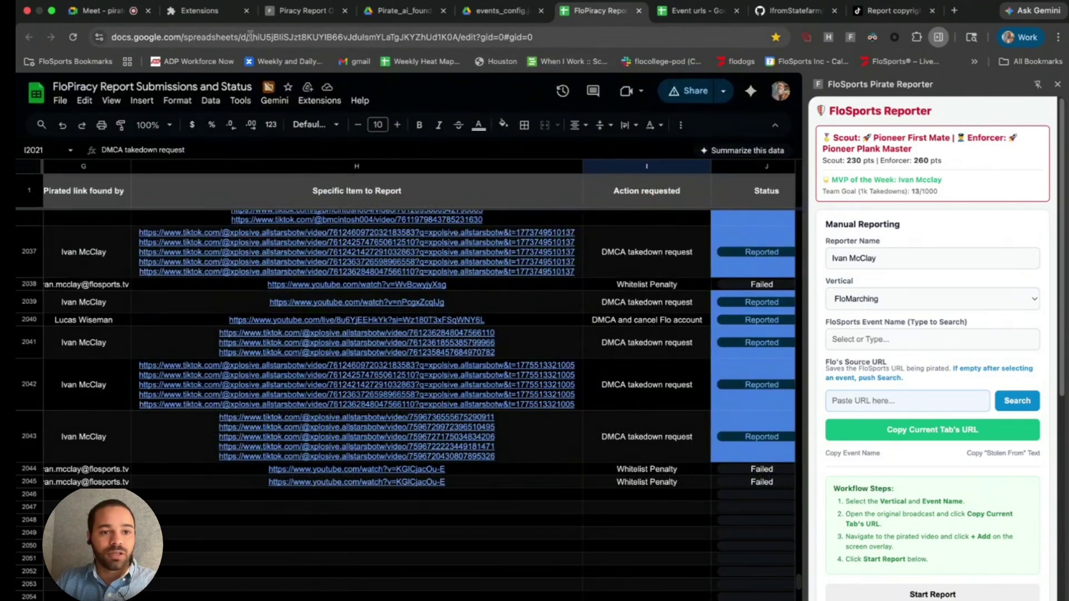
- Select the spreadsheet ID in the FloPiracy Report URL and compare it with the Foundation Sheet ID
{"action": "left_click", "coordinate": [250, 35]}
{"action": "left_click", "coordinate": [258, 39]}
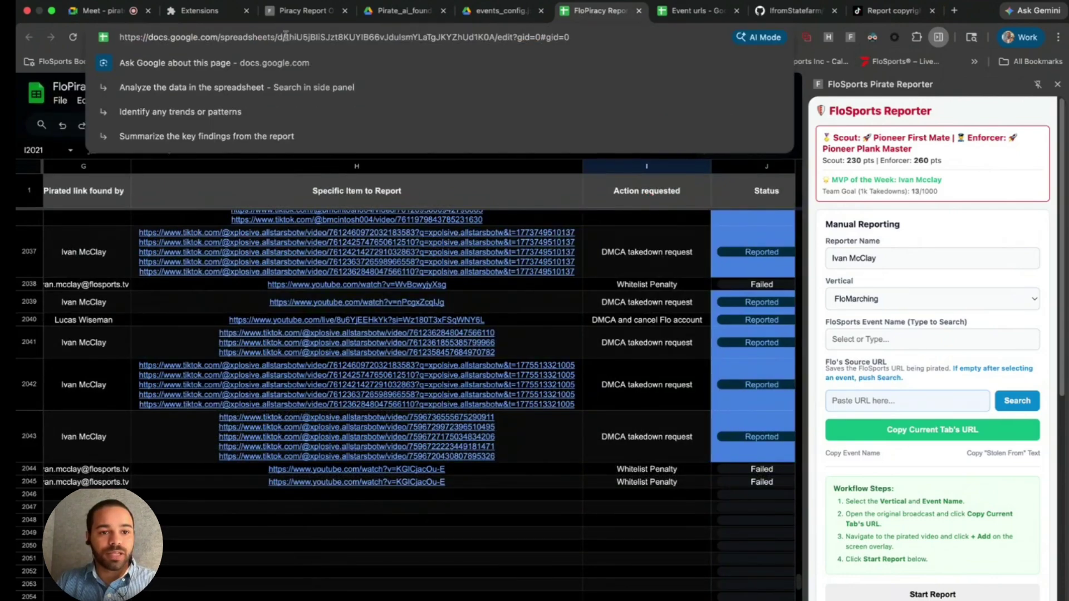
{"action": "left_click_drag", "start_coordinate": [287, 39], "coordinate": [497, 46]}
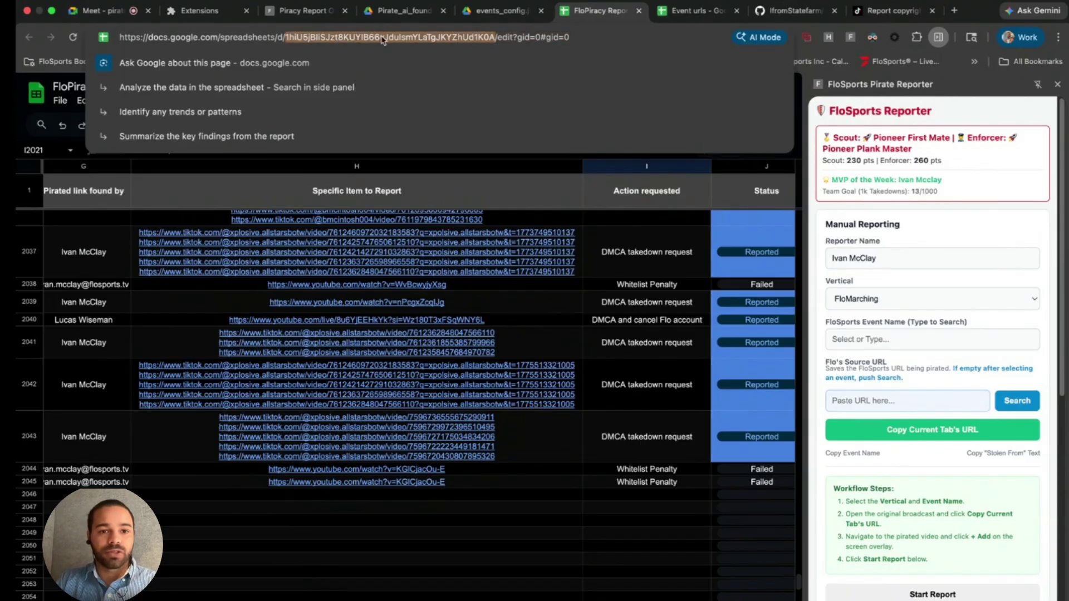
{"action": "left_click", "coordinate": [315, 11]}
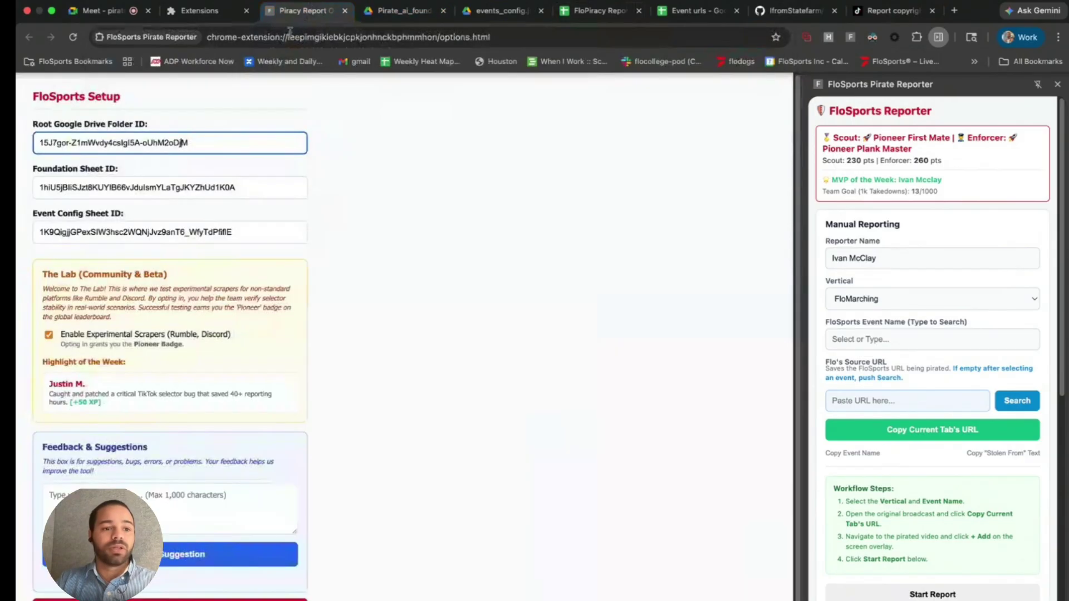
{"action": "left_click", "coordinate": [201, 188]}
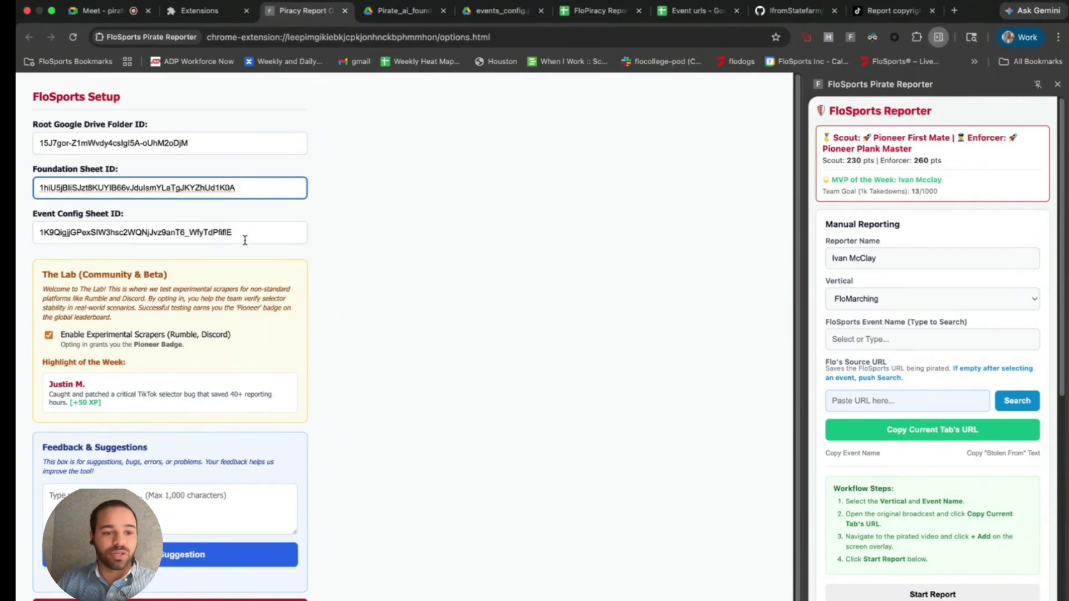
{"action": "left_click", "coordinate": [48, 337]}
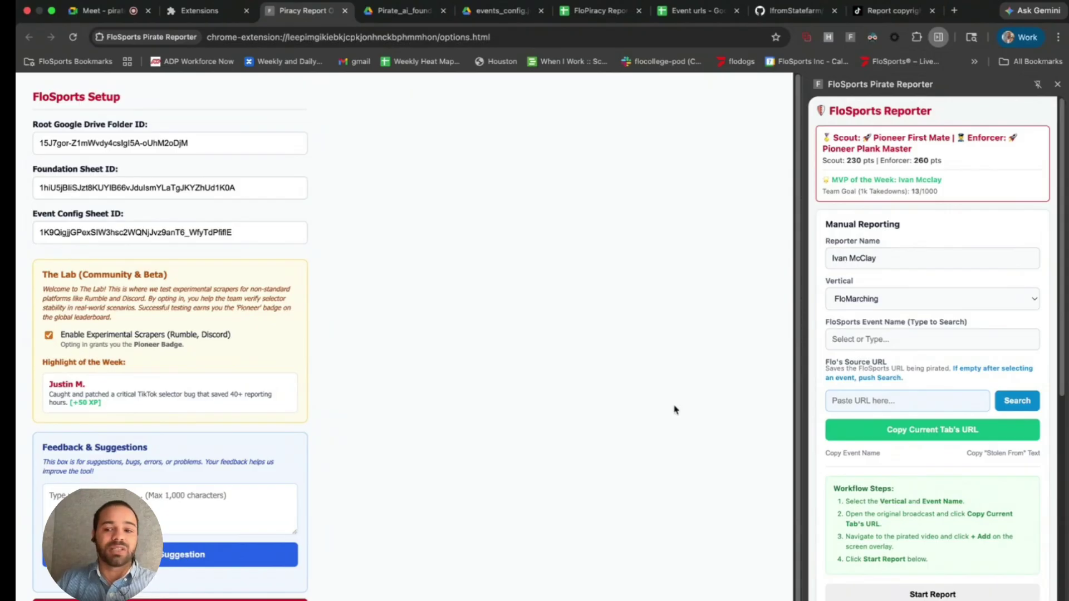
{"action": "scroll", "coordinate": [935, 470], "scroll_direction": "down", "scroll_amount": 10}
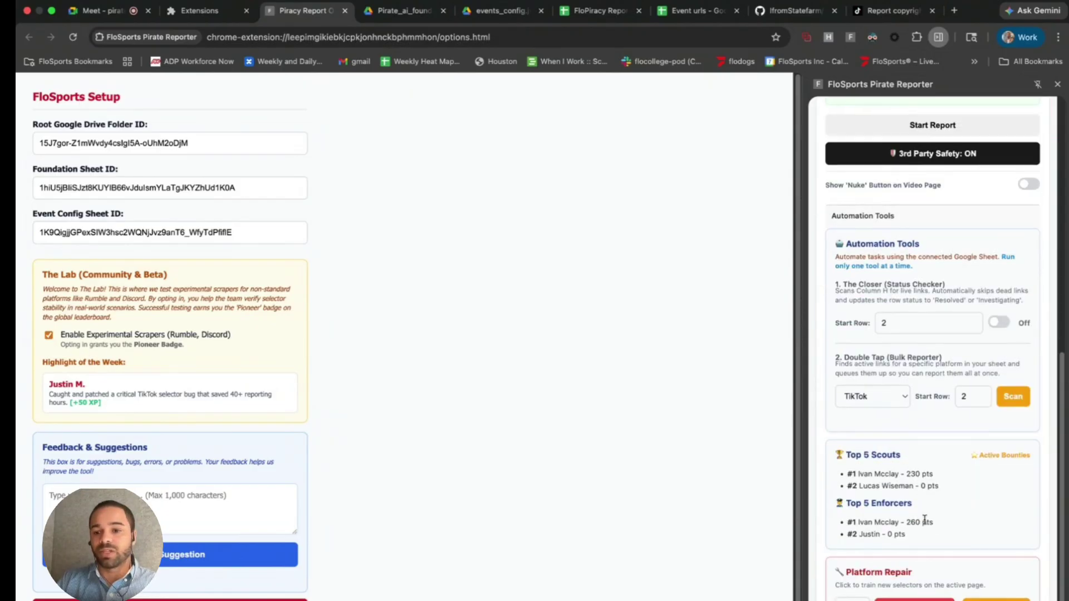
{"action": "scroll", "coordinate": [924, 519], "scroll_direction": "up", "scroll_amount": 8}
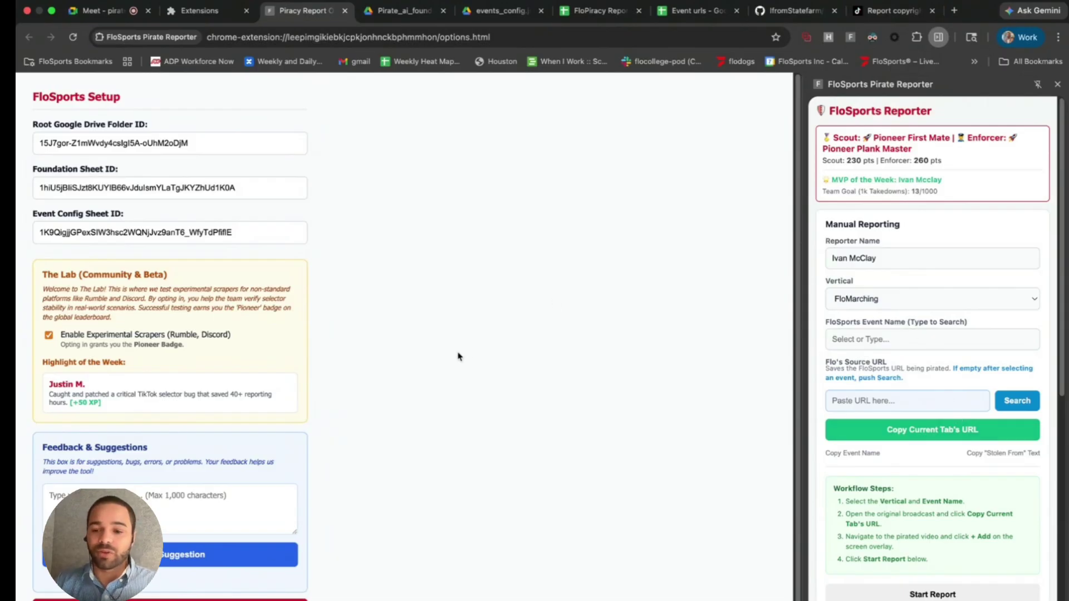
{"action": "scroll", "coordinate": [907, 415], "scroll_direction": "down", "scroll_amount": 5}
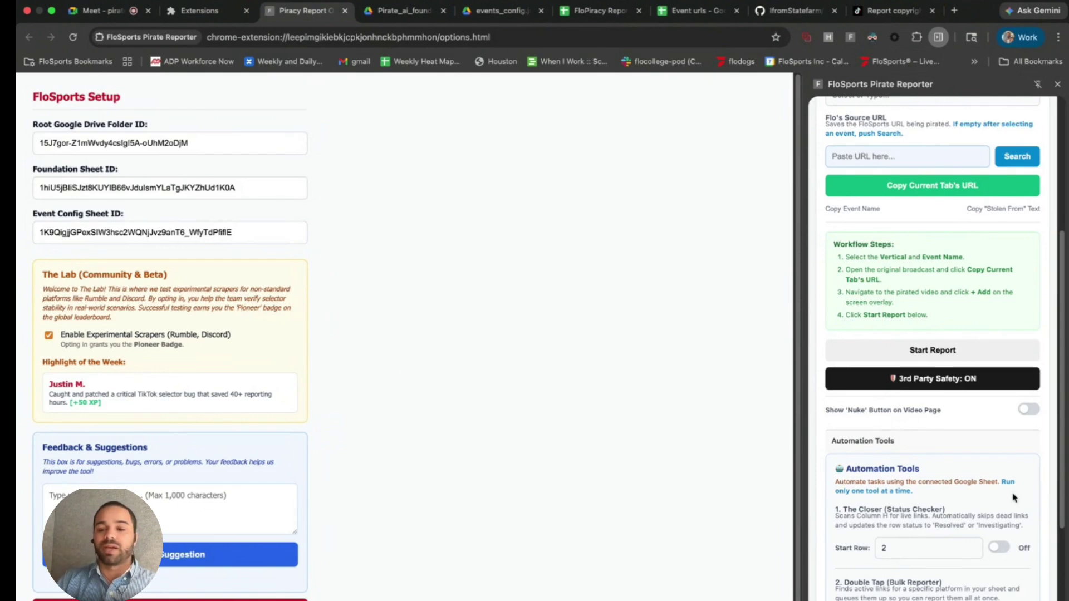
{"action": "scroll", "coordinate": [1013, 497], "scroll_direction": "down", "scroll_amount": 4}
{"action": "left_click", "coordinate": [230, 502]}
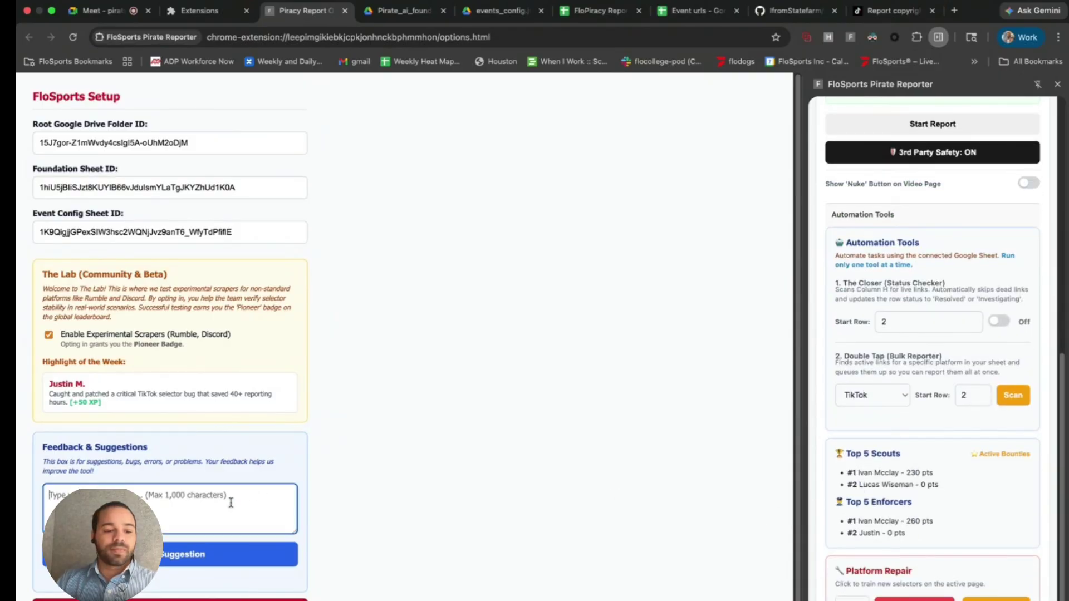
{"action": "type", "text": "rvuio"}
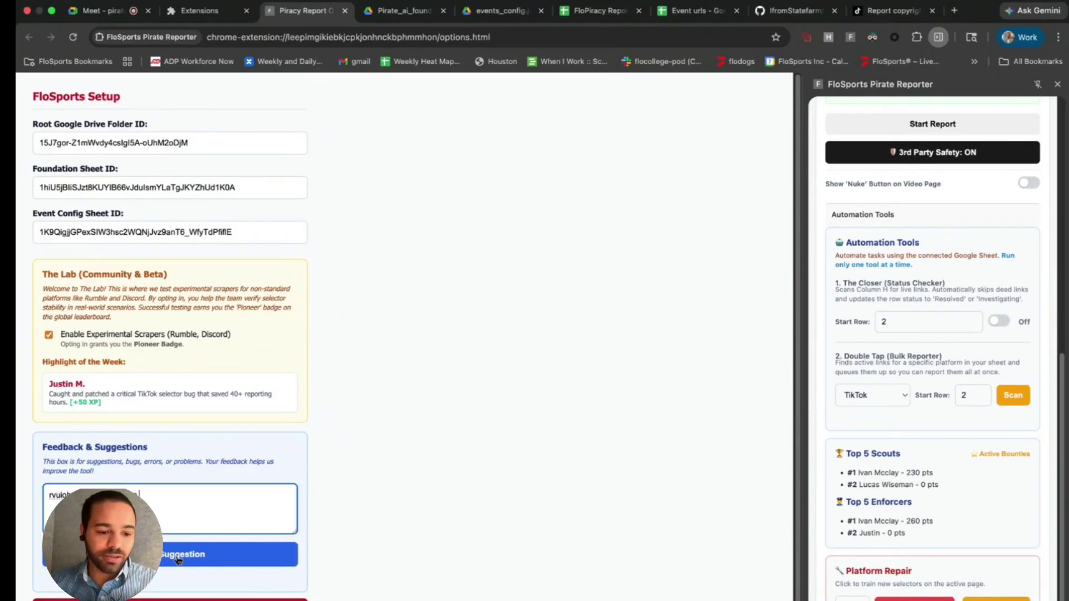
{"action": "left_click_drag", "start_coordinate": [211, 514], "coordinate": [103, 482]}
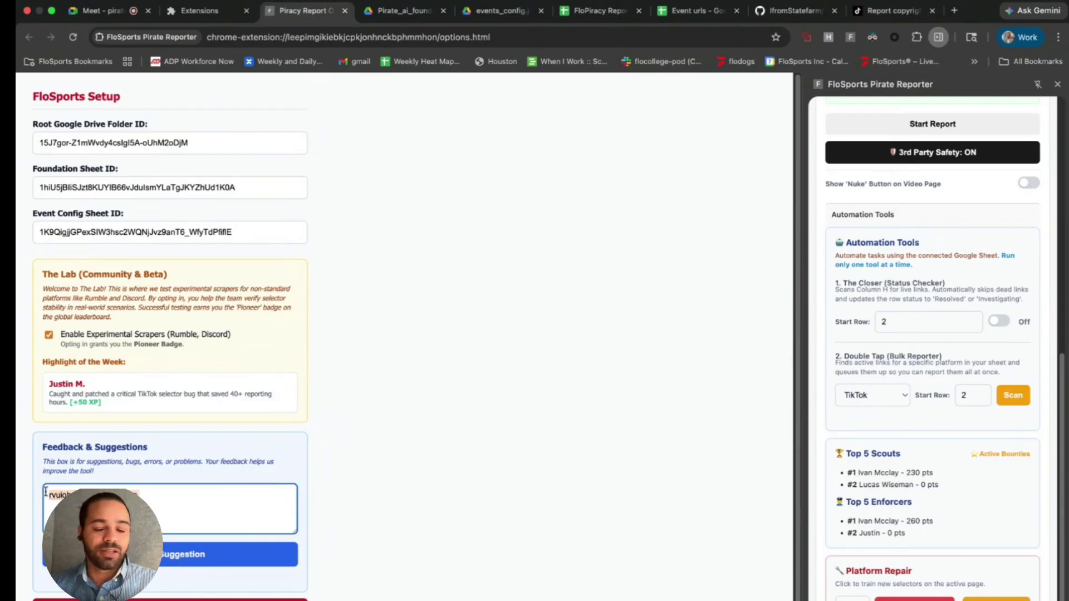
{"action": "key", "text": "BackSpace"}
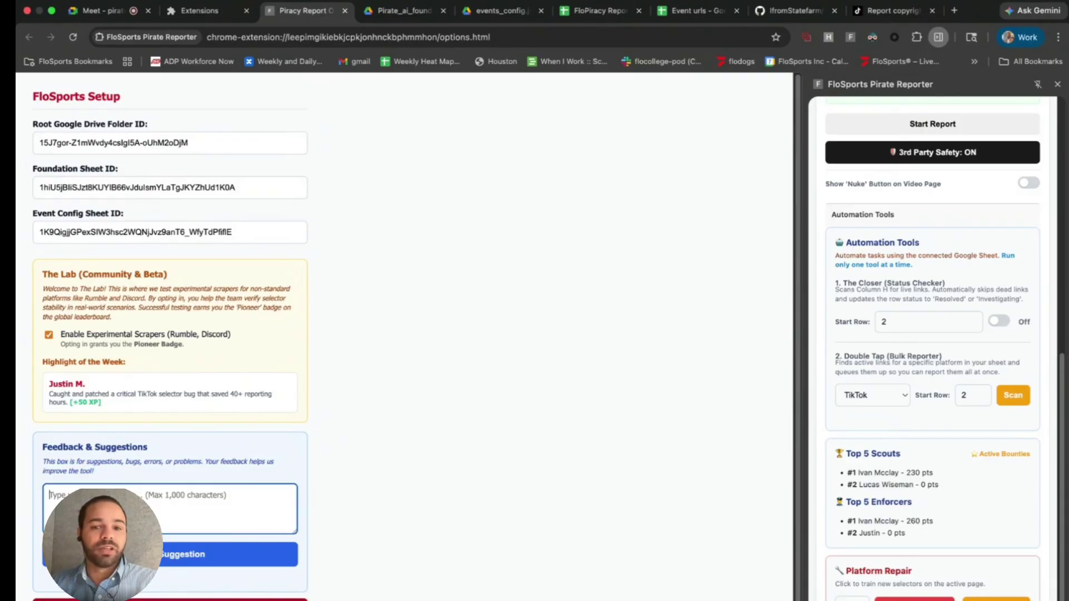
- Open Pirated Reports for 2026 in Drive and preview the newest piracy report PDF
{"action": "left_click", "coordinate": [409, 23]}
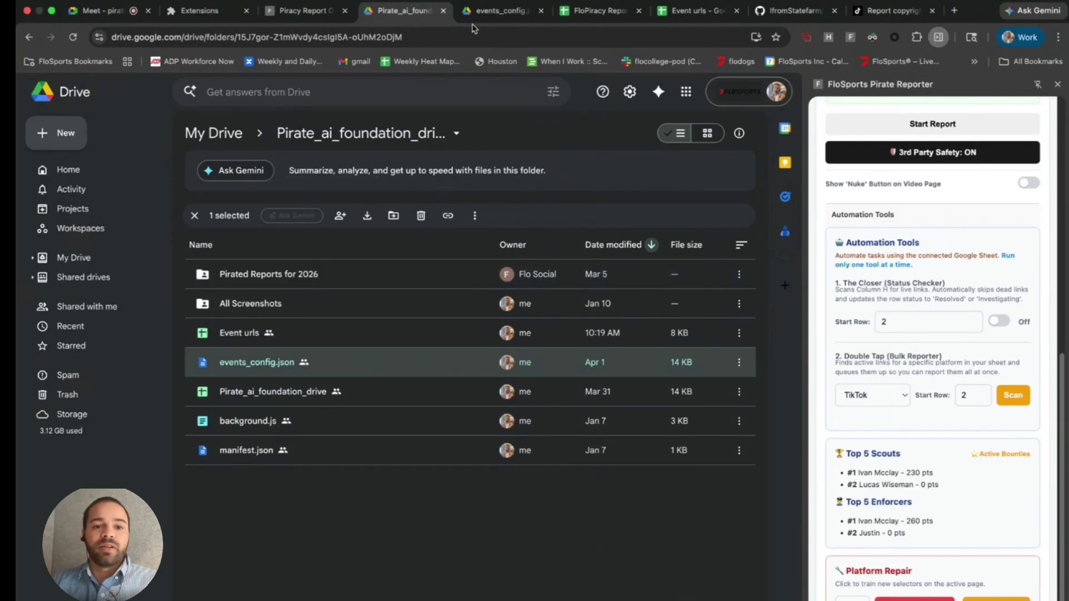
{"action": "left_click", "coordinate": [286, 276]}
{"action": "double_click", "coordinate": [286, 277]}
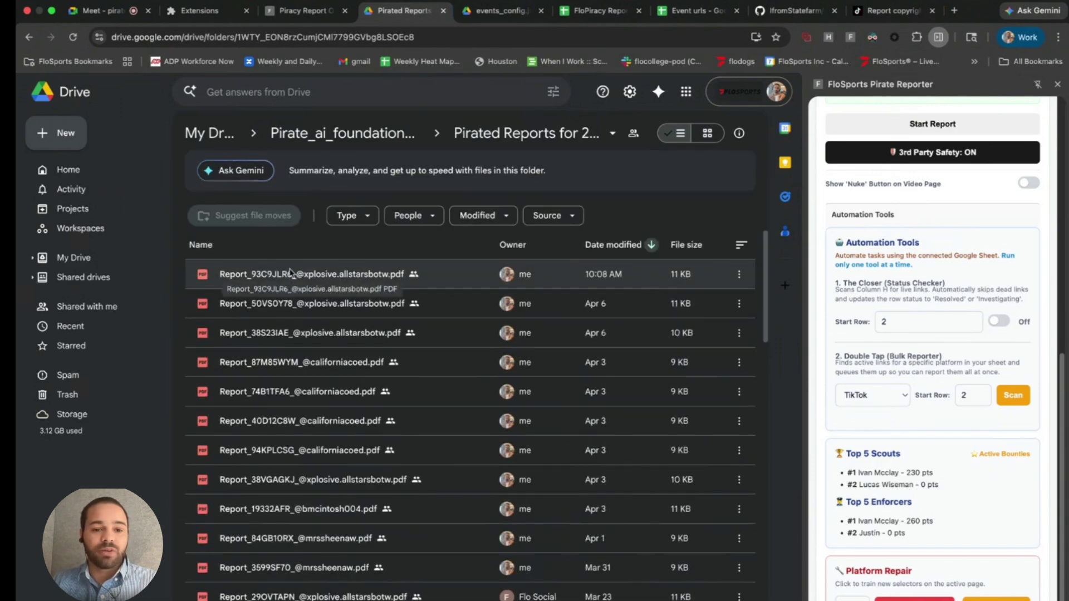
{"action": "double_click", "coordinate": [338, 276]}
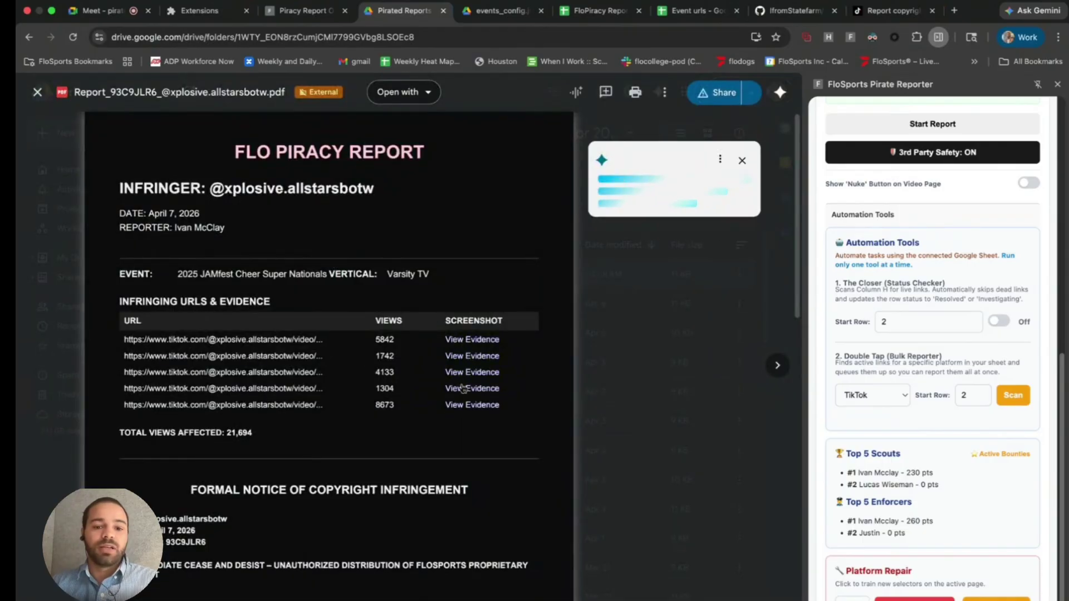
{"action": "left_click", "coordinate": [38, 93]}
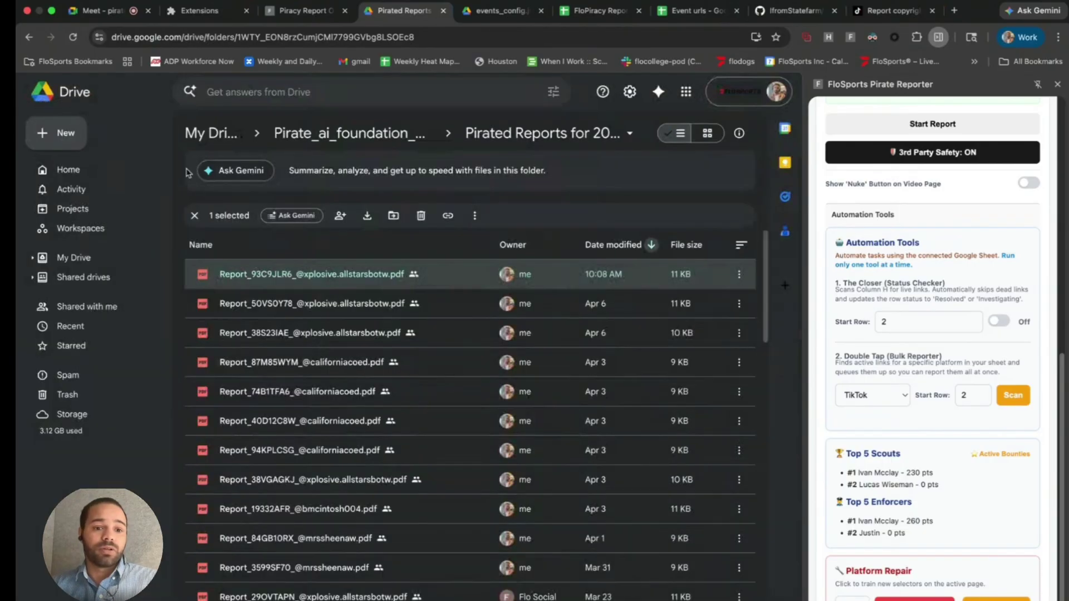
{"action": "left_click", "coordinate": [323, 141]}
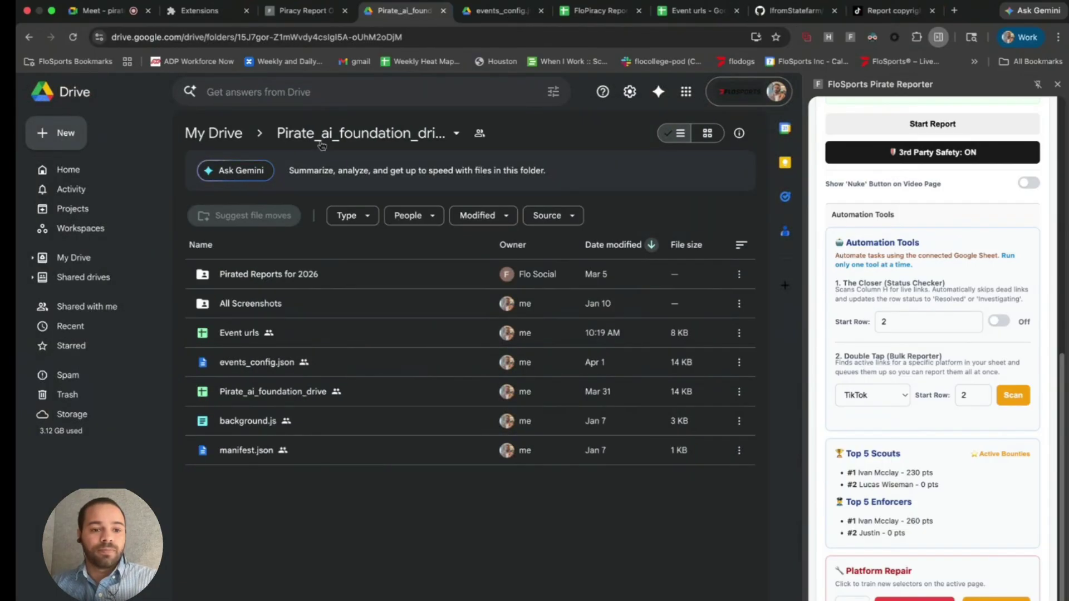
- Browse All Screenshots > 2026-04-07, then open the Event urls spreadsheet
{"action": "double_click", "coordinate": [236, 305]}
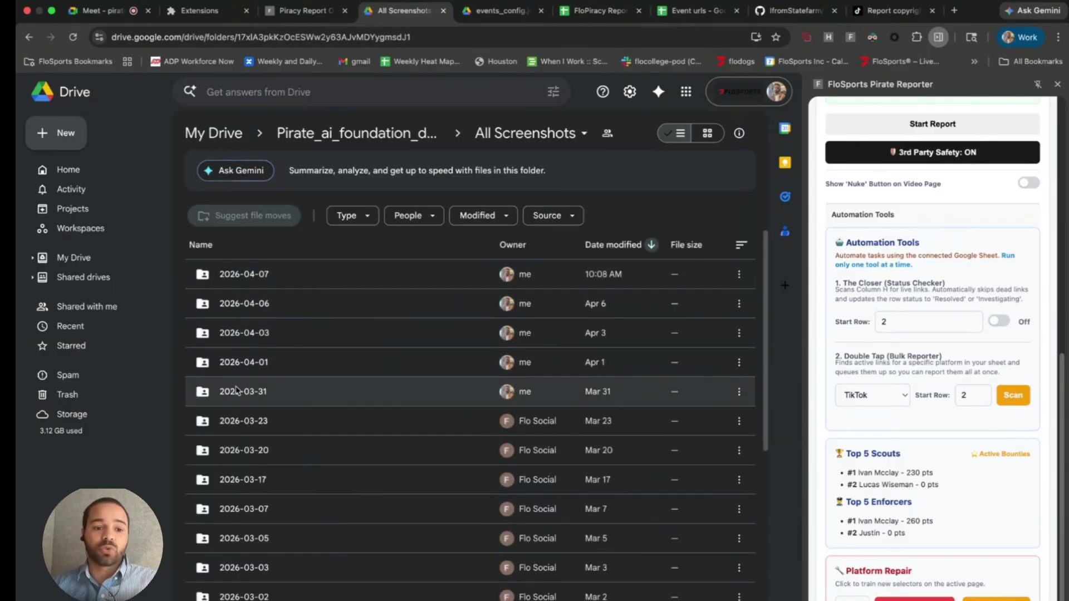
{"action": "double_click", "coordinate": [260, 277]}
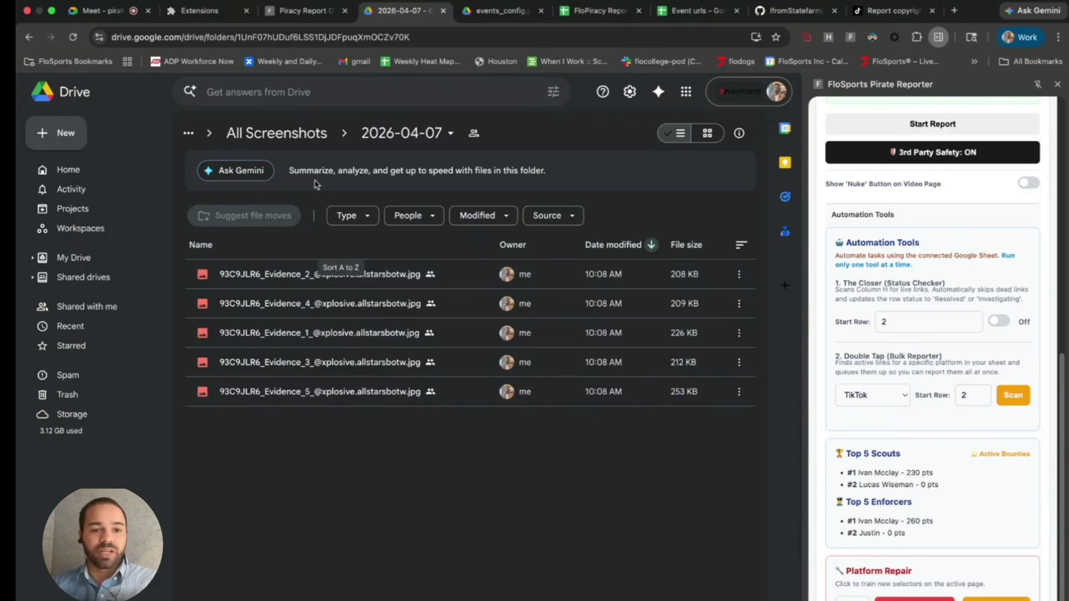
{"action": "left_click", "coordinate": [295, 135]}
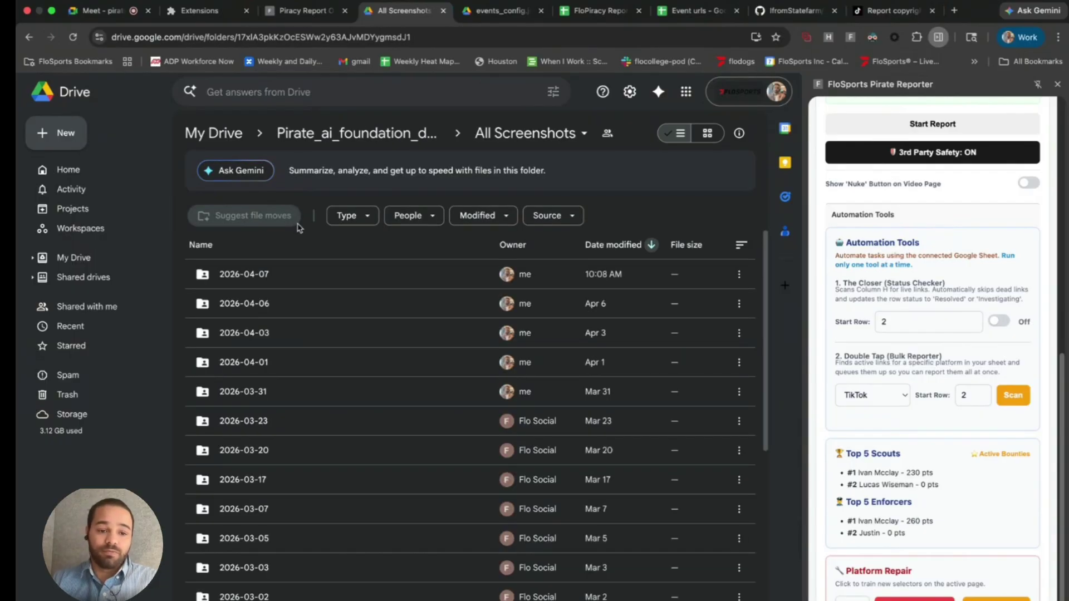
{"action": "left_click", "coordinate": [326, 142]}
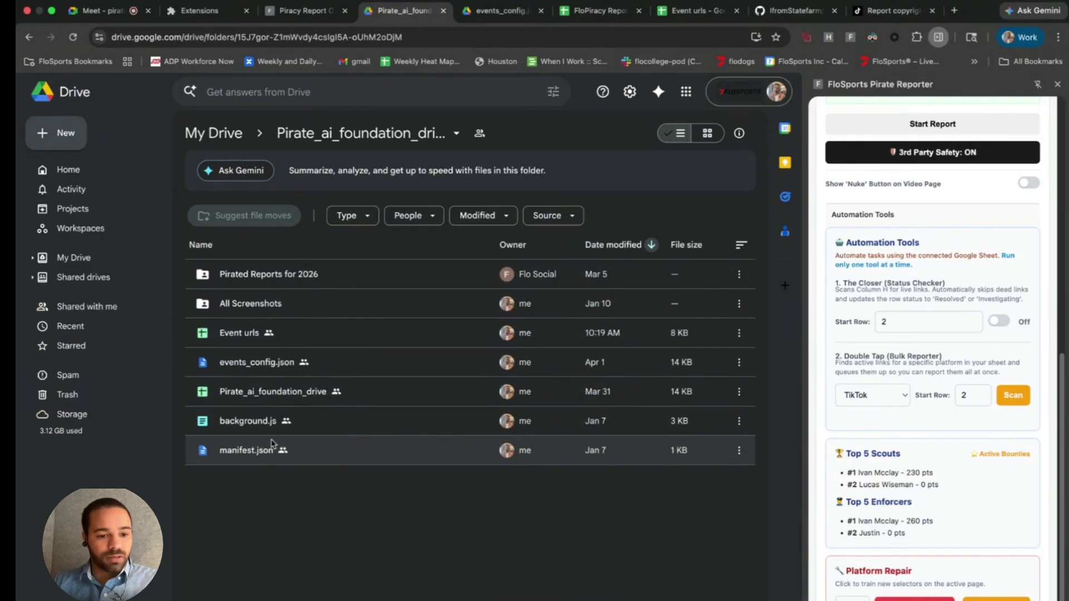
{"action": "double_click", "coordinate": [239, 336]}
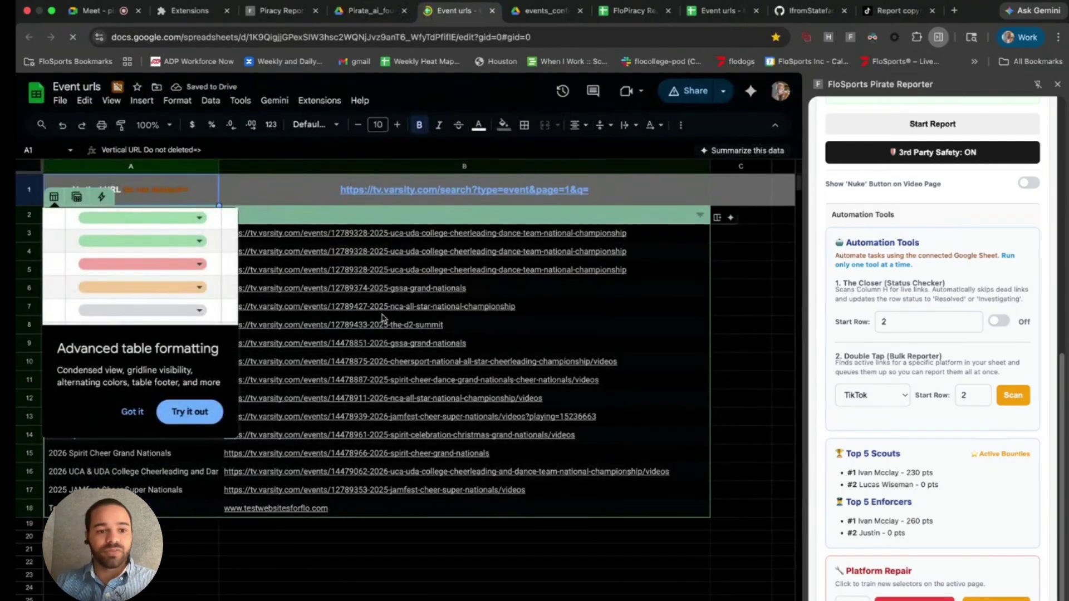
- Dismiss the link previews and Advanced table formatting tip, then scroll up to the Event urls table
{"action": "left_click", "coordinate": [250, 551]}
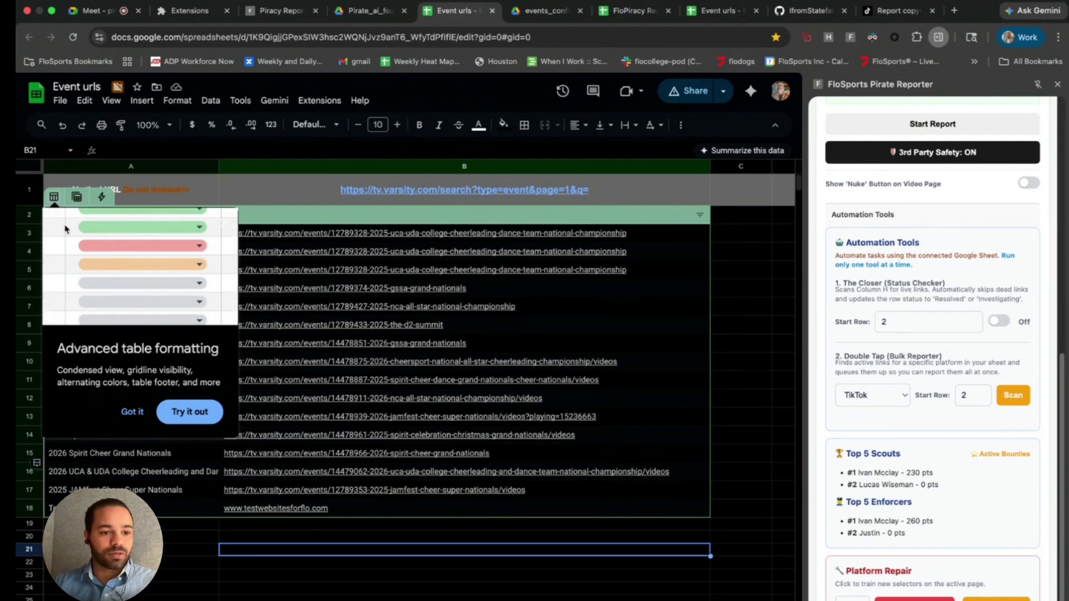
{"action": "left_click", "coordinate": [198, 538]}
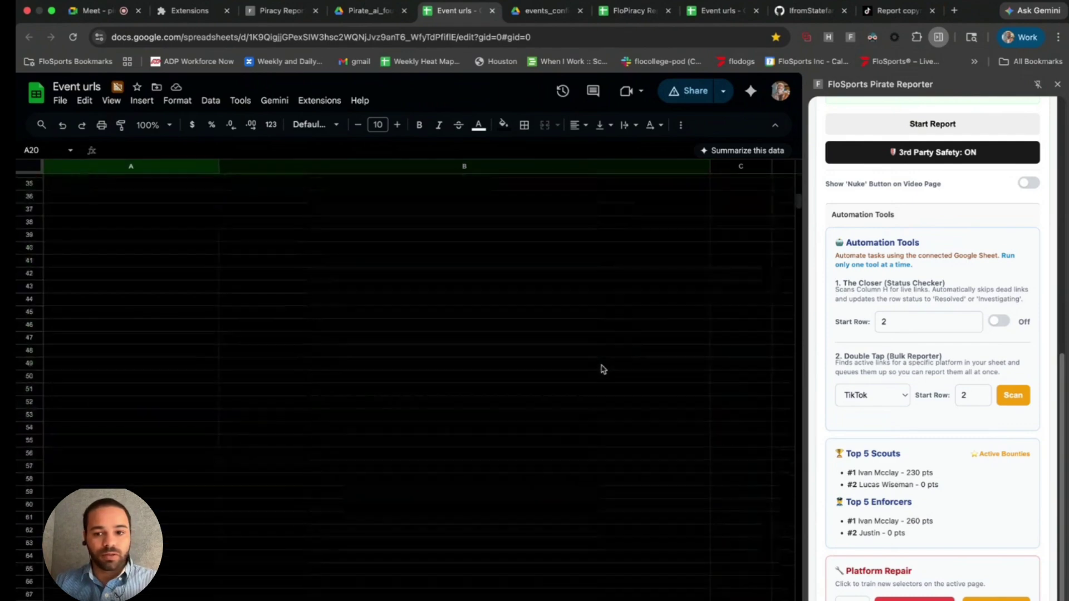
{"action": "left_click", "coordinate": [553, 345]}
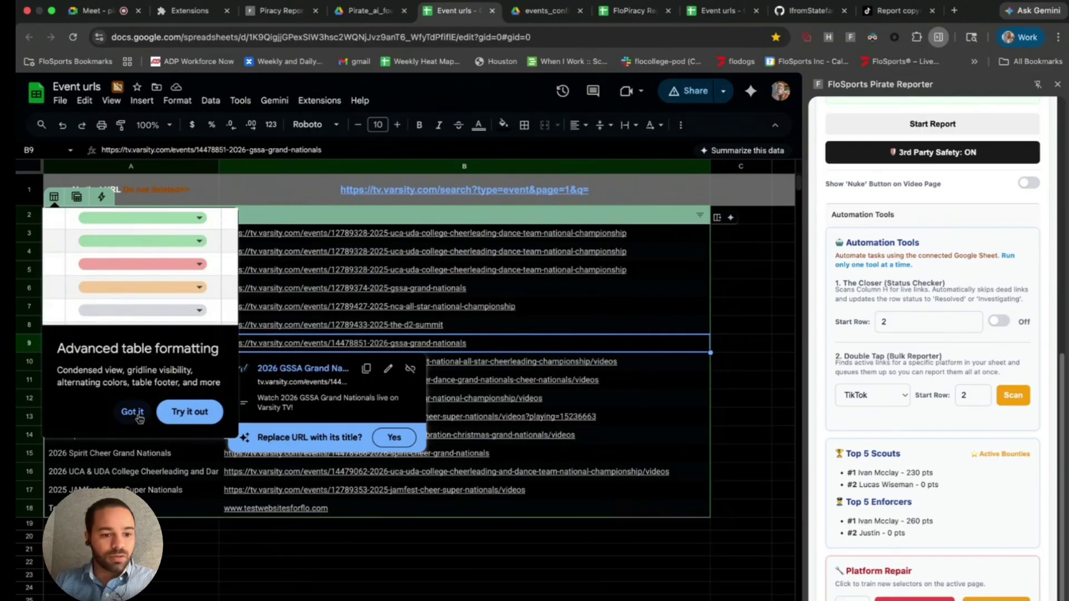
{"action": "left_click", "coordinate": [132, 412]}
{"action": "left_click", "coordinate": [767, 382]}
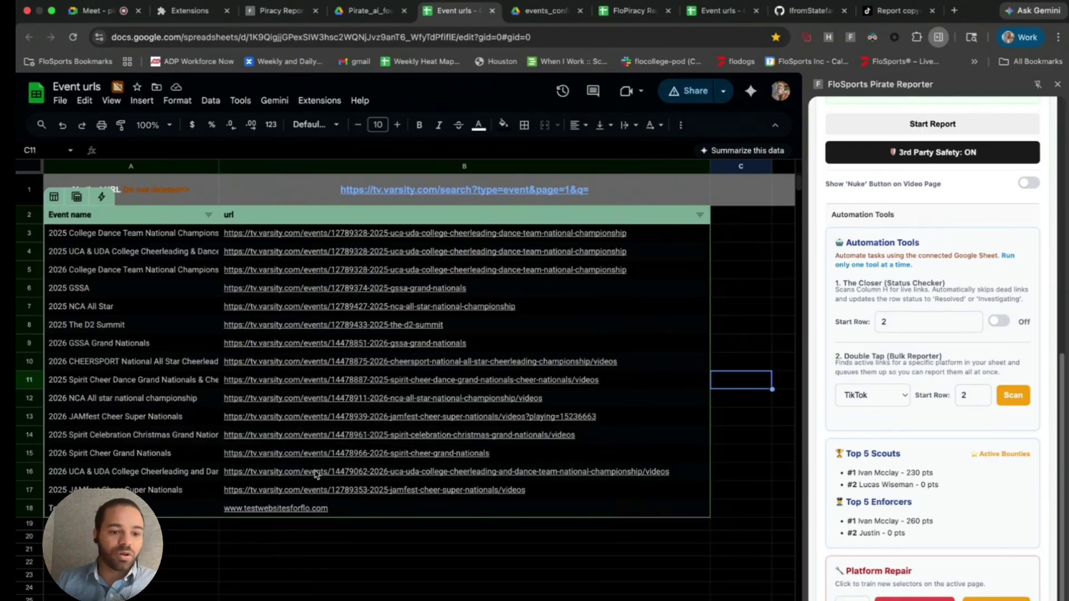
{"action": "scroll", "coordinate": [882, 307], "scroll_direction": "up", "scroll_amount": 10}
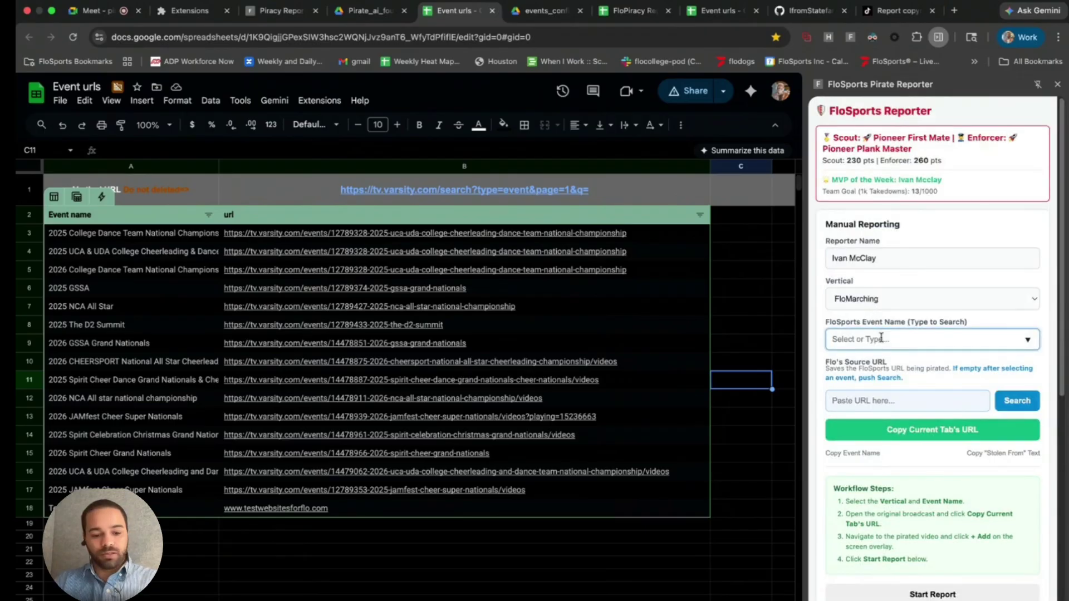
- Choose 2025 DCI Worlds as the event name so its FloMarching URL fills in
{"action": "type", "text": "202"}
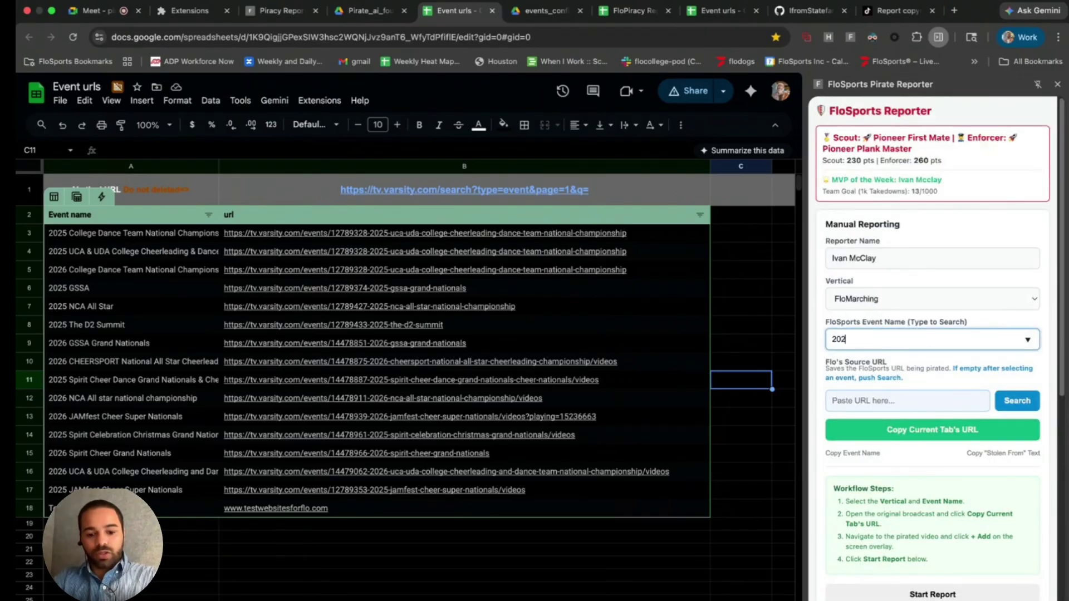
{"action": "type", "text": "5 dci"}
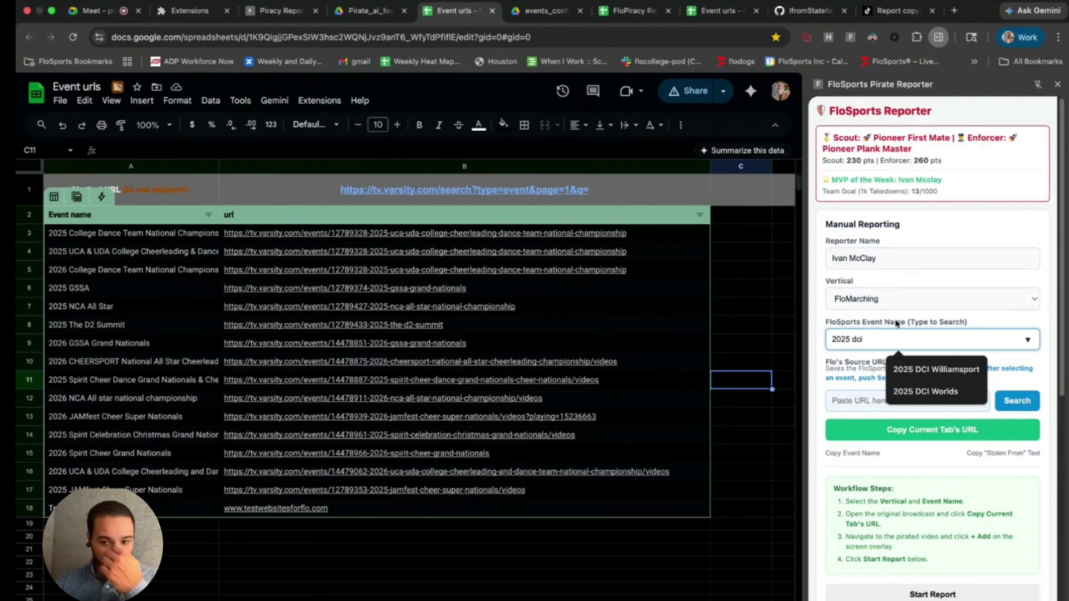
{"action": "left_click", "coordinate": [941, 393]}
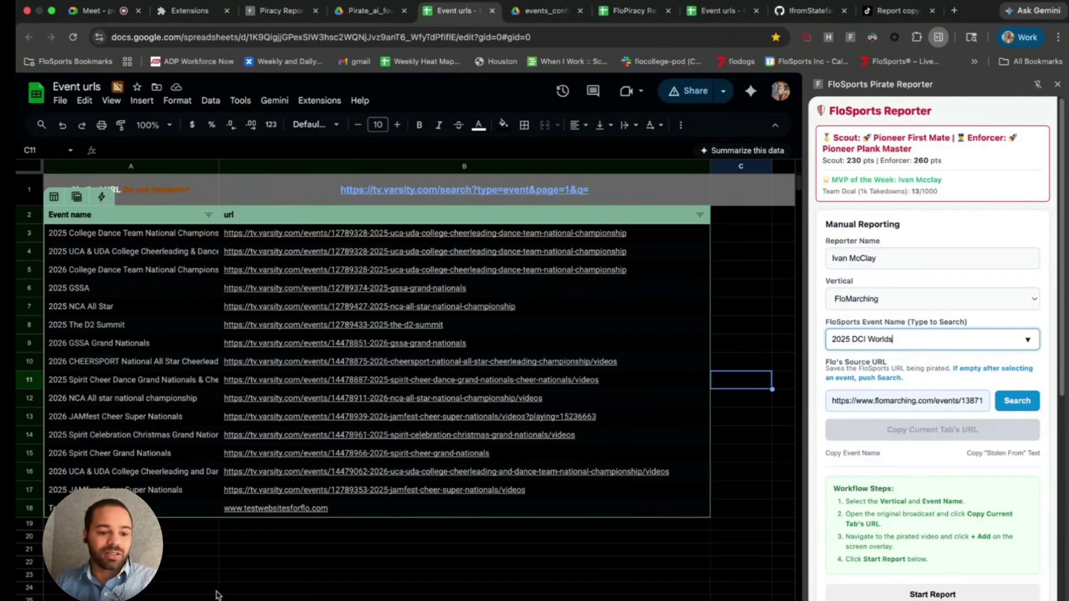
{"action": "scroll", "coordinate": [216, 590], "scroll_direction": "right", "scroll_amount": 10}
{"action": "mouse_move", "coordinate": [696, 548]}
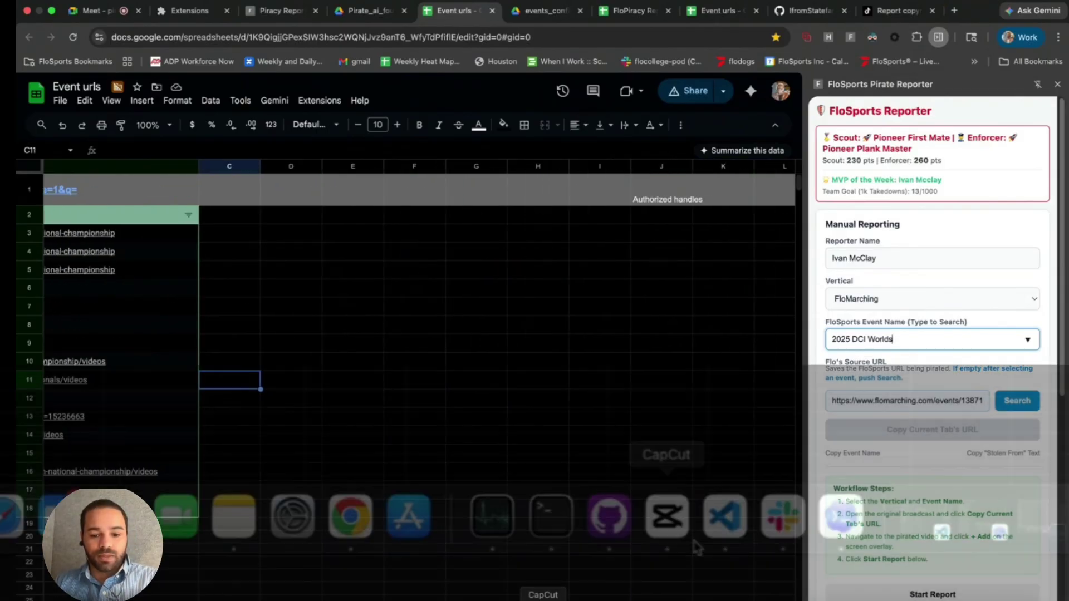
{"action": "scroll", "coordinate": [604, 533], "scroll_direction": "right", "scroll_amount": 5}
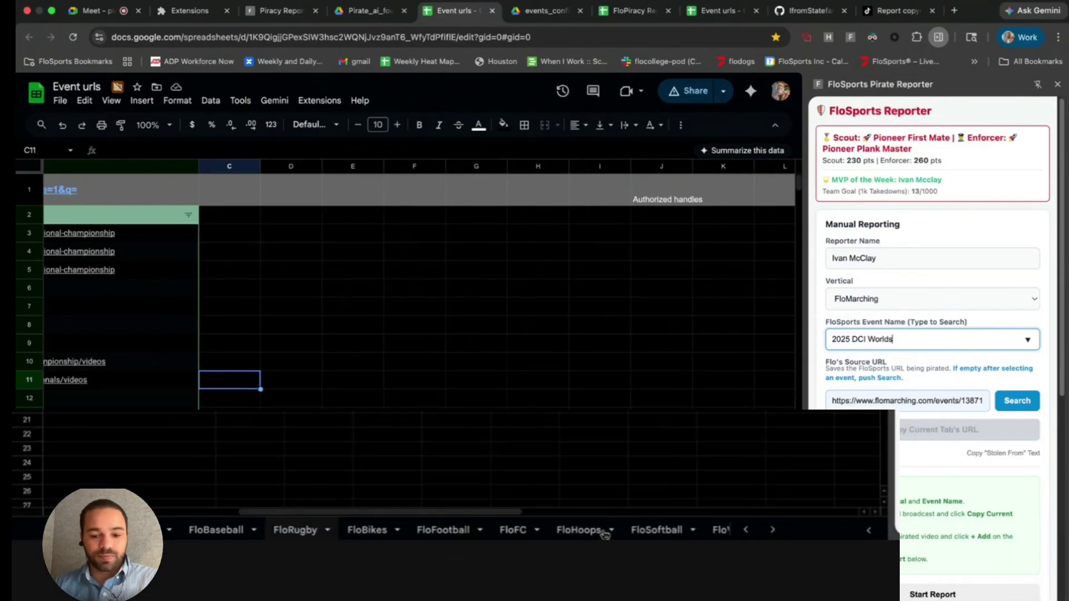
{"action": "scroll", "coordinate": [604, 533], "scroll_direction": "right", "scroll_amount": 5}
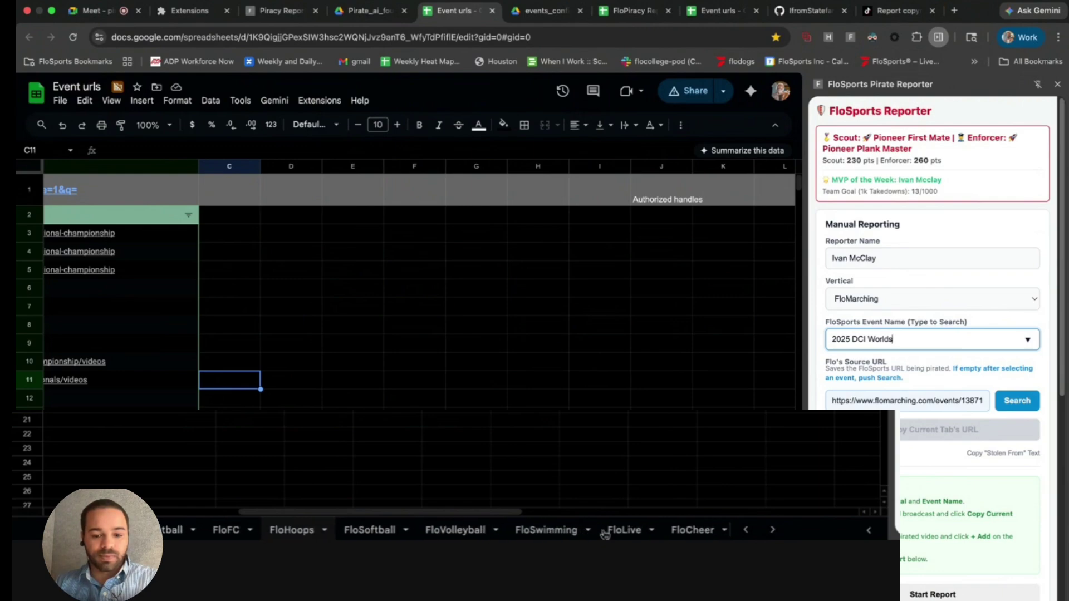
- In the Handles White List, trim F3's Varsity Spirit YouTube link to its @ handle
{"action": "scroll", "coordinate": [604, 533], "scroll_direction": "right", "scroll_amount": 5}
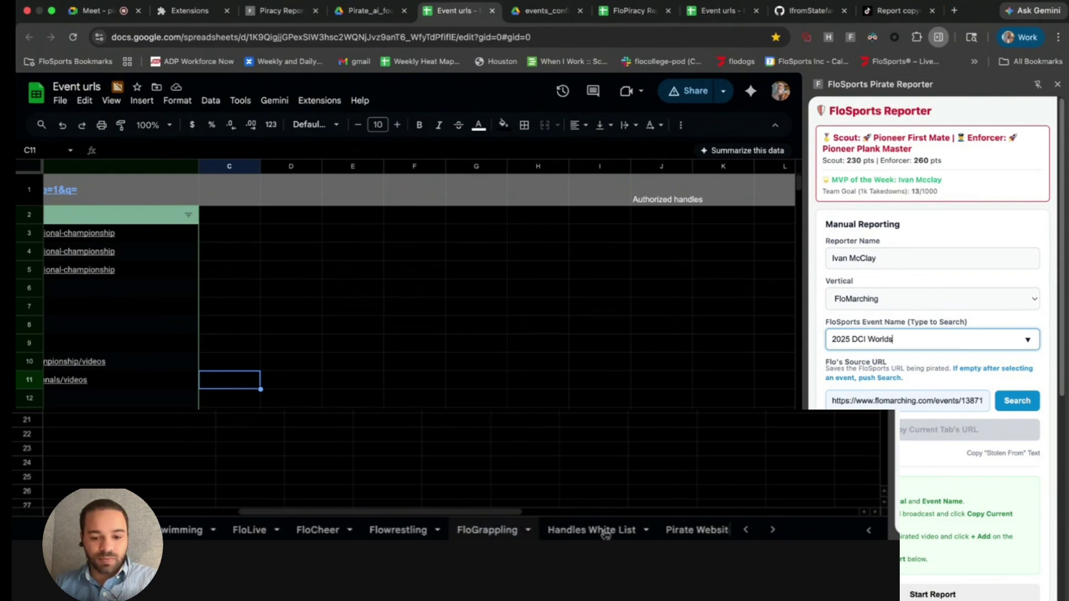
{"action": "left_click", "coordinate": [604, 530]}
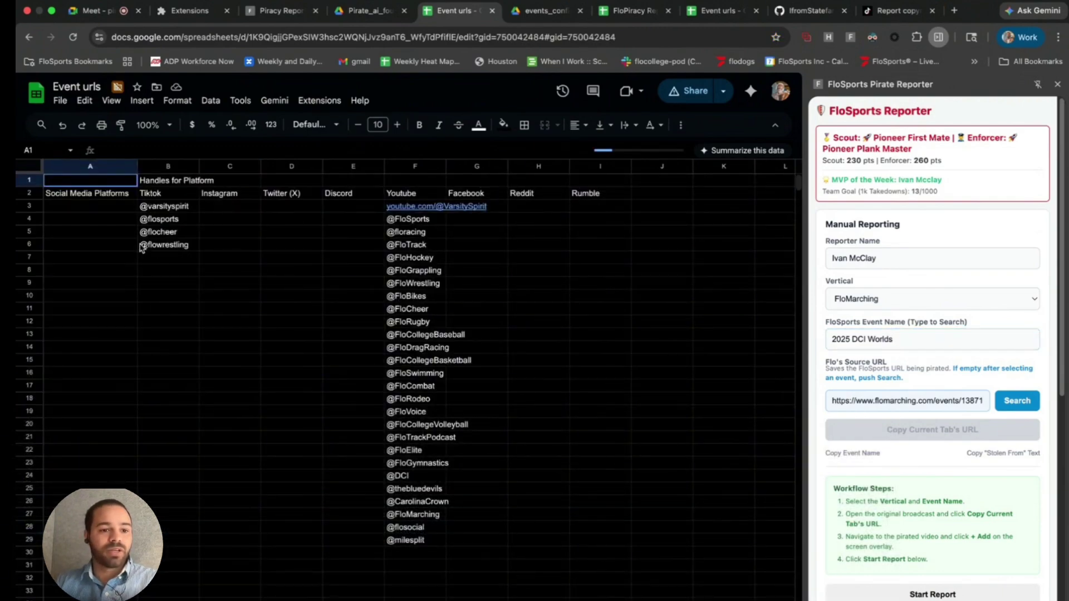
{"action": "left_click", "coordinate": [162, 275]}
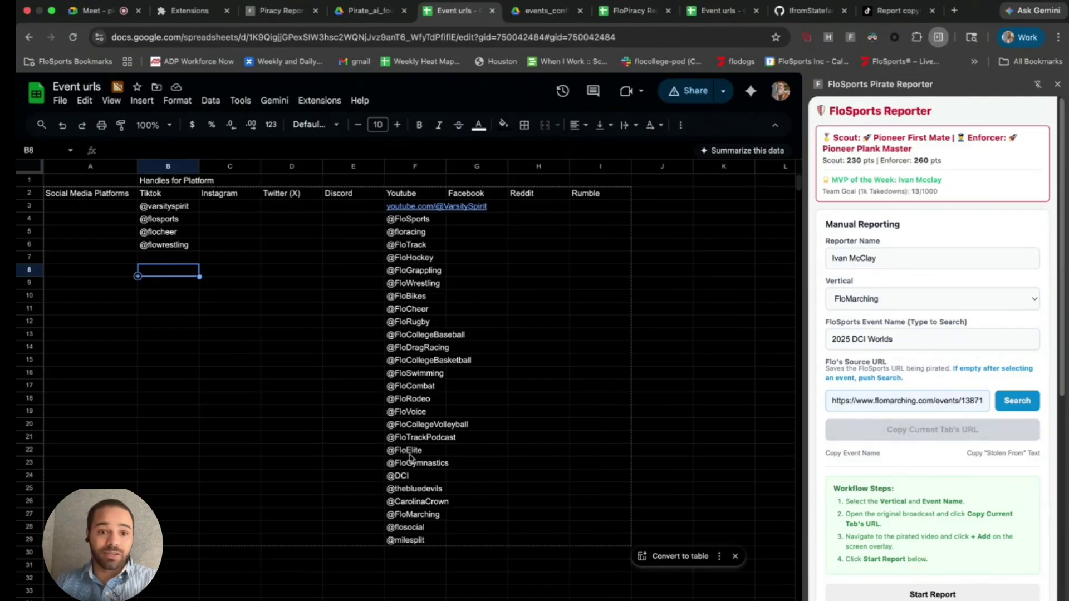
{"action": "left_click_drag", "start_coordinate": [406, 540], "coordinate": [406, 213]}
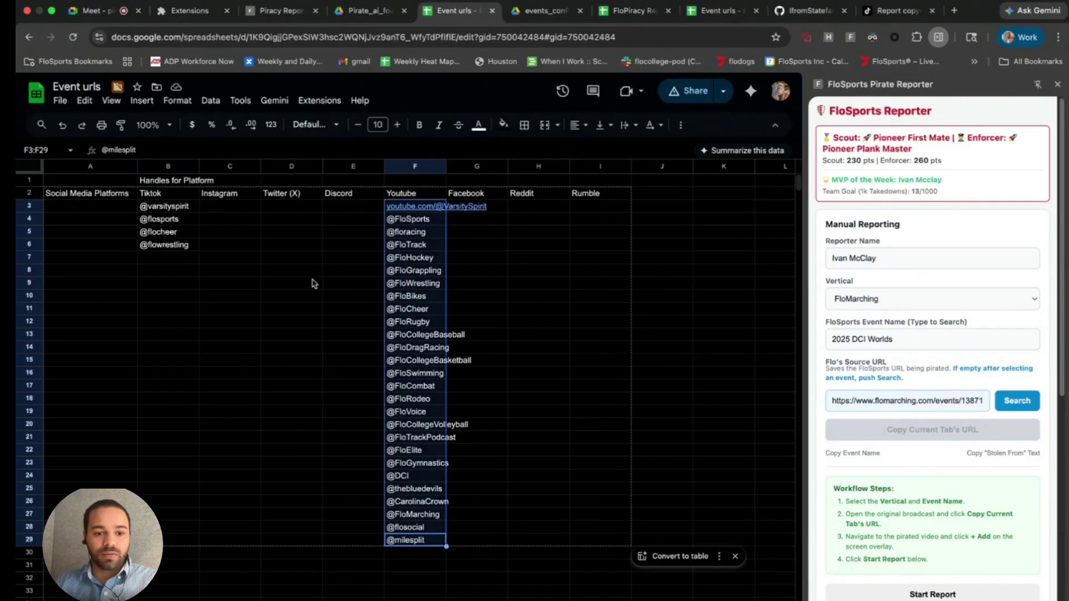
{"action": "left_click", "coordinate": [310, 283]}
{"action": "left_click", "coordinate": [435, 206]}
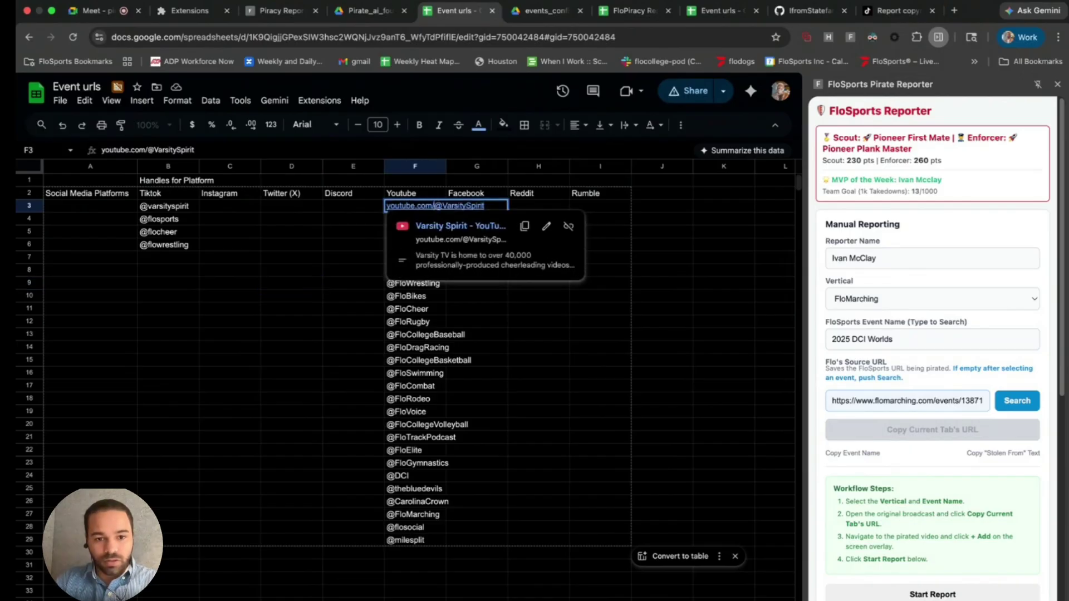
{"action": "key", "text": "BackSpace"}
{"action": "key", "text": "BackSpace"}
{"action": "key", "text": "BackSpace"}
{"action": "key", "text": "BackSpace"}
{"action": "key", "text": "BackSpace"}
{"action": "key", "text": "BackSpace"}
{"action": "key", "text": "BackSpace"}
{"action": "key", "text": "BackSpace"}
{"action": "key", "text": "BackSpace"}
{"action": "key", "text": "BackSpace"}
{"action": "key", "text": "BackSpace"}
{"action": "key", "text": "BackSpace"}
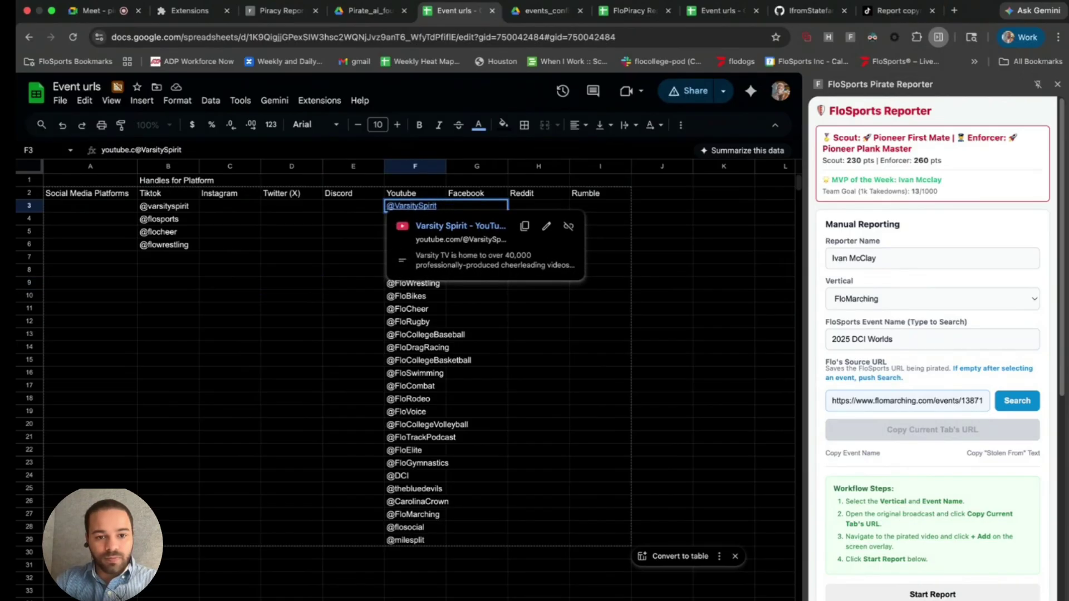
{"action": "key", "text": "BackSpace"}
{"action": "key", "text": "BackSpace"}
{"action": "key", "text": "BackSpace"}
{"action": "key", "text": "BackSpace"}
{"action": "key", "text": "BackSpace"}
{"action": "key", "text": "BackSpace"}
{"action": "key", "text": "BackSpace"}
{"action": "key", "text": "BackSpace"}
{"action": "key", "text": "BackSpace"}
{"action": "left_click", "coordinate": [365, 271]}
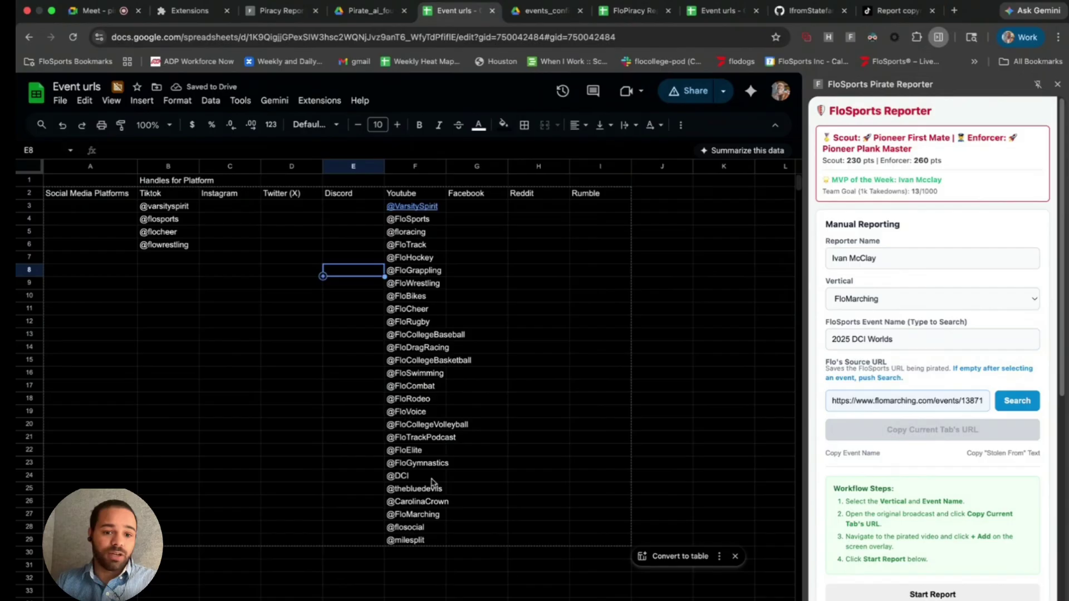
{"action": "left_click", "coordinate": [406, 553]}
{"action": "type", "text": "@k"}
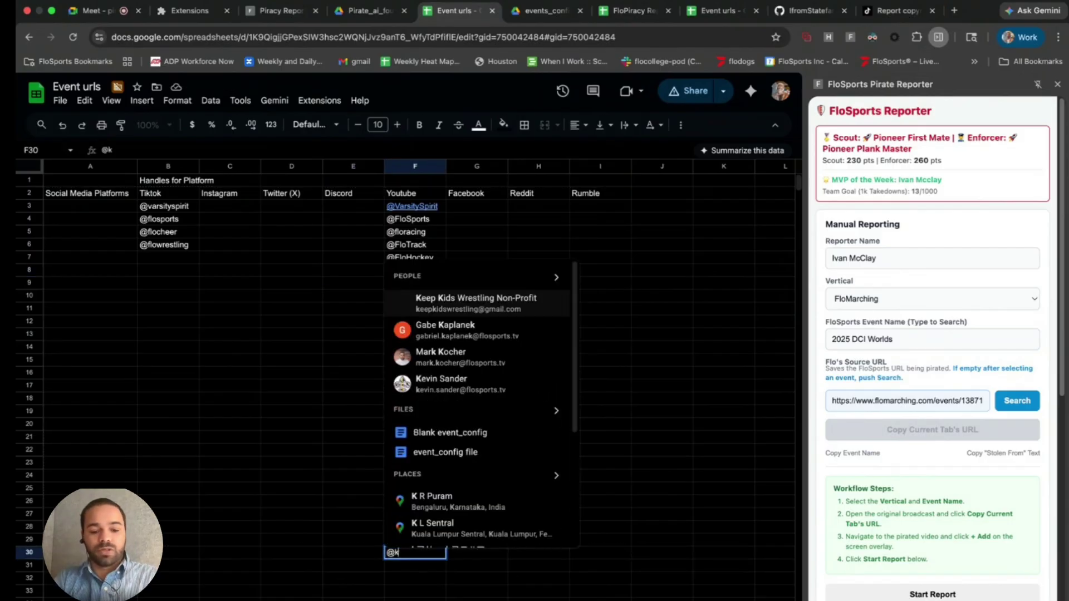
{"action": "type", "text": "eepkidswre"}
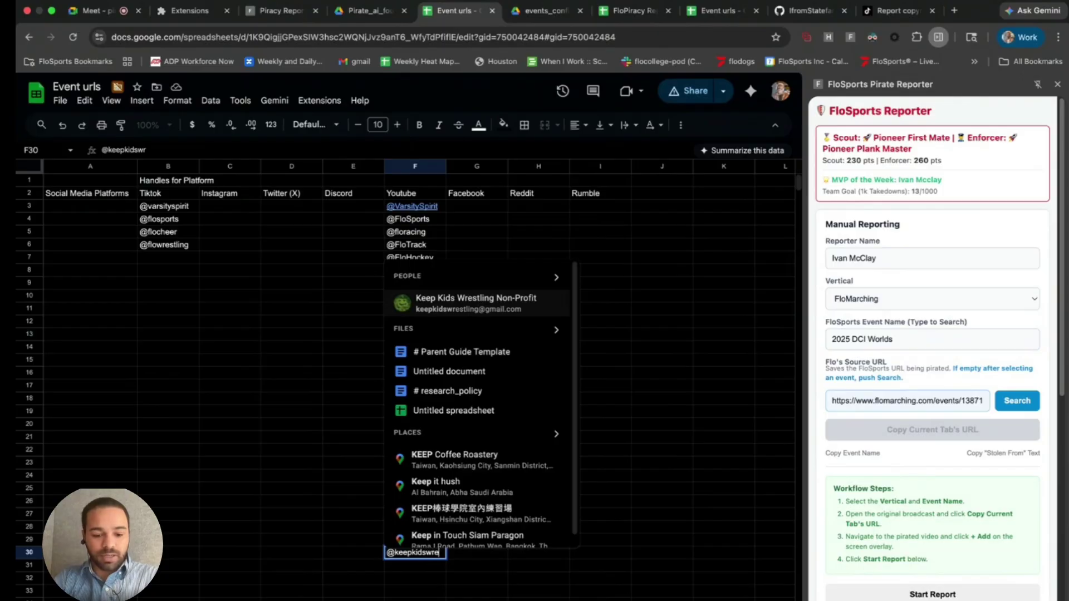
{"action": "type", "text": "stling"}
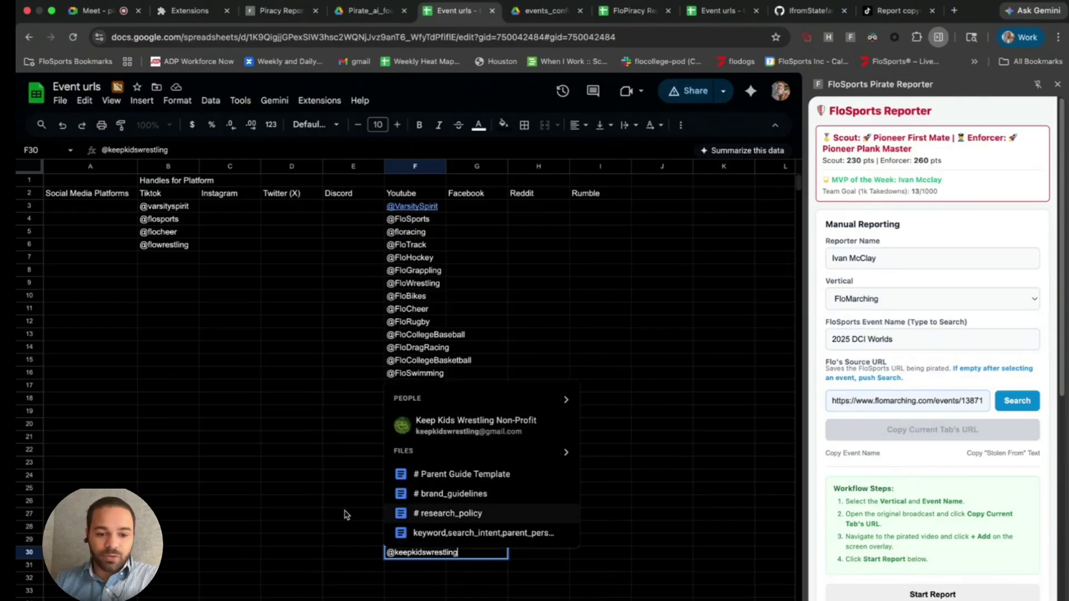
{"action": "left_click", "coordinate": [345, 515]}
{"action": "left_click", "coordinate": [422, 554]}
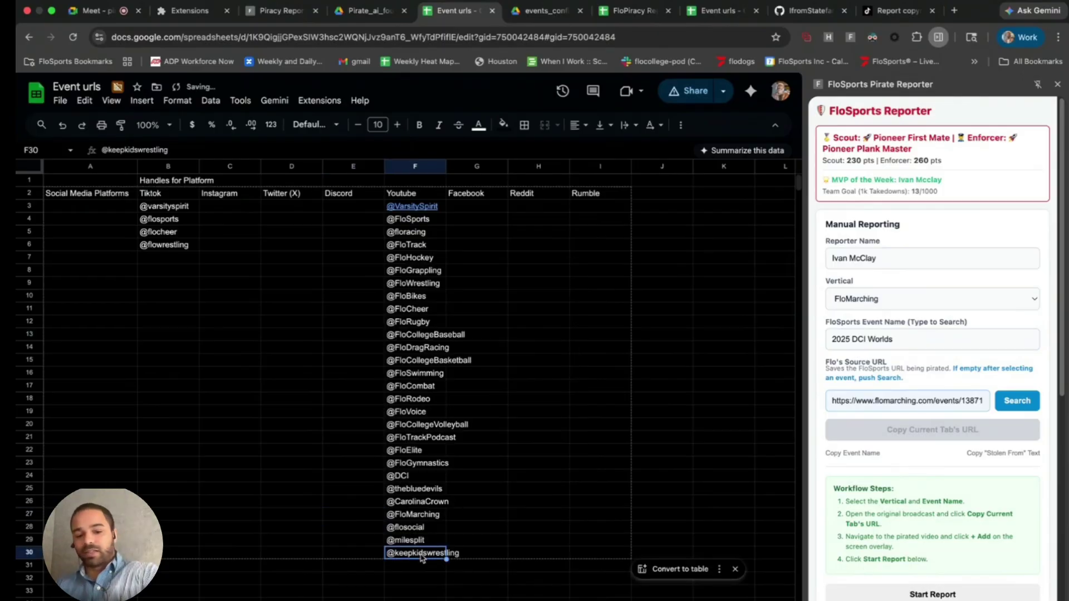
{"action": "key", "text": "Delete"}
{"action": "left_click", "coordinate": [336, 527]}
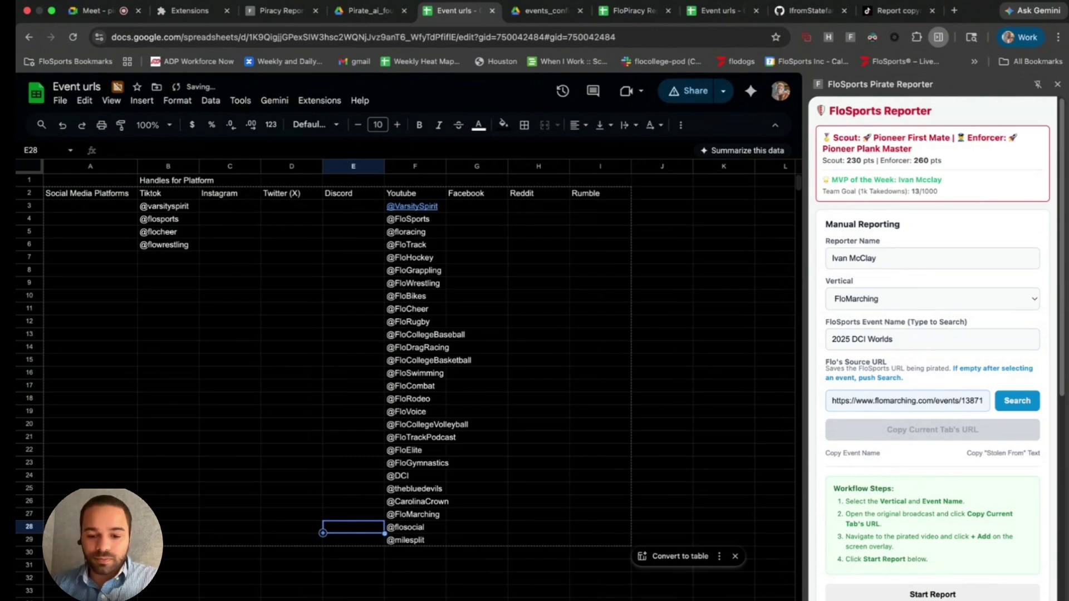
{"action": "key", "text": "alt+Down"}
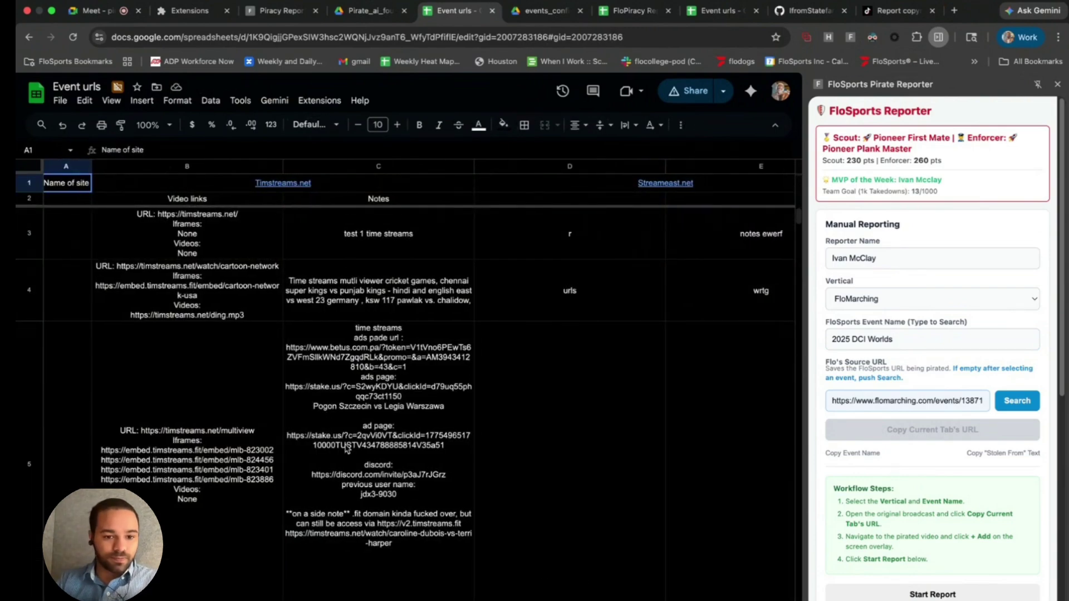
{"action": "scroll", "coordinate": [346, 450], "scroll_direction": "down", "scroll_amount": 5}
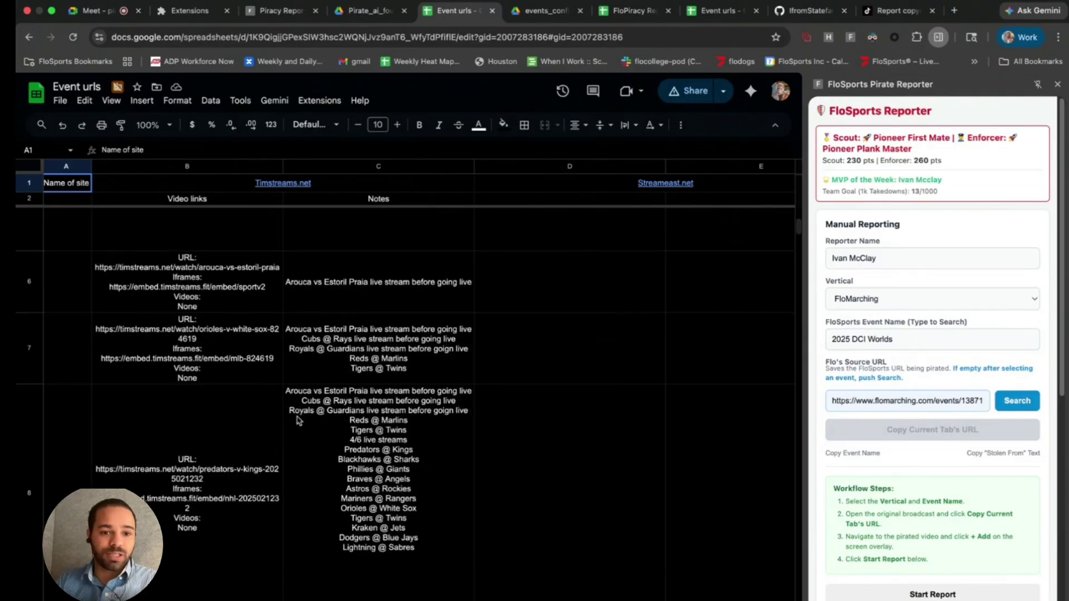
{"action": "scroll", "coordinate": [299, 420], "scroll_direction": "down", "scroll_amount": 7}
{"action": "scroll", "coordinate": [297, 423], "scroll_direction": "up", "scroll_amount": 5}
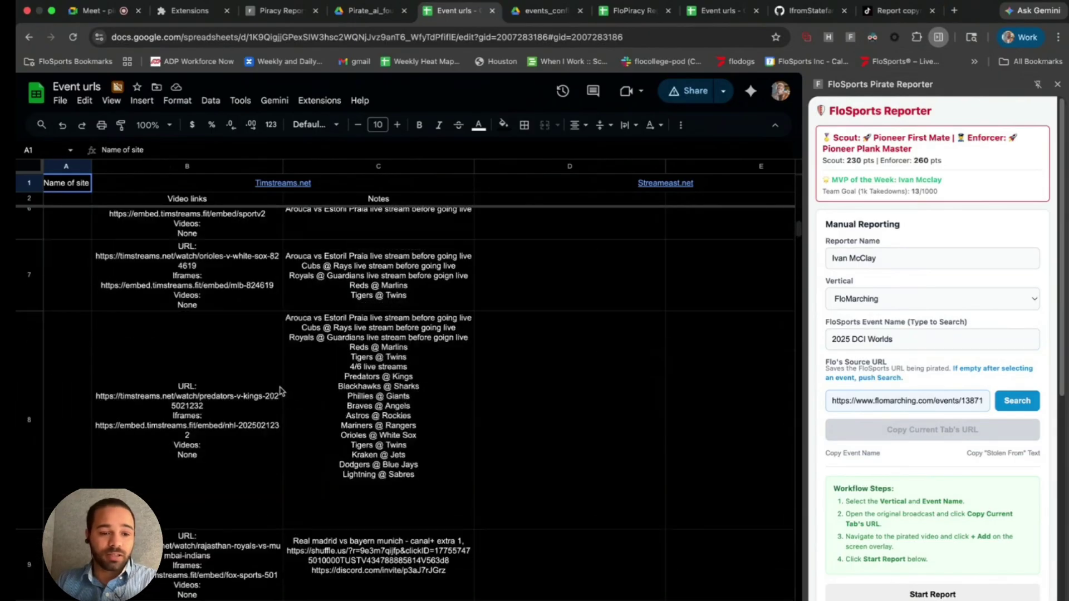
{"action": "scroll", "coordinate": [282, 391], "scroll_direction": "up", "scroll_amount": 5}
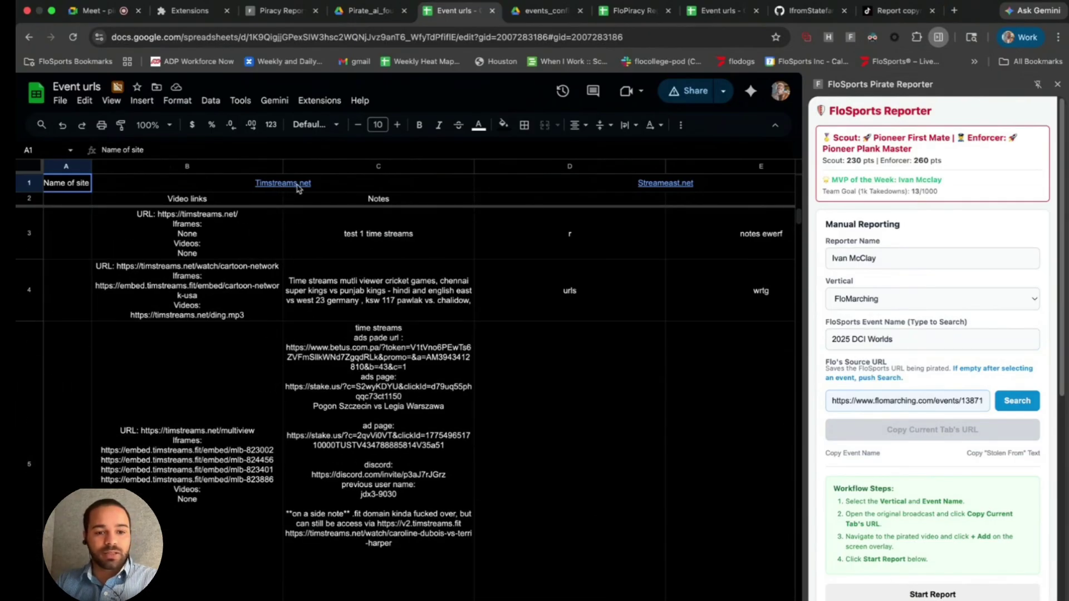
{"action": "scroll", "coordinate": [298, 189], "scroll_direction": "right", "scroll_amount": 1}
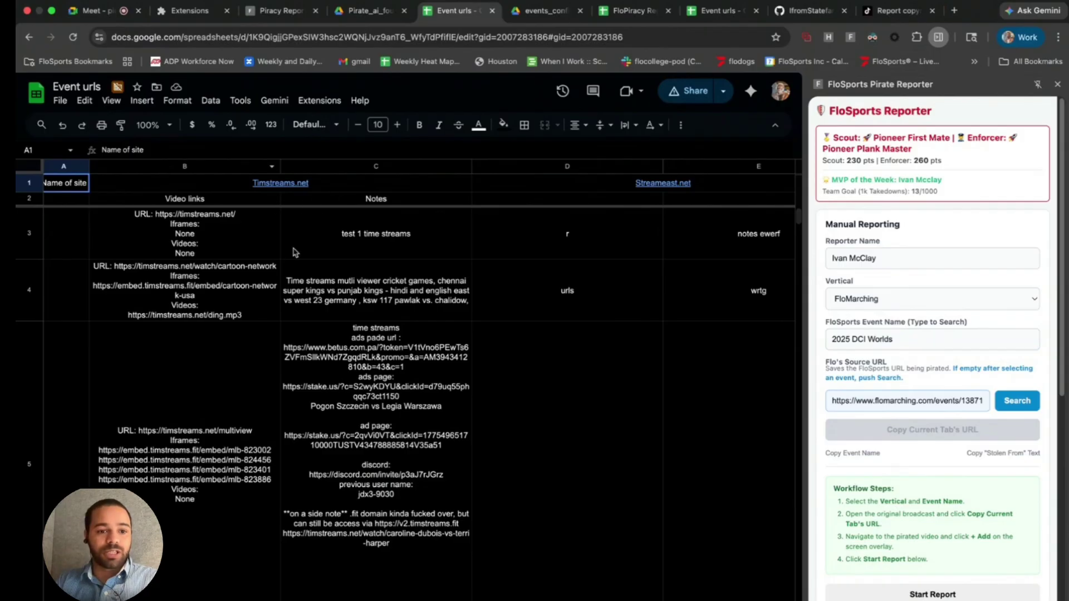
{"action": "double_click", "coordinate": [193, 236]}
{"action": "left_click", "coordinate": [357, 254]}
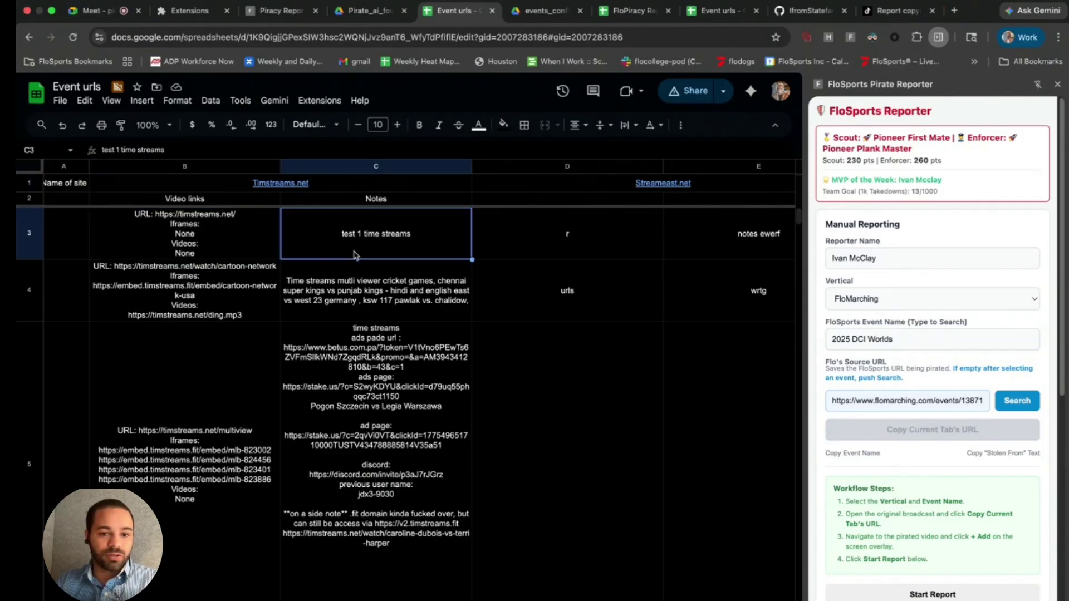
{"action": "double_click", "coordinate": [244, 309]}
{"action": "double_click", "coordinate": [363, 308]}
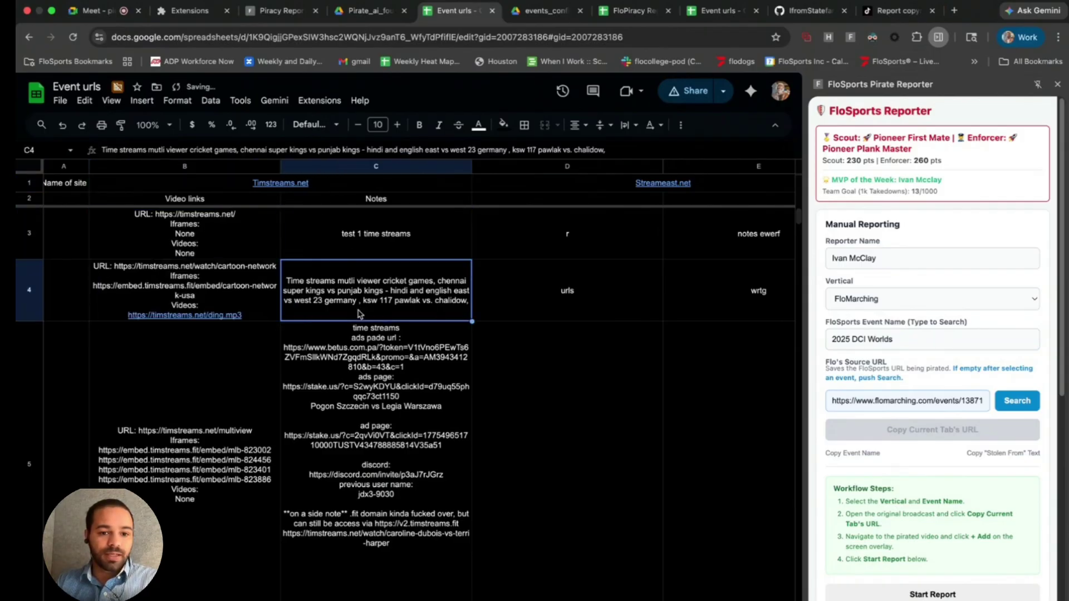
{"action": "scroll", "coordinate": [362, 309], "scroll_direction": "down", "scroll_amount": 4}
{"action": "left_click", "coordinate": [248, 315]}
{"action": "left_click", "coordinate": [354, 311]}
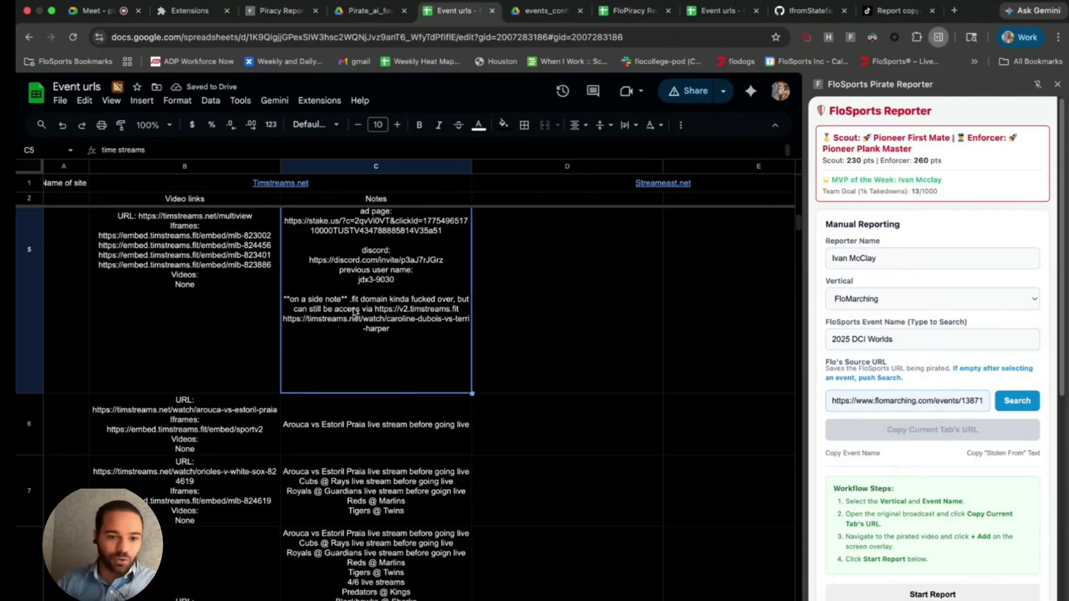
{"action": "double_click", "coordinate": [214, 488]}
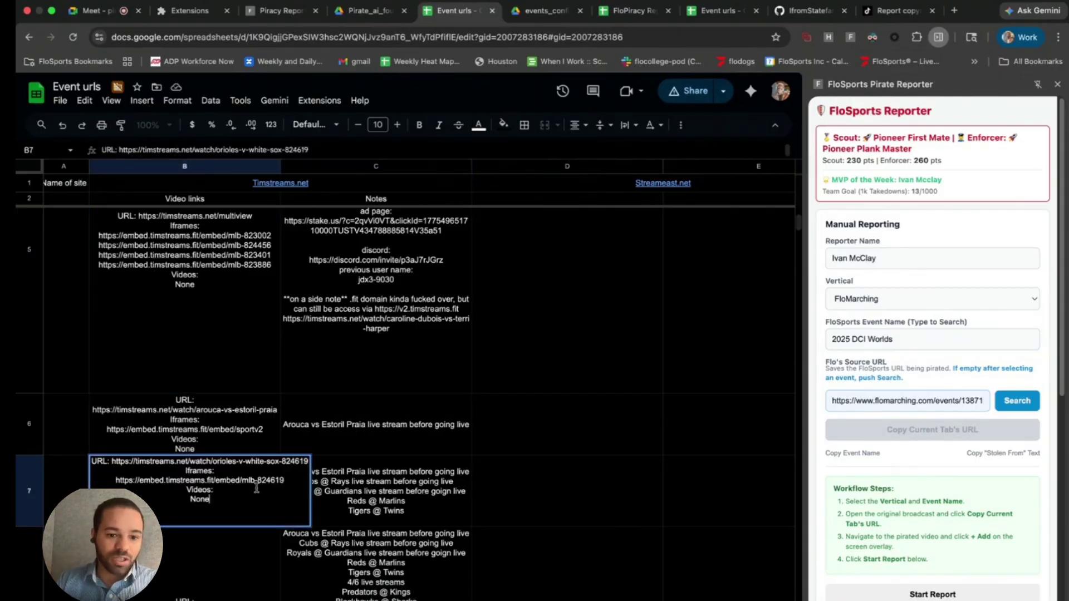
{"action": "left_click", "coordinate": [356, 495]}
{"action": "scroll", "coordinate": [356, 495], "scroll_direction": "down", "scroll_amount": 5}
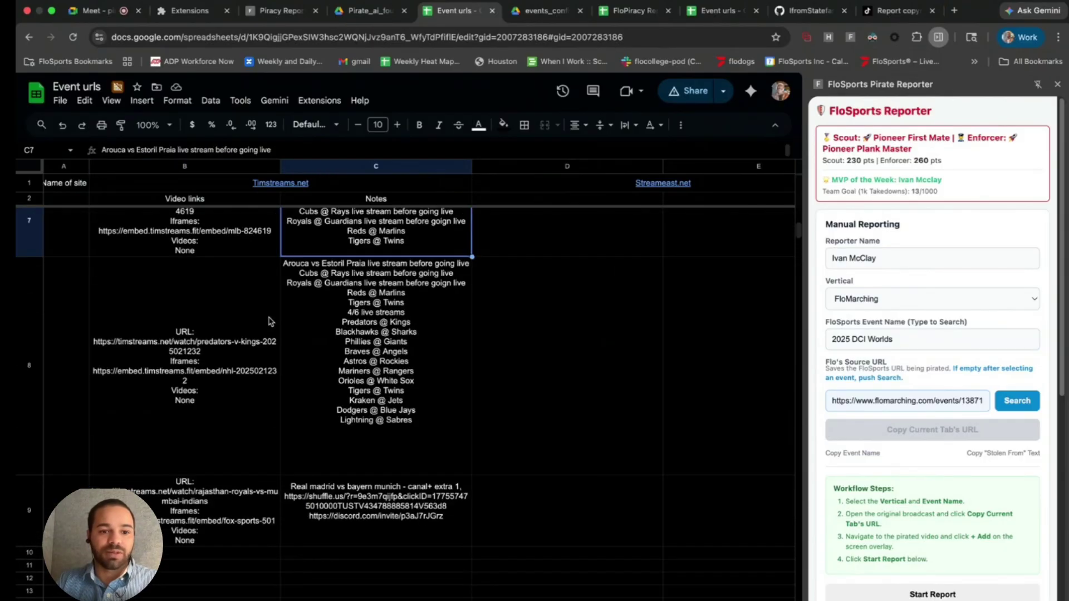
{"action": "left_click", "coordinate": [264, 357]}
{"action": "left_click", "coordinate": [213, 505]}
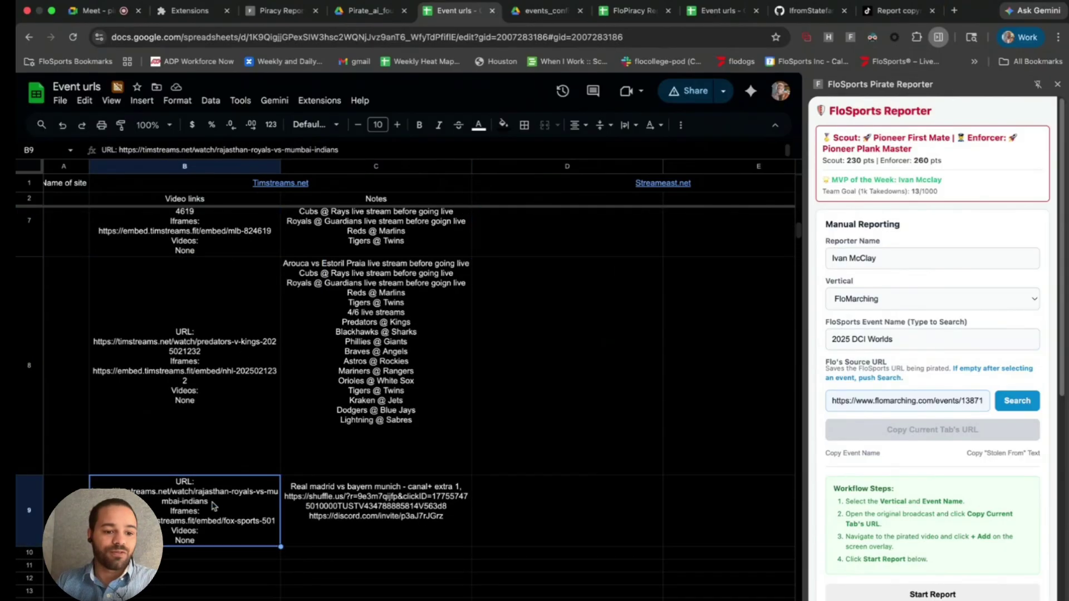
{"action": "double_click", "coordinate": [212, 502]}
{"action": "left_click", "coordinate": [222, 581]}
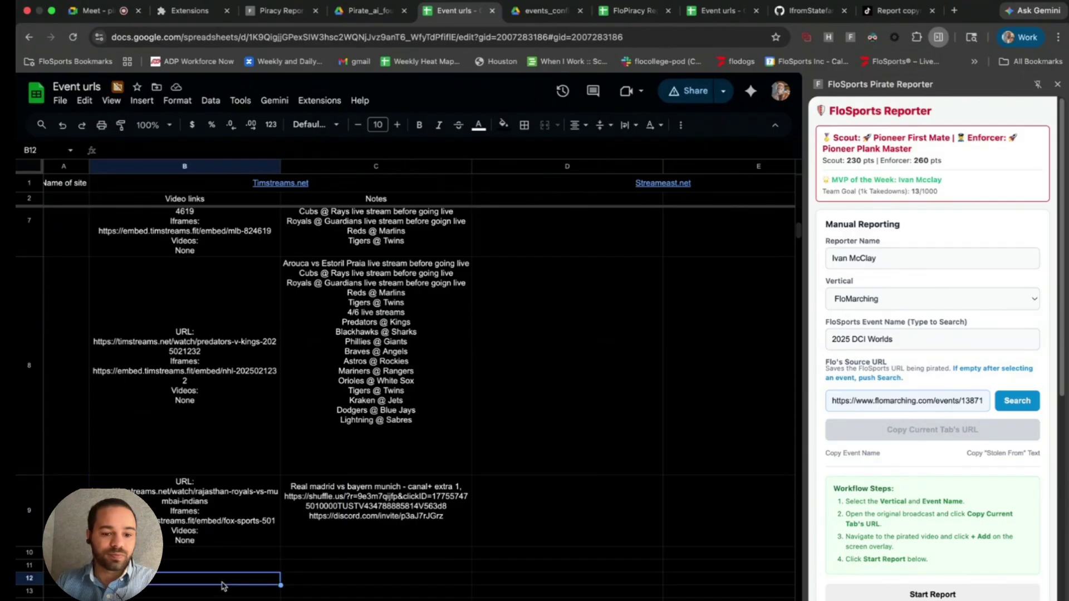
{"action": "left_click", "coordinate": [320, 520]}
{"action": "scroll", "coordinate": [251, 551], "scroll_direction": "up", "scroll_amount": 2}
{"action": "left_click", "coordinate": [192, 482]}
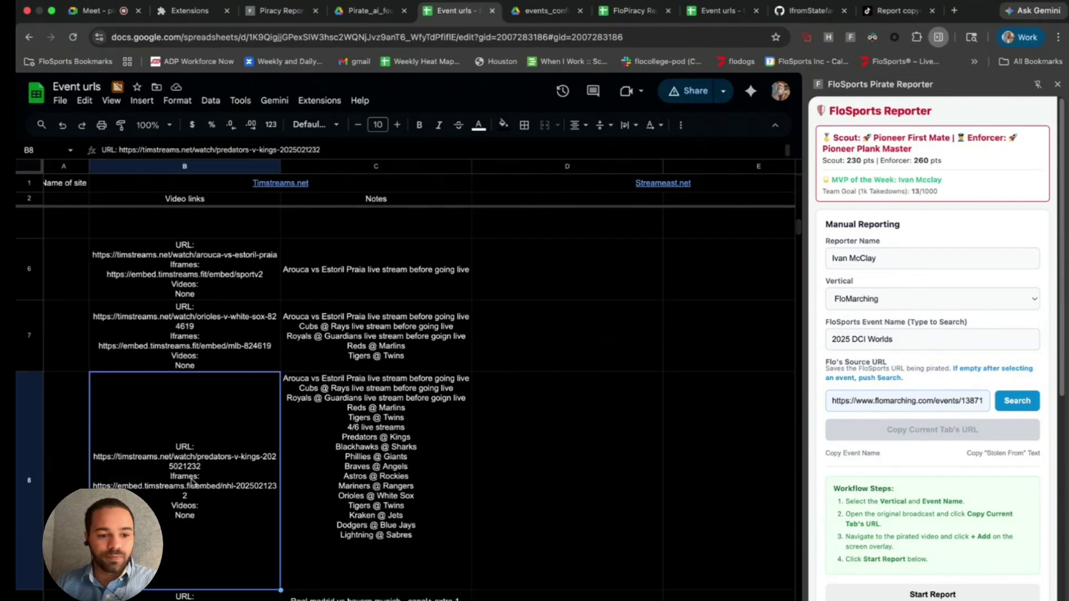
{"action": "left_click", "coordinate": [506, 397]}
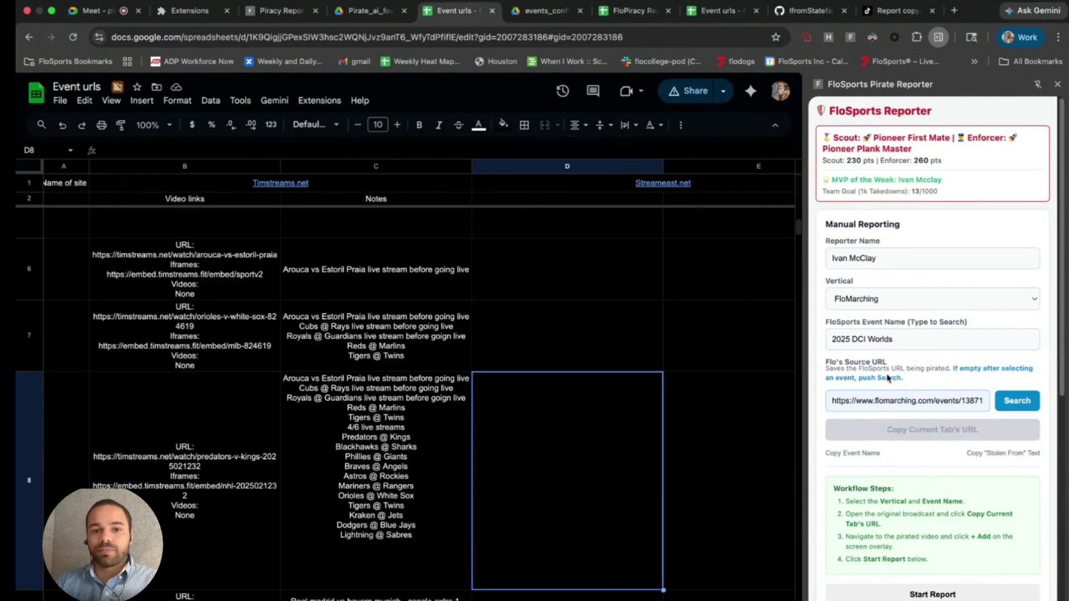
- Open events_config.json from the extension's Drive folder and scroll through its contents
{"action": "left_click", "coordinate": [365, 11]}
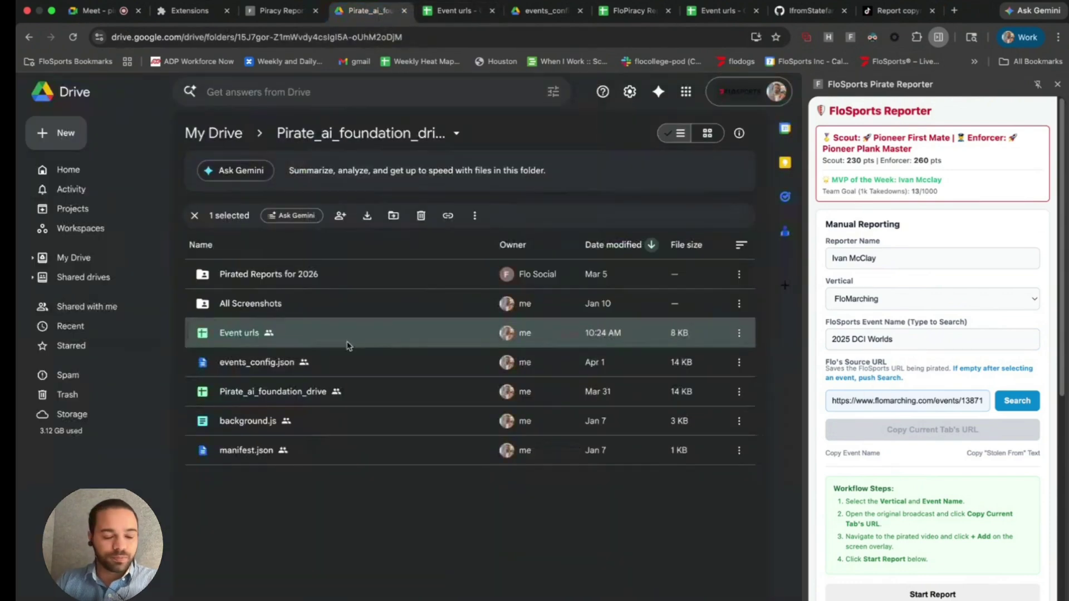
{"action": "double_click", "coordinate": [334, 363]}
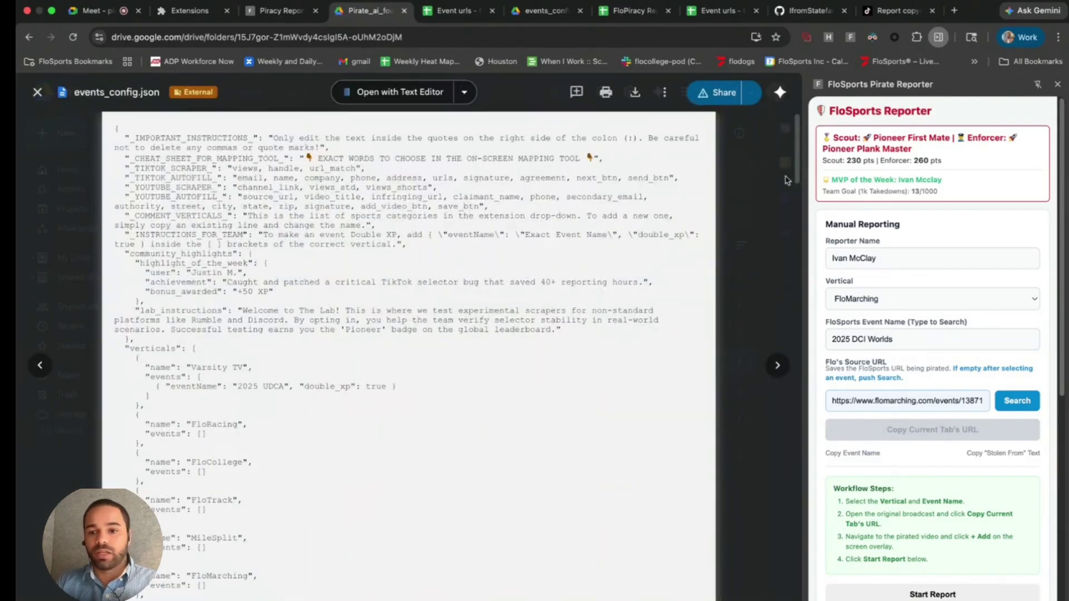
{"action": "scroll", "coordinate": [866, 245], "scroll_direction": "down", "scroll_amount": 10}
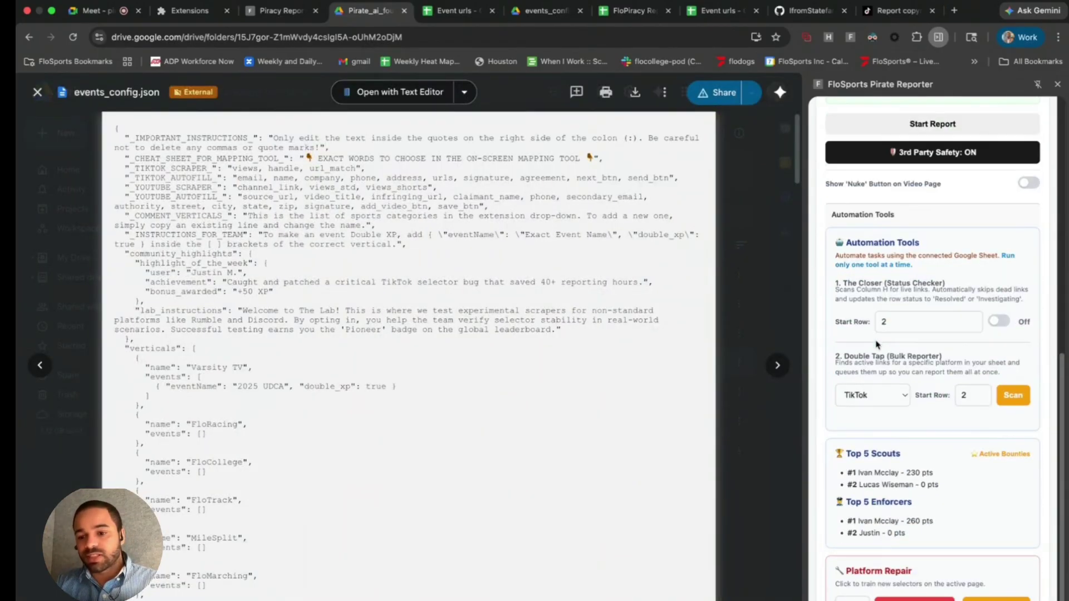
{"action": "scroll", "coordinate": [878, 352], "scroll_direction": "up", "scroll_amount": 10}
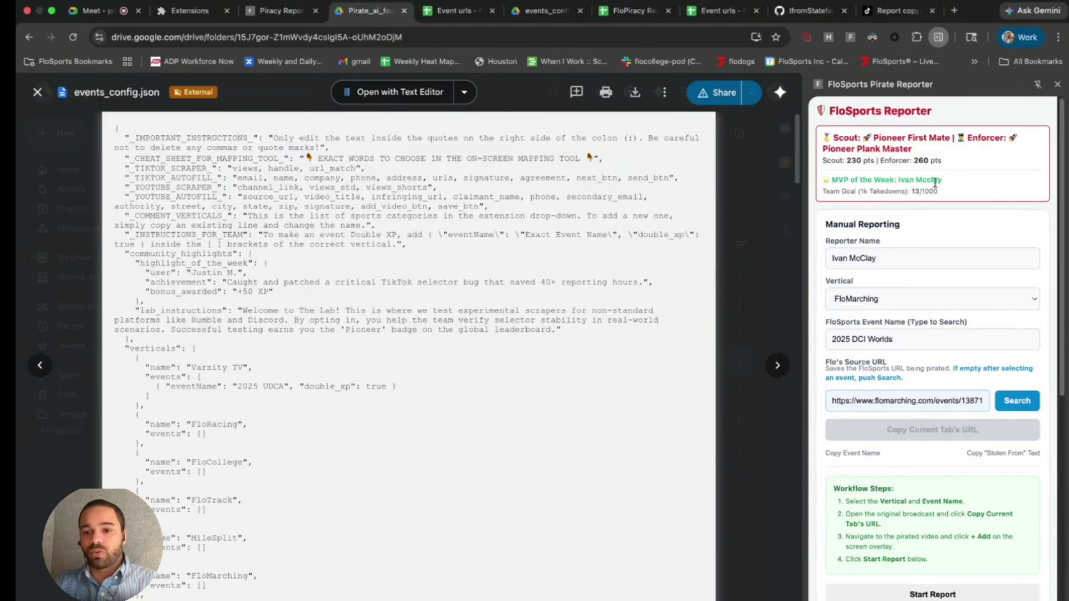
{"action": "scroll", "coordinate": [934, 182], "scroll_direction": "down", "scroll_amount": 10}
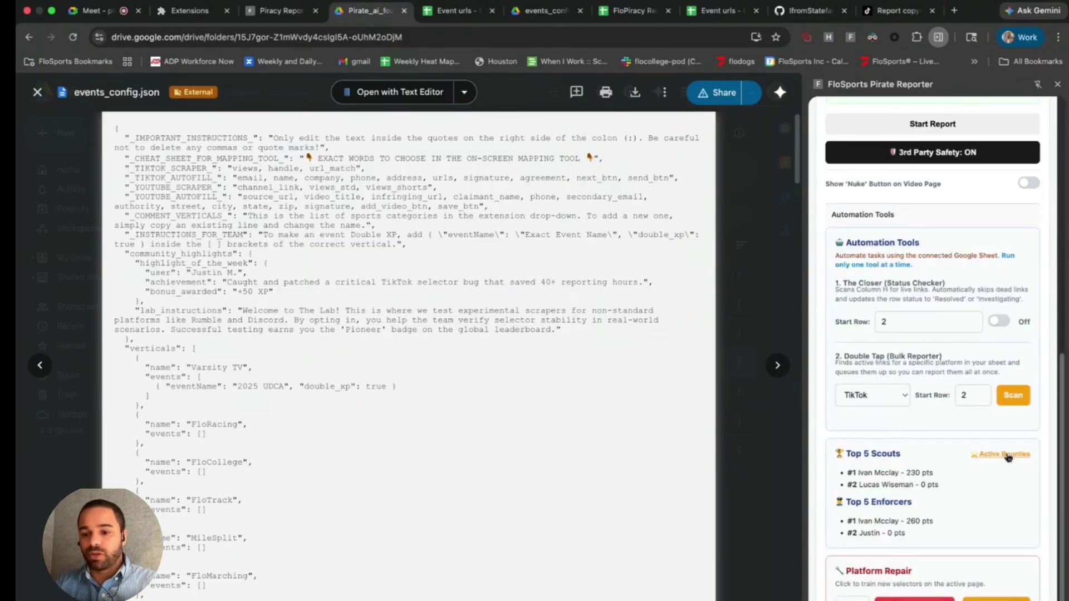
- Highlight the Varsity TV 2025 UDCA Double XP entry in both the reporter panel and the JSON
{"action": "left_click", "coordinate": [1008, 456]}
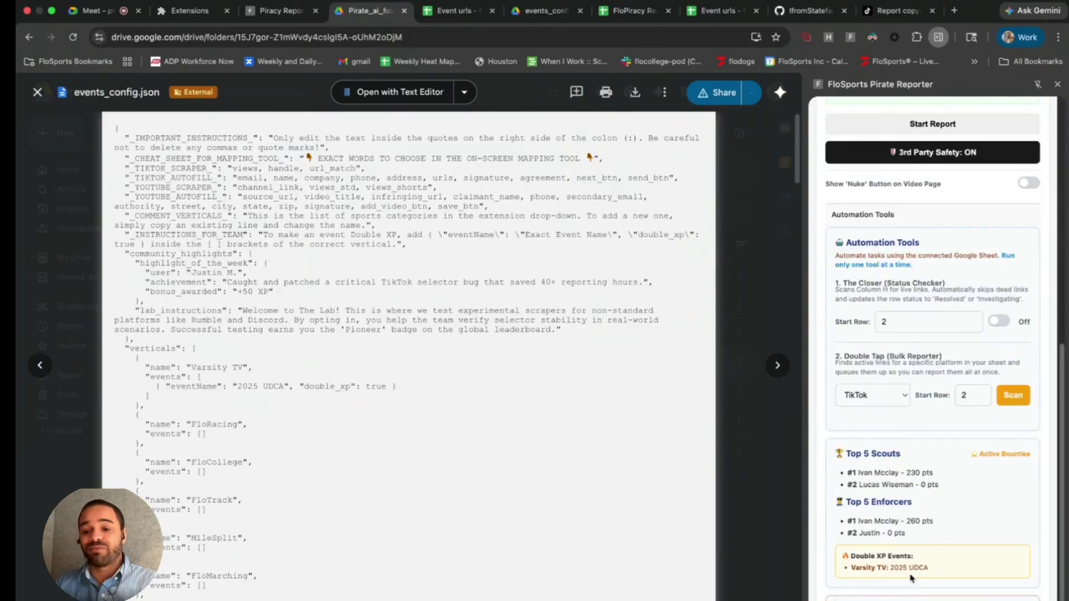
{"action": "left_click_drag", "start_coordinate": [911, 578], "coordinate": [849, 551]}
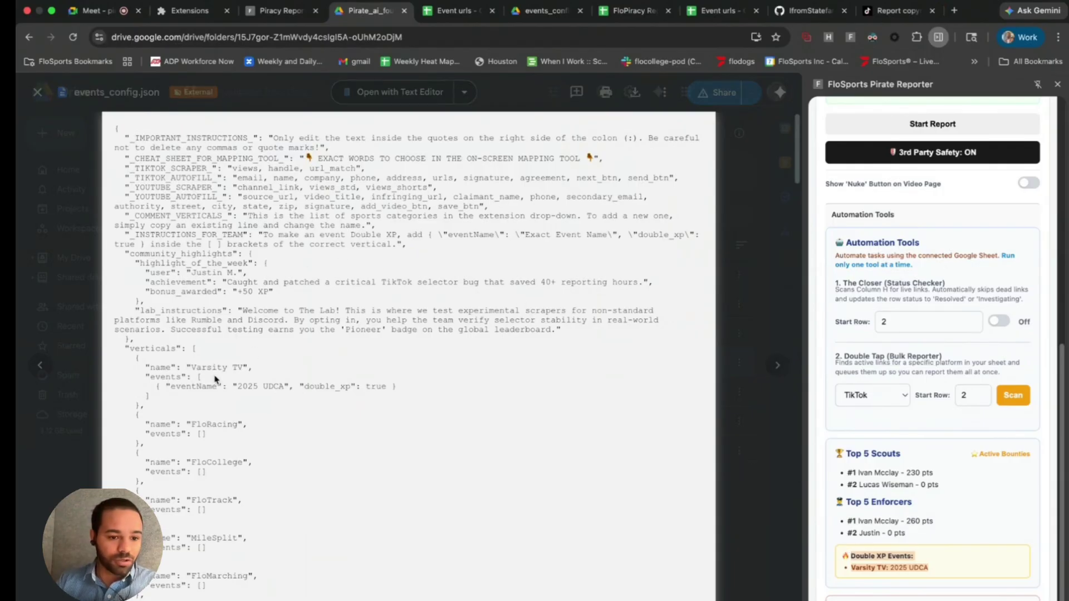
{"action": "left_click_drag", "start_coordinate": [148, 358], "coordinate": [390, 388]}
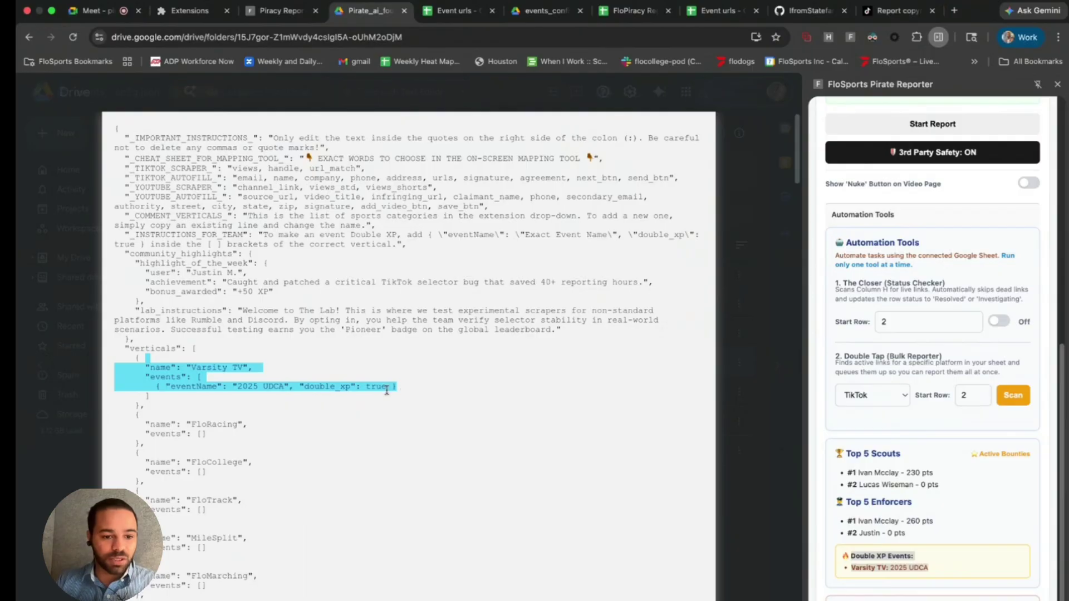
{"action": "left_click", "coordinate": [917, 569]}
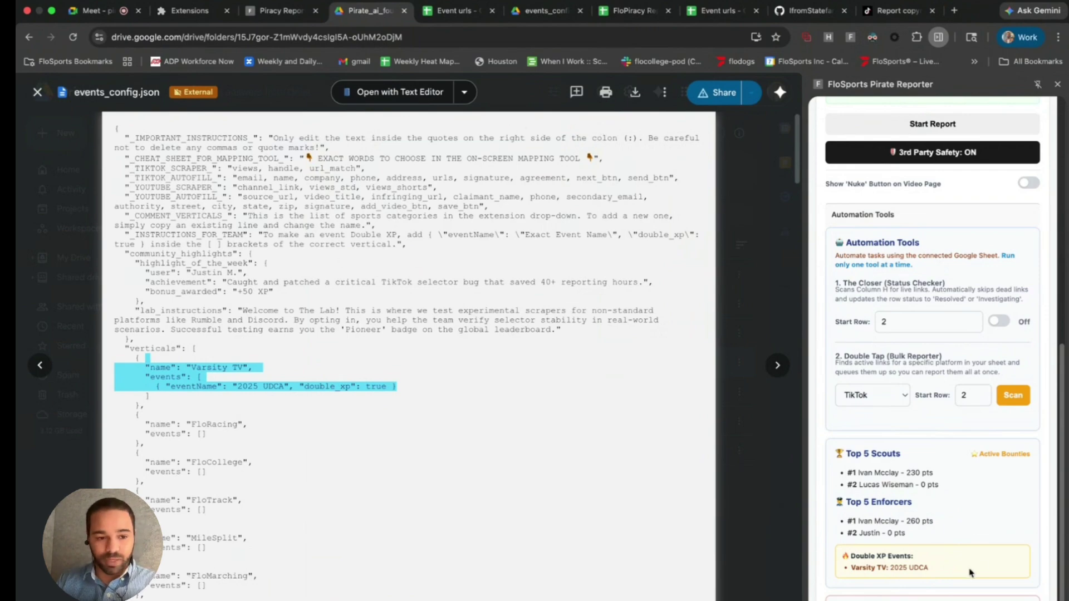
{"action": "left_click", "coordinate": [250, 228]}
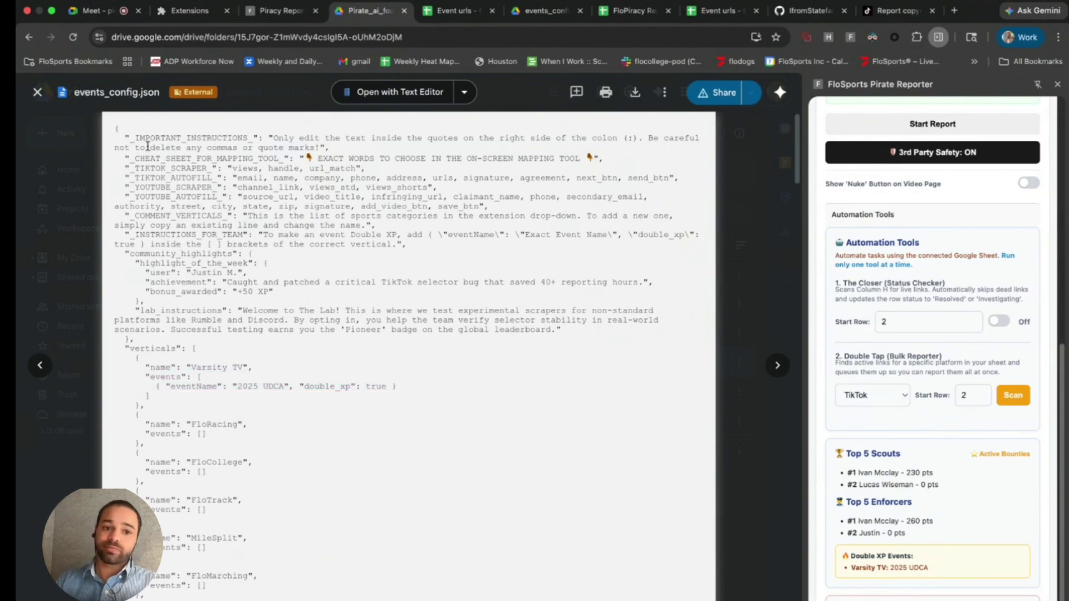
{"action": "scroll", "coordinate": [234, 267], "scroll_direction": "down", "scroll_amount": 15}
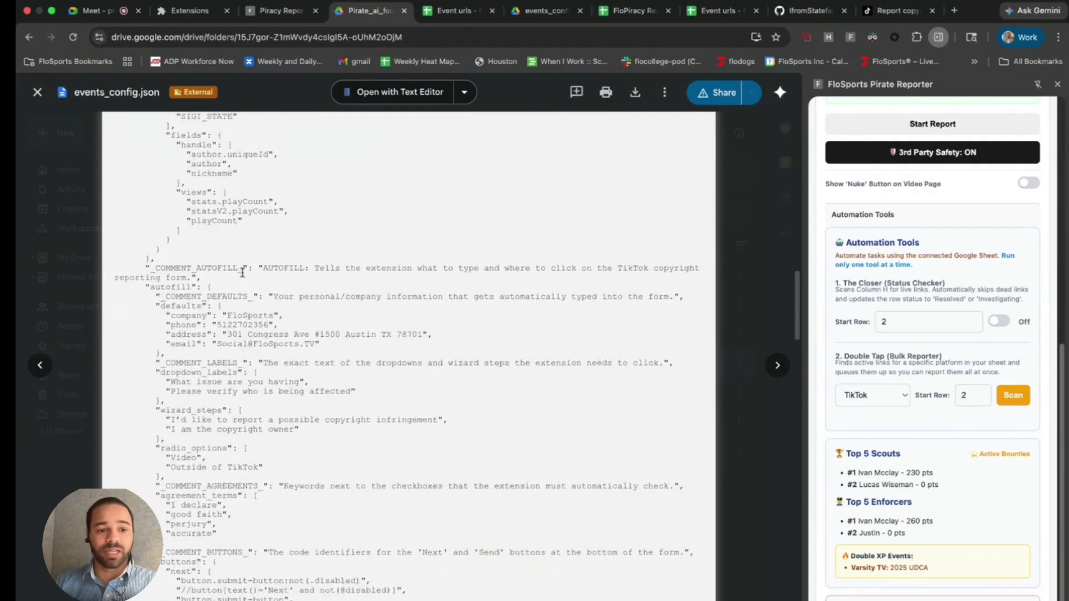
{"action": "scroll", "coordinate": [233, 274], "scroll_direction": "up", "scroll_amount": 15}
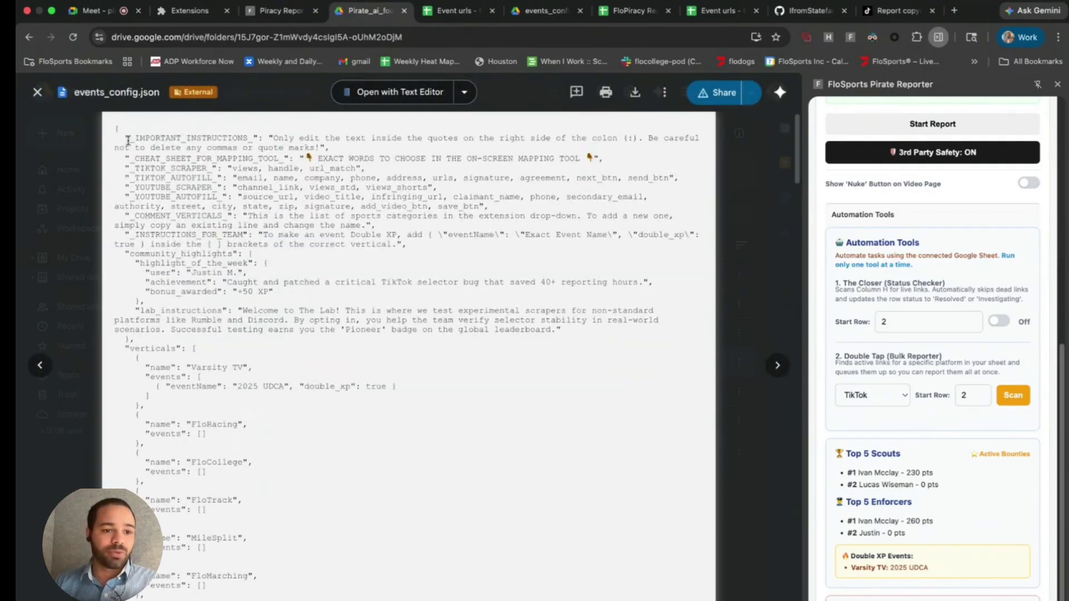
{"action": "left_click_drag", "start_coordinate": [127, 134], "coordinate": [356, 293]}
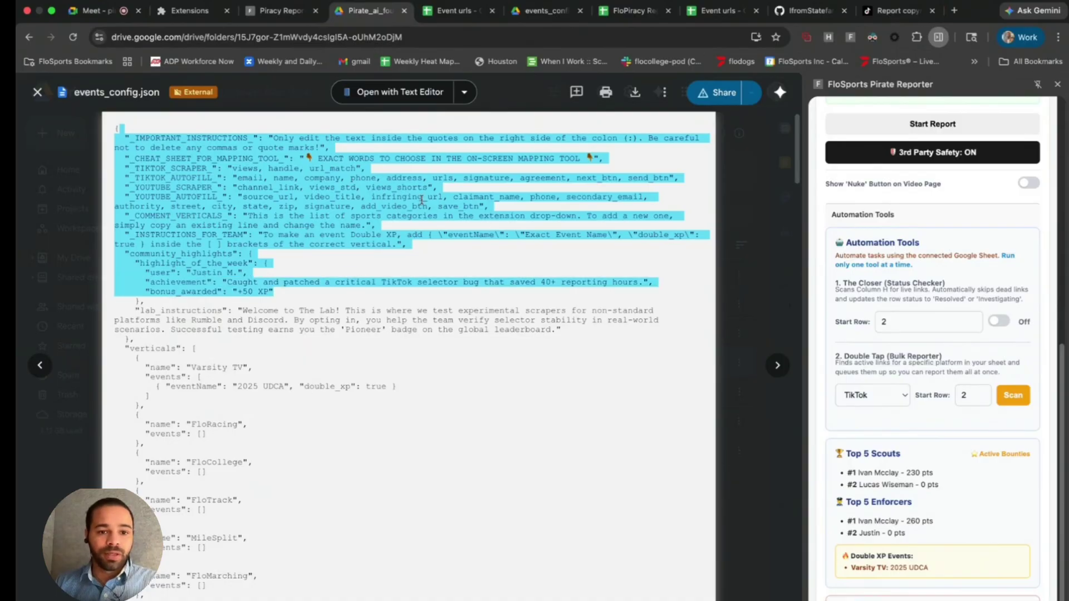
{"action": "scroll", "coordinate": [421, 201], "scroll_direction": "down", "scroll_amount": 12}
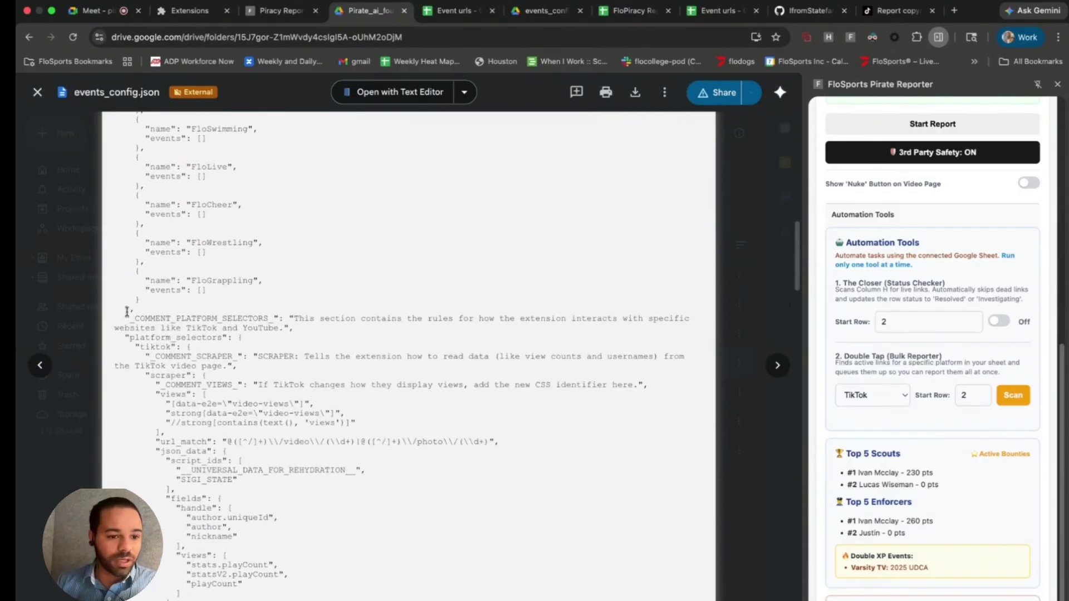
{"action": "left_click_drag", "start_coordinate": [126, 317], "coordinate": [289, 342]}
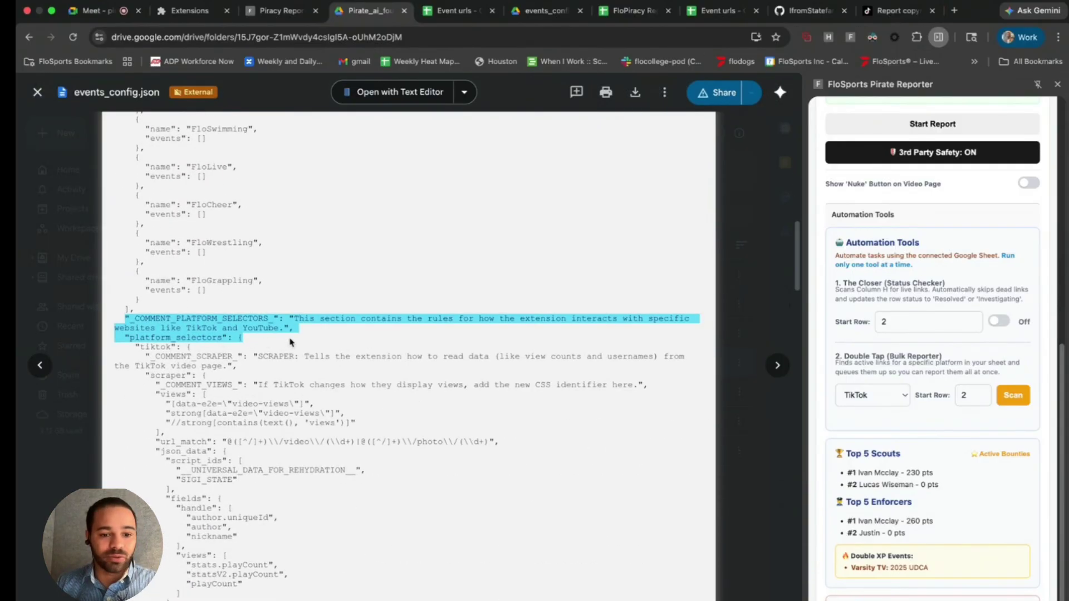
{"action": "scroll", "coordinate": [309, 412], "scroll_direction": "down", "scroll_amount": 5}
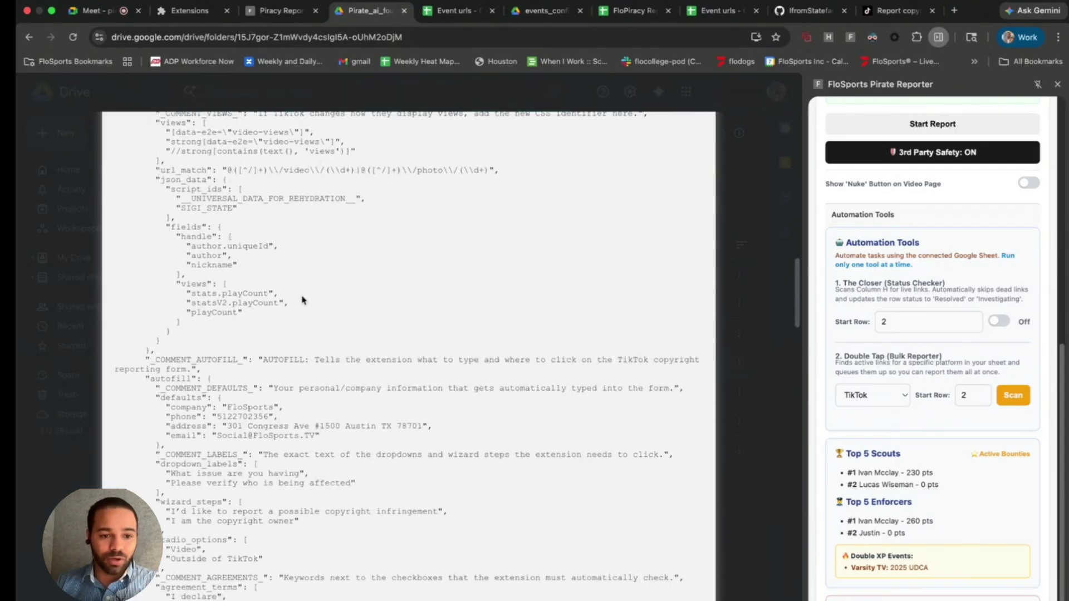
{"action": "scroll", "coordinate": [308, 291], "scroll_direction": "up", "scroll_amount": 1}
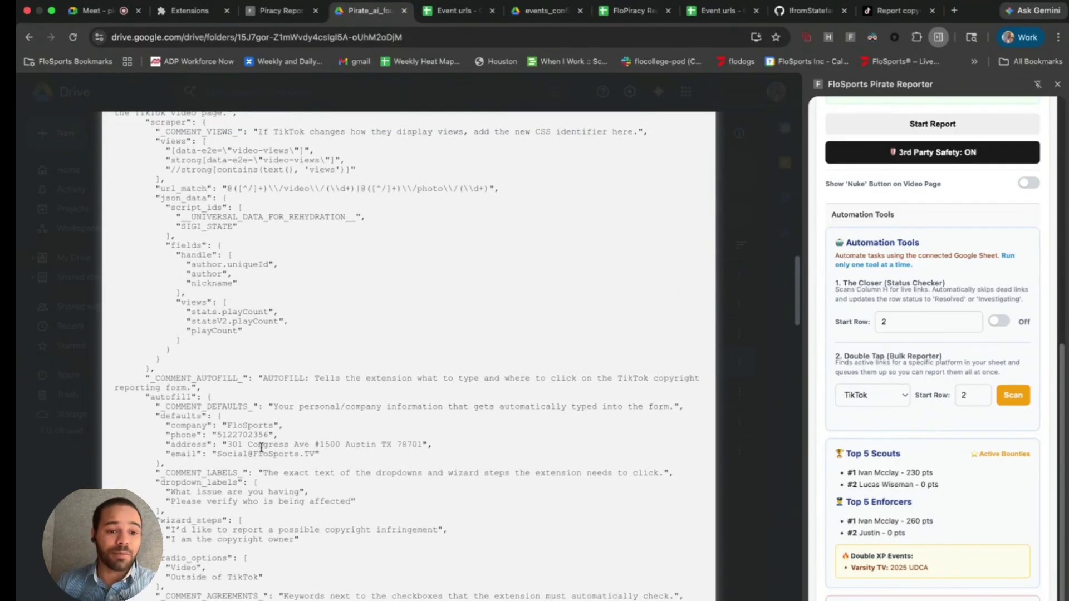
{"action": "scroll", "coordinate": [312, 448], "scroll_direction": "down", "scroll_amount": 8}
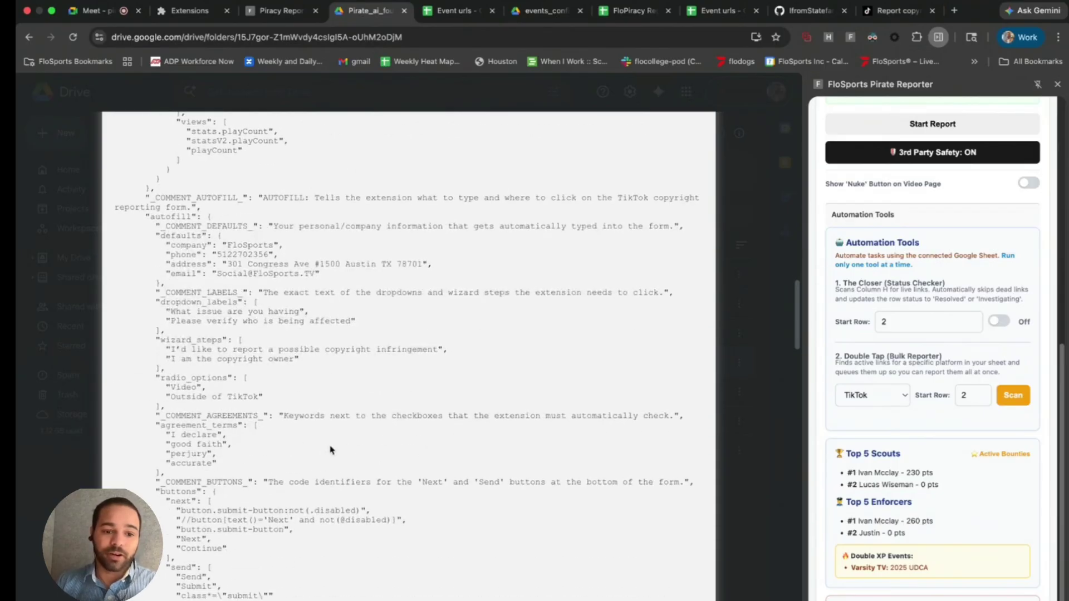
{"action": "scroll", "coordinate": [477, 234], "scroll_direction": "down", "scroll_amount": 10}
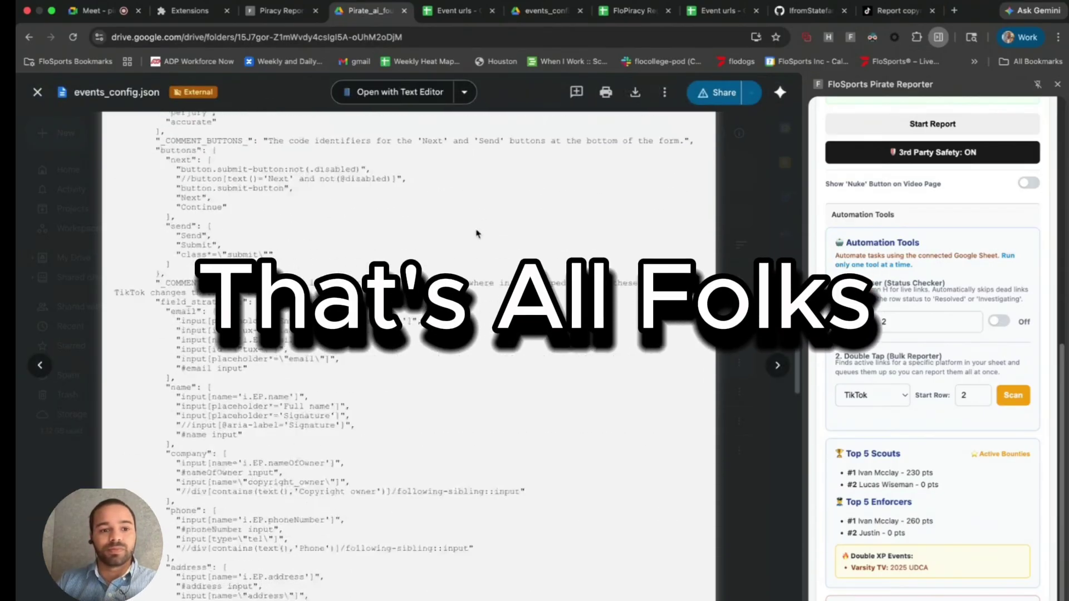